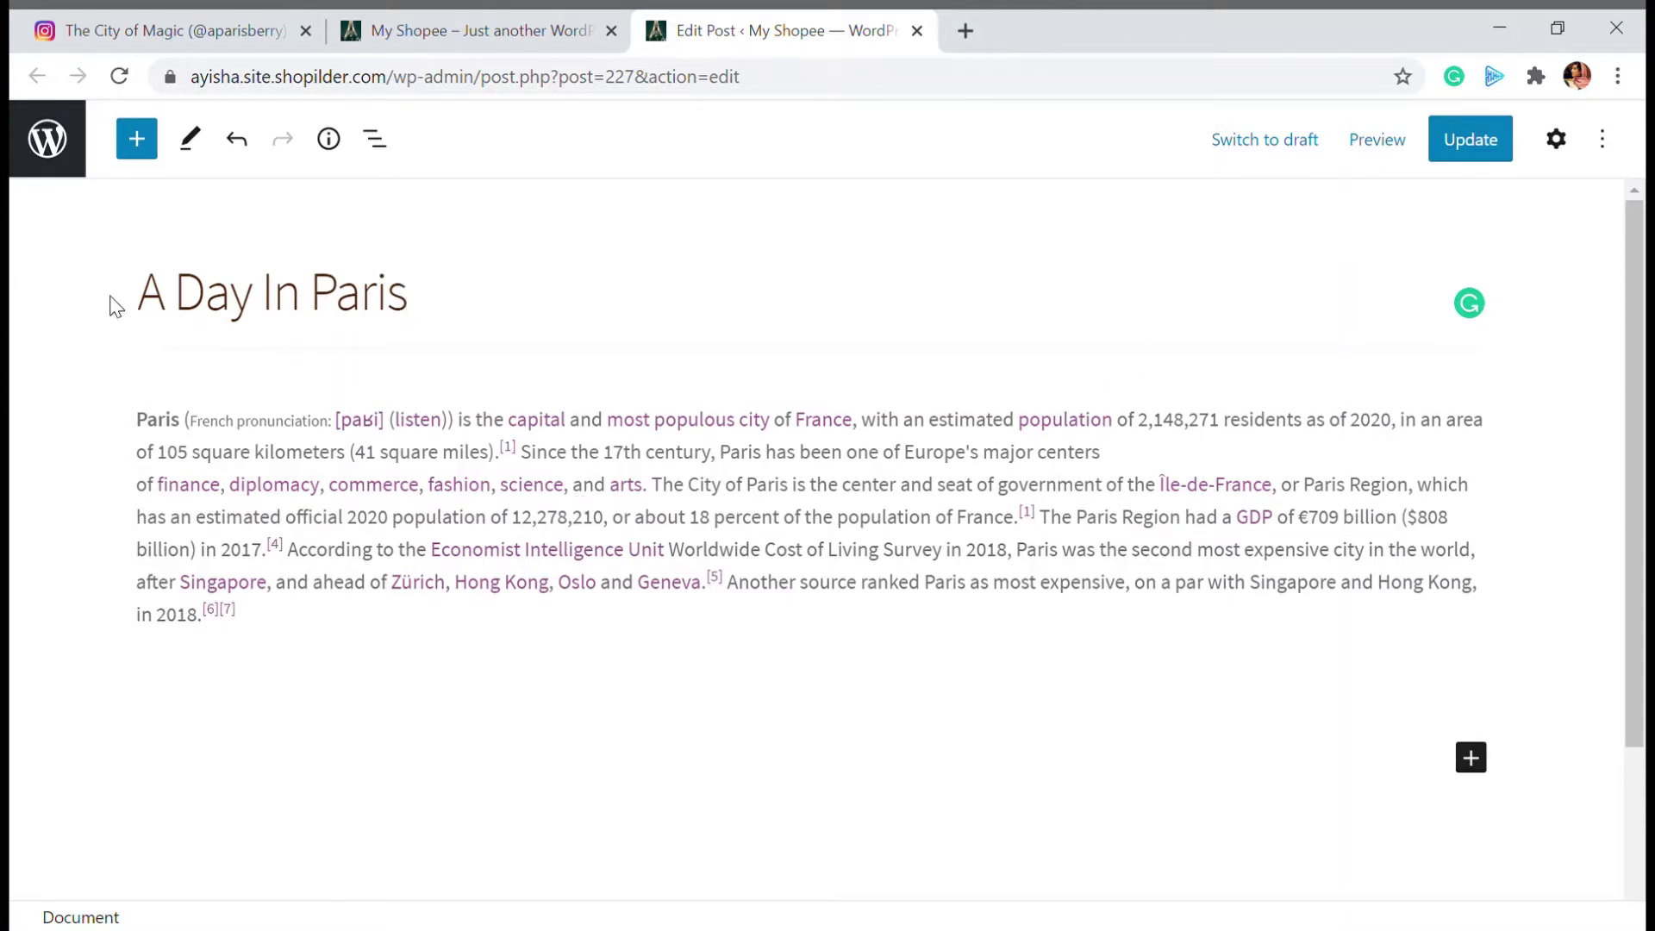
Review the A Day In Paris post, then switch to the Instagram profile's Eiffel Tower photo grid
{"action": "scroll", "coordinate": [564, 401], "scroll_direction": "down", "scroll_amount": 2}
{"action": "scroll", "coordinate": [583, 395], "scroll_direction": "up", "scroll_amount": 2}
{"action": "scroll", "coordinate": [638, 595], "scroll_direction": "down", "scroll_amount": 2}
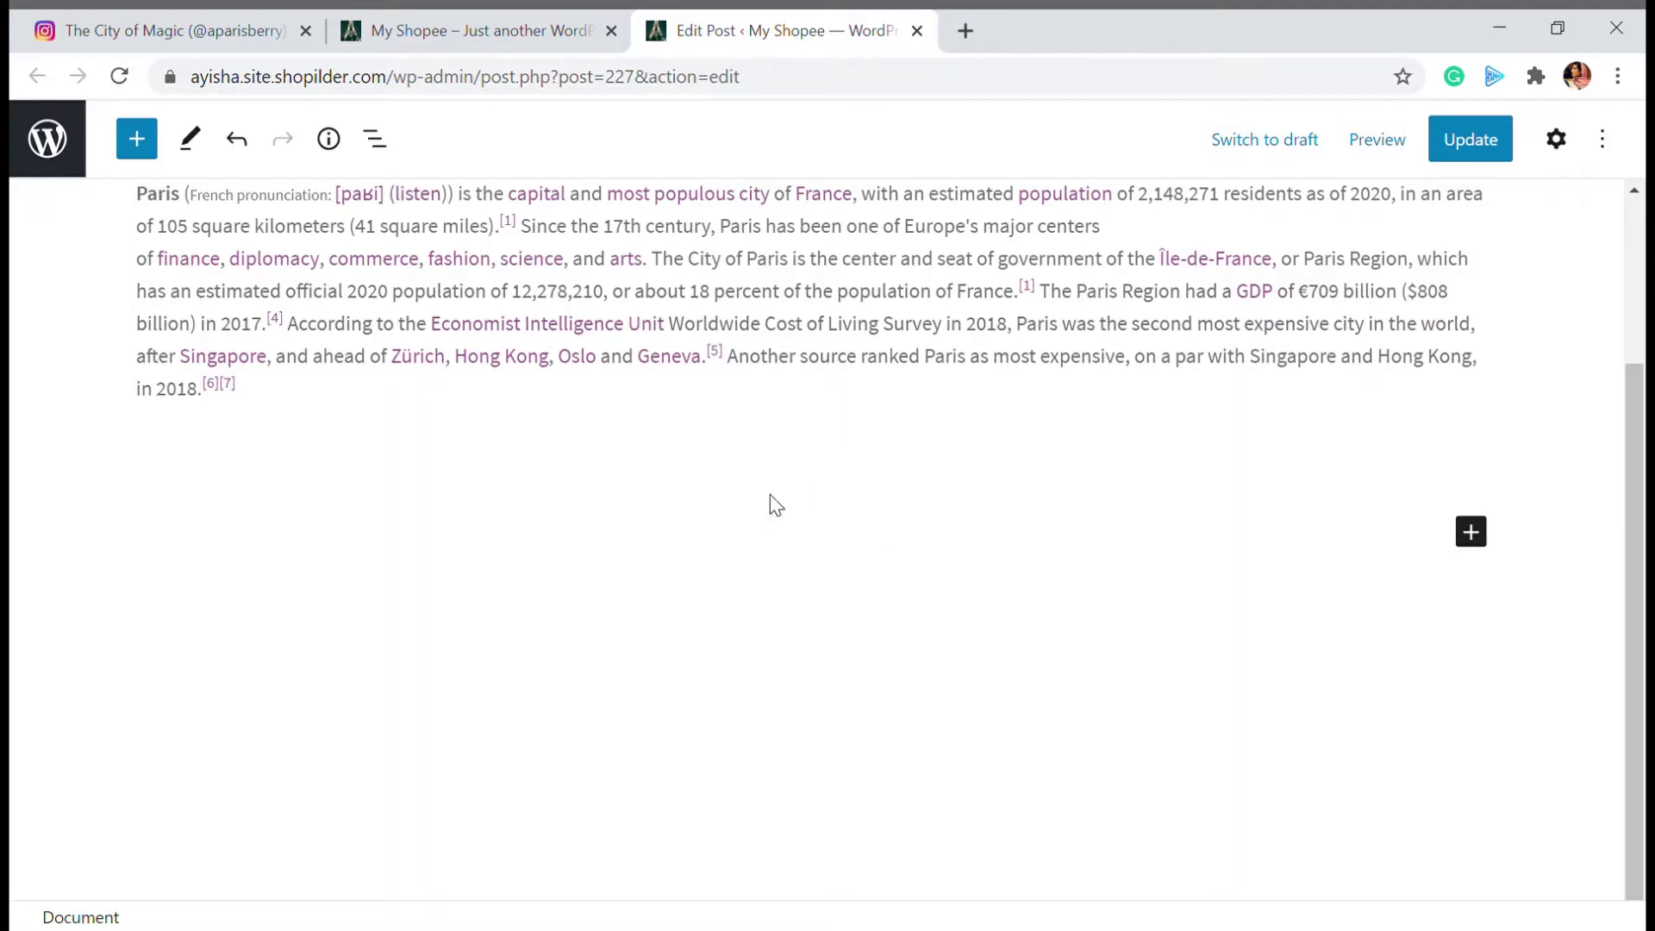
{"action": "scroll", "coordinate": [780, 504], "scroll_direction": "up", "scroll_amount": 1}
{"action": "scroll", "coordinate": [776, 503], "scroll_direction": "down", "scroll_amount": 1}
{"action": "left_click", "coordinate": [66, 19]}
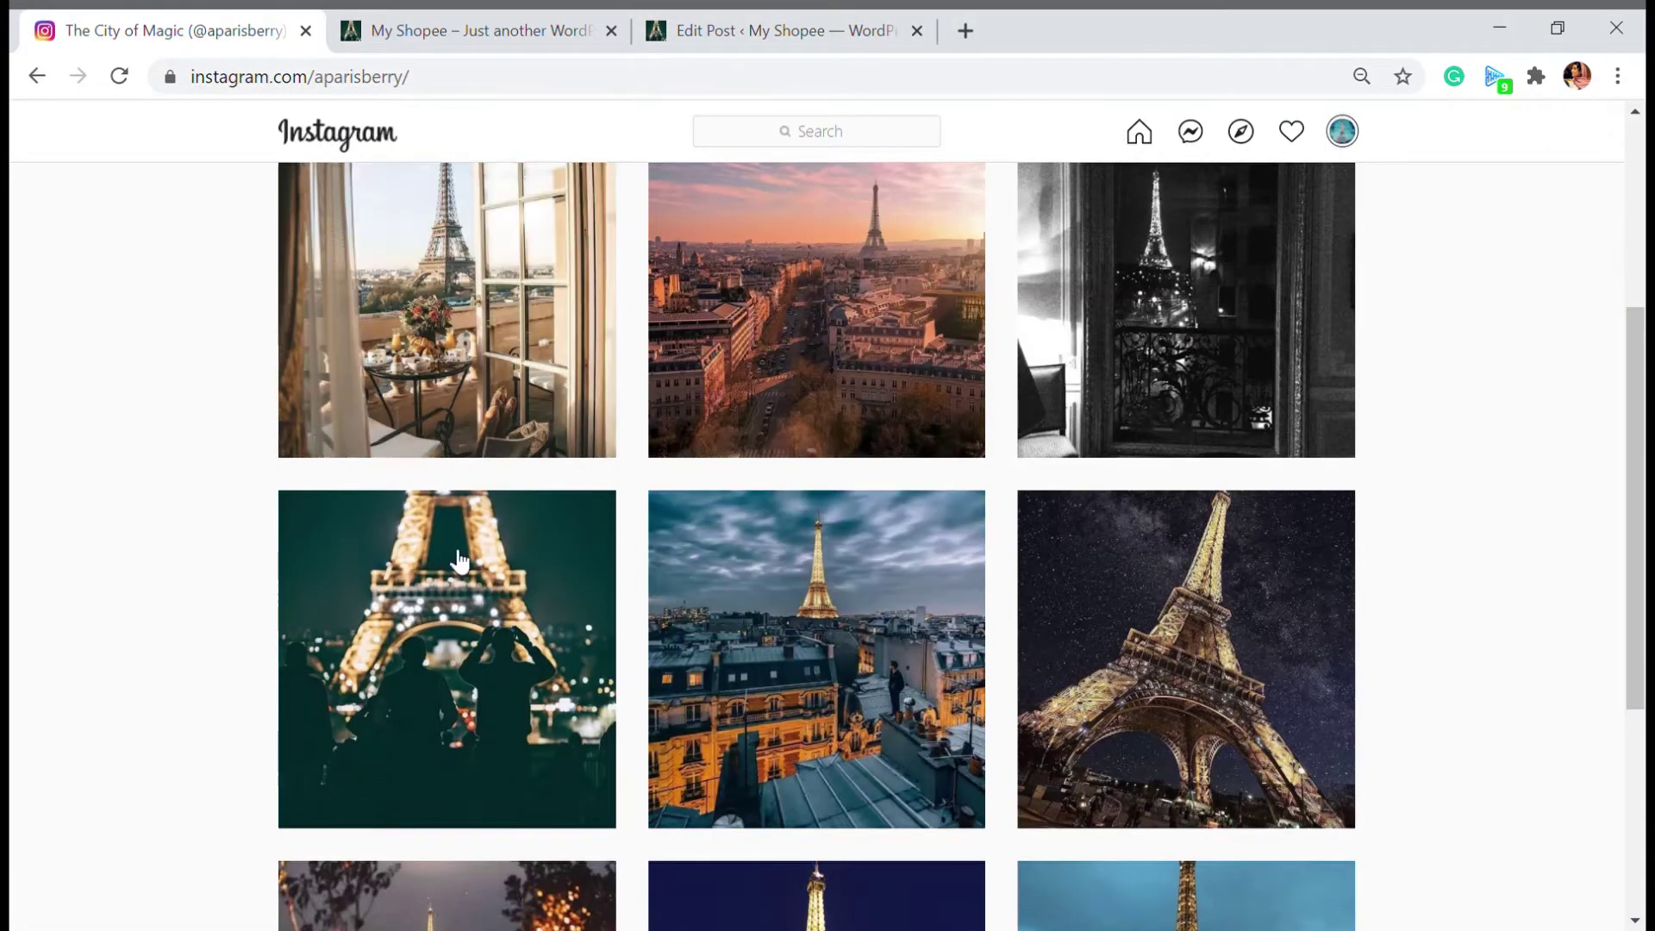
Select the first Eiffel Tower balcony photo's Instagram embed code, then return to the WordPress editor
{"action": "scroll", "coordinate": [697, 490], "scroll_direction": "up", "scroll_amount": 4}
{"action": "scroll", "coordinate": [767, 385], "scroll_direction": "down", "scroll_amount": 3}
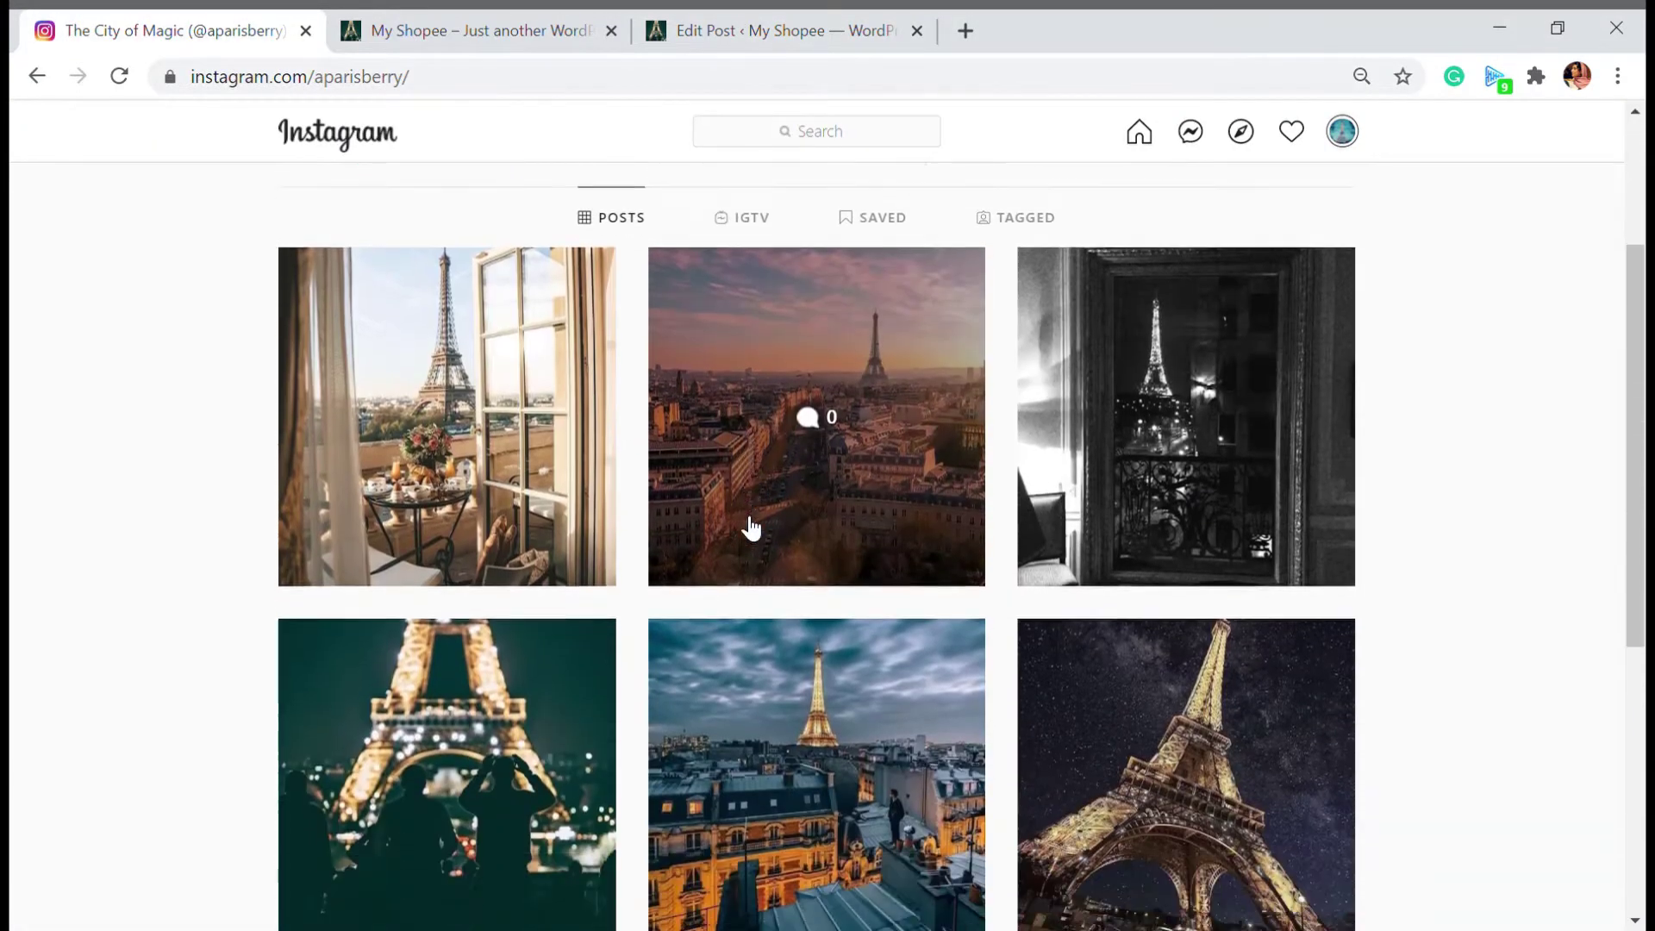
{"action": "left_click", "coordinate": [517, 336]}
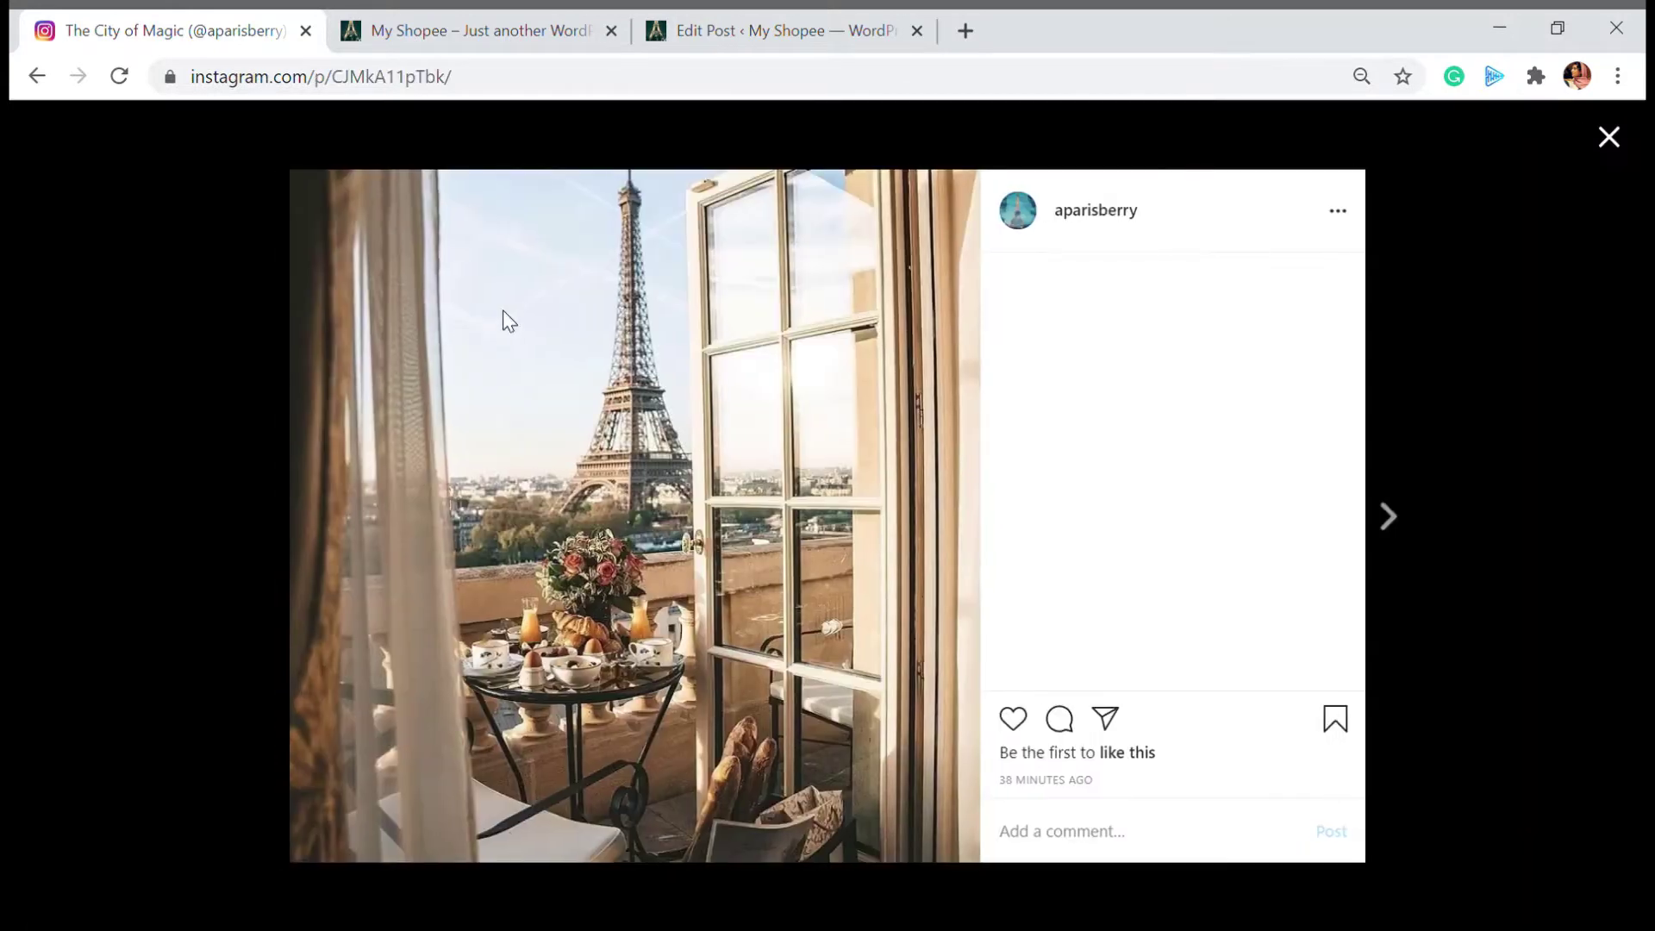
{"action": "left_click", "coordinate": [1339, 212]}
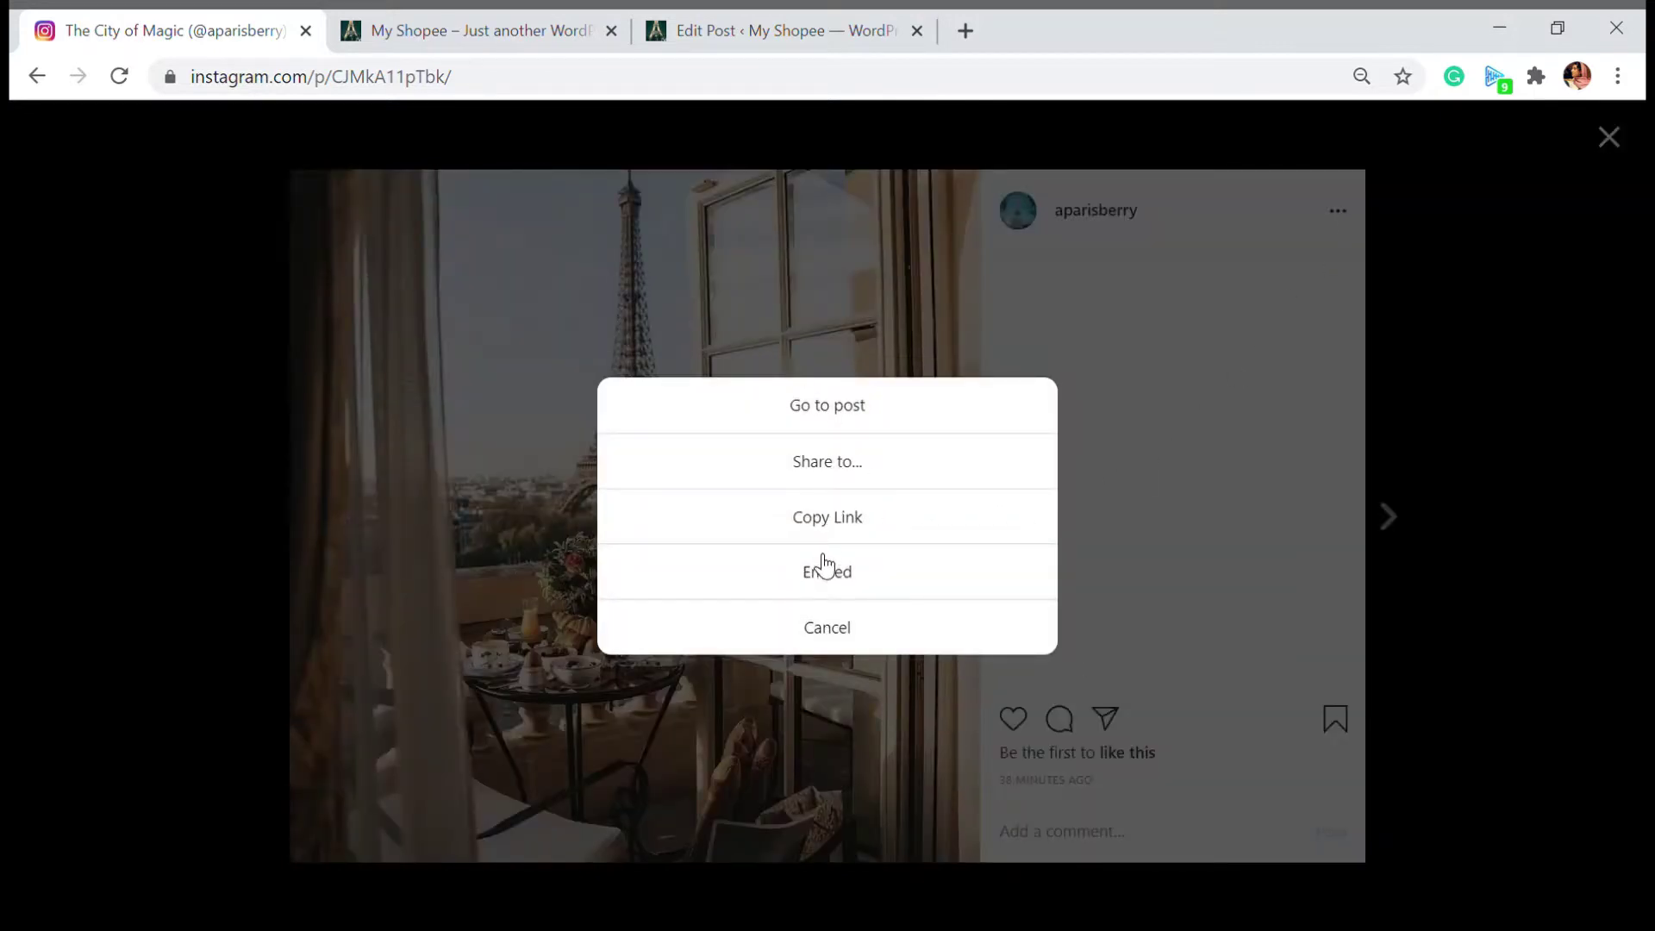
{"action": "left_click", "coordinate": [850, 589]}
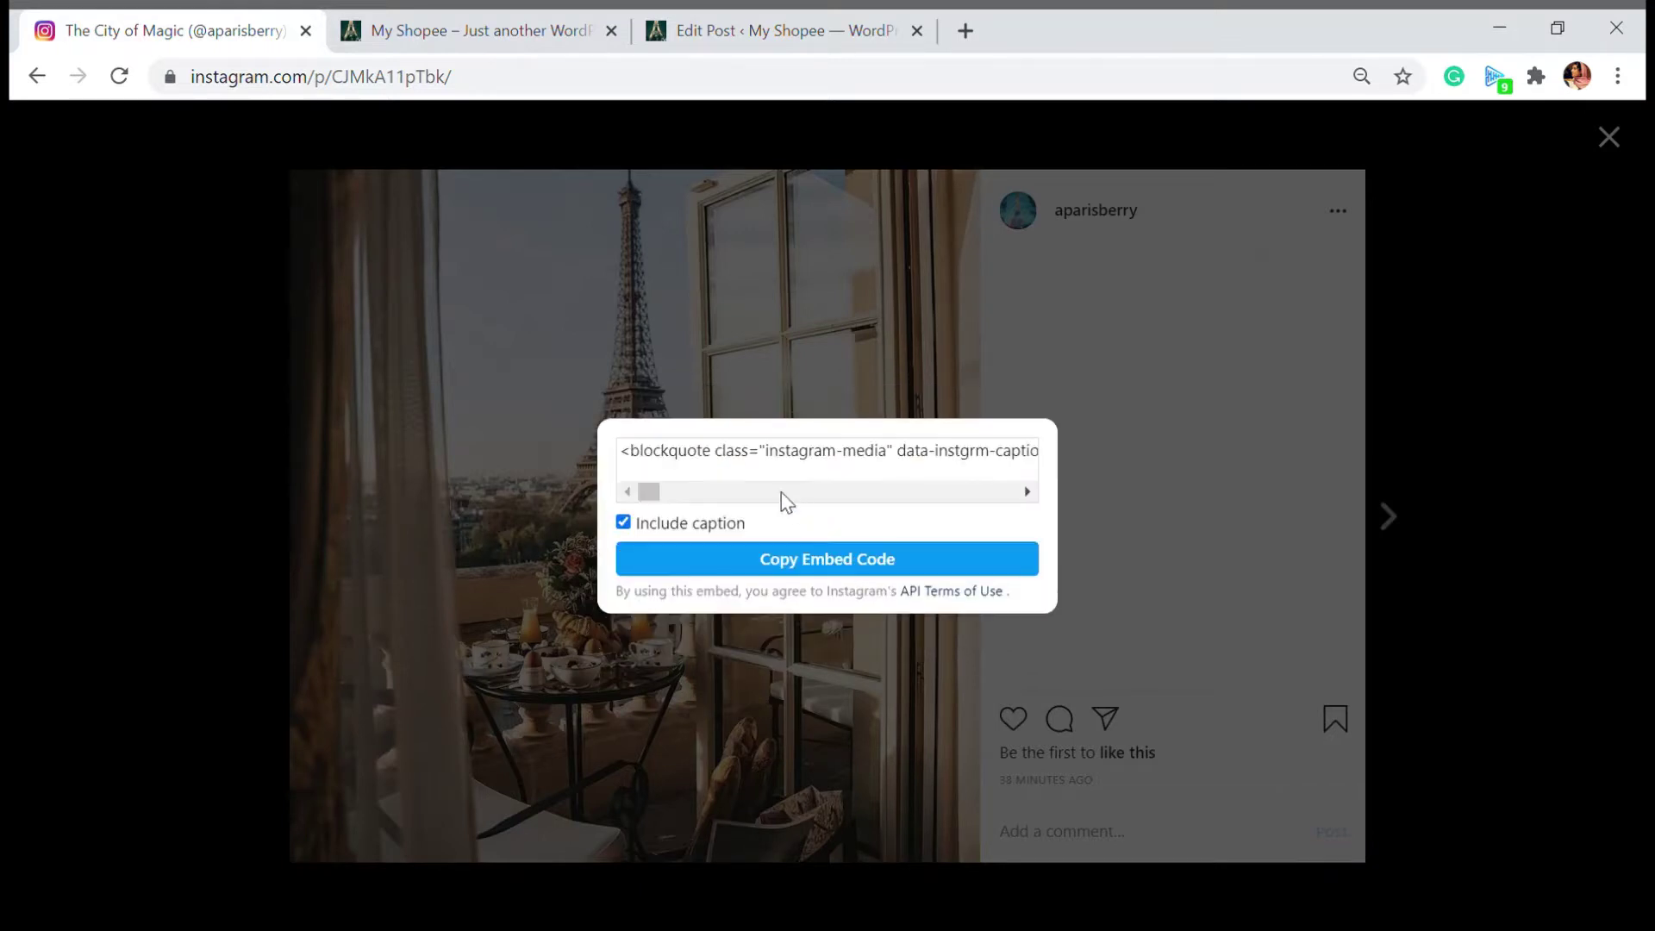
{"action": "left_click", "coordinate": [636, 467]}
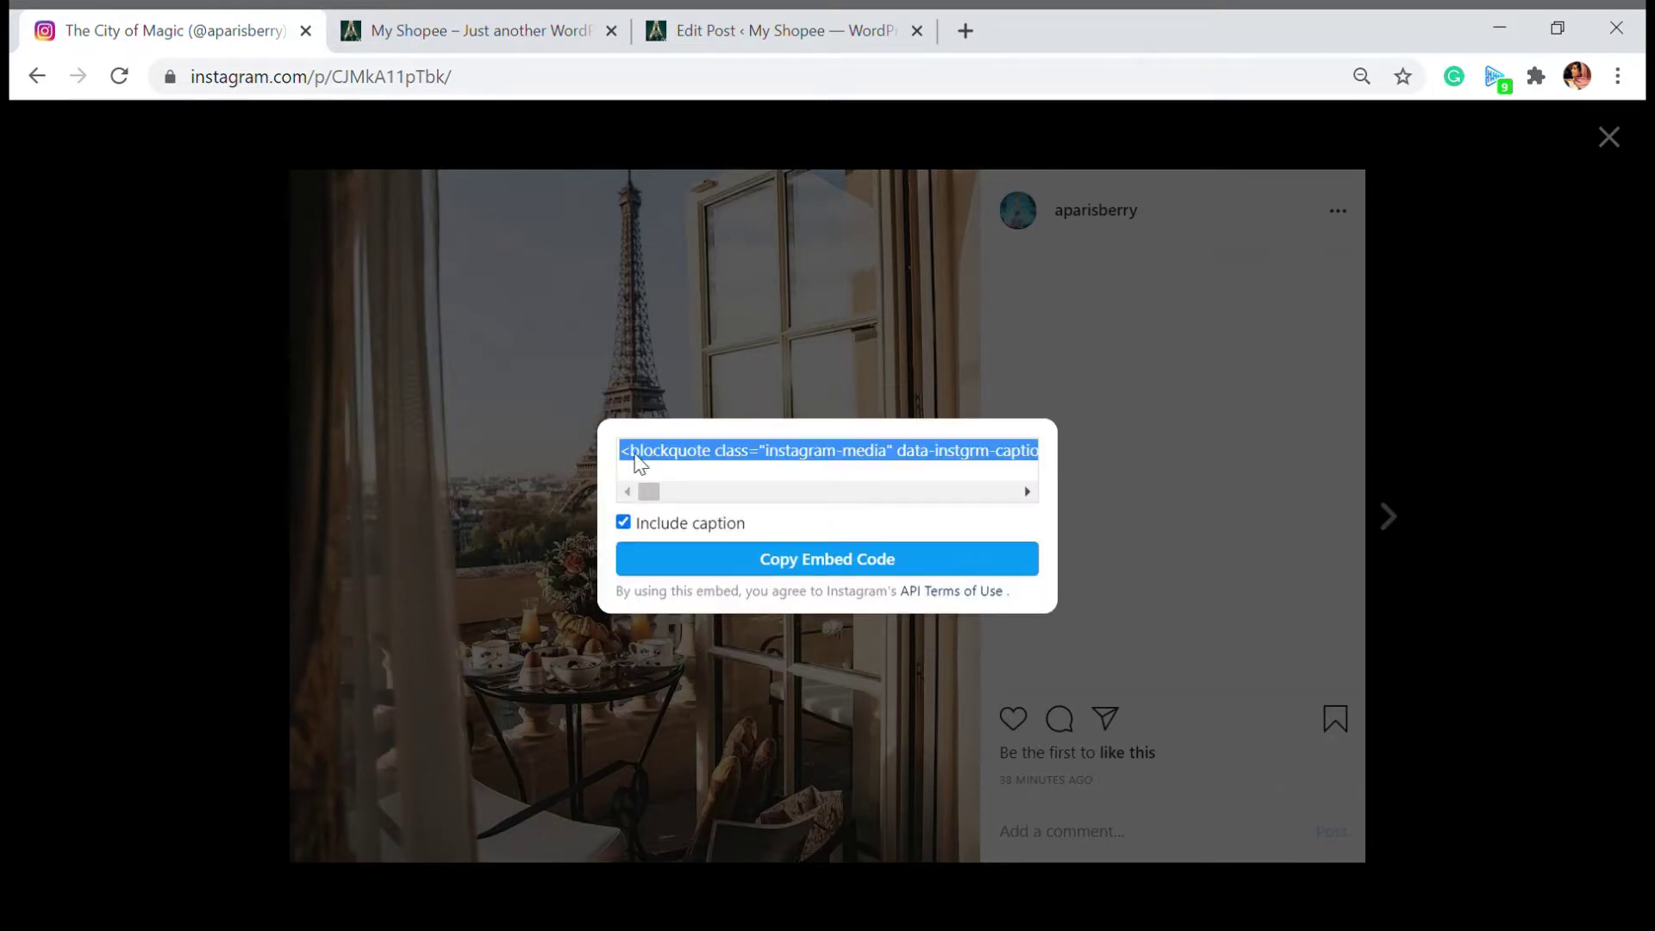
{"action": "left_click", "coordinate": [819, 30]}
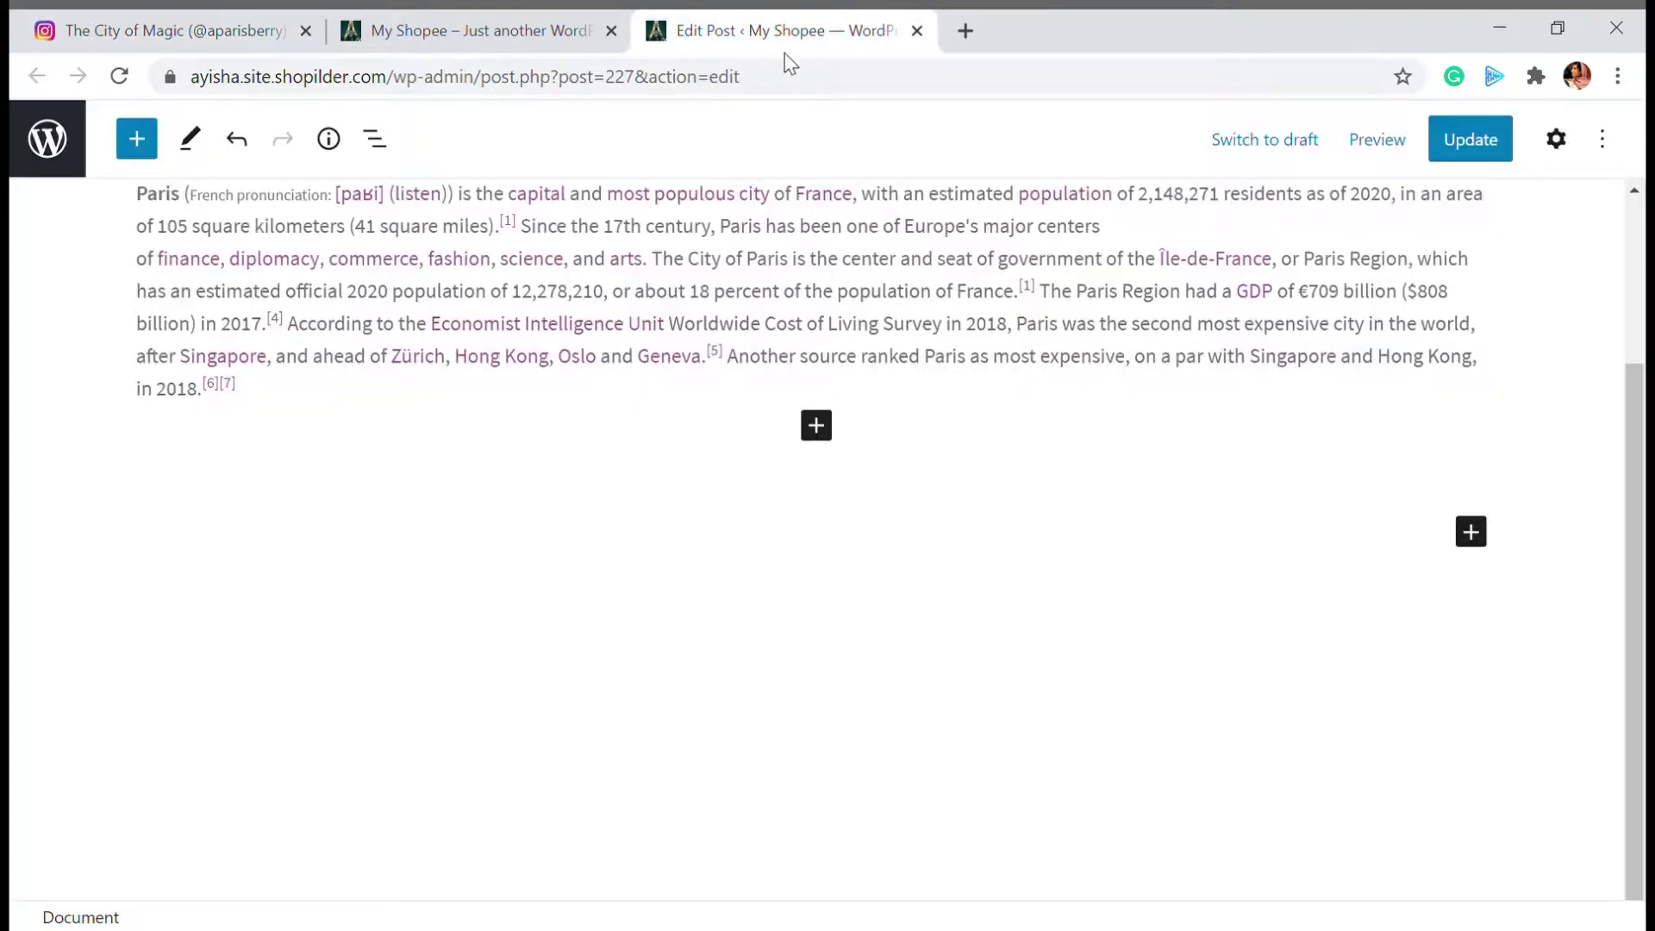
Add a Custom HTML block below the Paris paragraph and paste the Instagram embed code into it
{"action": "scroll", "coordinate": [749, 580], "scroll_direction": "up", "scroll_amount": 2}
{"action": "scroll", "coordinate": [746, 573], "scroll_direction": "down", "scroll_amount": 1}
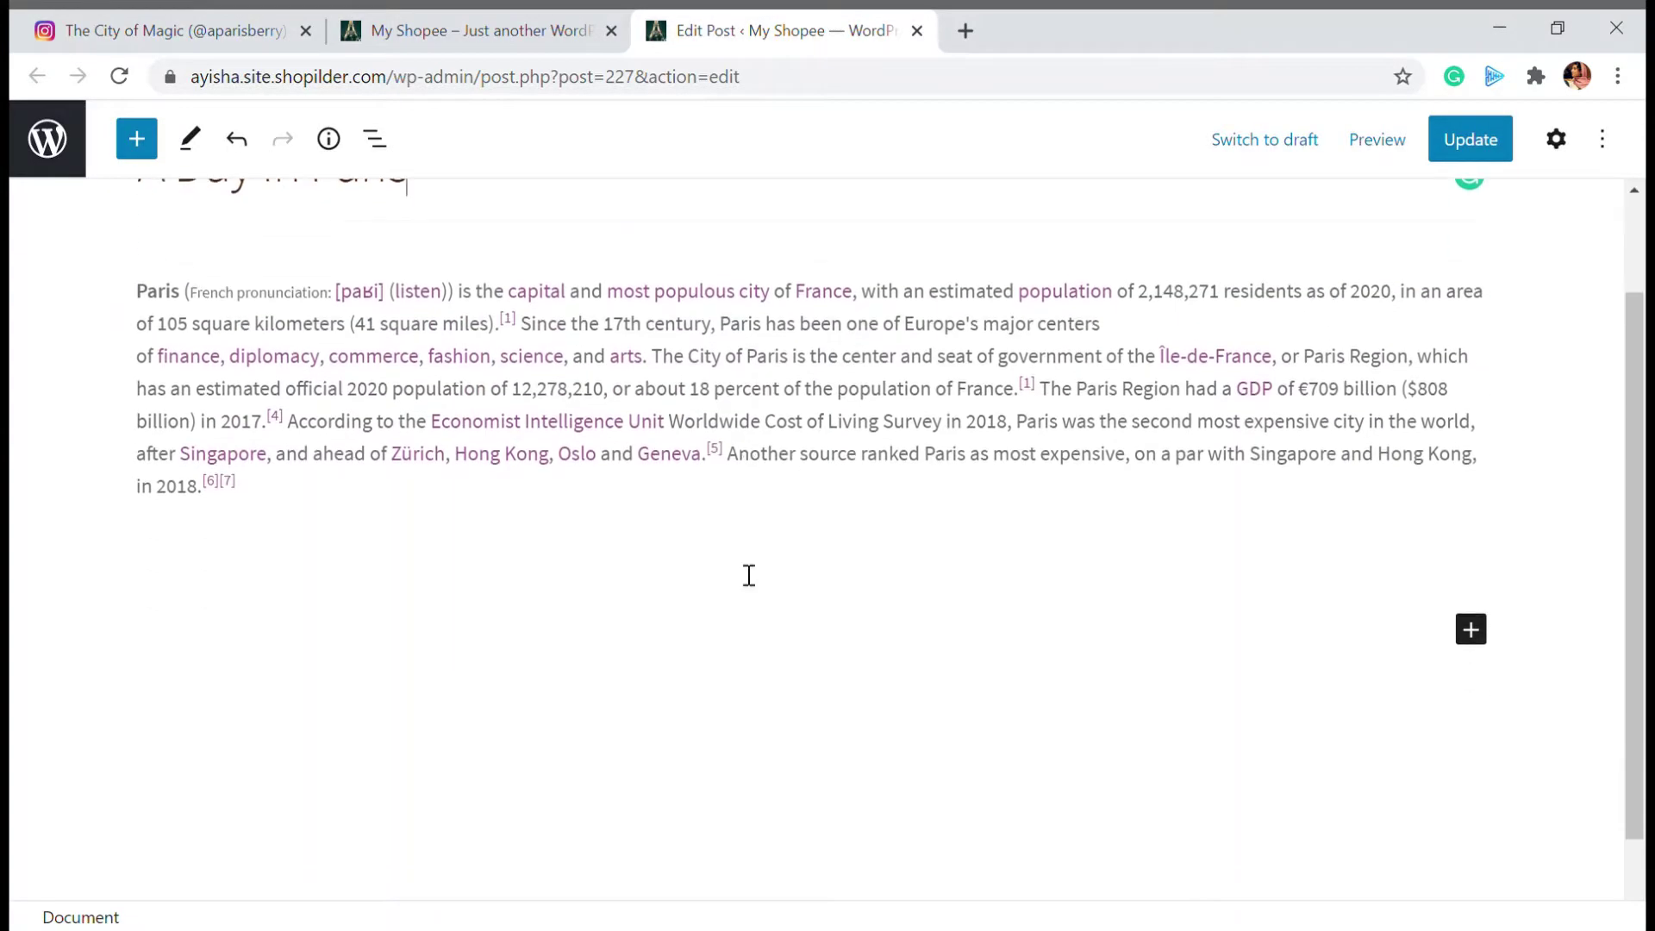
{"action": "left_click", "coordinate": [1470, 629]}
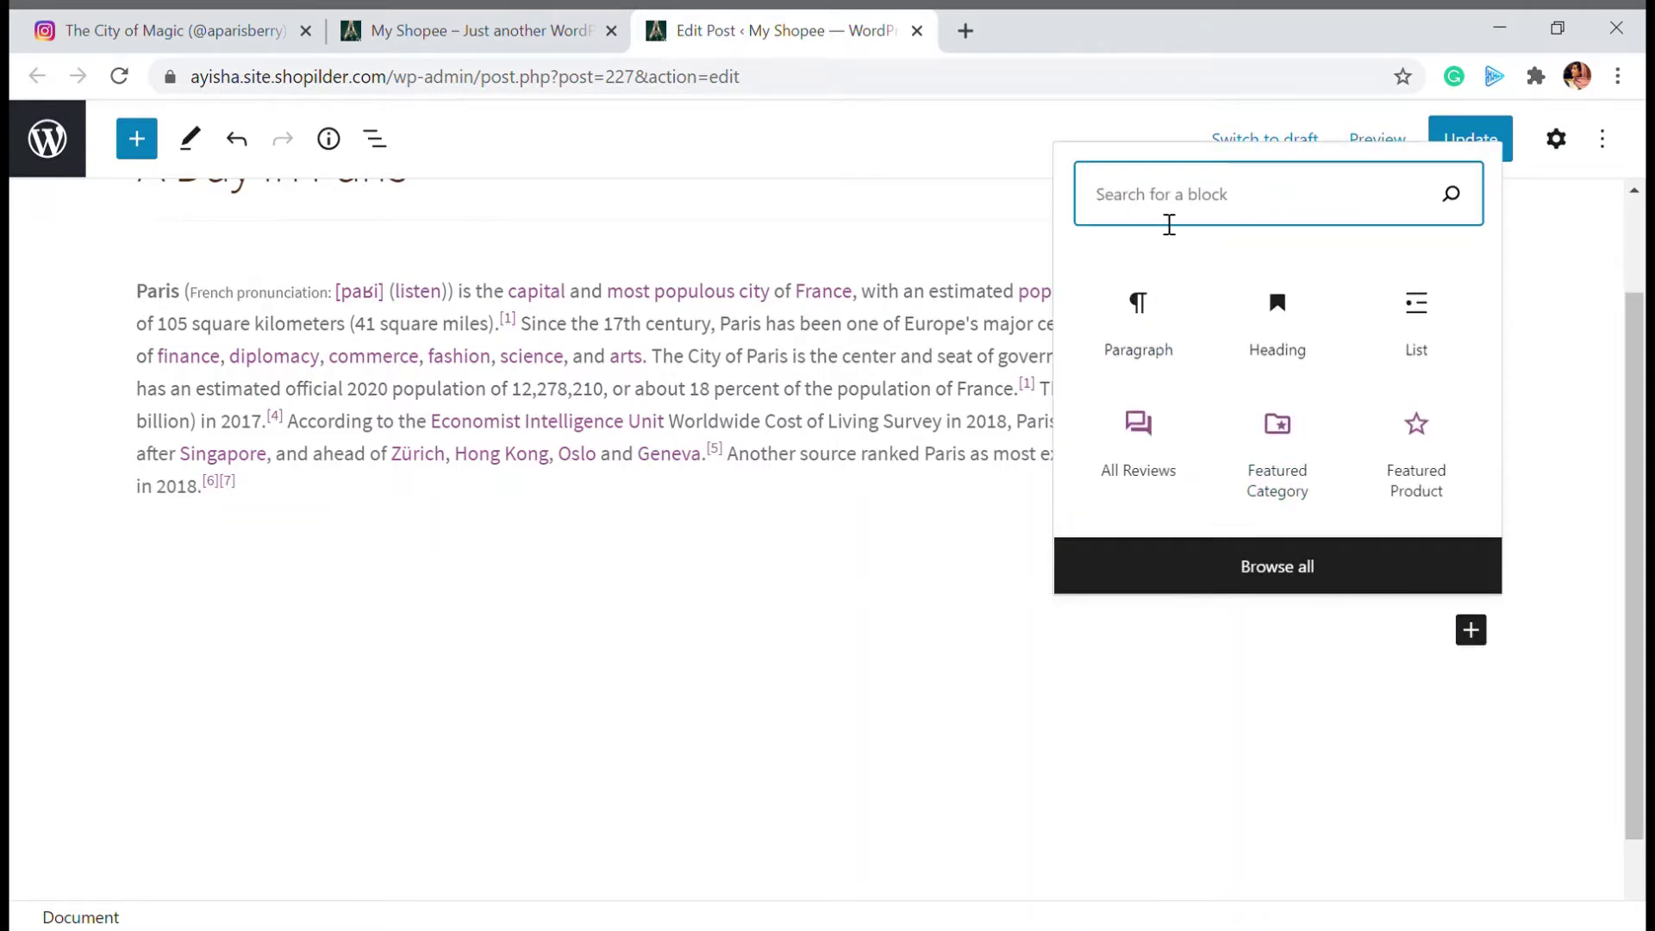
{"action": "type", "text": "html"}
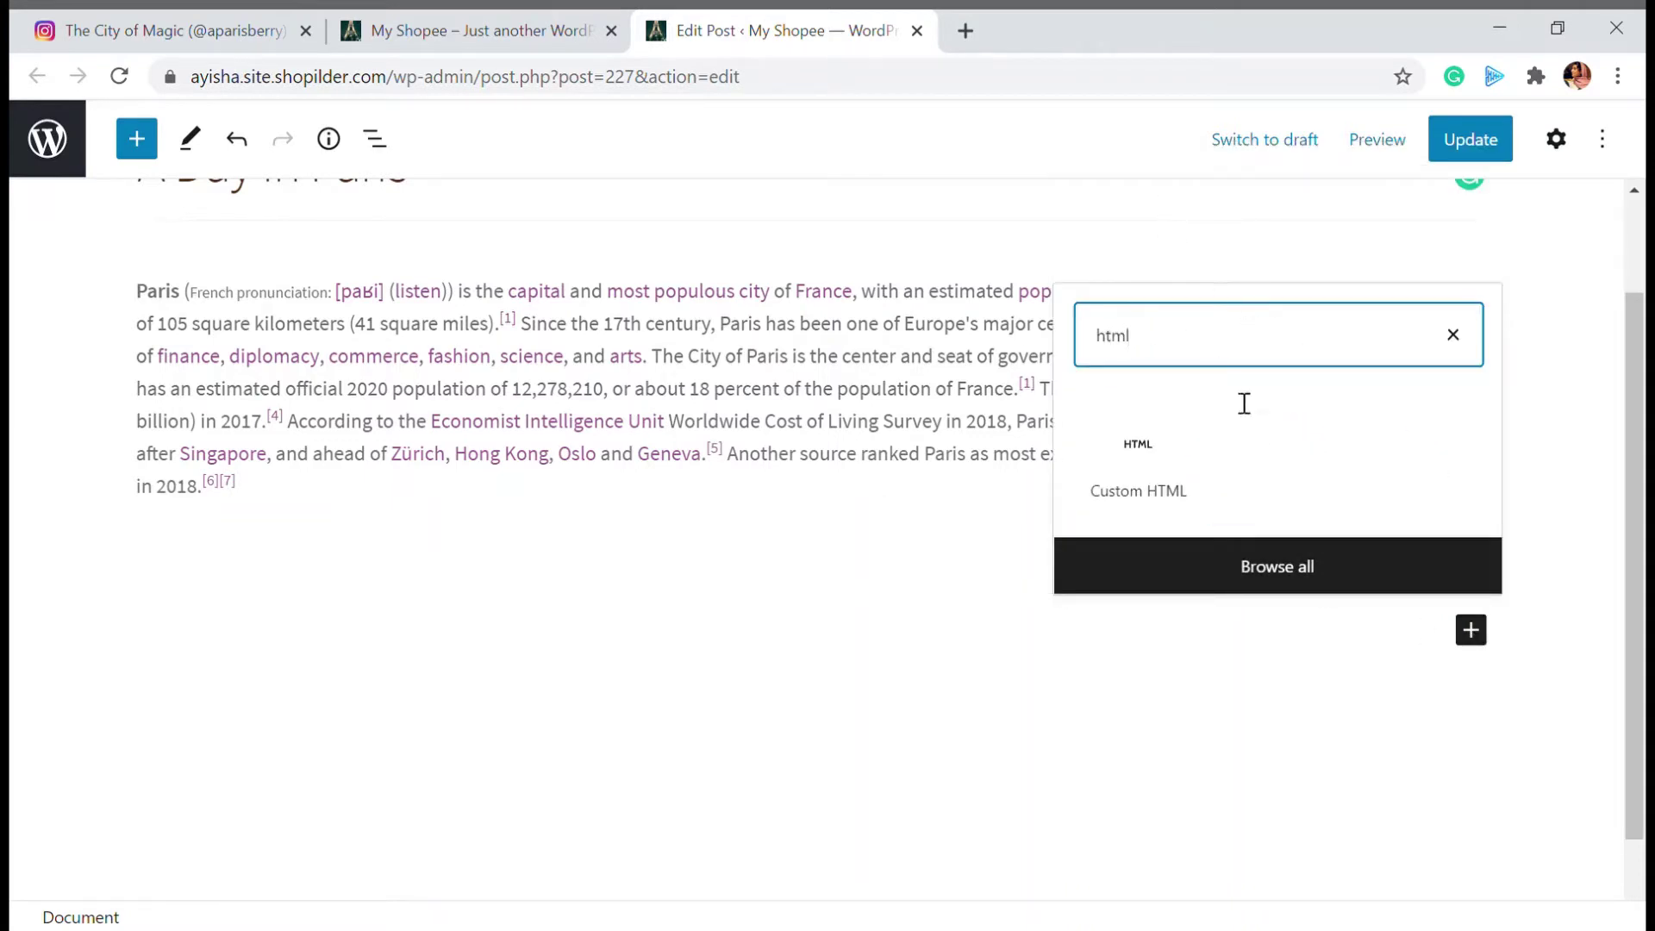
{"action": "left_click", "coordinate": [1122, 461]}
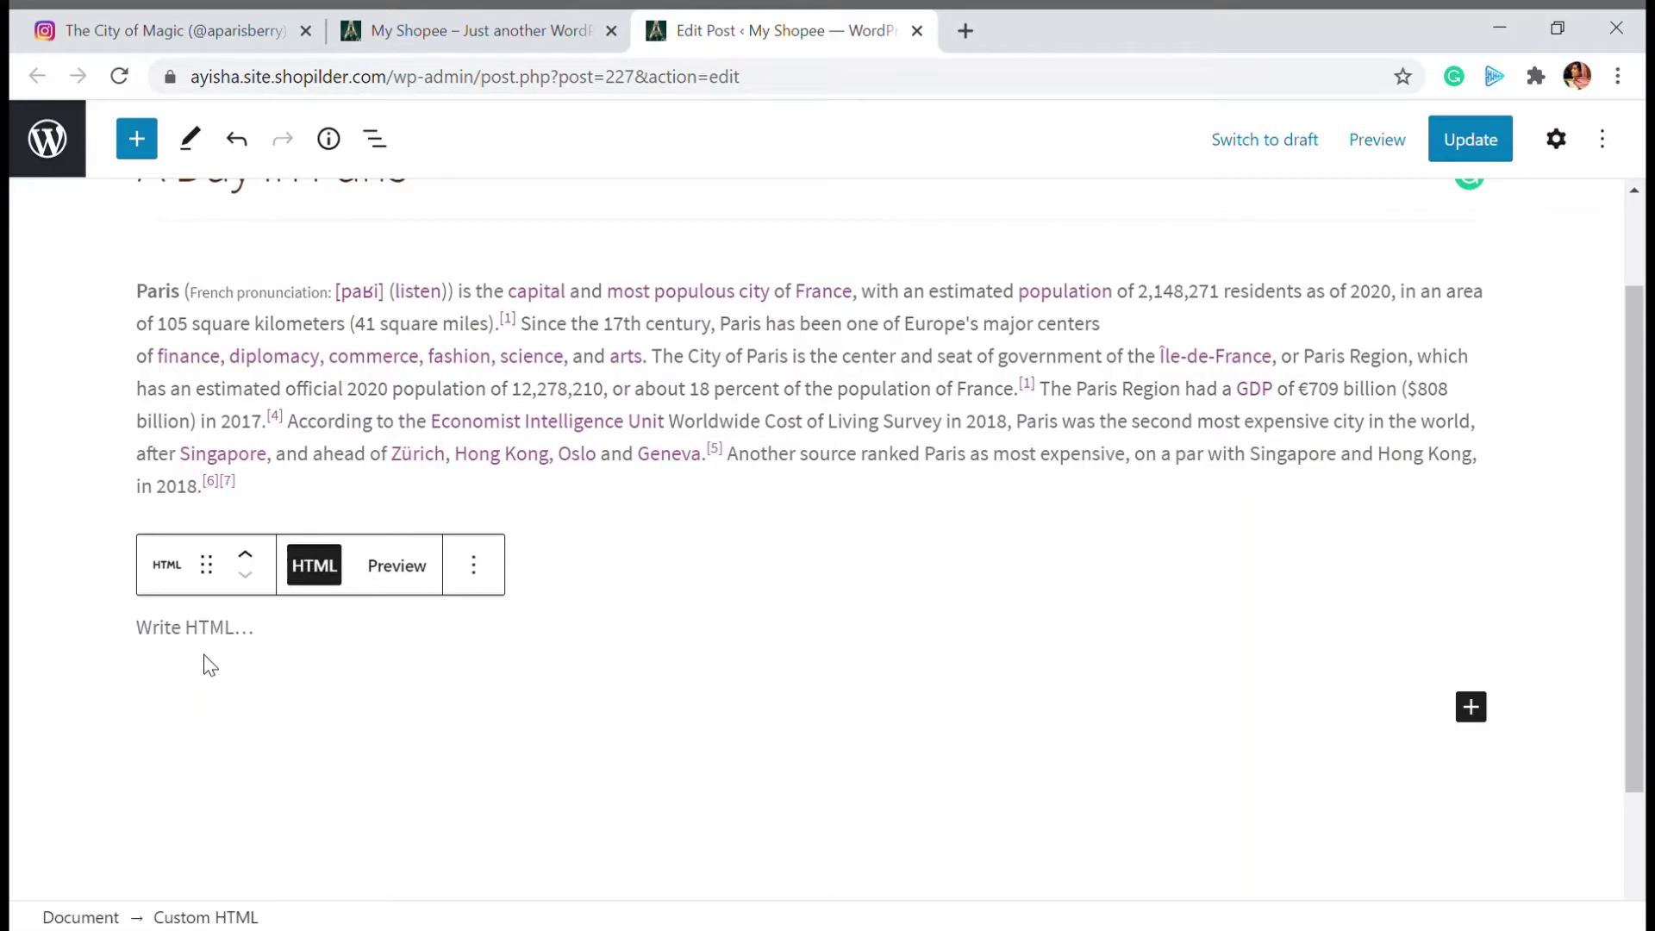
{"action": "key", "text": "ctrl+v"}
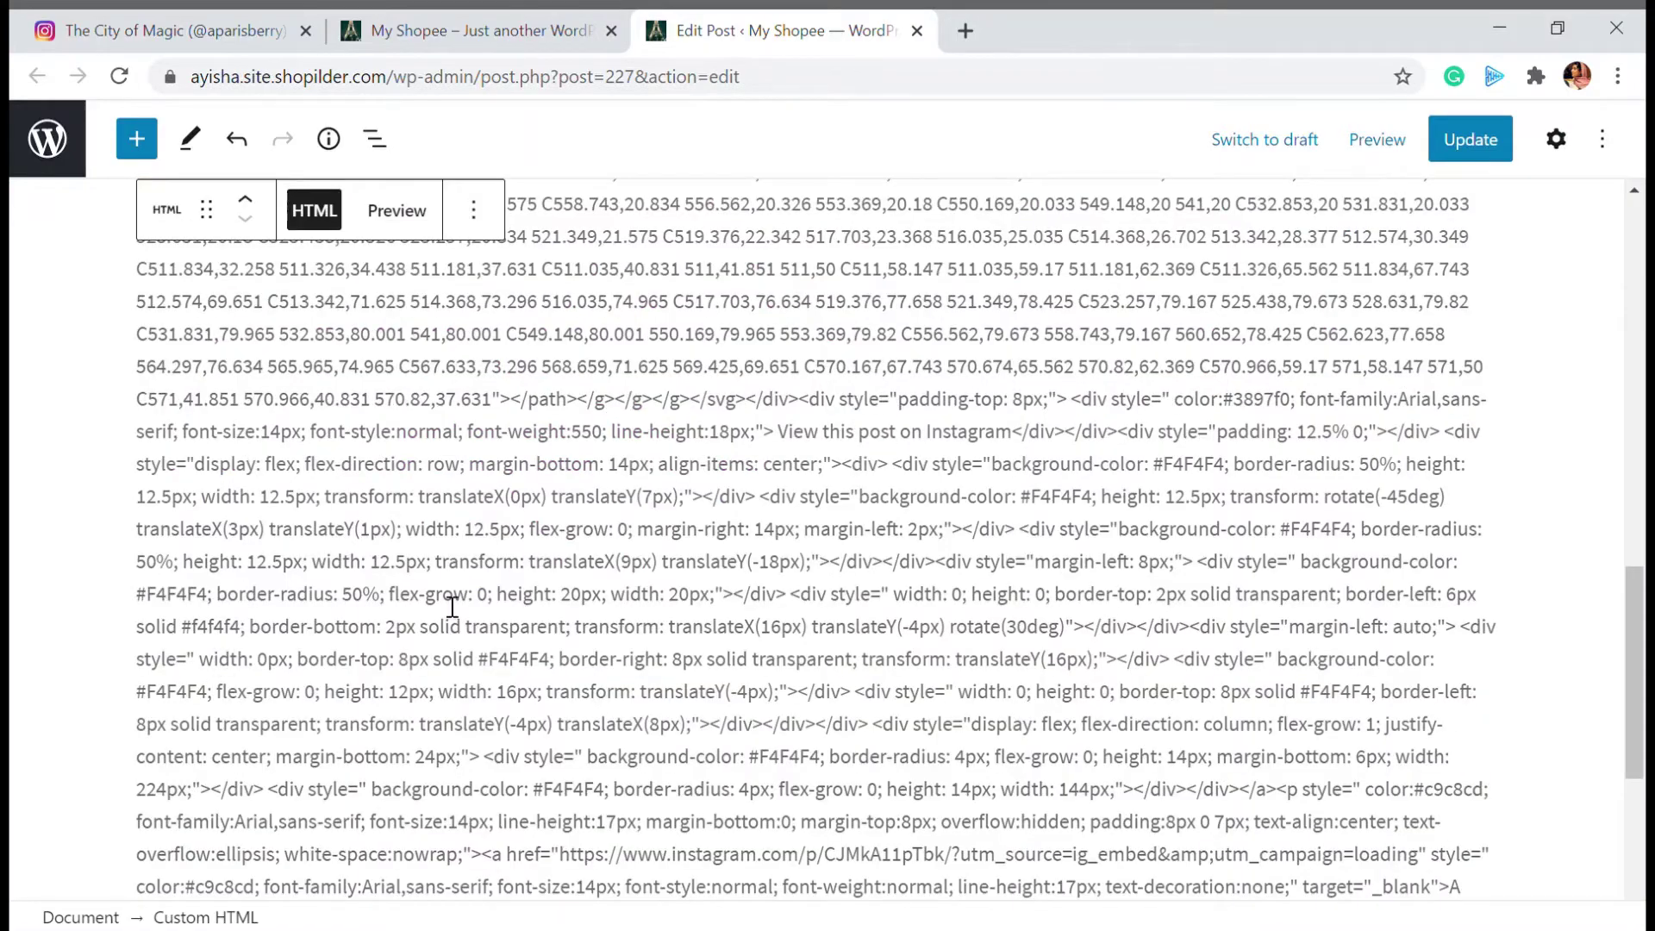
Preview the embedded Instagram photo in the block and update the post
{"action": "scroll", "coordinate": [452, 604], "scroll_direction": "up", "scroll_amount": 5}
{"action": "scroll", "coordinate": [453, 603], "scroll_direction": "up", "scroll_amount": 5}
{"action": "scroll", "coordinate": [452, 603], "scroll_direction": "down", "scroll_amount": 10}
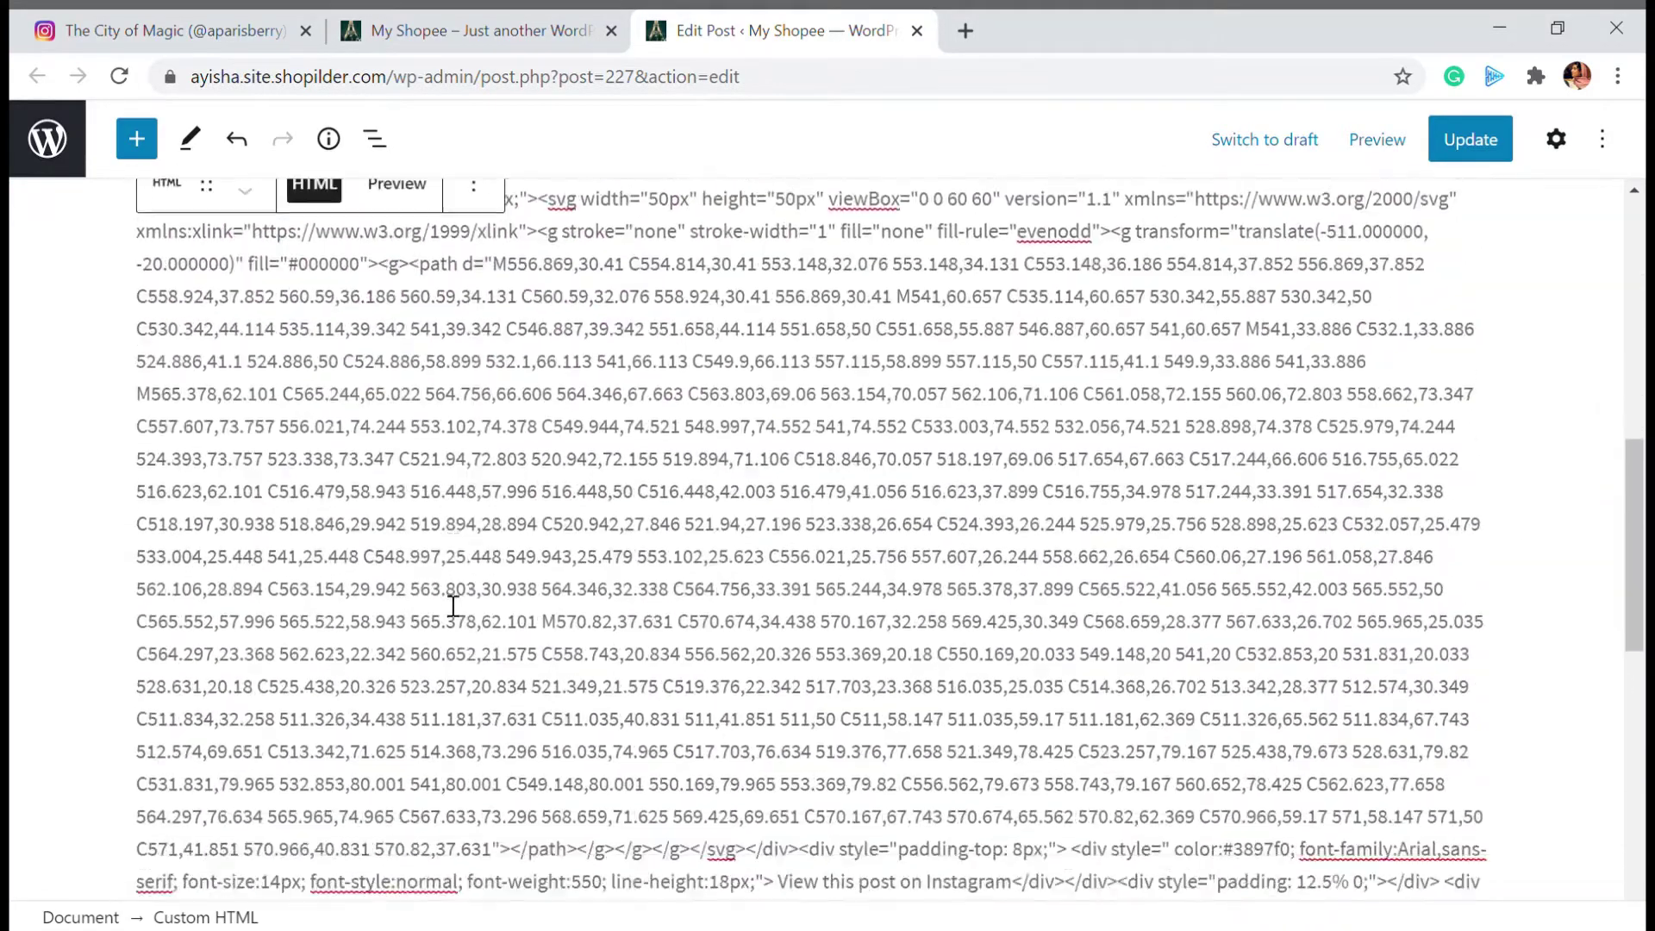
{"action": "scroll", "coordinate": [453, 603], "scroll_direction": "up", "scroll_amount": 9}
{"action": "scroll", "coordinate": [452, 606], "scroll_direction": "up", "scroll_amount": 3}
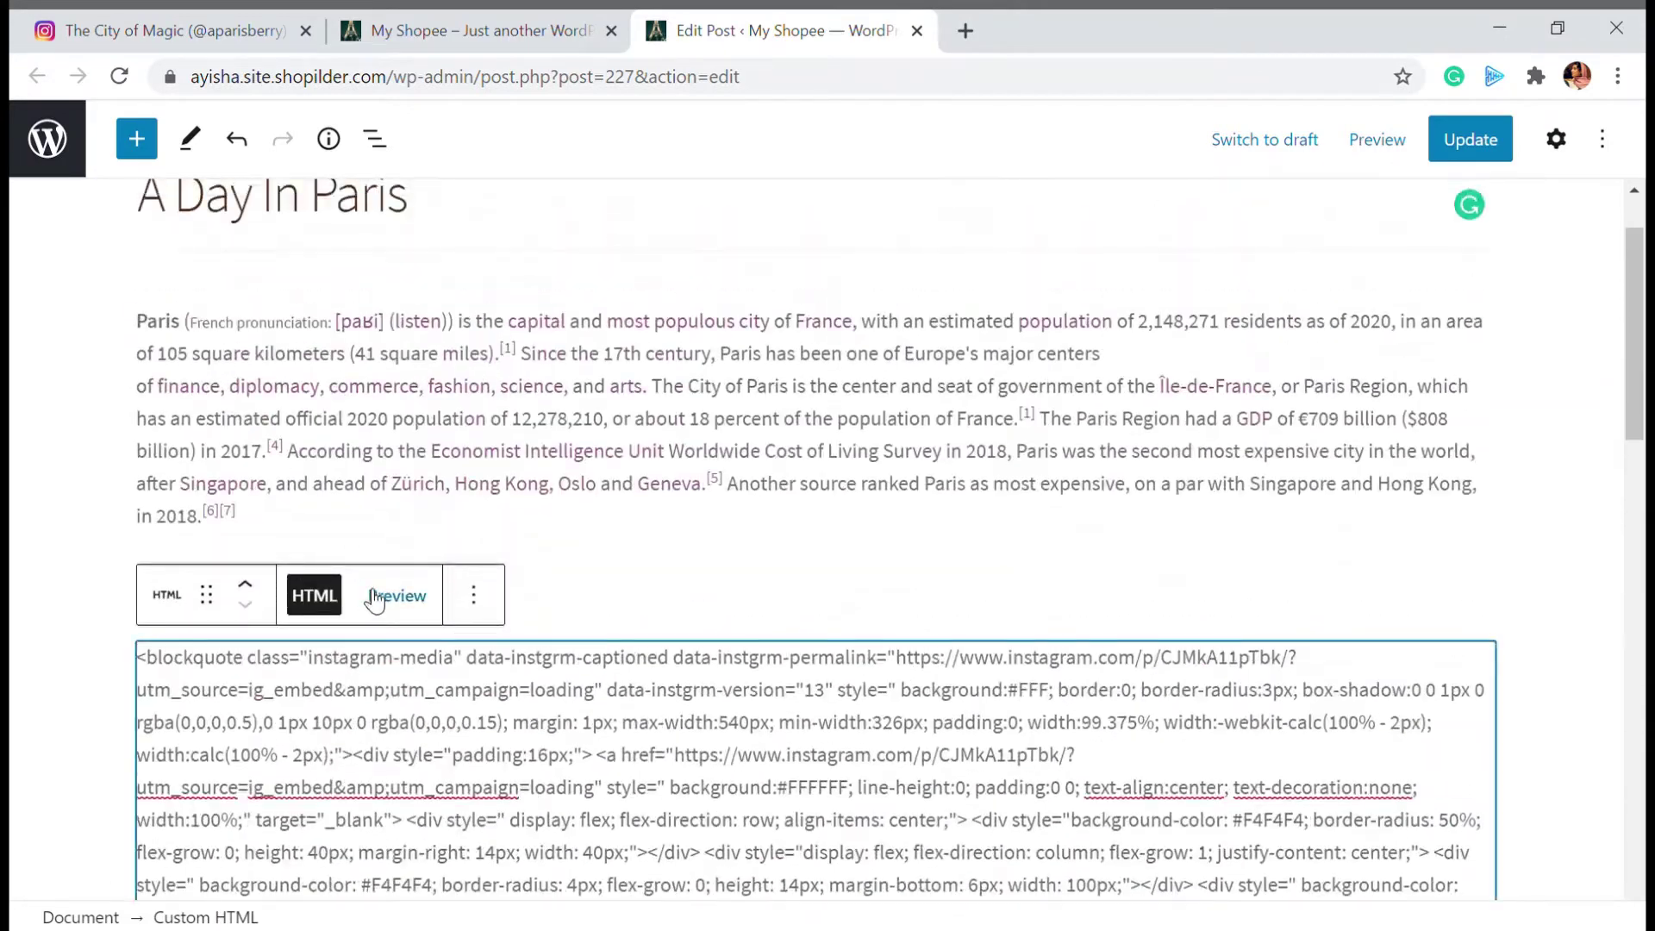
{"action": "left_click", "coordinate": [412, 593]}
{"action": "scroll", "coordinate": [609, 566], "scroll_direction": "down", "scroll_amount": 6}
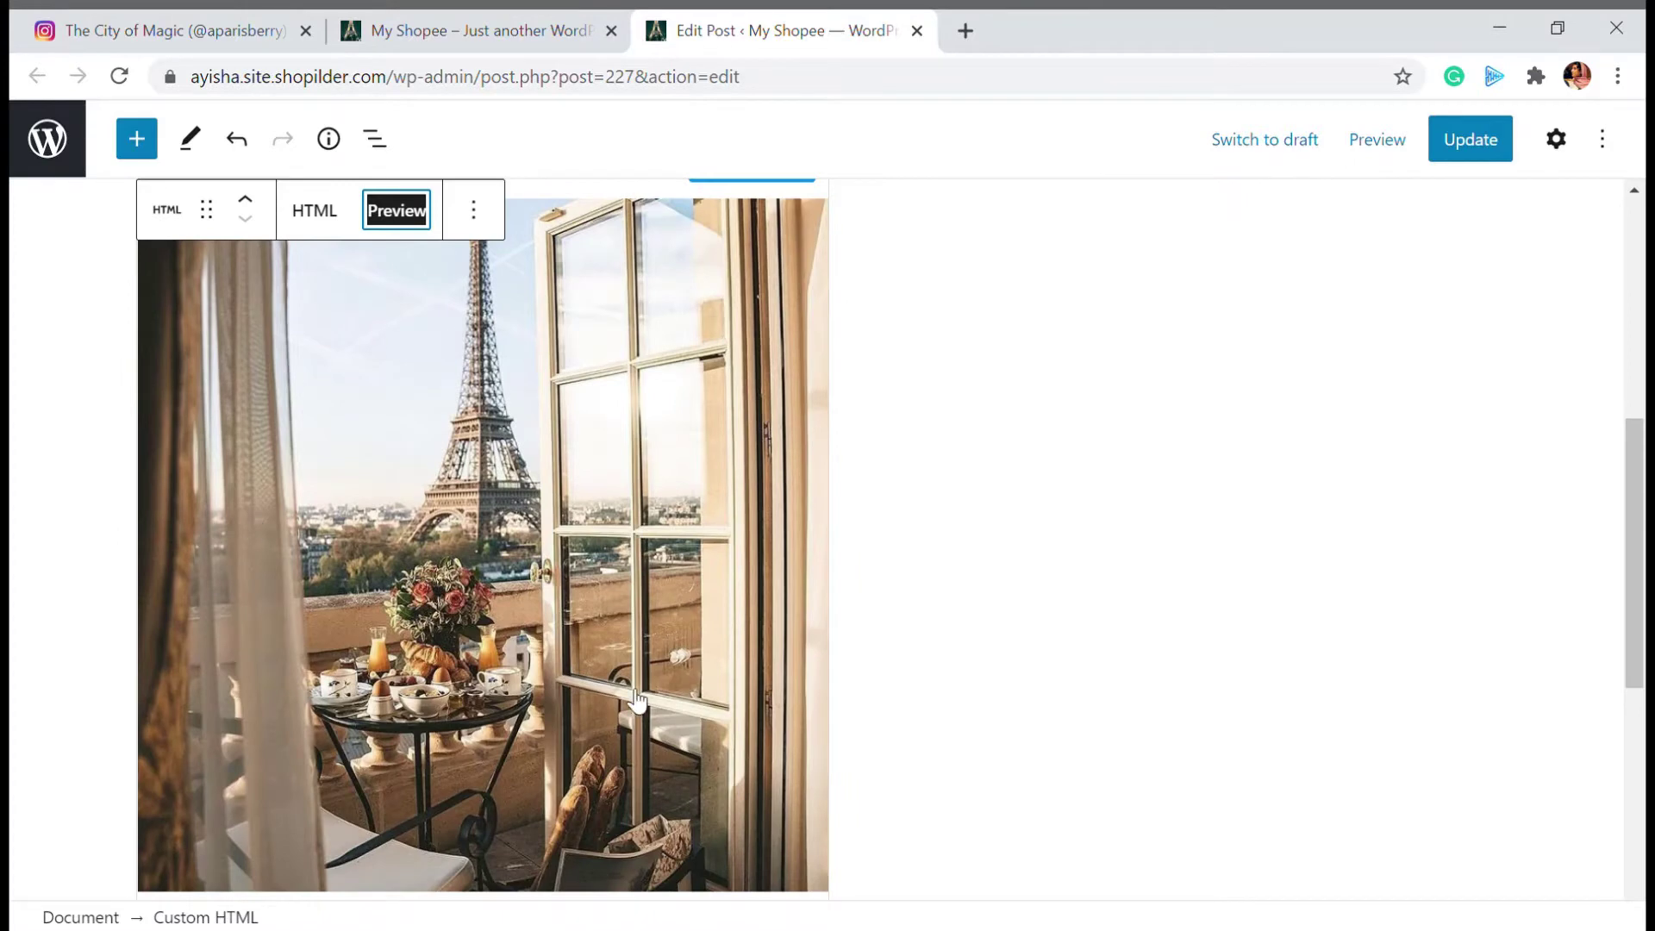
{"action": "scroll", "coordinate": [678, 648], "scroll_direction": "up", "scroll_amount": 2}
{"action": "scroll", "coordinate": [678, 648], "scroll_direction": "down", "scroll_amount": 2}
{"action": "left_click", "coordinate": [1451, 136]}
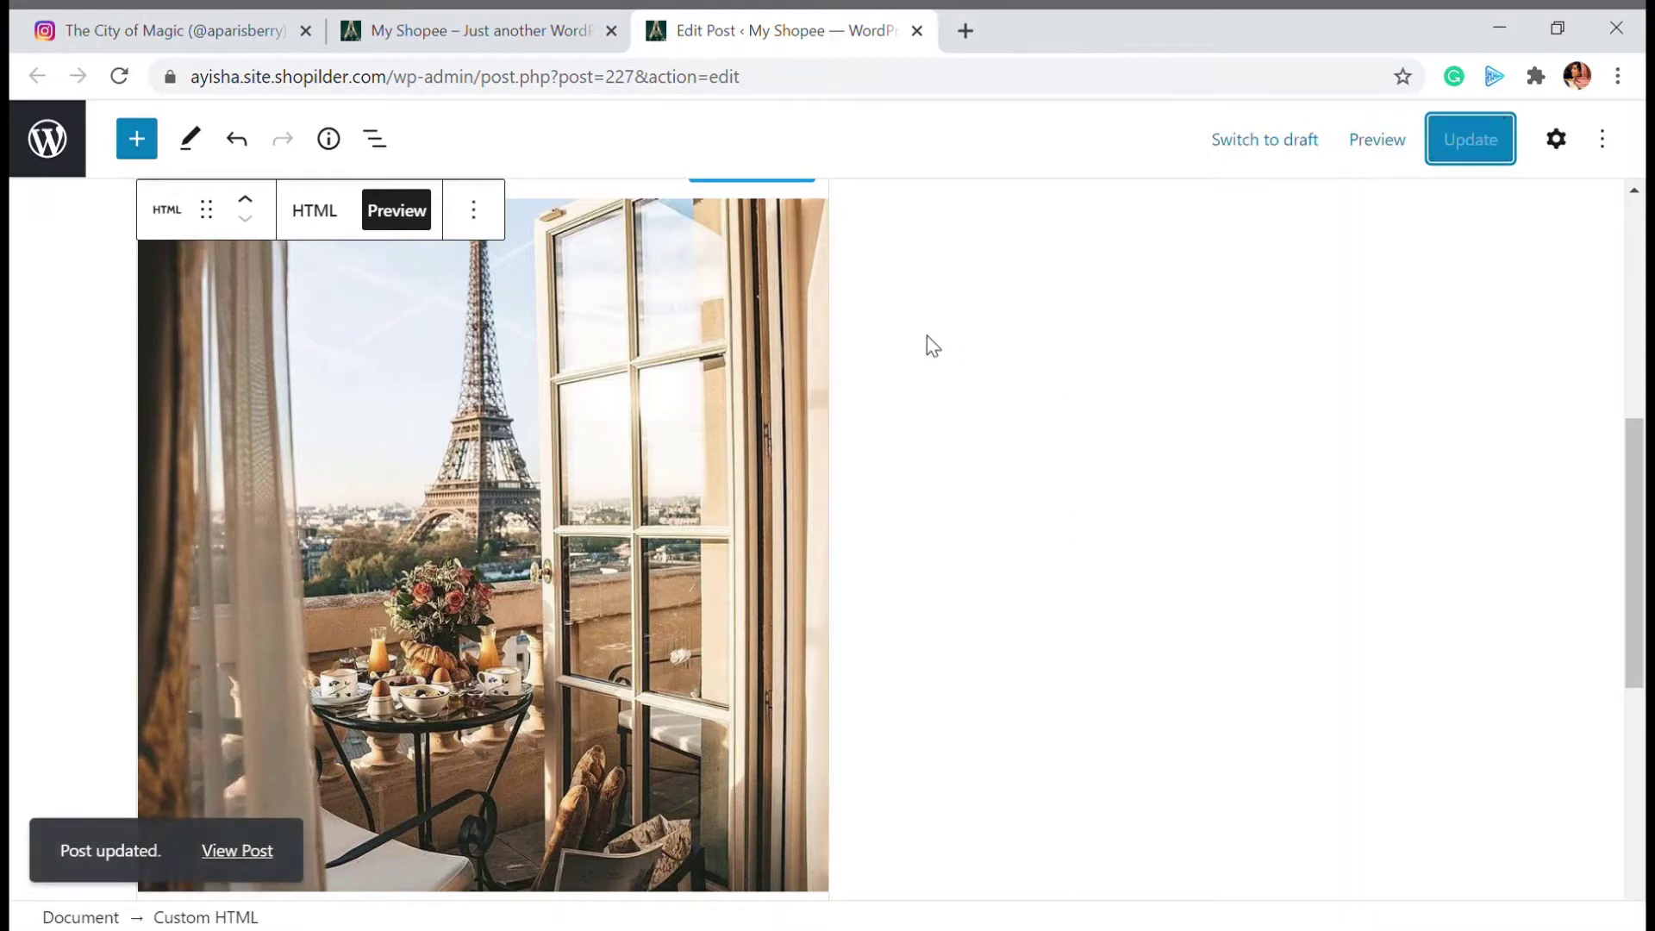
Check the embedded Instagram photo on the live A Day In Paris page in a new tab, then return to the editor
{"action": "middle_click", "coordinate": [248, 850]}
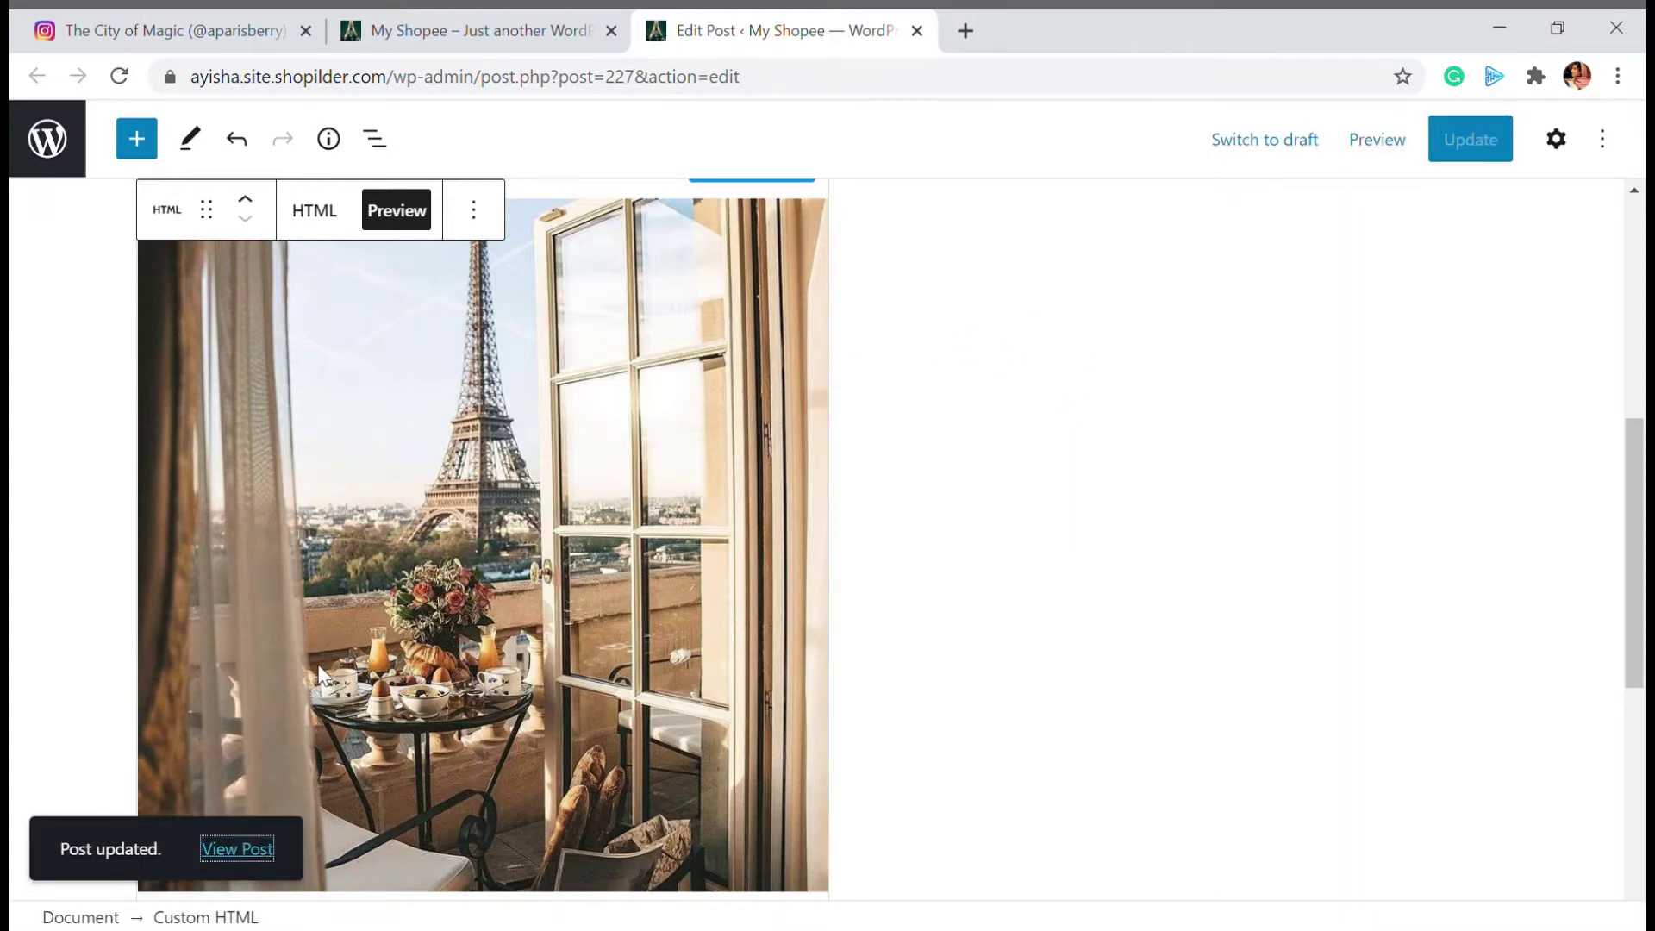
{"action": "left_click", "coordinate": [953, 24]}
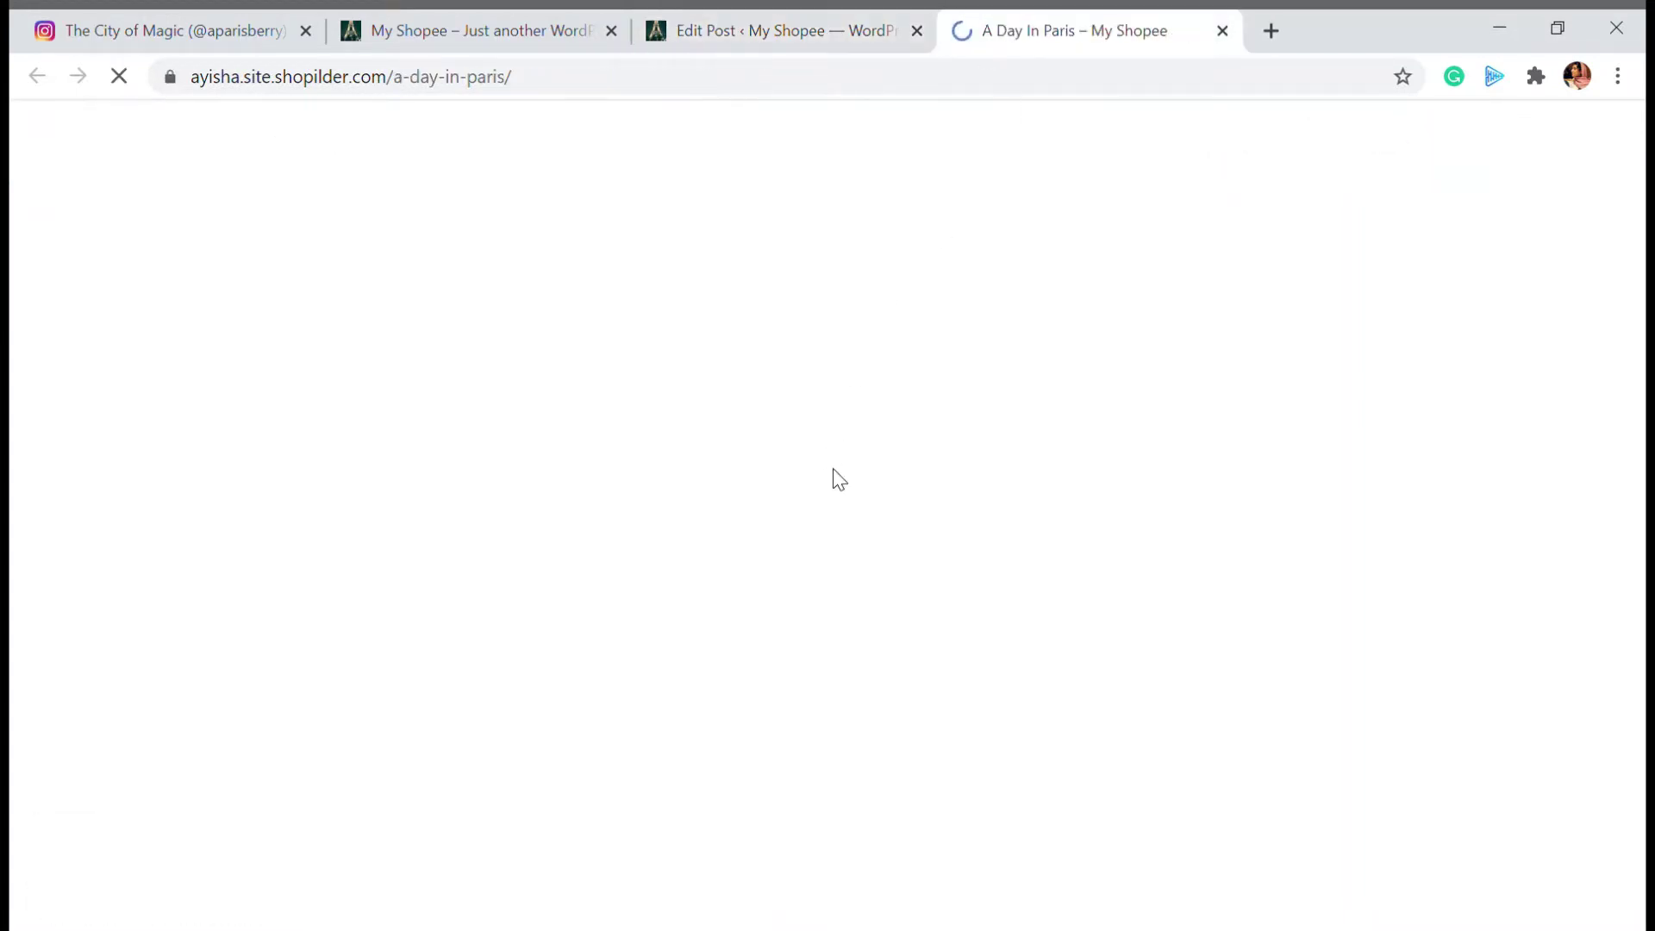
{"action": "scroll", "coordinate": [850, 488], "scroll_direction": "down", "scroll_amount": 10}
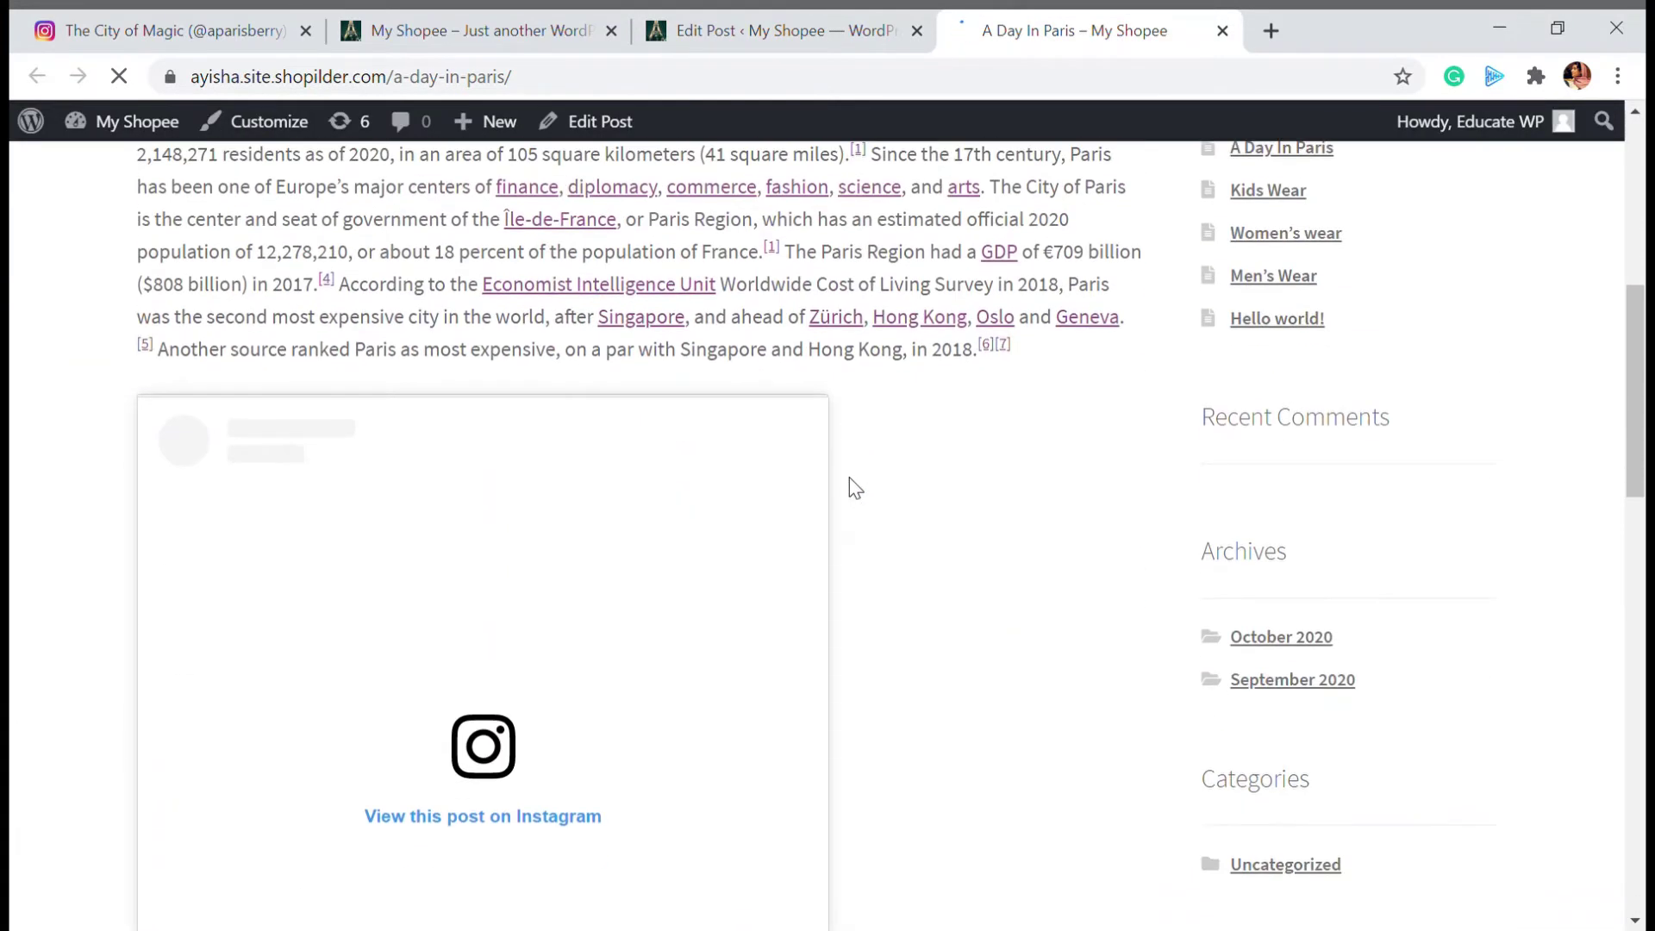
{"action": "scroll", "coordinate": [604, 575], "scroll_direction": "down", "scroll_amount": 5}
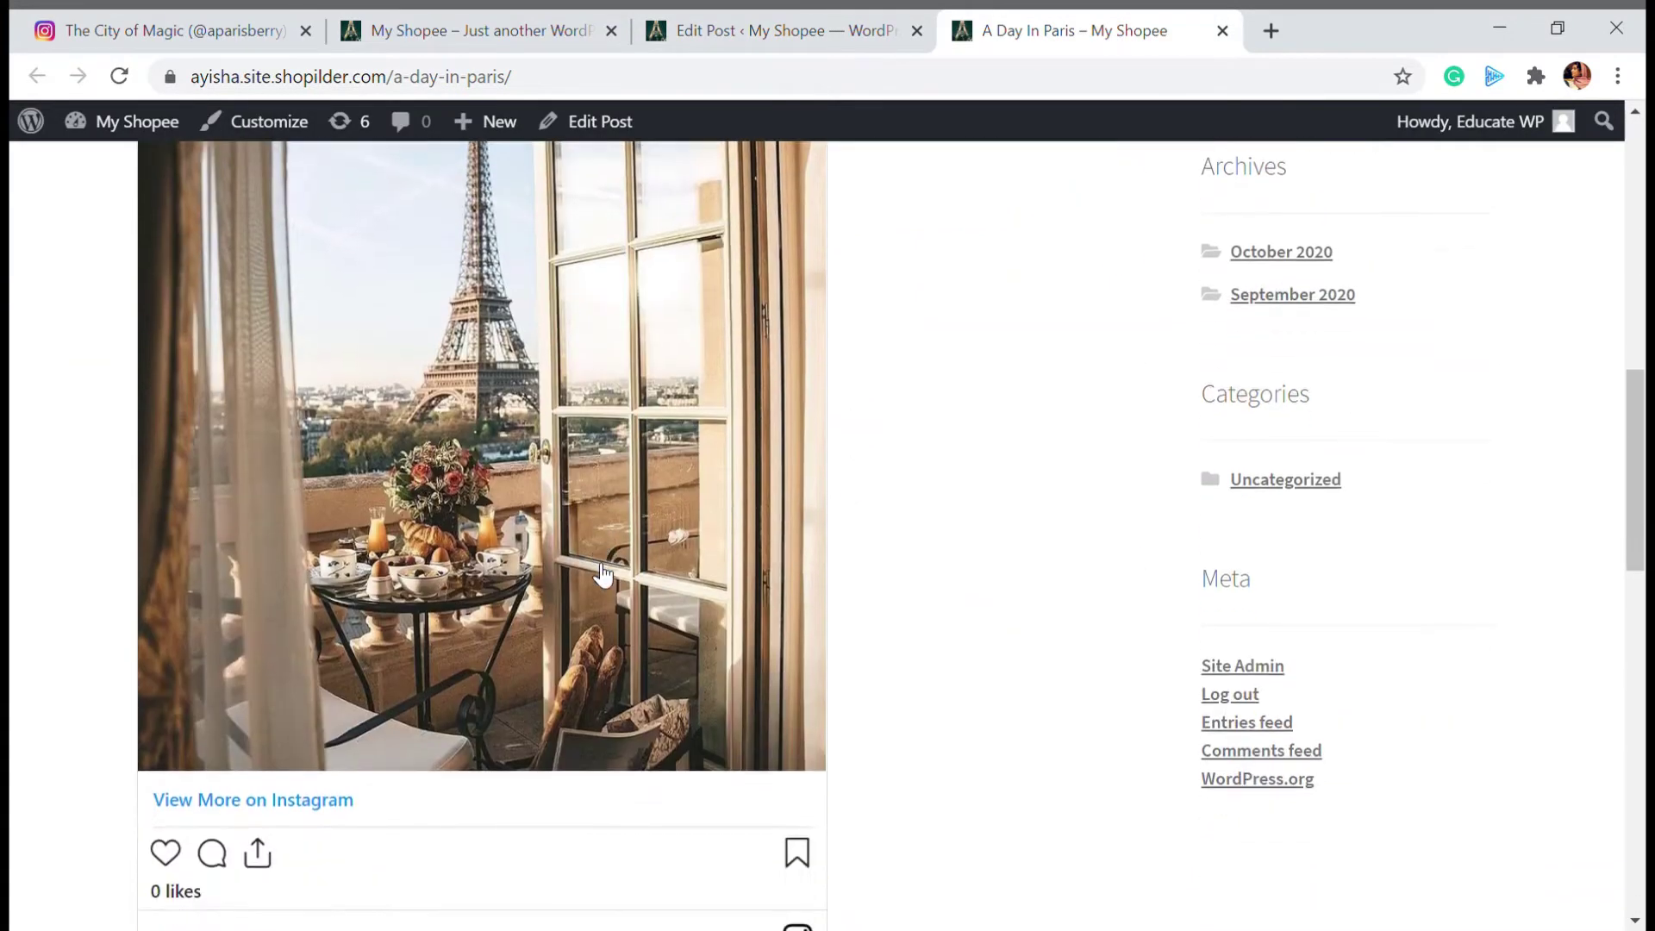
{"action": "scroll", "coordinate": [604, 575], "scroll_direction": "up", "scroll_amount": 15}
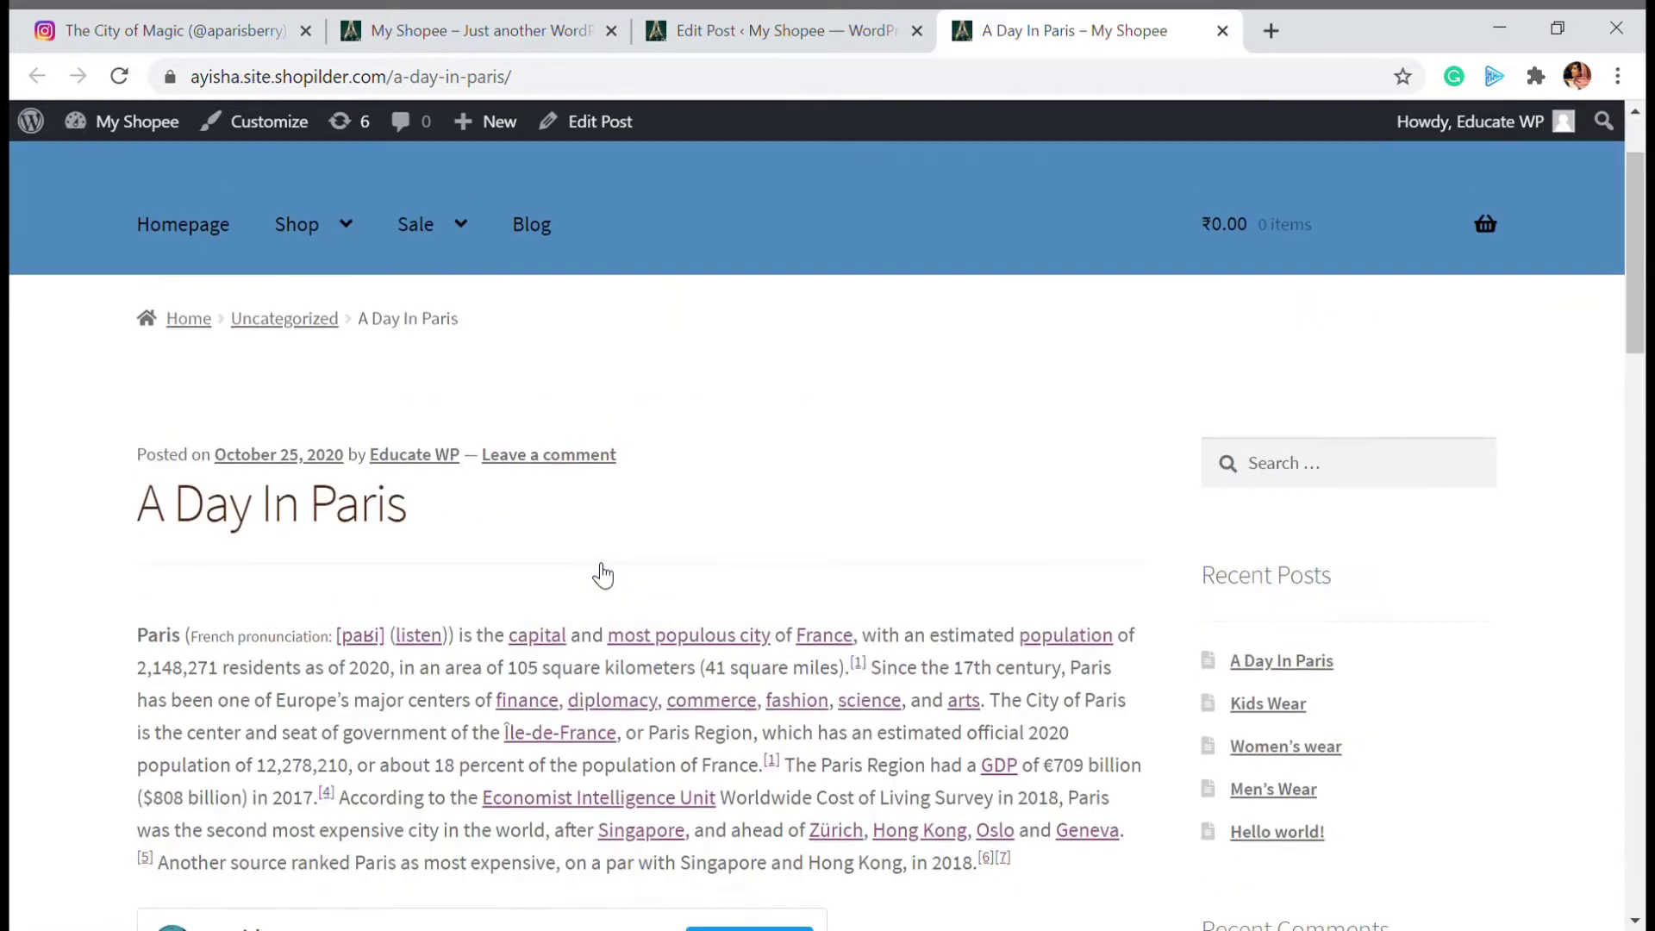
{"action": "left_click", "coordinate": [785, 30]}
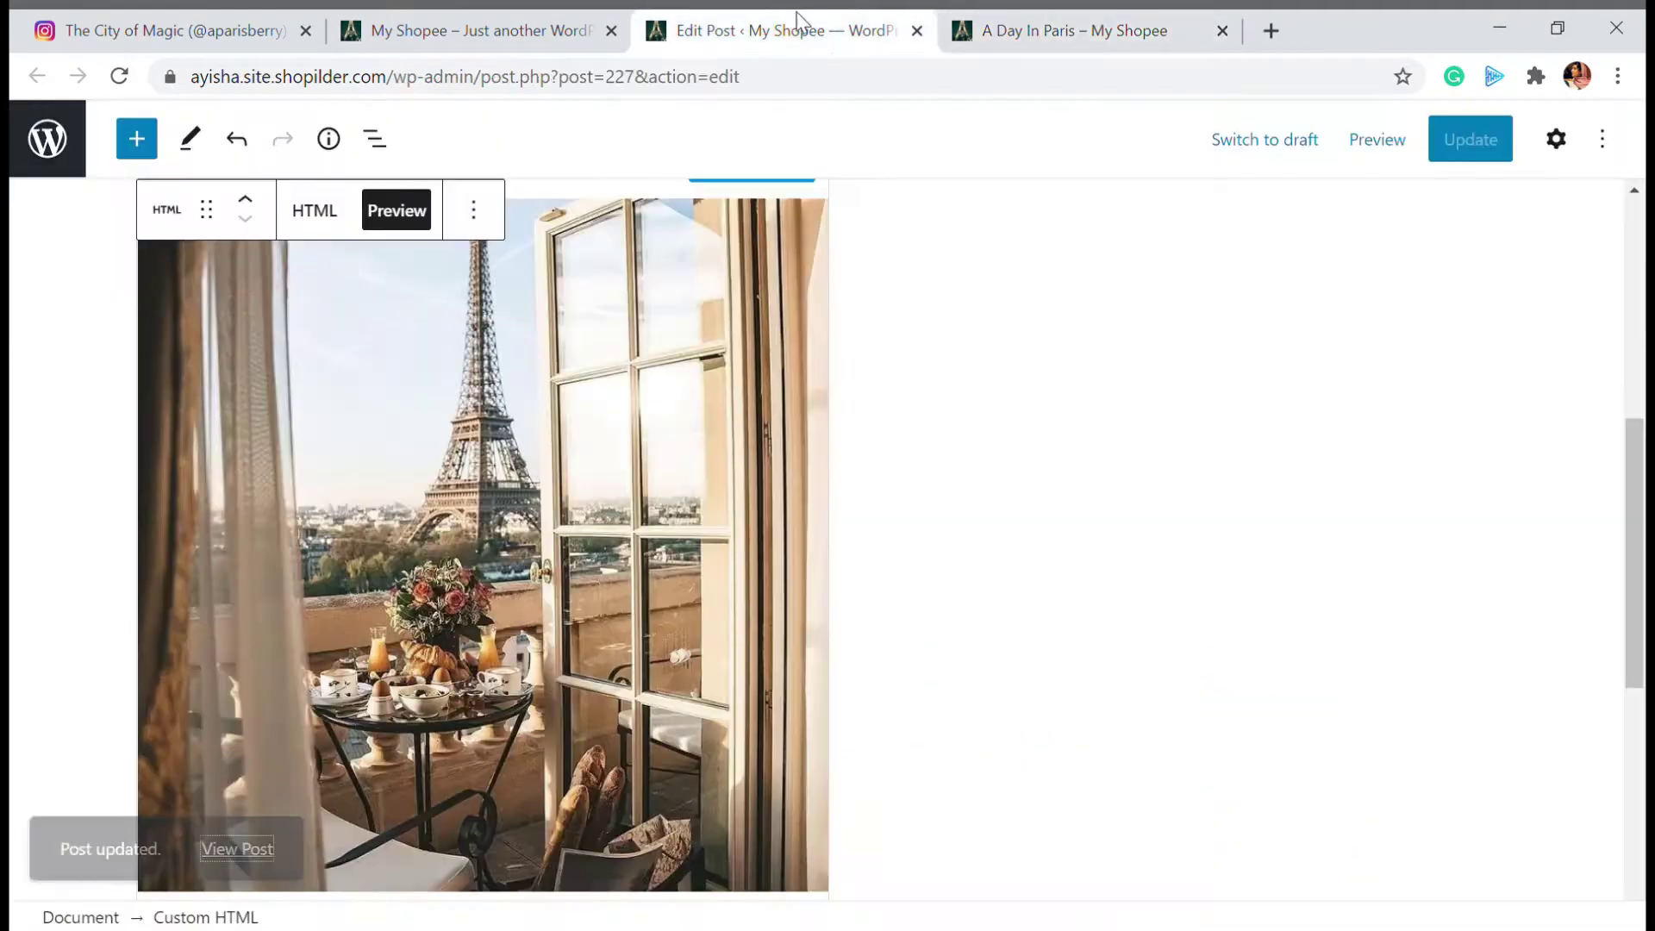
Delete the Instagram embed block from the post and return to Instagram's embed code
{"action": "scroll", "coordinate": [723, 517], "scroll_direction": "up", "scroll_amount": 3}
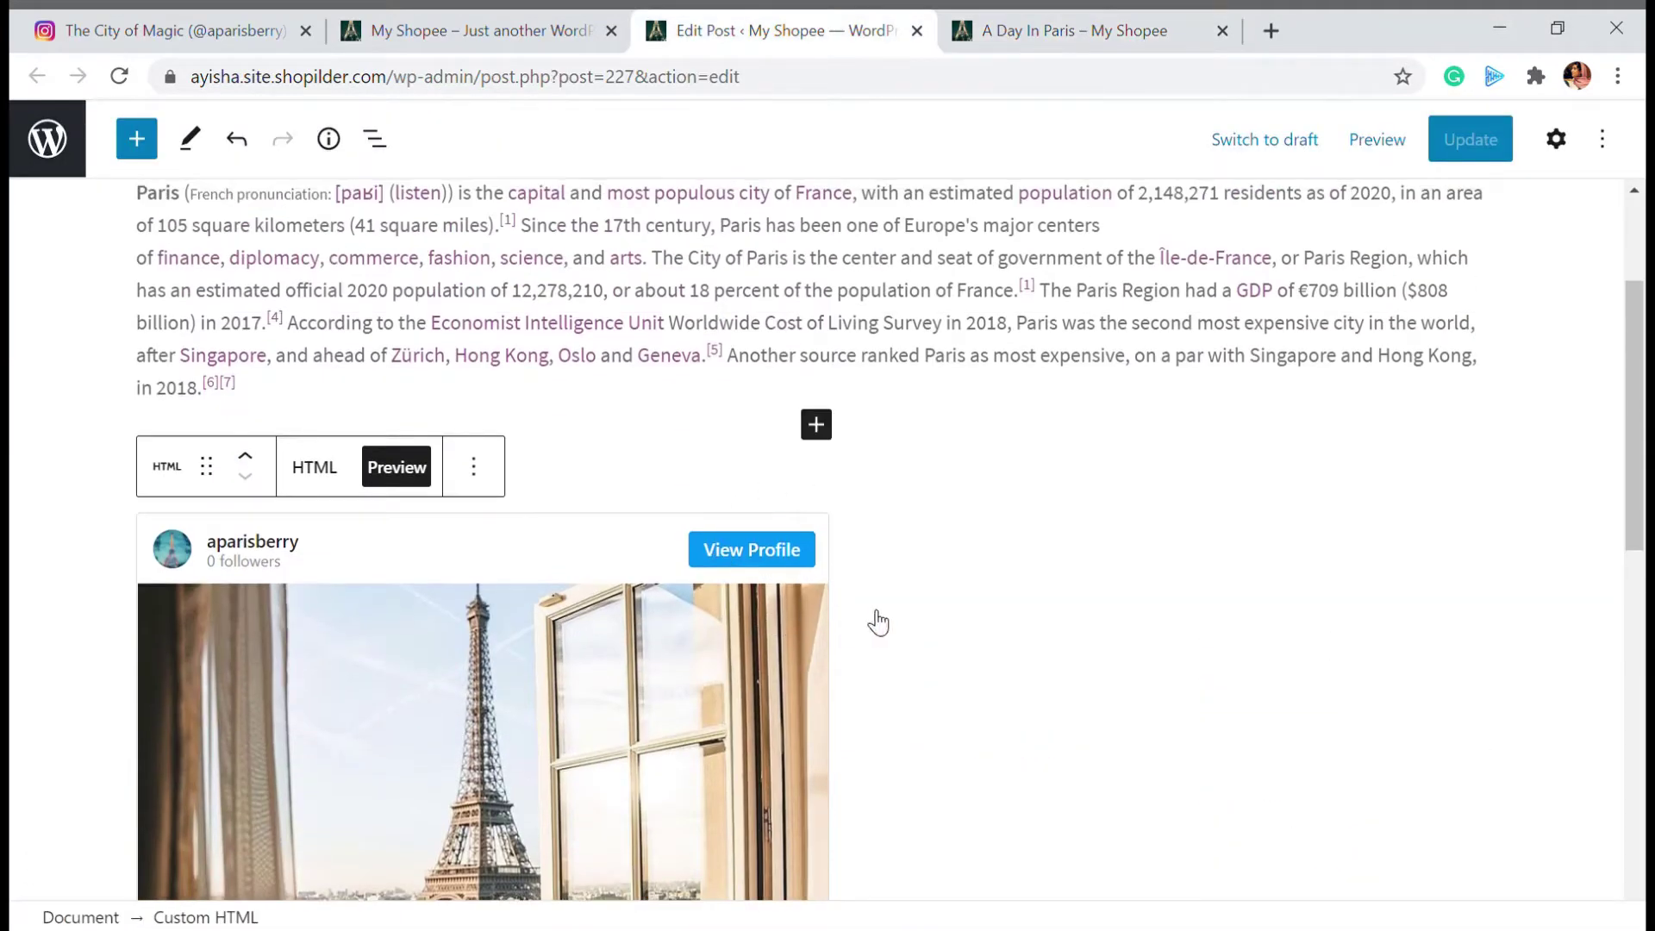
{"action": "left_click", "coordinate": [466, 481]}
{"action": "scroll", "coordinate": [543, 655], "scroll_direction": "down", "scroll_amount": 3}
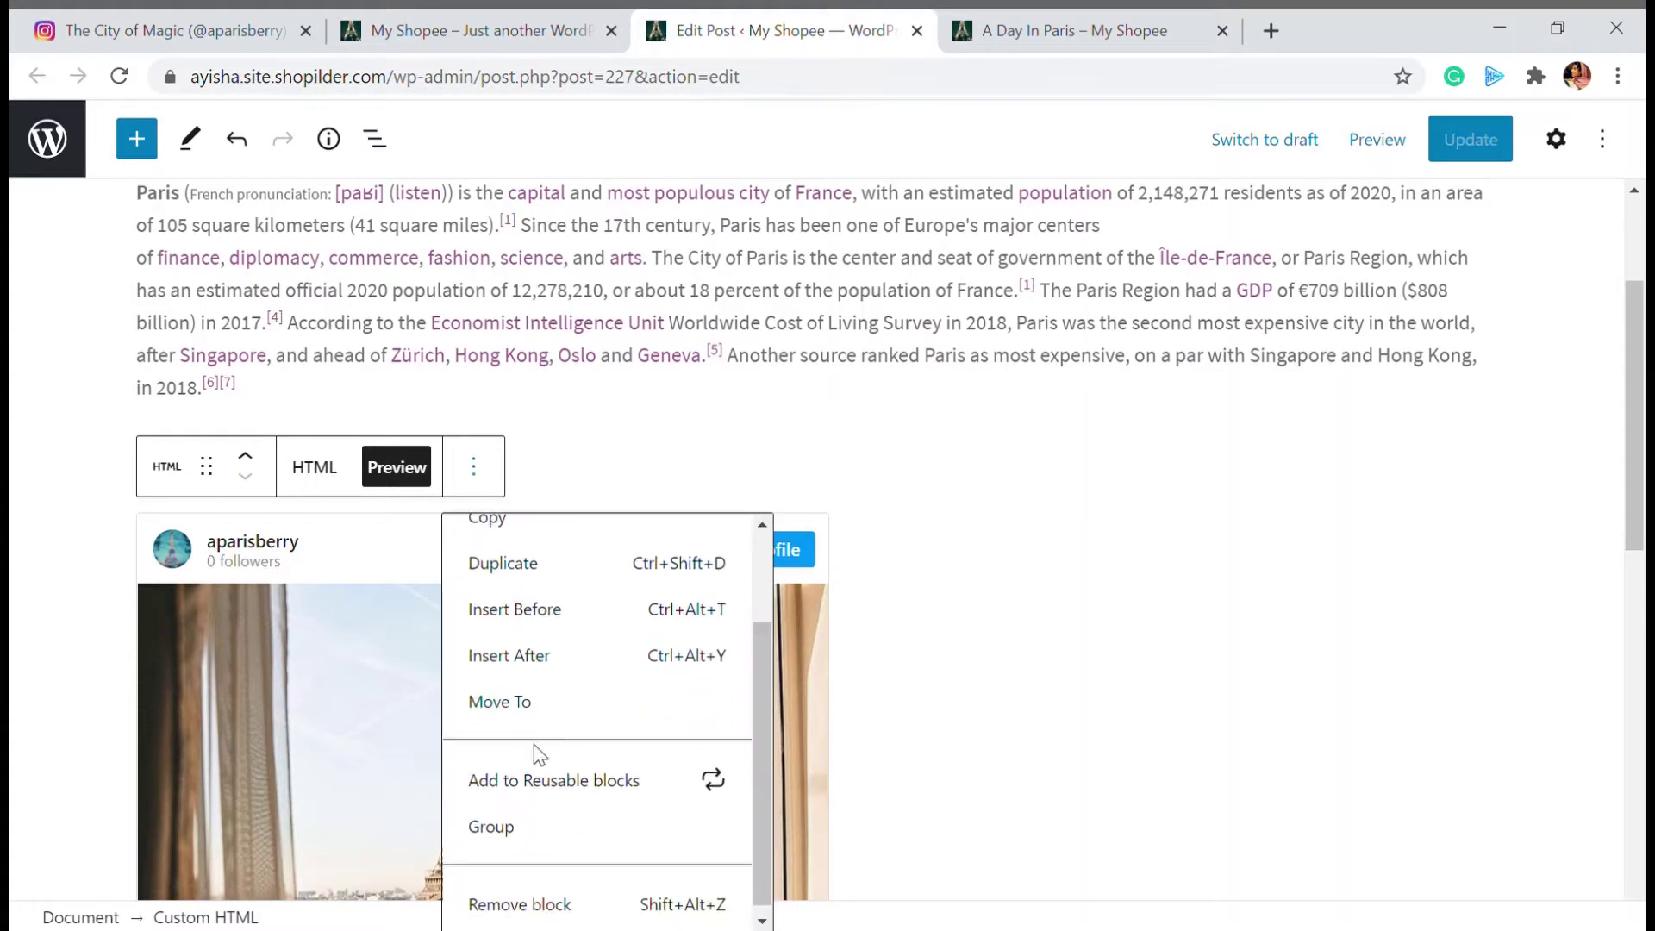
{"action": "left_click", "coordinate": [527, 901]}
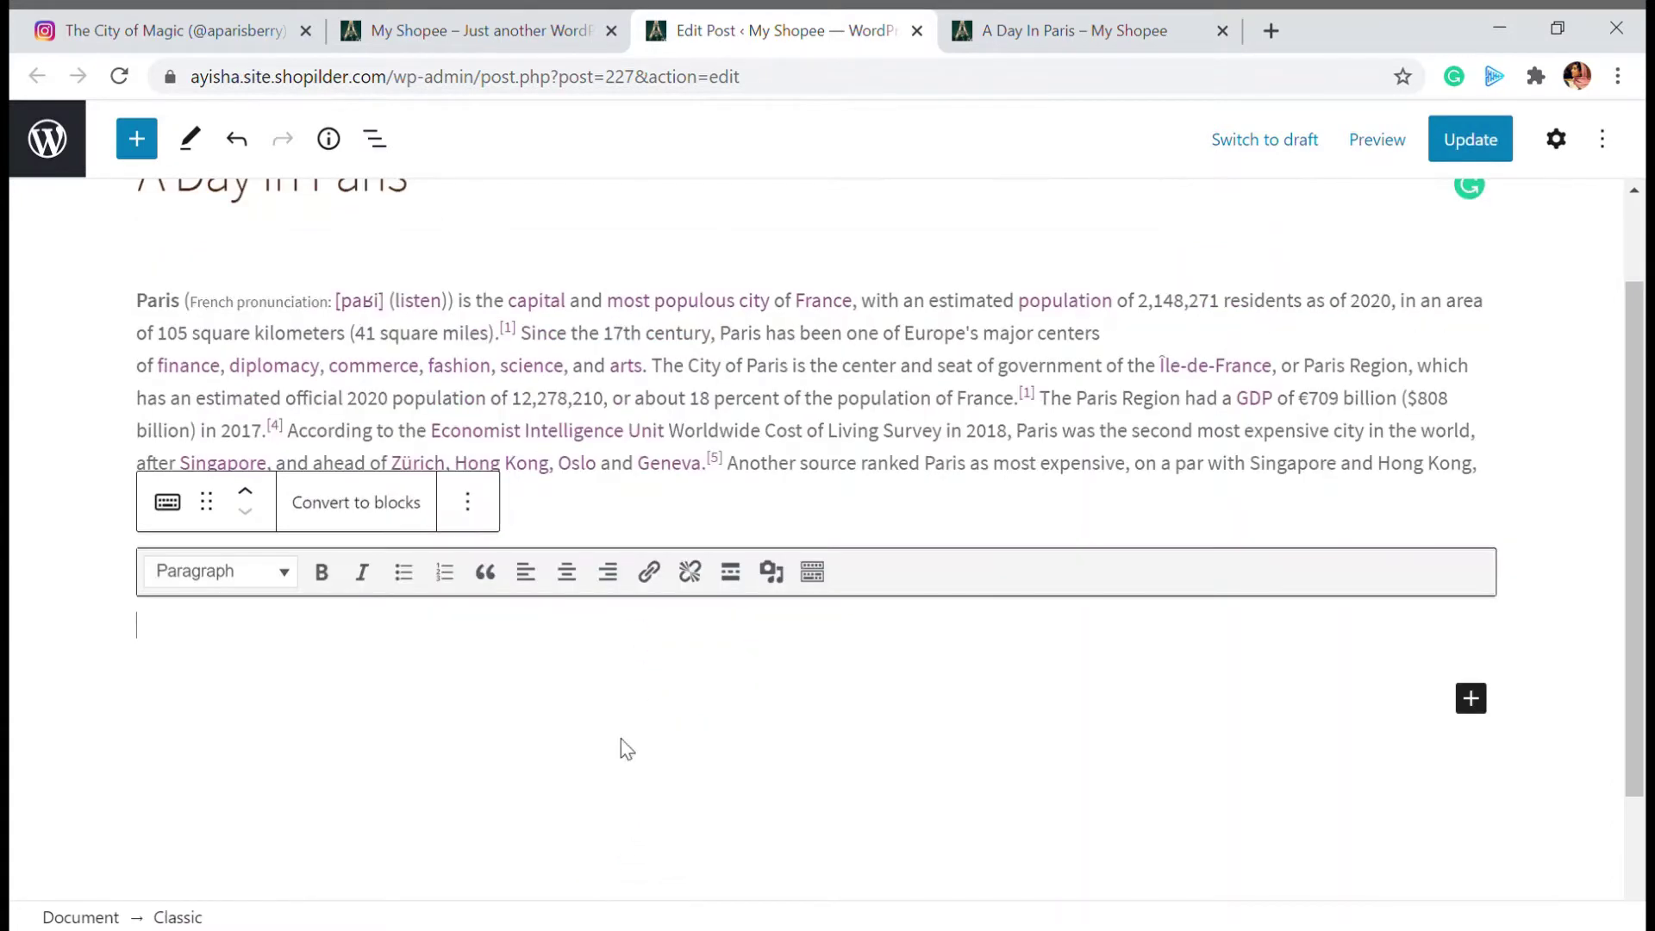
{"action": "left_click", "coordinate": [344, 750]}
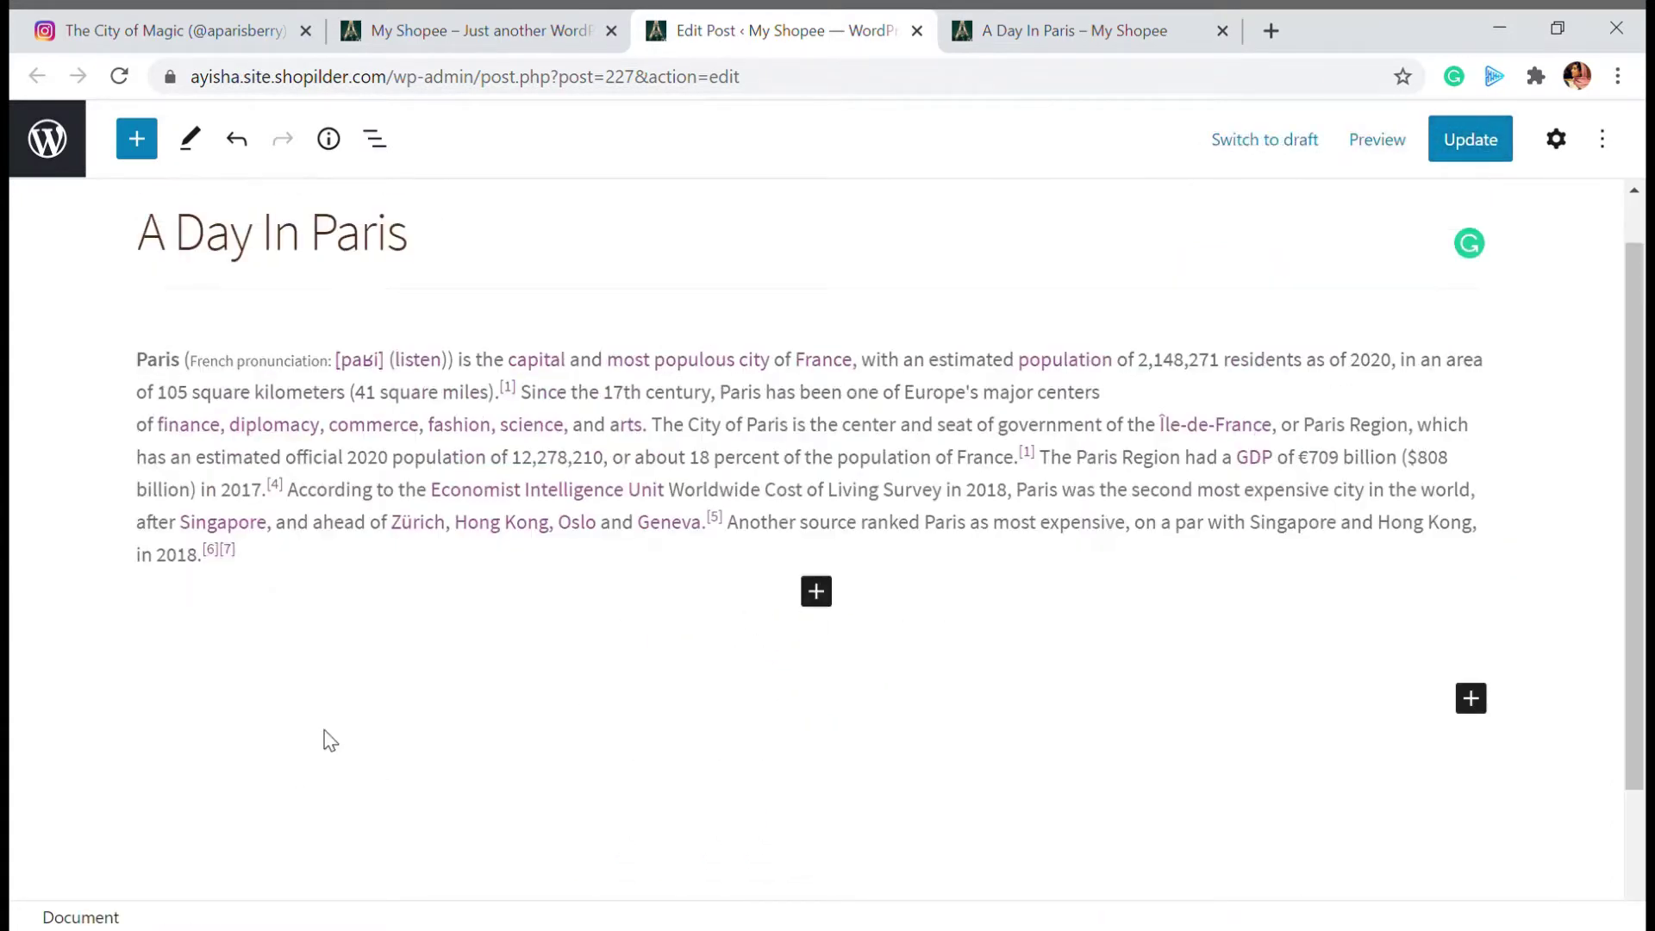
{"action": "left_click", "coordinate": [31, 26]}
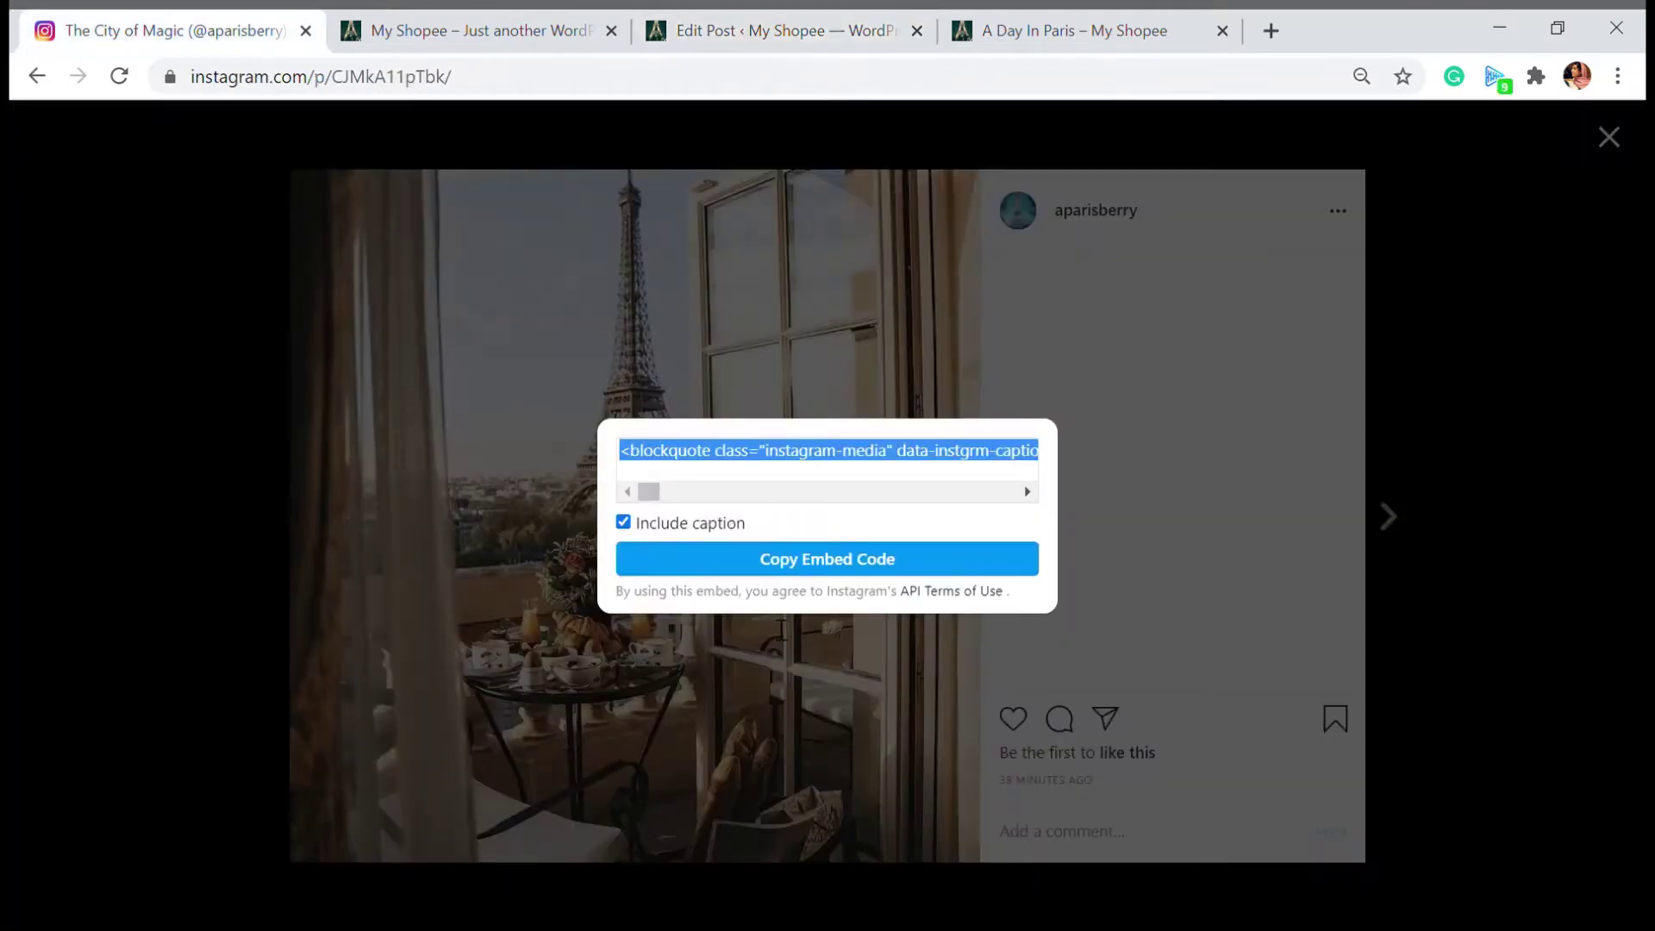
Close the embed dialog and photo, browse the Instagram profile grid, then return to the My Shopee site
{"action": "left_click", "coordinate": [1211, 522]}
{"action": "left_click", "coordinate": [1627, 148]}
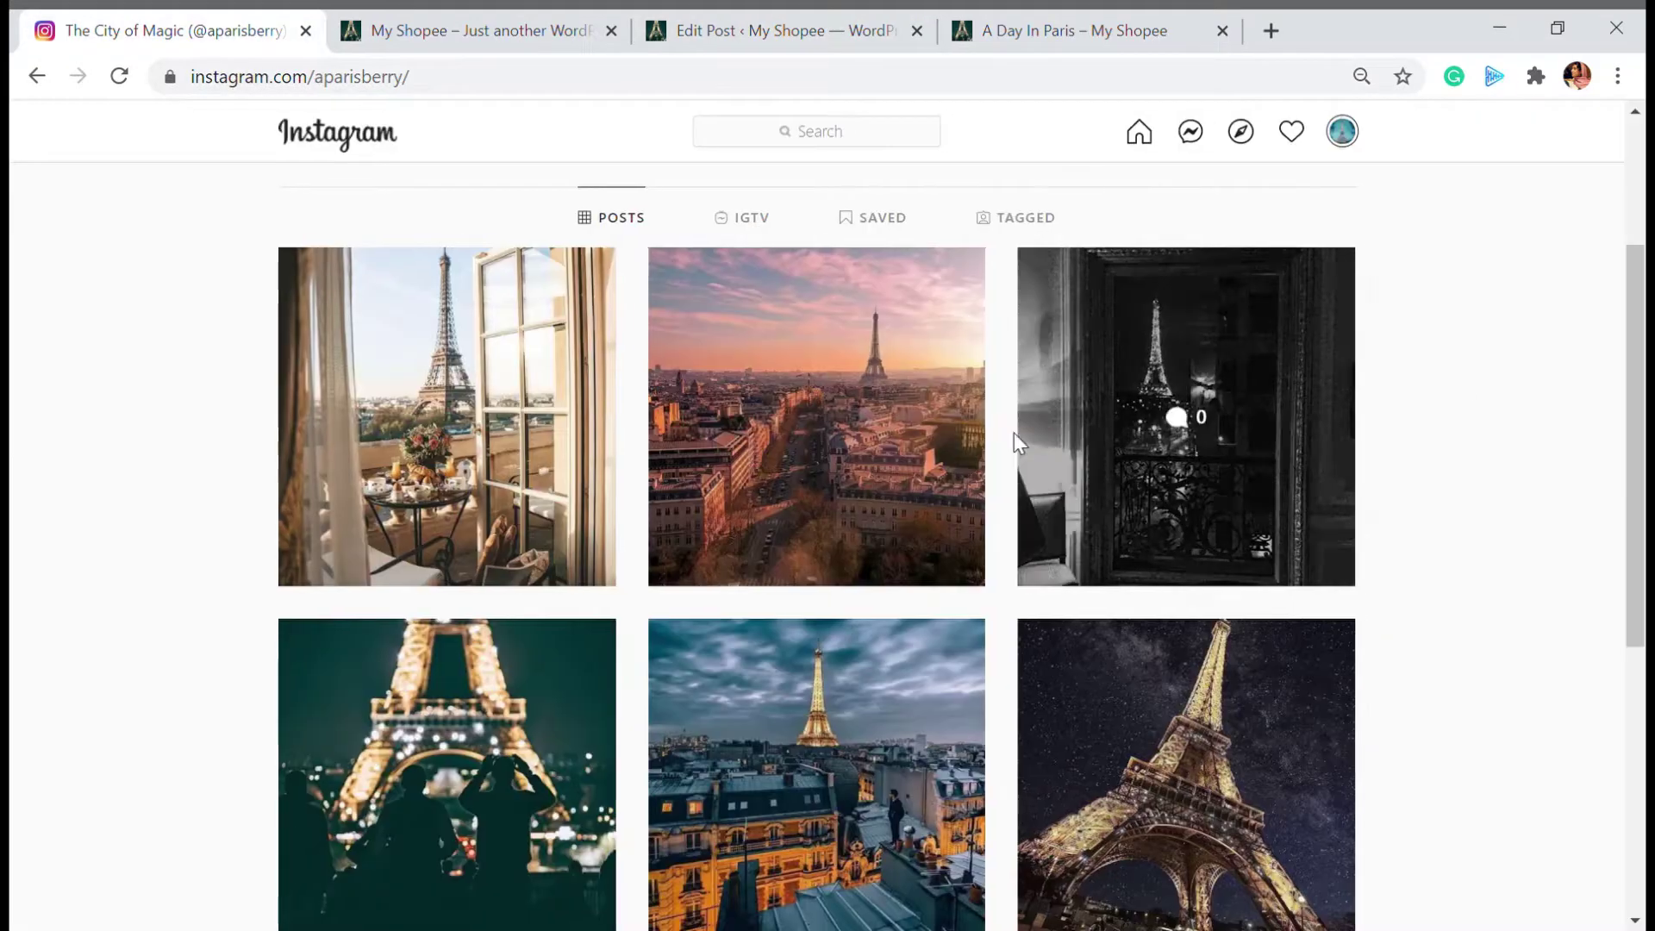
{"action": "scroll", "coordinate": [68, 778], "scroll_direction": "down", "scroll_amount": 1}
{"action": "scroll", "coordinate": [517, 689], "scroll_direction": "down", "scroll_amount": 5}
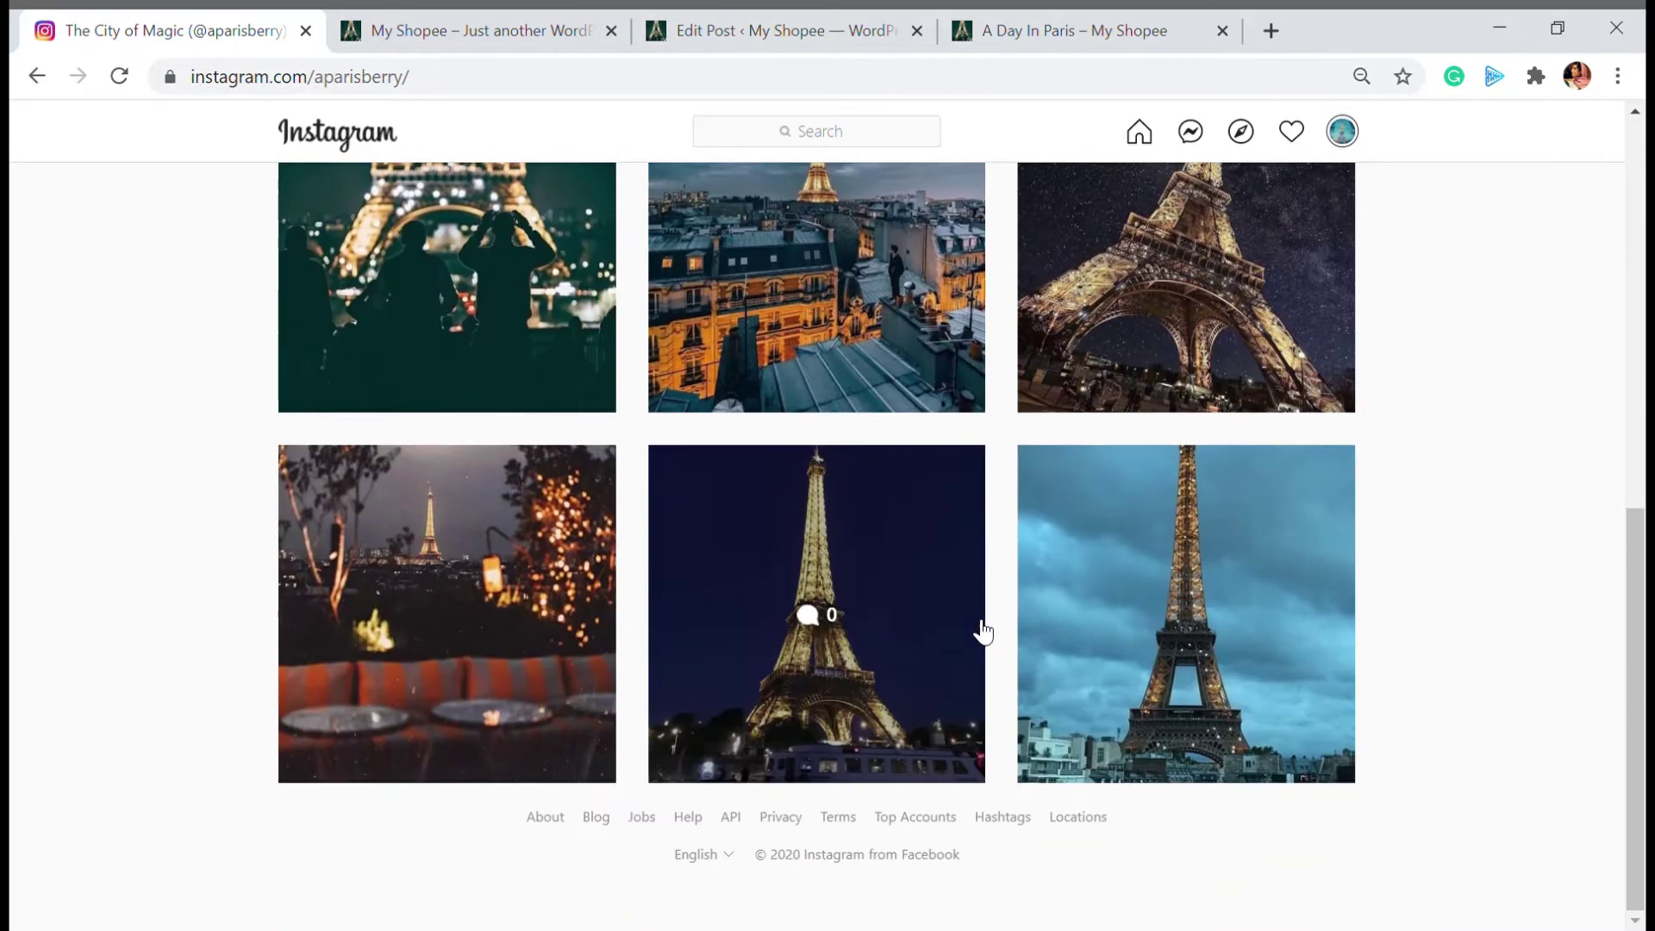
{"action": "scroll", "coordinate": [604, 345], "scroll_direction": "up", "scroll_amount": 2}
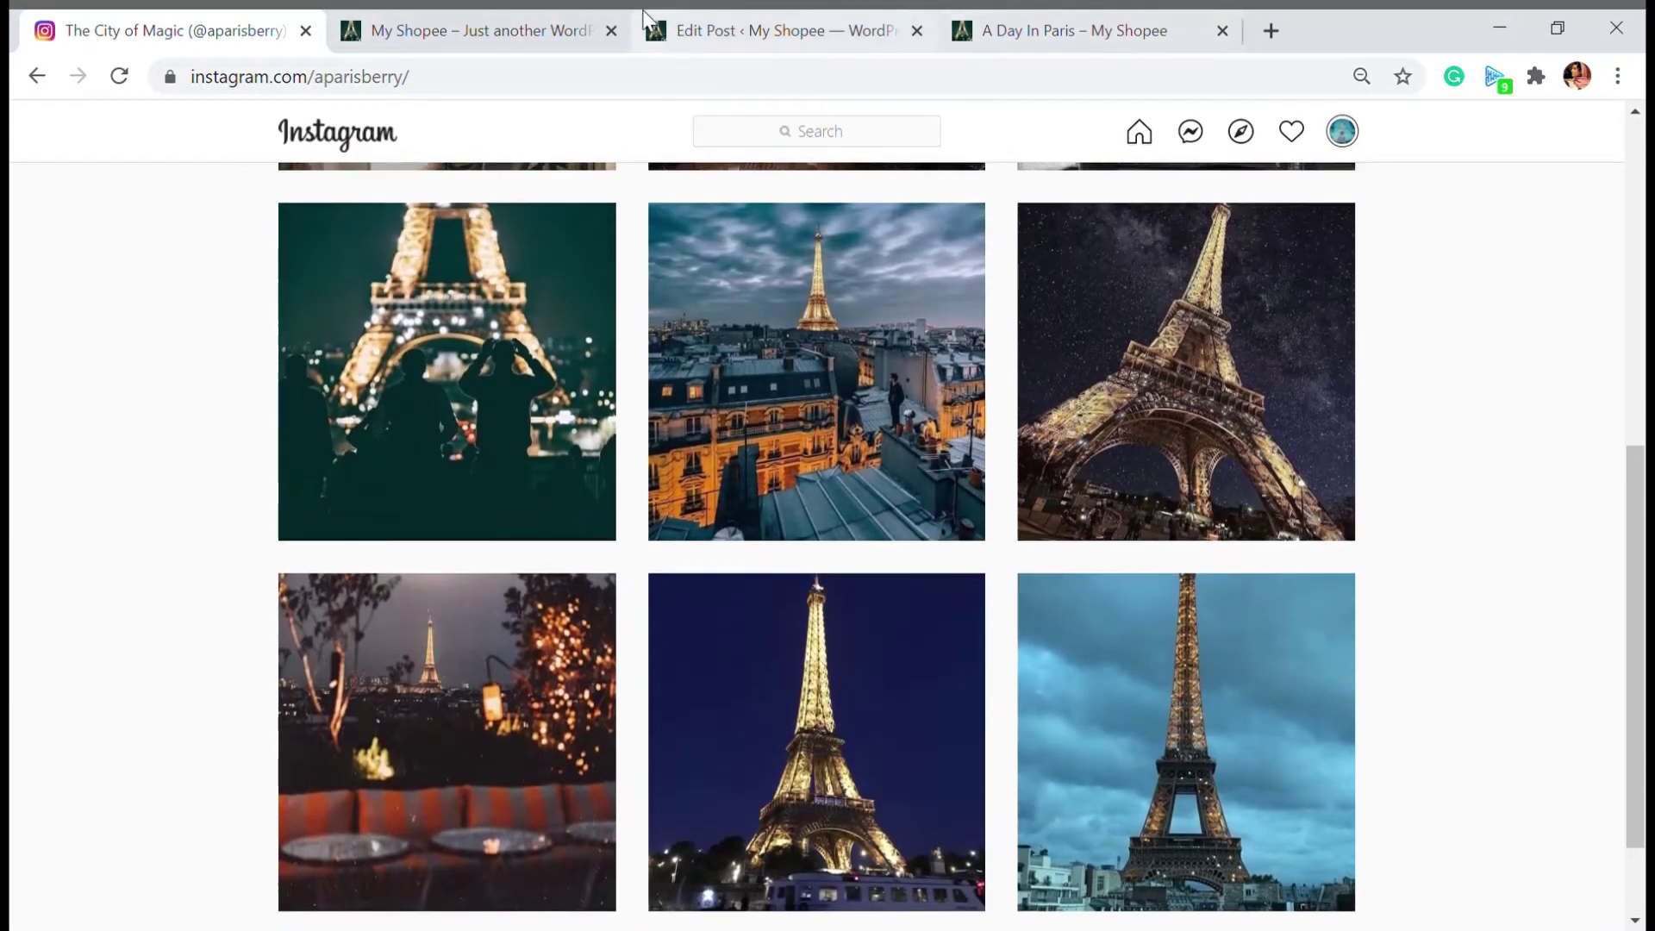
{"action": "left_click", "coordinate": [503, 17]}
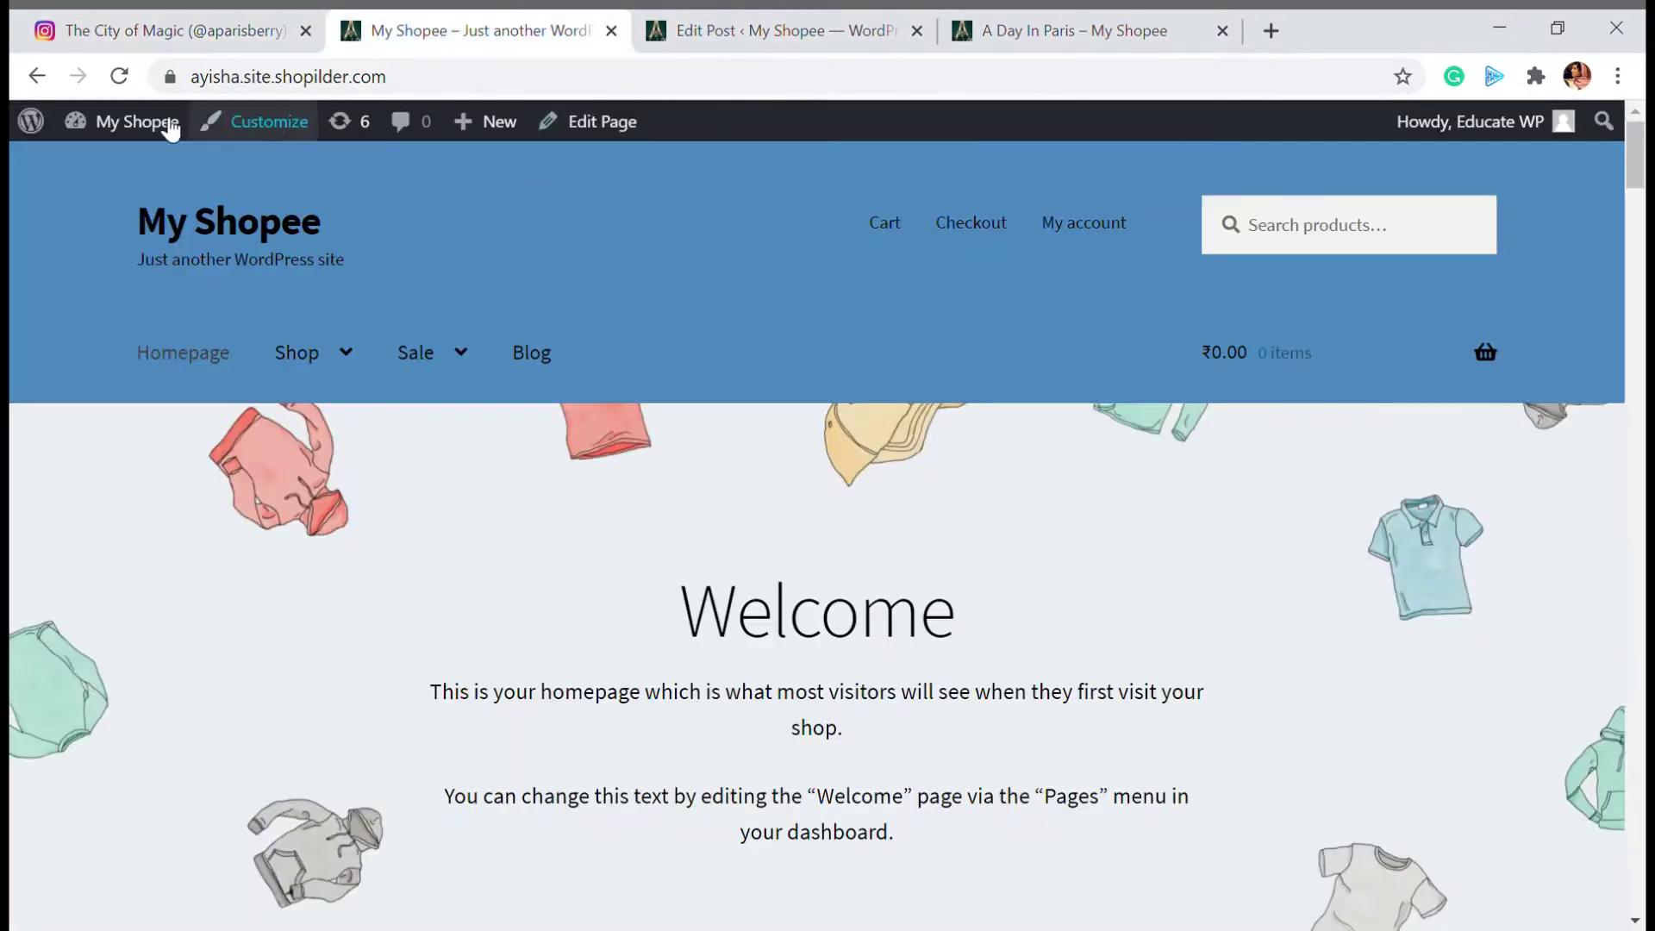
Search new plugins for 'social feed', then install and activate Social Feed Gallery
{"action": "mouse_move", "coordinate": [122, 129]}
{"action": "left_click", "coordinate": [83, 172]}
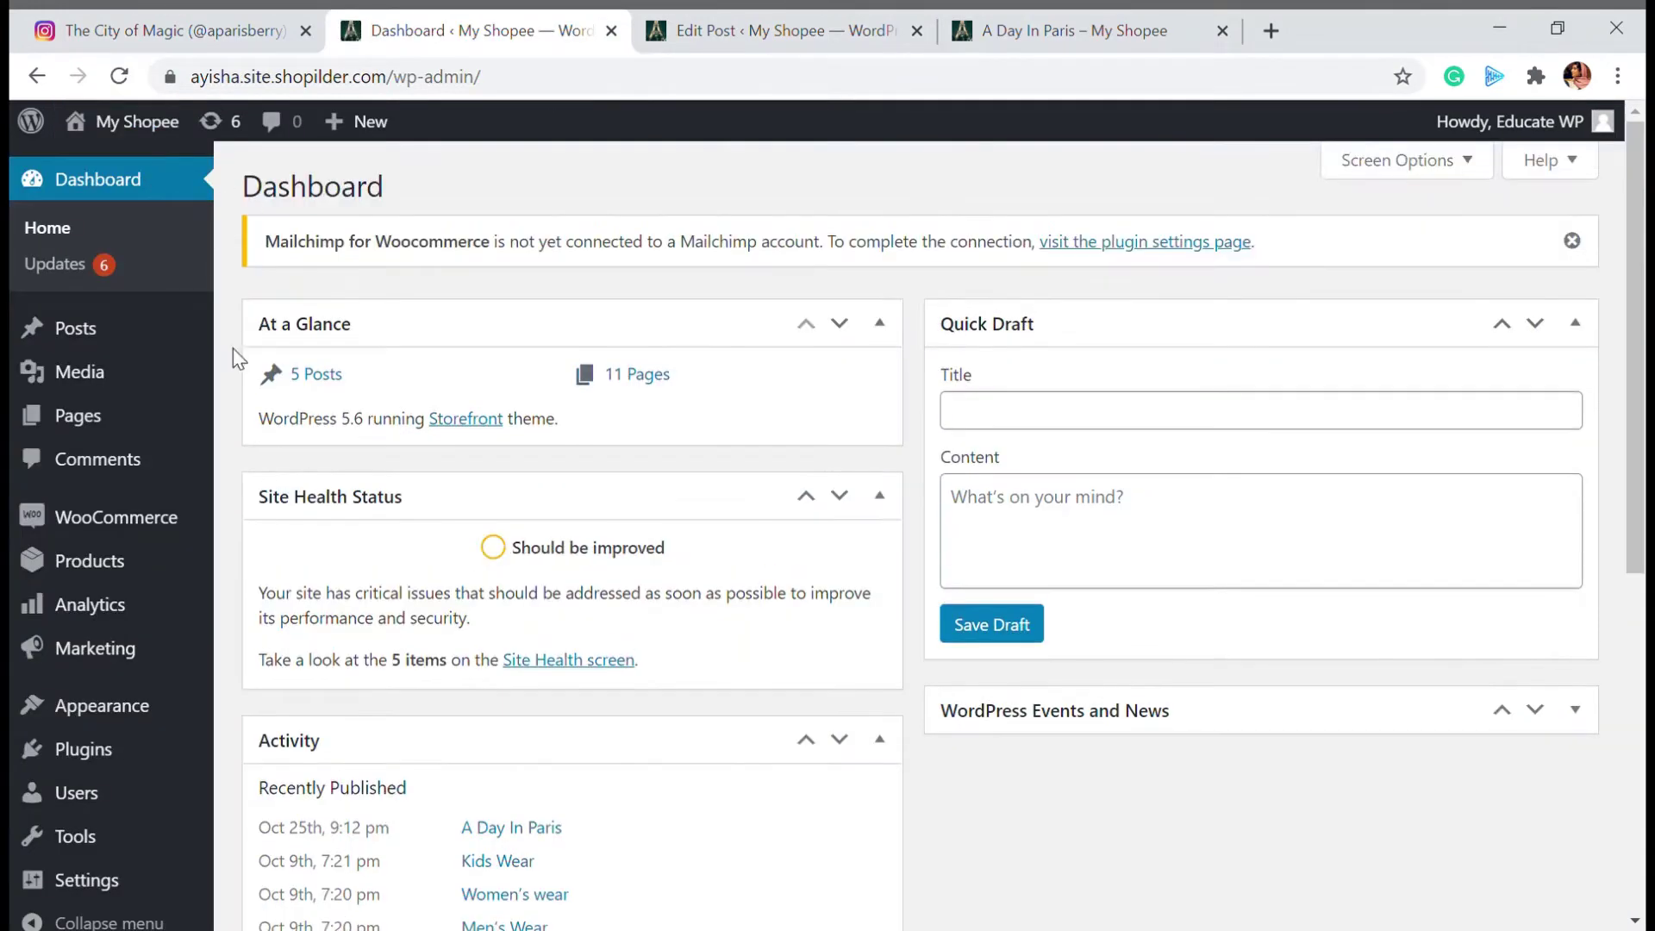
{"action": "left_click", "coordinate": [86, 750]}
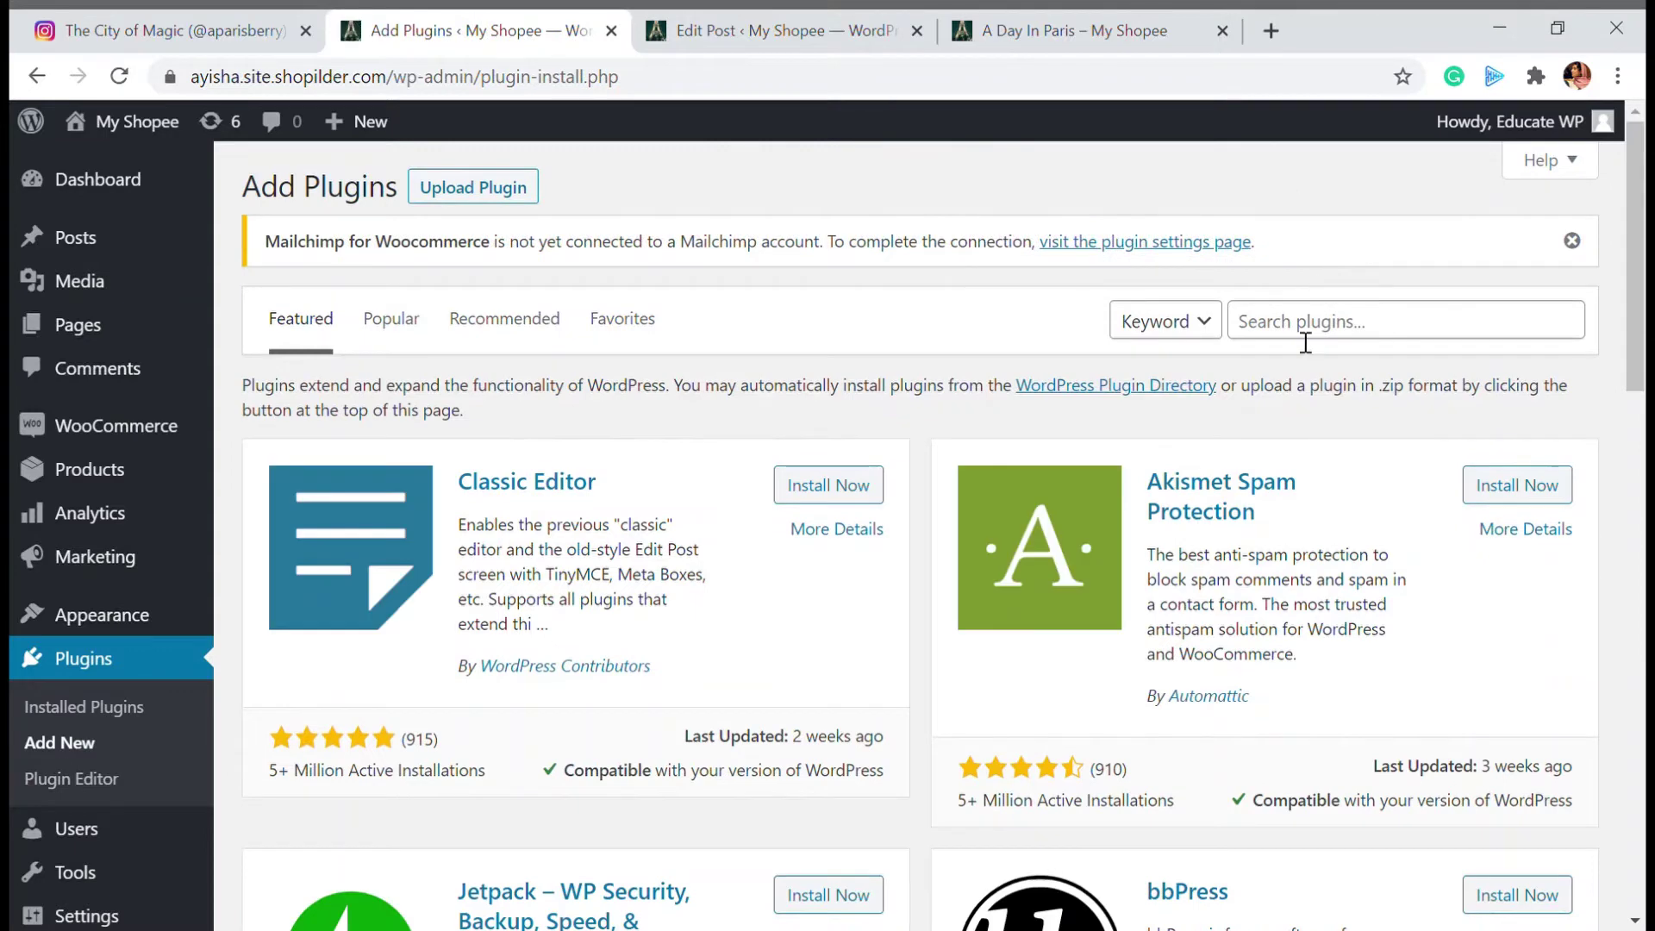
{"action": "left_click", "coordinate": [1306, 336]}
{"action": "type", "text": "social fee"}
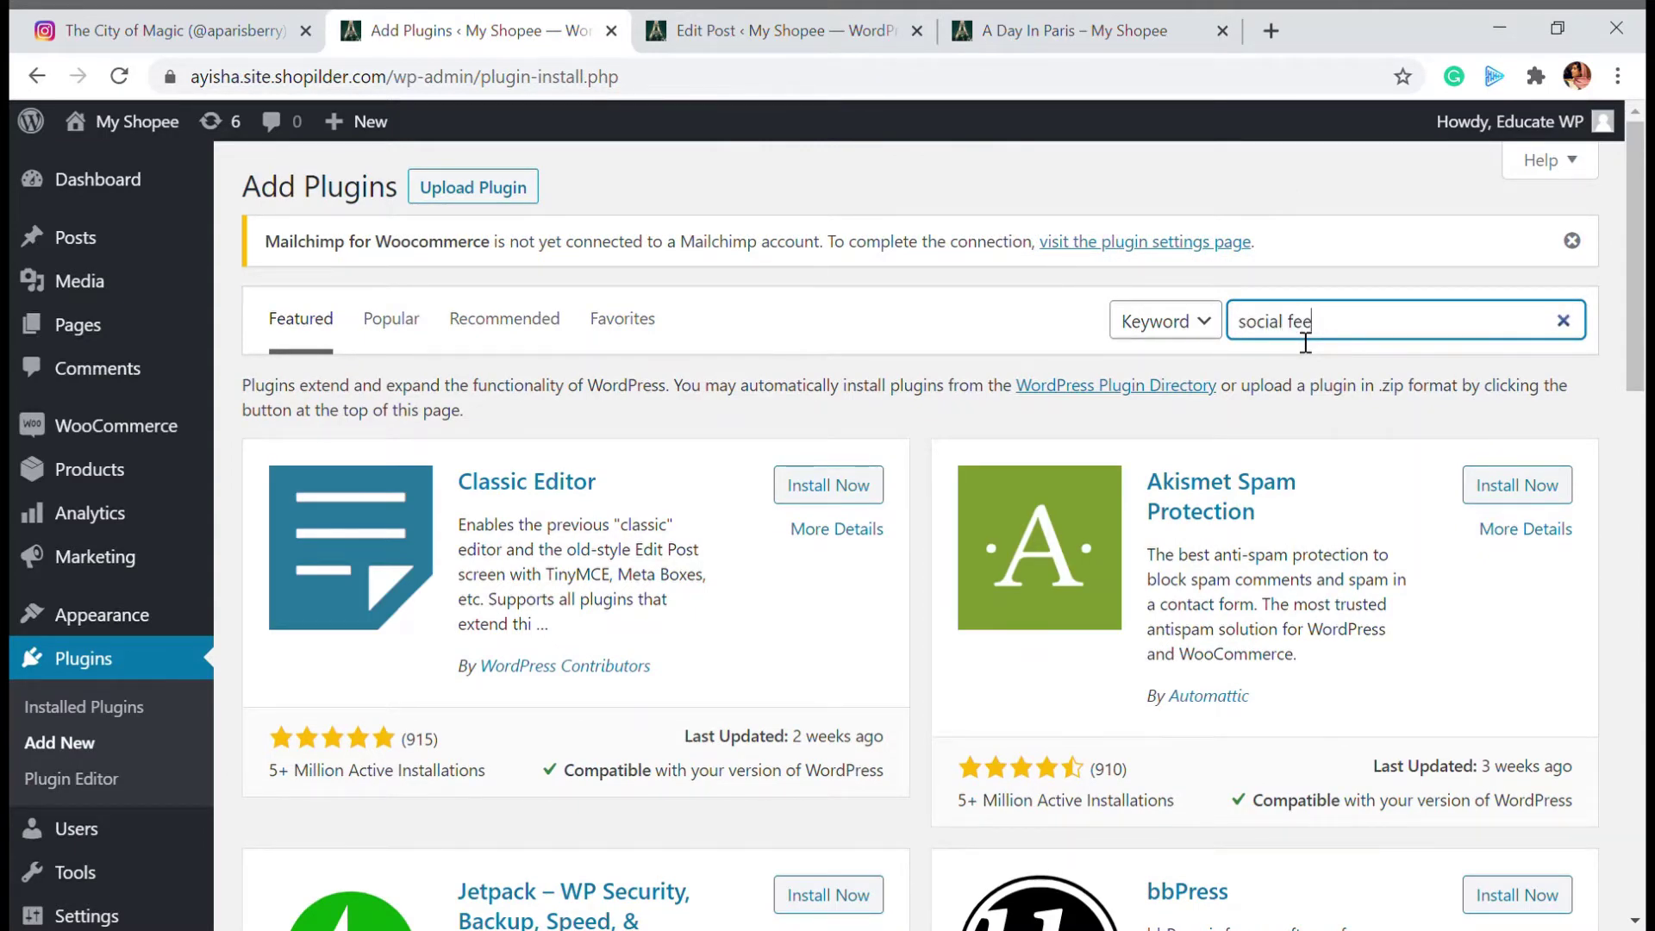
{"action": "type", "text": "d"}
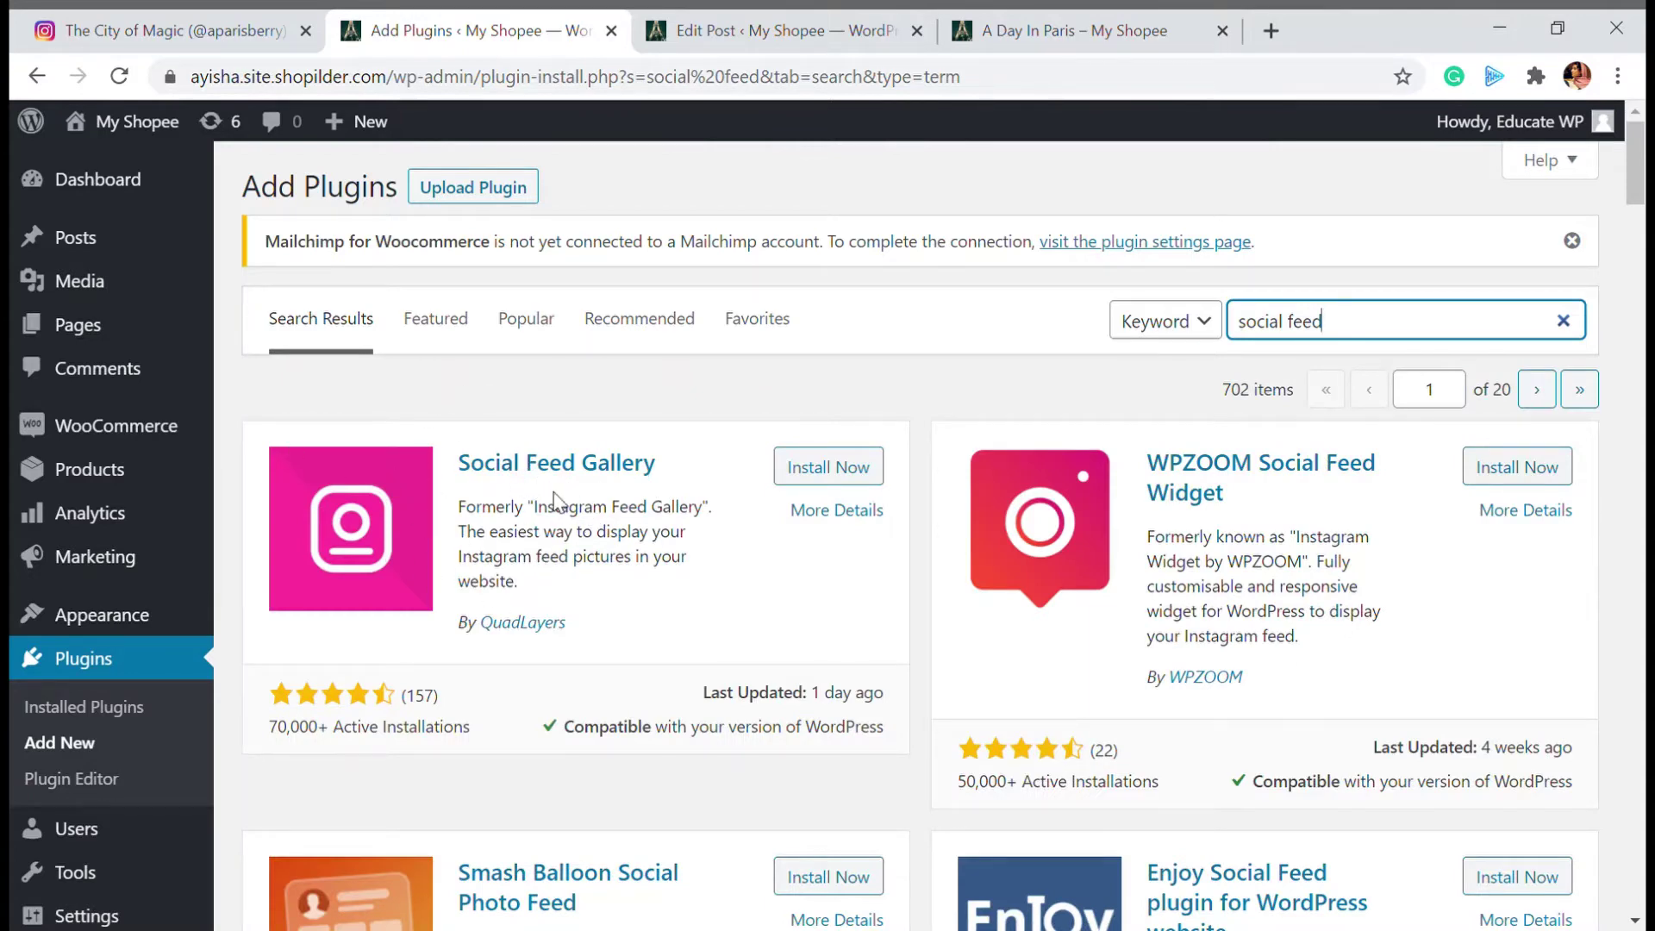
{"action": "left_click", "coordinate": [810, 470]}
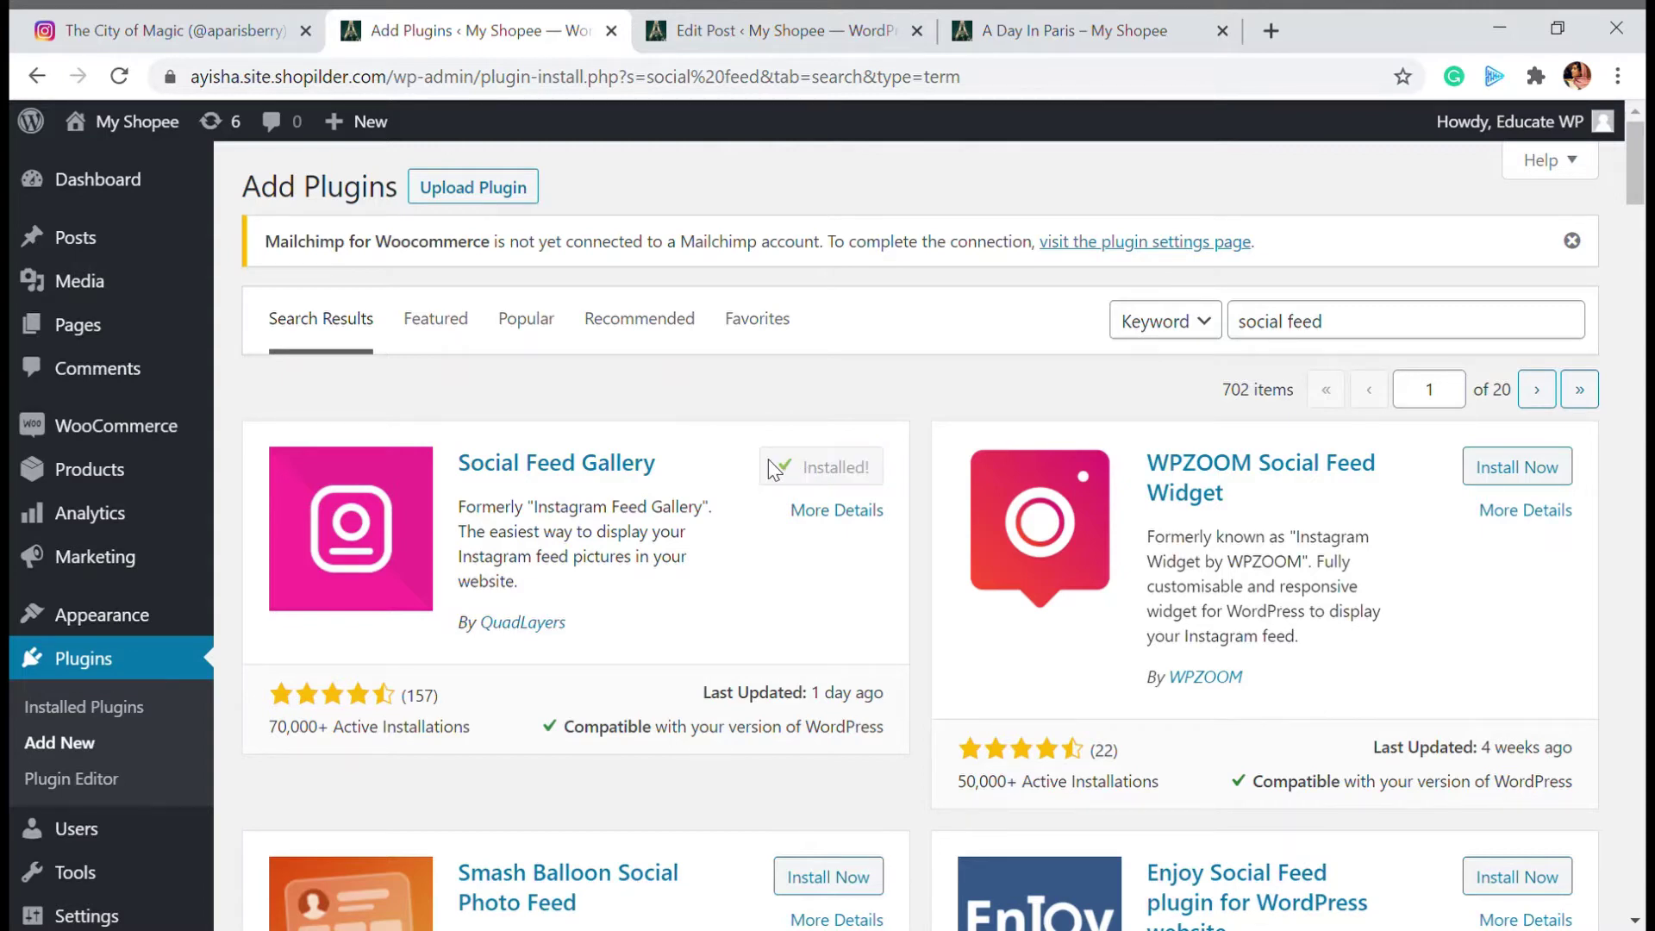
{"action": "left_click", "coordinate": [814, 475]}
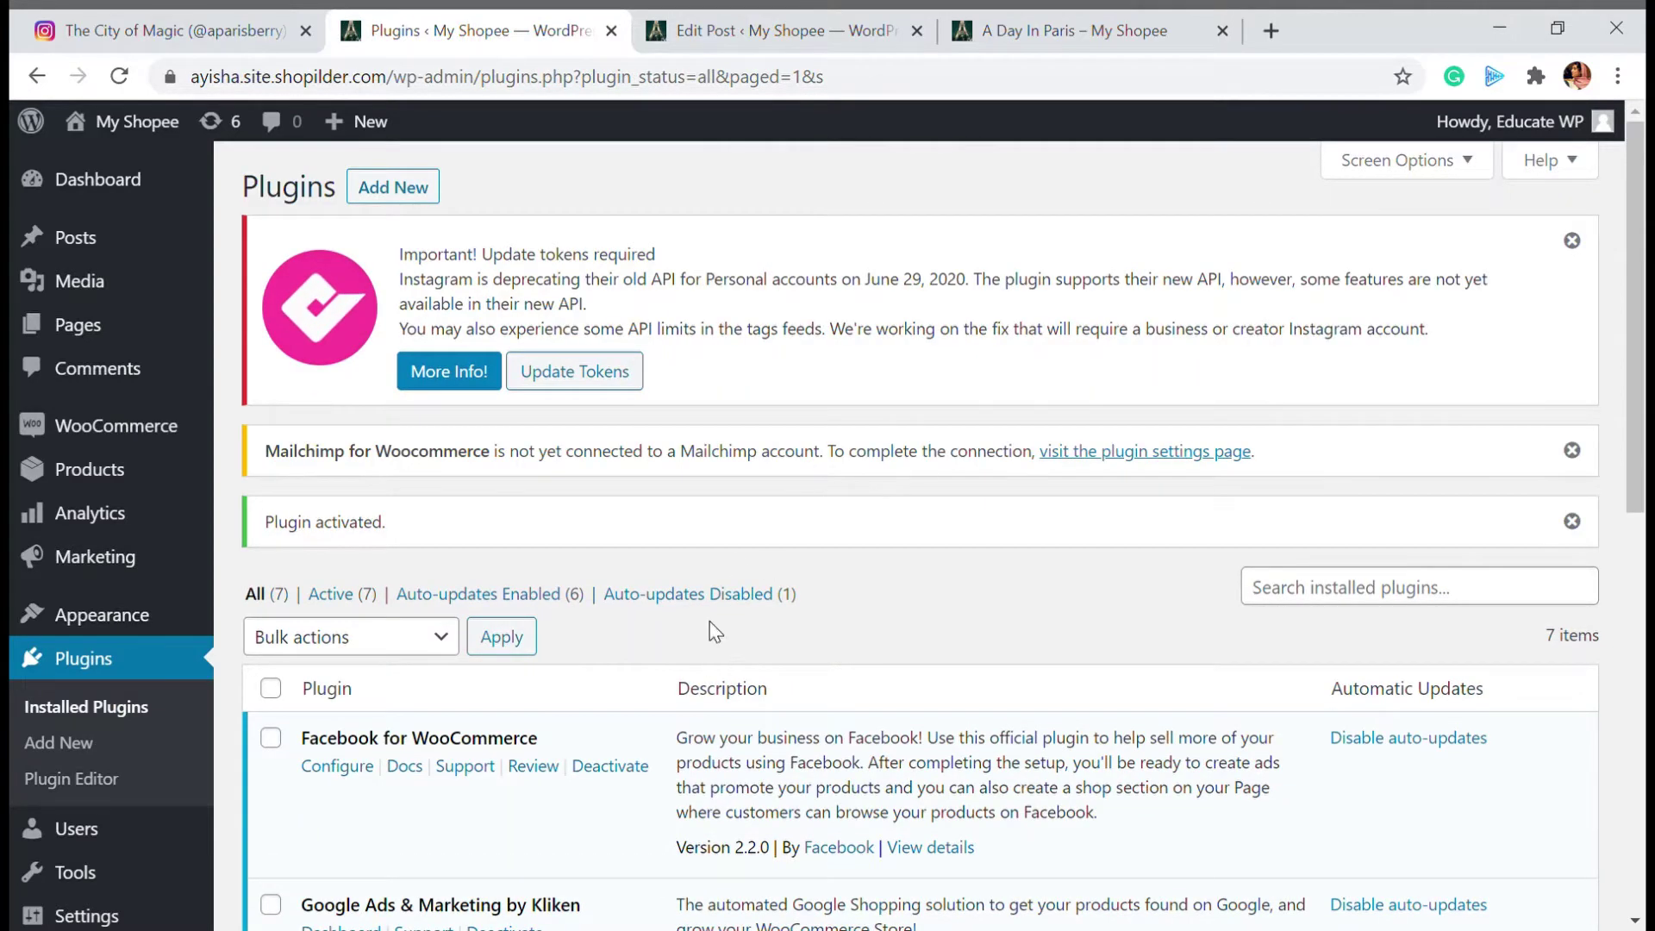
Open Social Feed Gallery's Welcome page from the admin sidebar
{"action": "scroll", "coordinate": [540, 643], "scroll_direction": "down", "scroll_amount": 4}
{"action": "scroll", "coordinate": [551, 639], "scroll_direction": "up", "scroll_amount": 2}
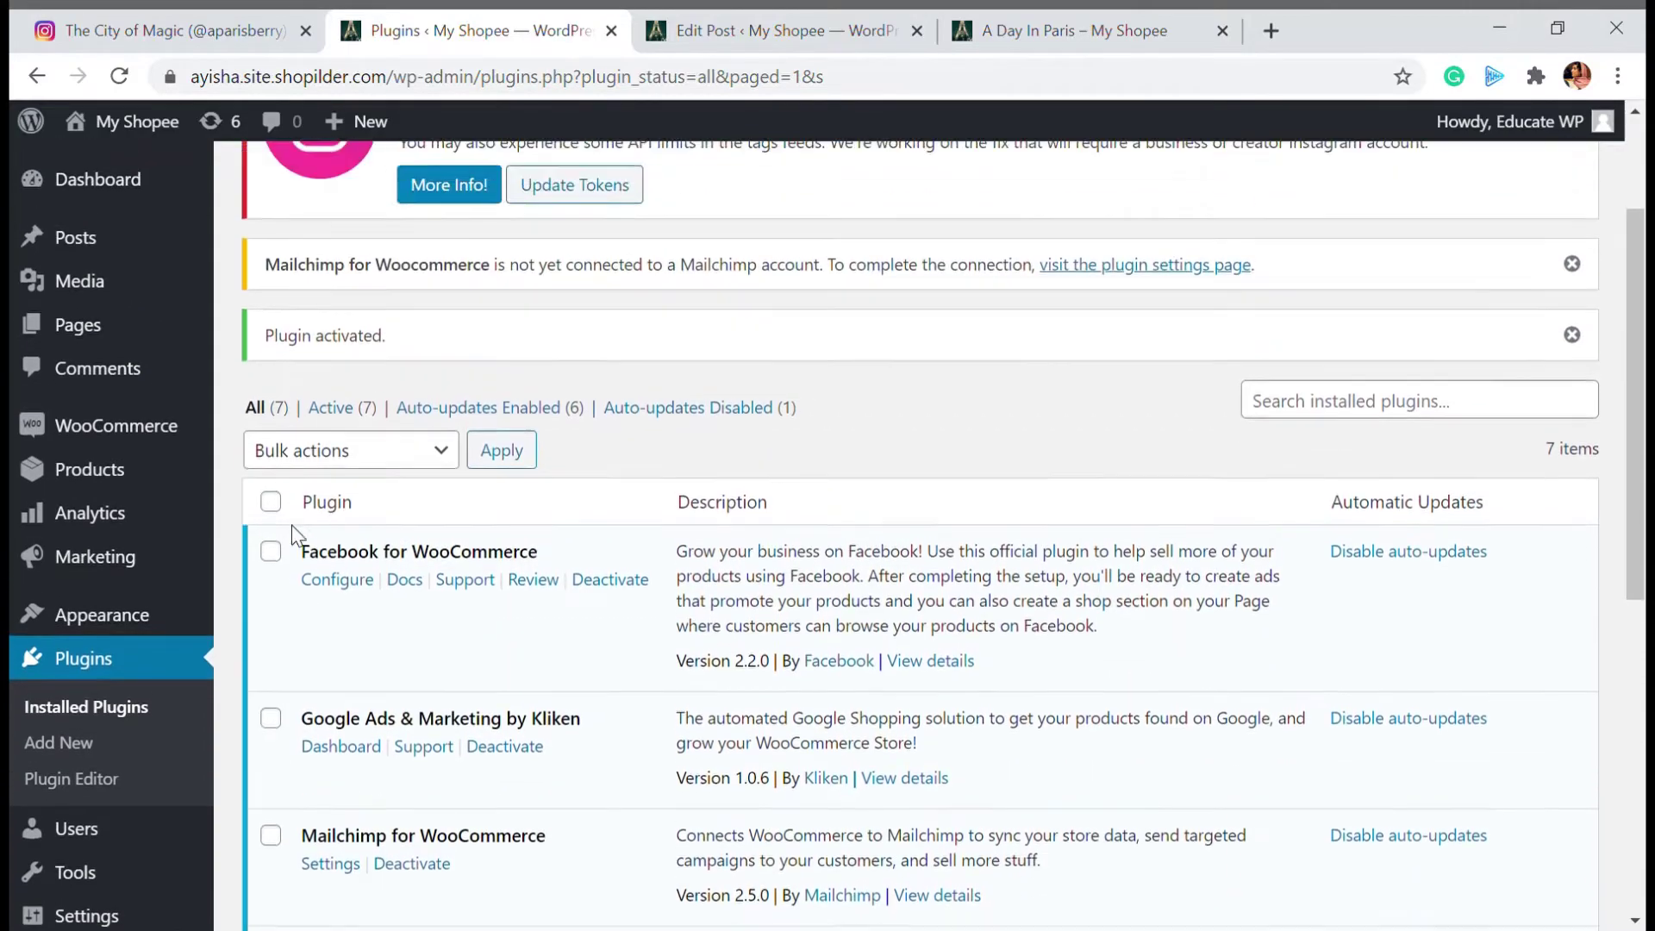
{"action": "scroll", "coordinate": [291, 525], "scroll_direction": "down", "scroll_amount": 3}
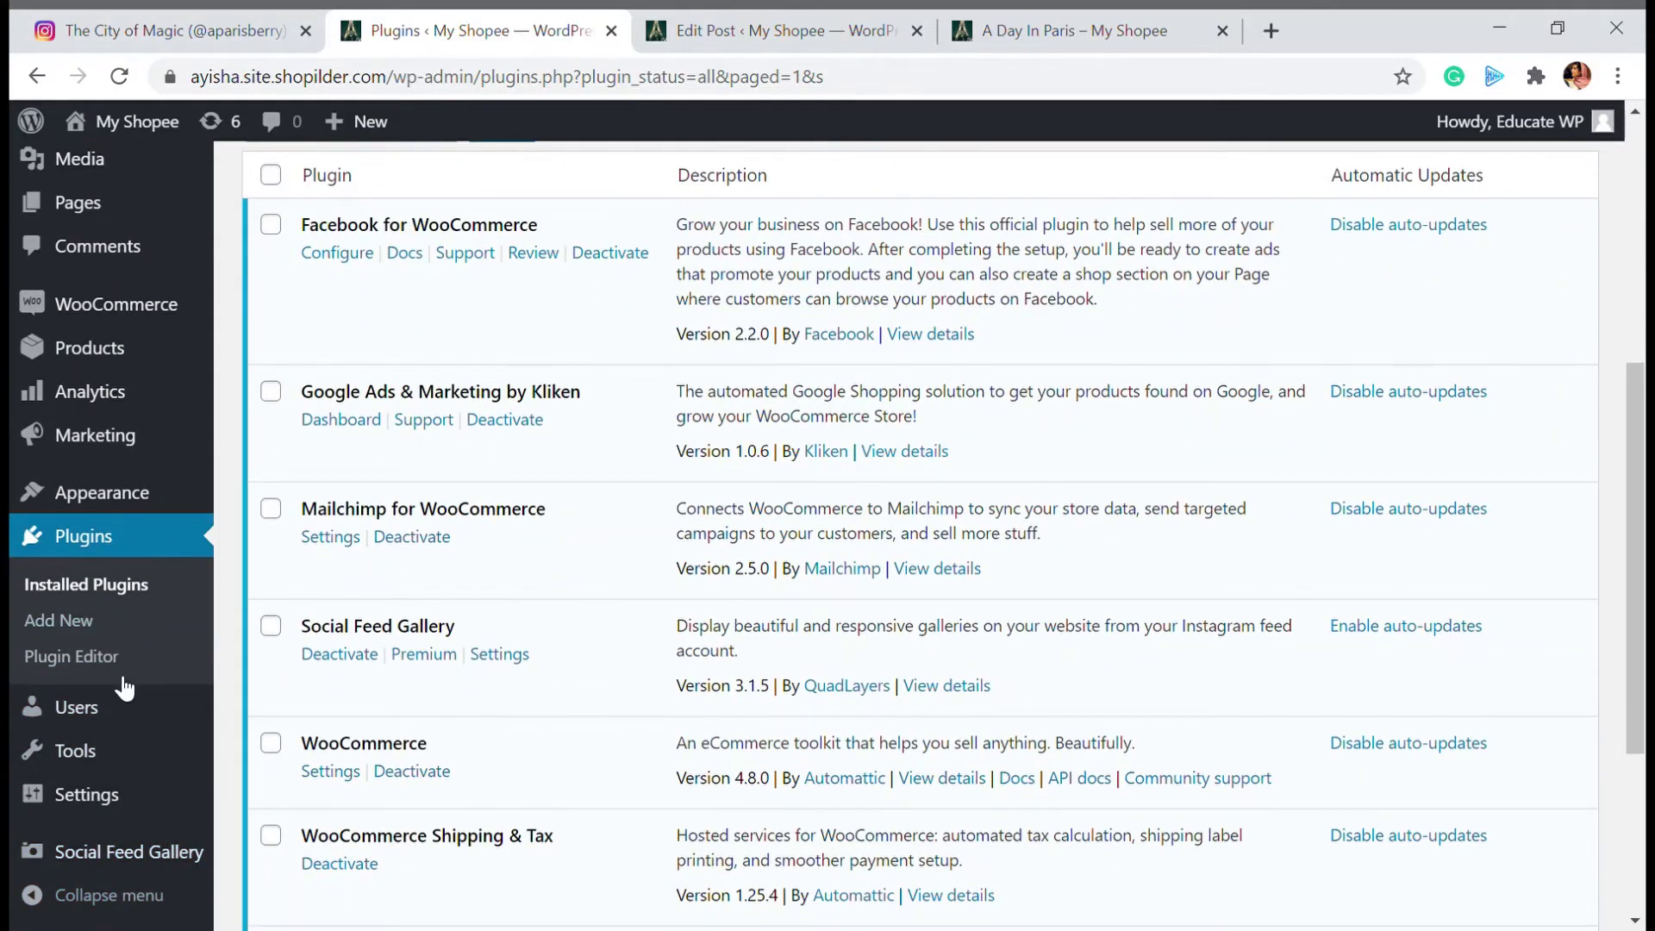
{"action": "scroll", "coordinate": [125, 687], "scroll_direction": "up", "scroll_amount": 3}
{"action": "scroll", "coordinate": [69, 818], "scroll_direction": "down", "scroll_amount": 6}
{"action": "mouse_move", "coordinate": [93, 875]}
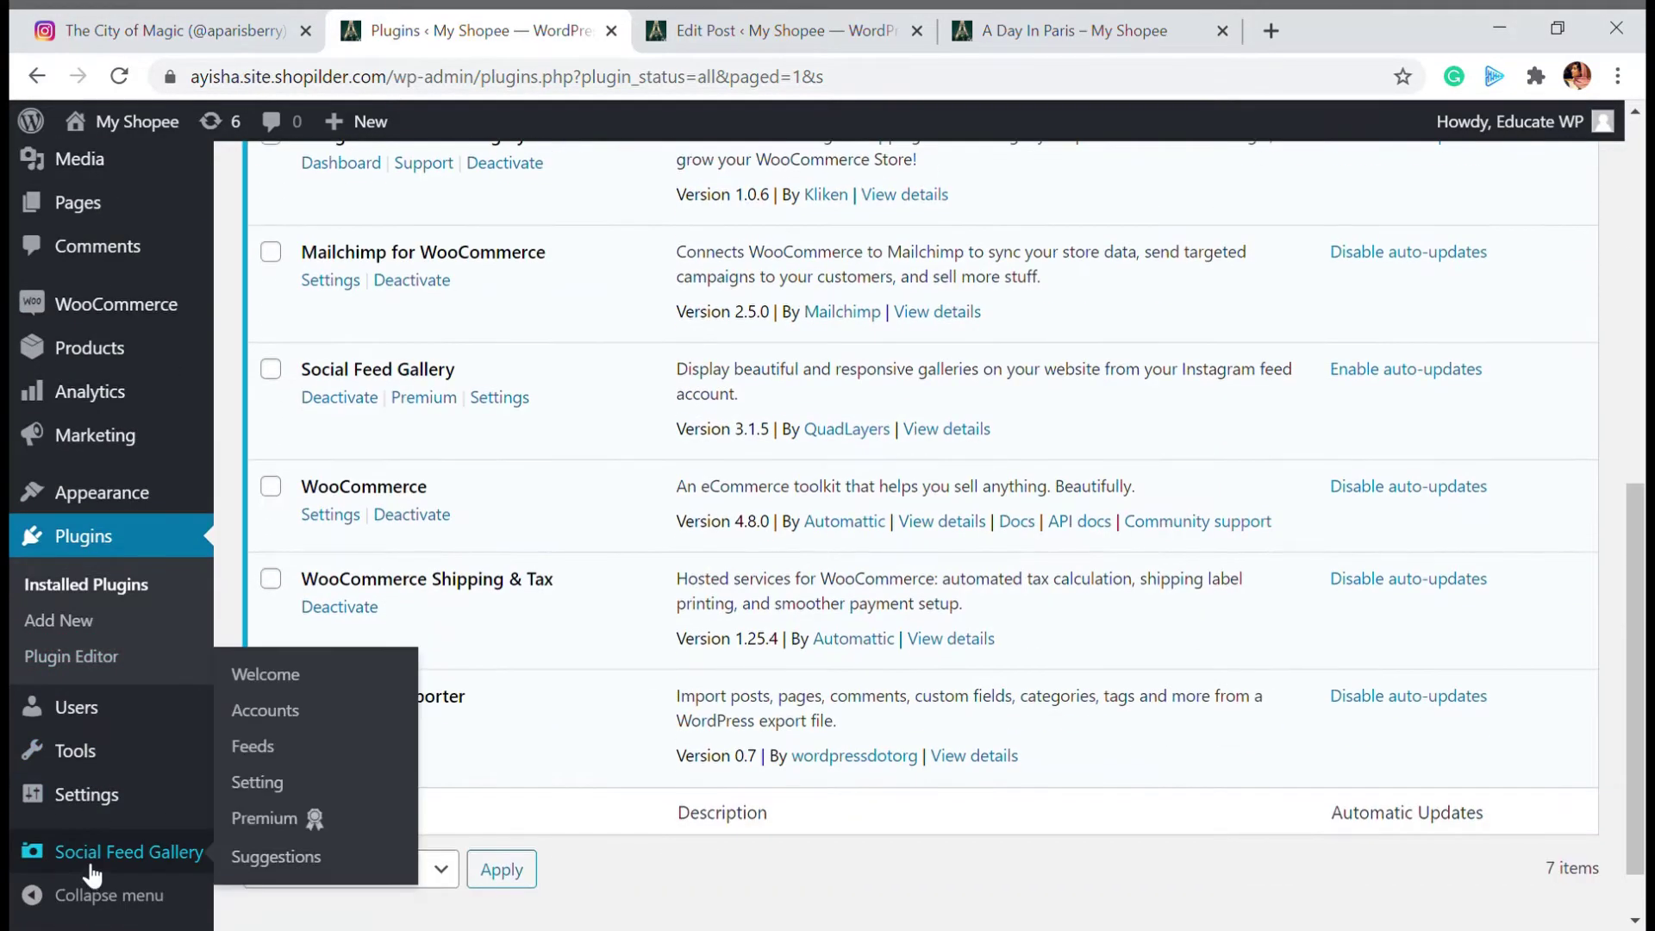
{"action": "left_click", "coordinate": [95, 859]}
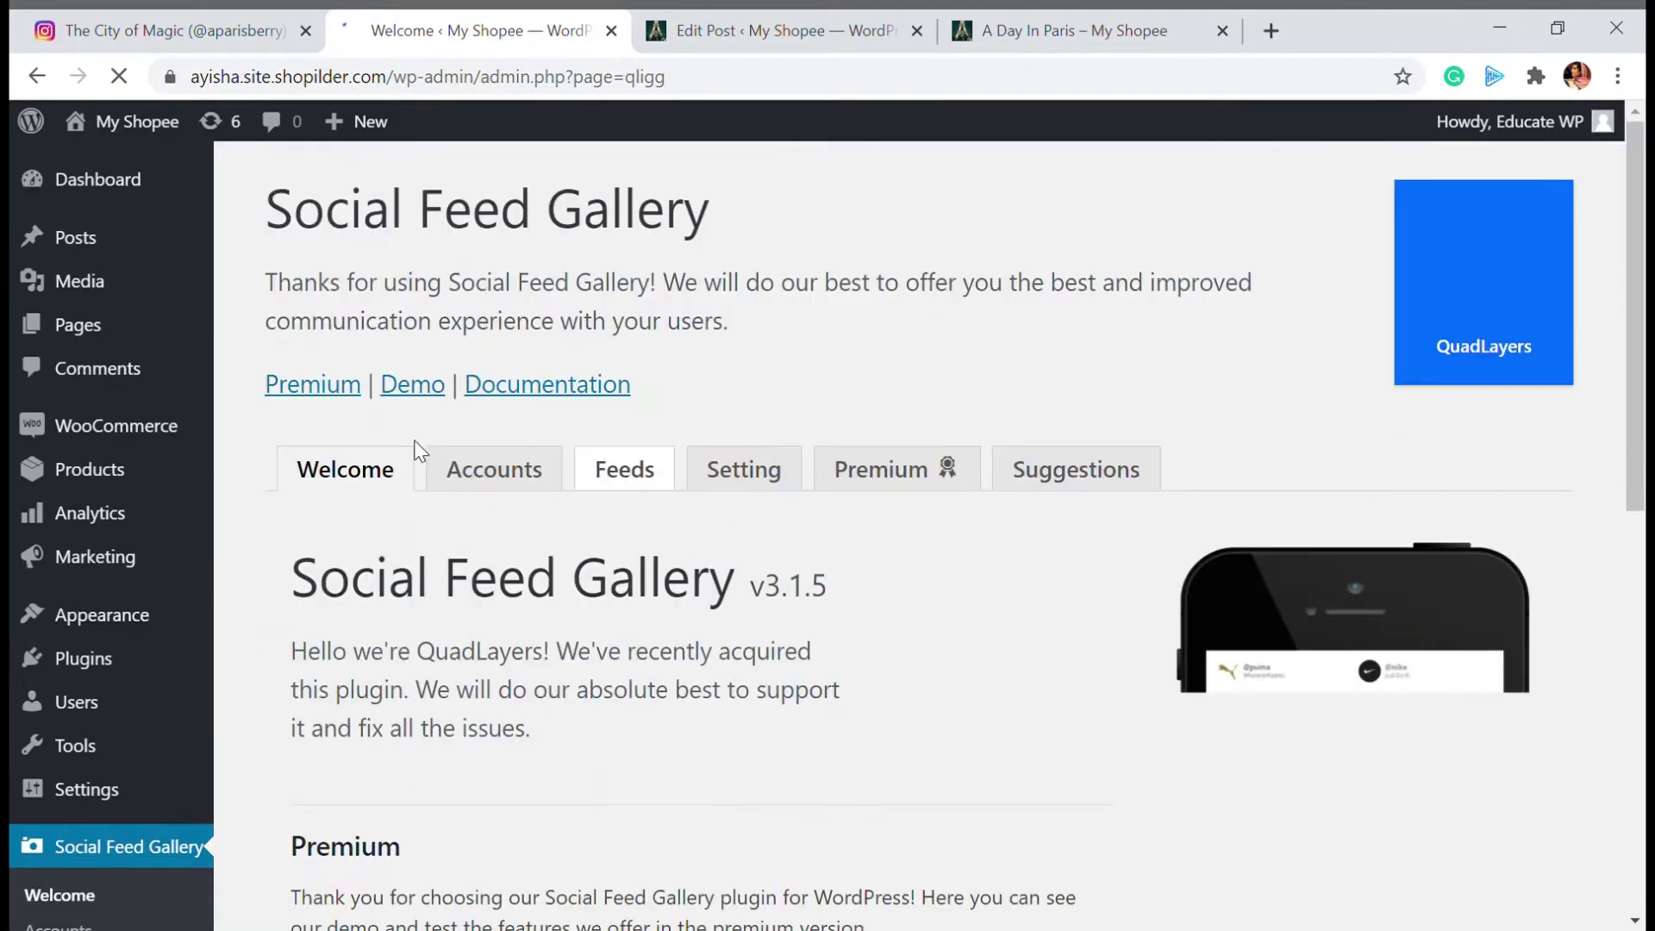
Read through the Welcome page and go to the plugin's Accounts page
{"action": "scroll", "coordinate": [547, 494], "scroll_direction": "down", "scroll_amount": 5}
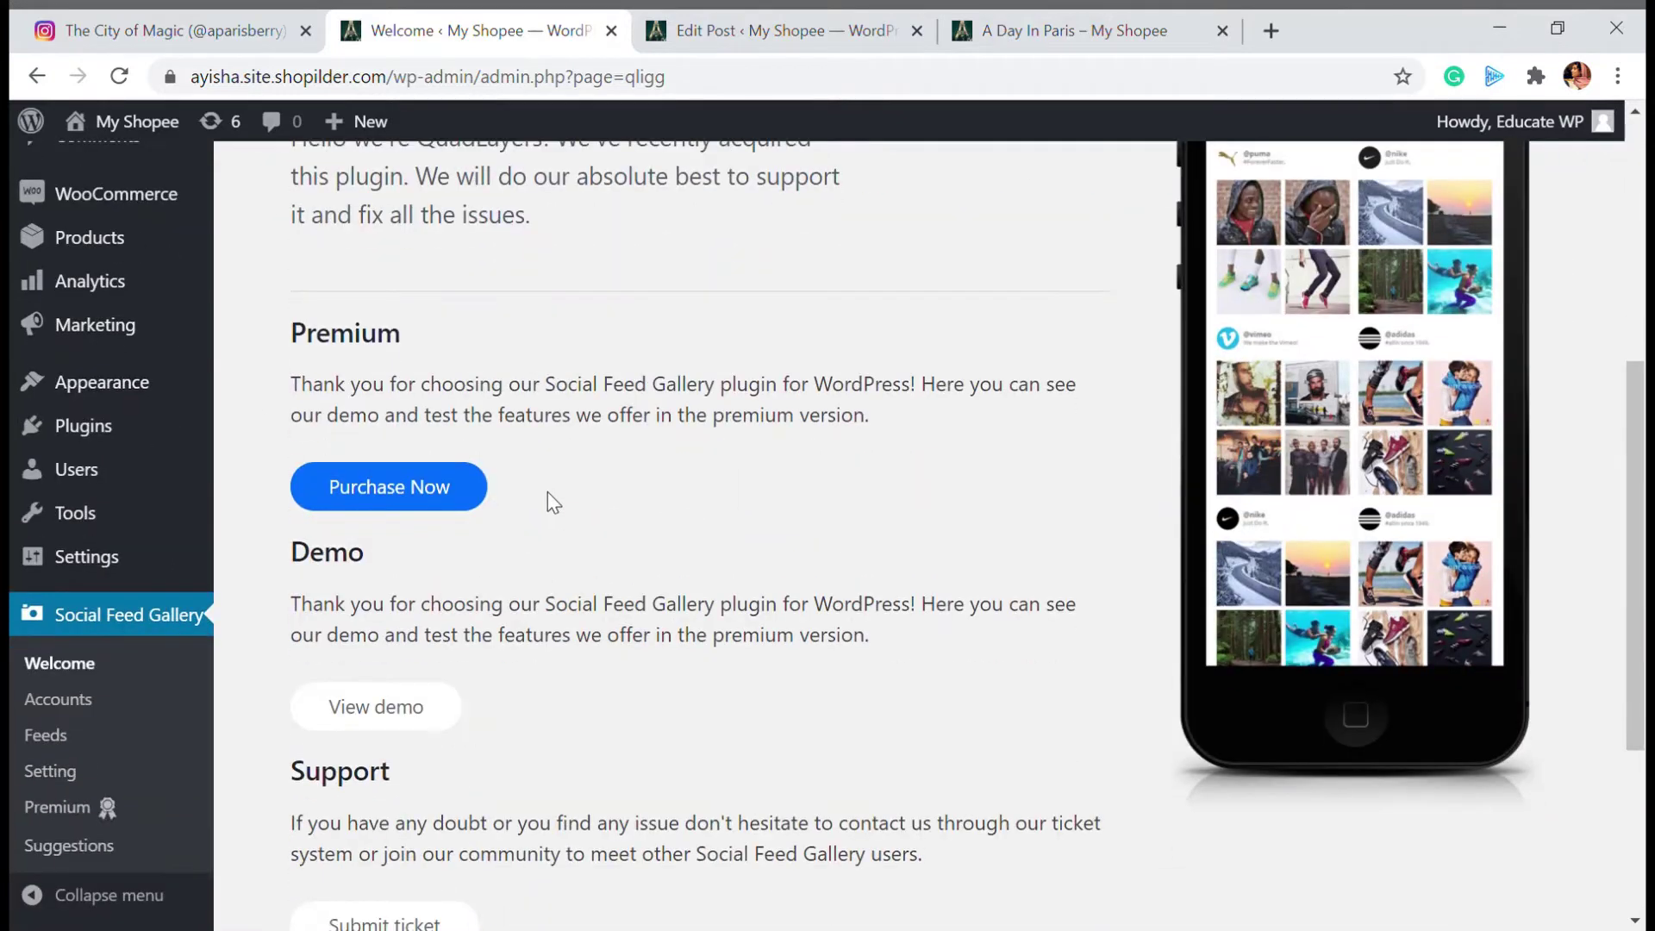
{"action": "scroll", "coordinate": [784, 606], "scroll_direction": "up", "scroll_amount": 5}
{"action": "scroll", "coordinate": [769, 596], "scroll_direction": "down", "scroll_amount": 4}
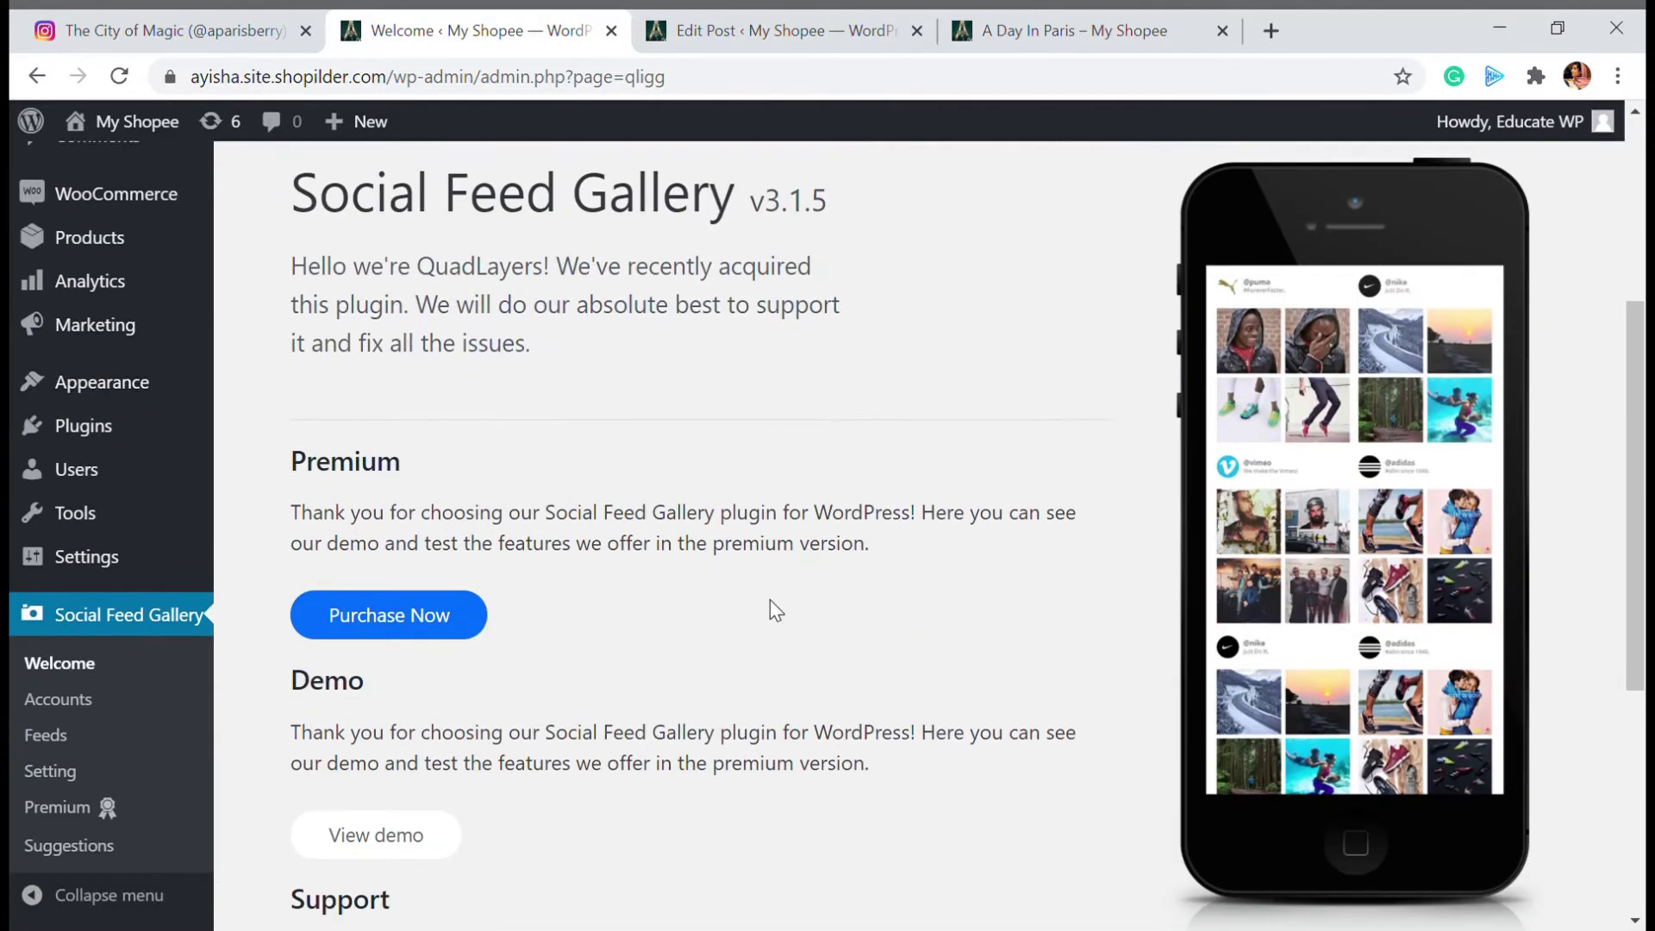
{"action": "scroll", "coordinate": [769, 599], "scroll_direction": "up", "scroll_amount": 2}
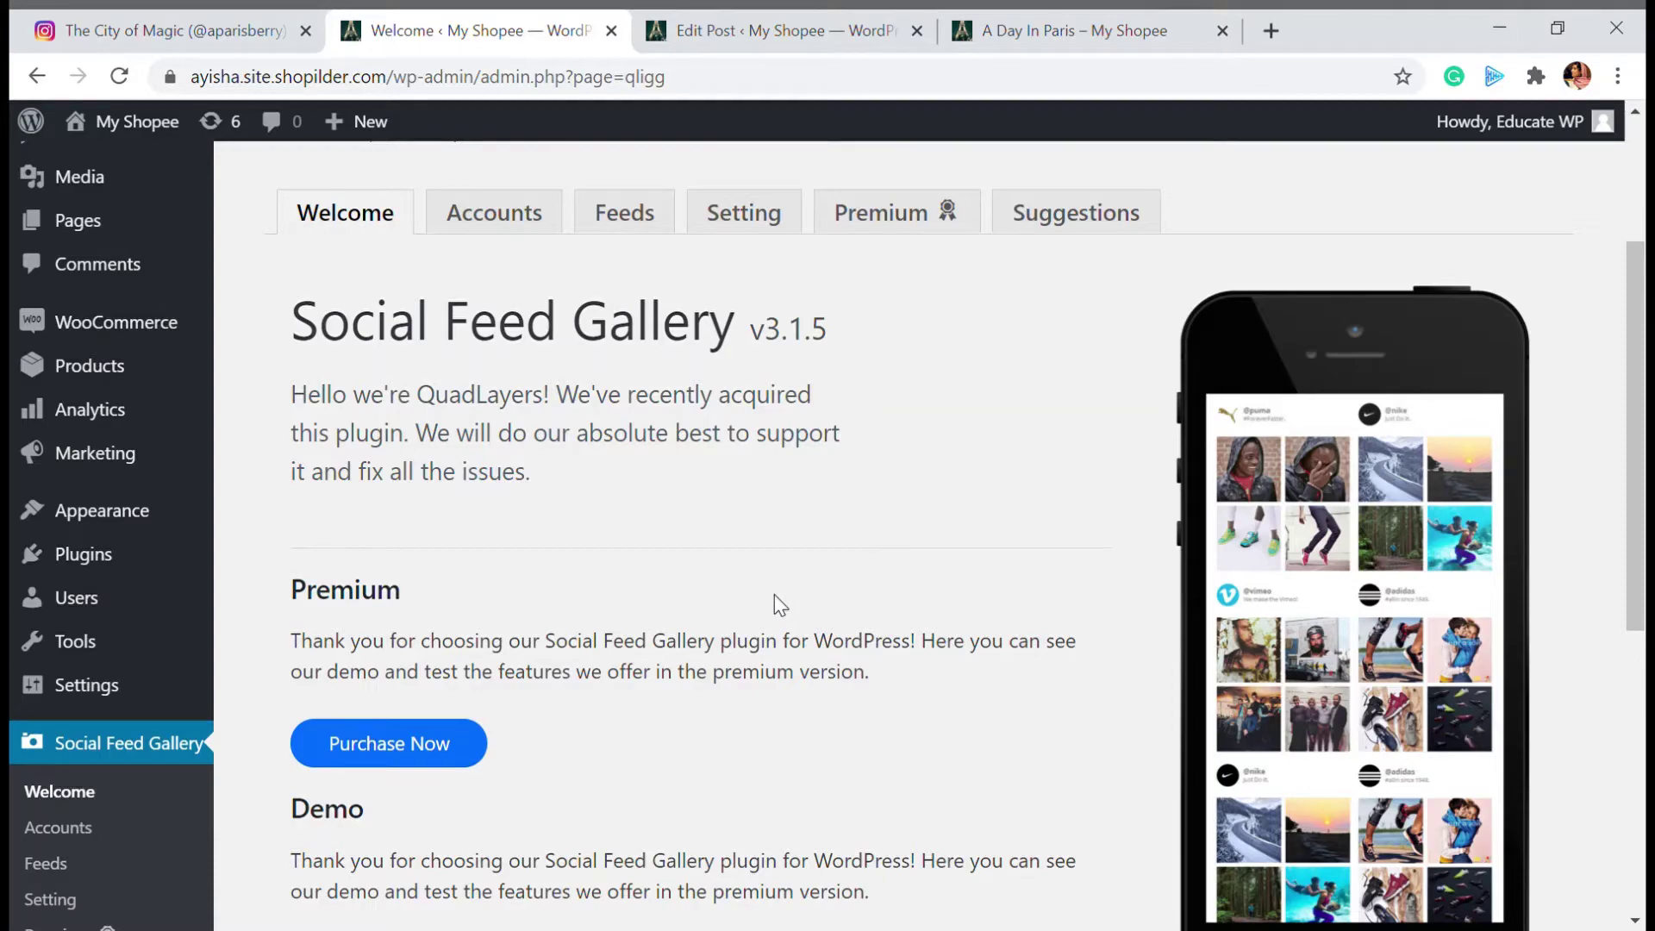
{"action": "scroll", "coordinate": [774, 595], "scroll_direction": "down", "scroll_amount": 6}
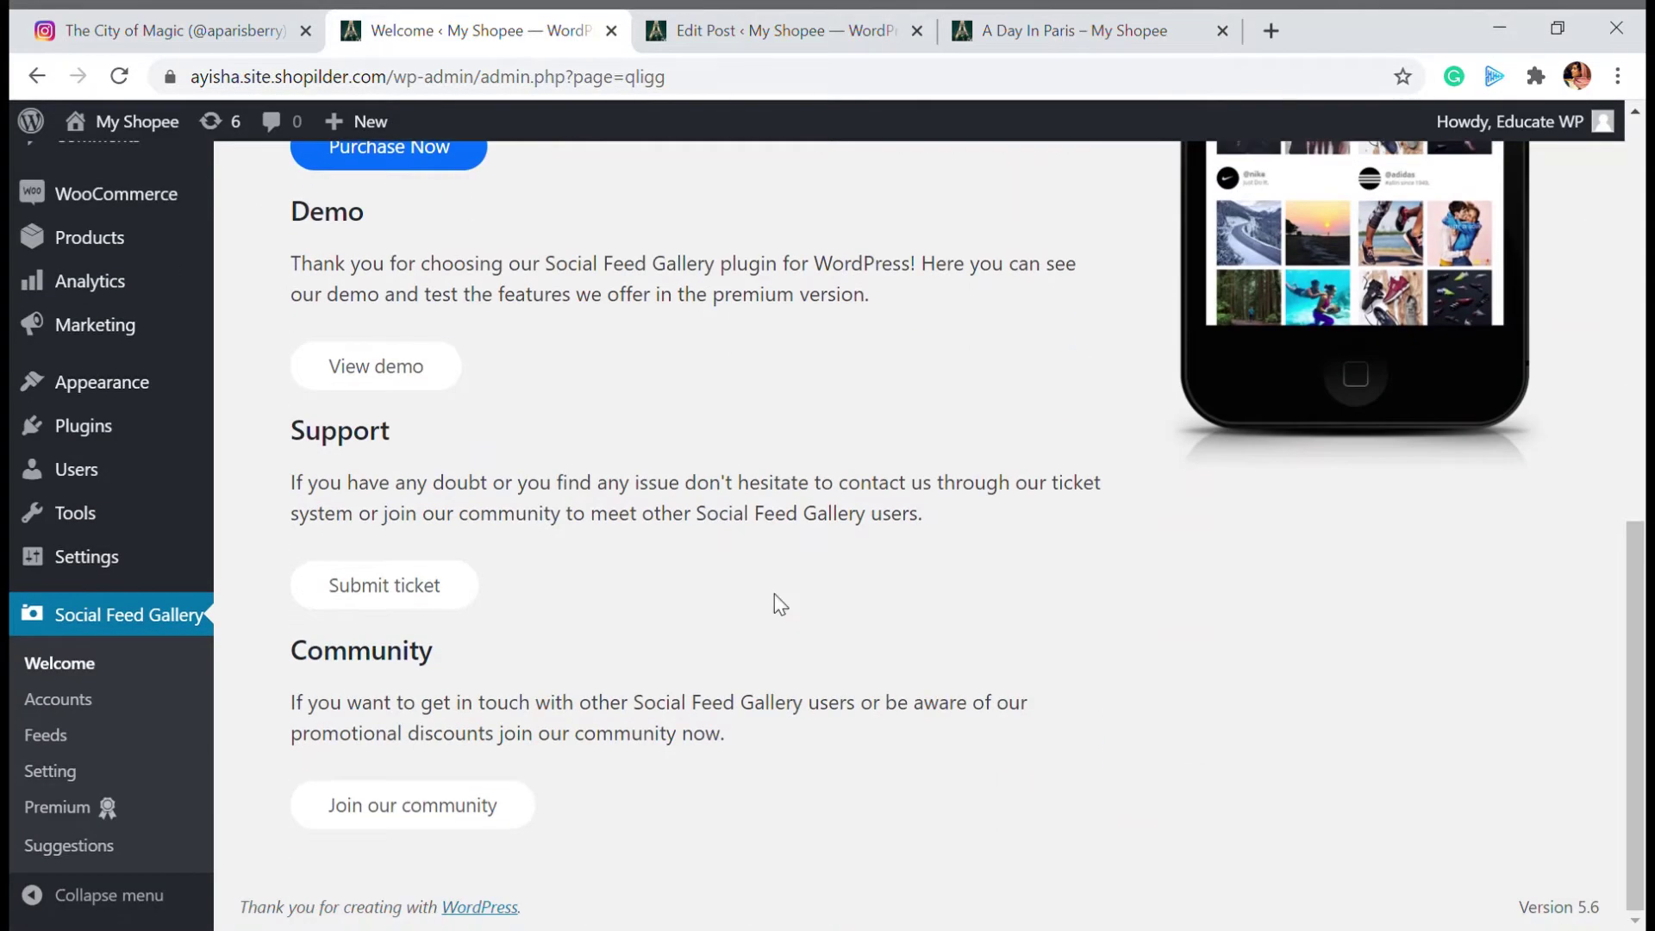
{"action": "scroll", "coordinate": [774, 595], "scroll_direction": "up", "scroll_amount": 8}
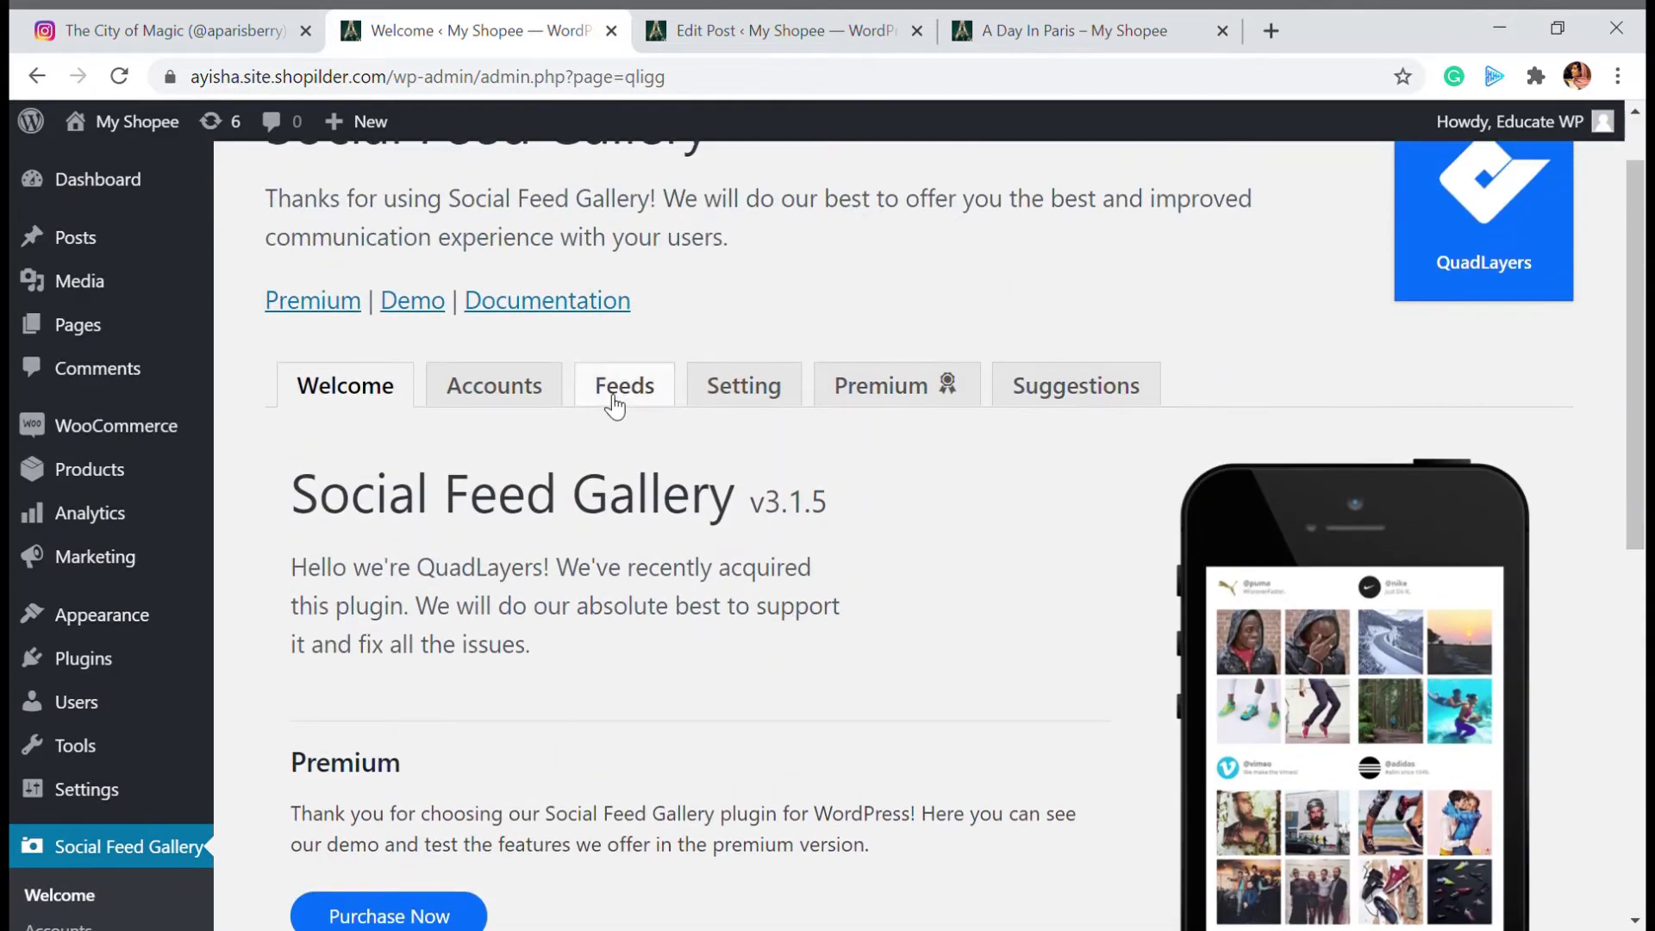
{"action": "left_click", "coordinate": [556, 395]}
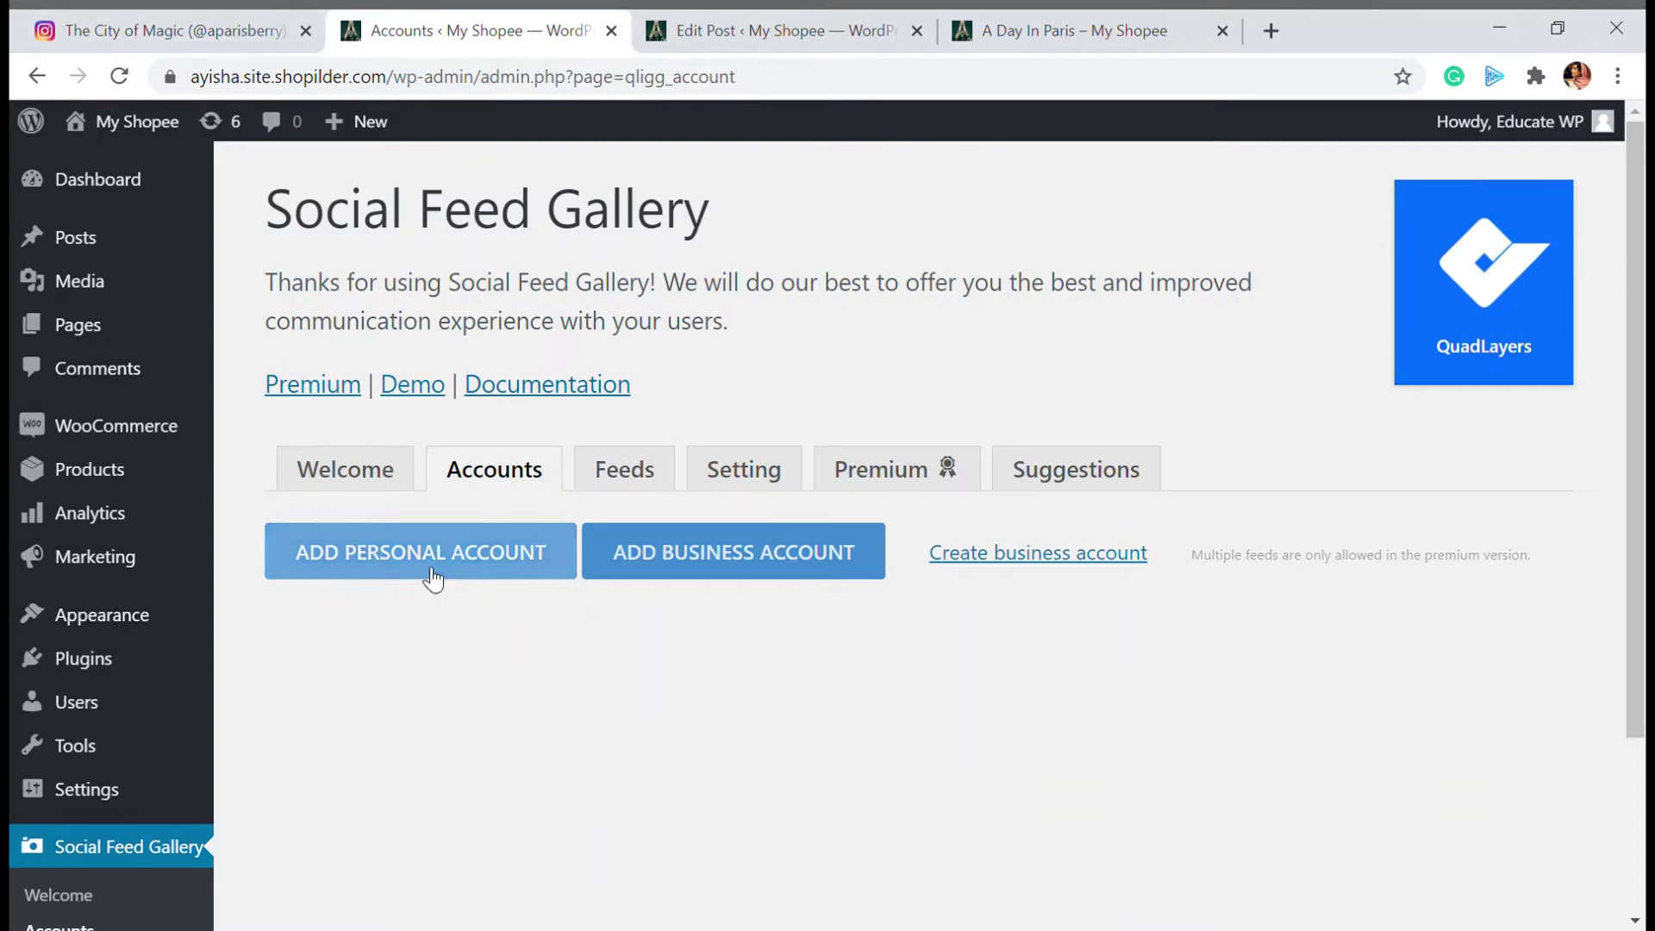
Add a personal Instagram account, approving it on Instagram's authorization page, and check the accounts list
{"action": "left_click", "coordinate": [496, 480]}
{"action": "left_click", "coordinate": [725, 572]}
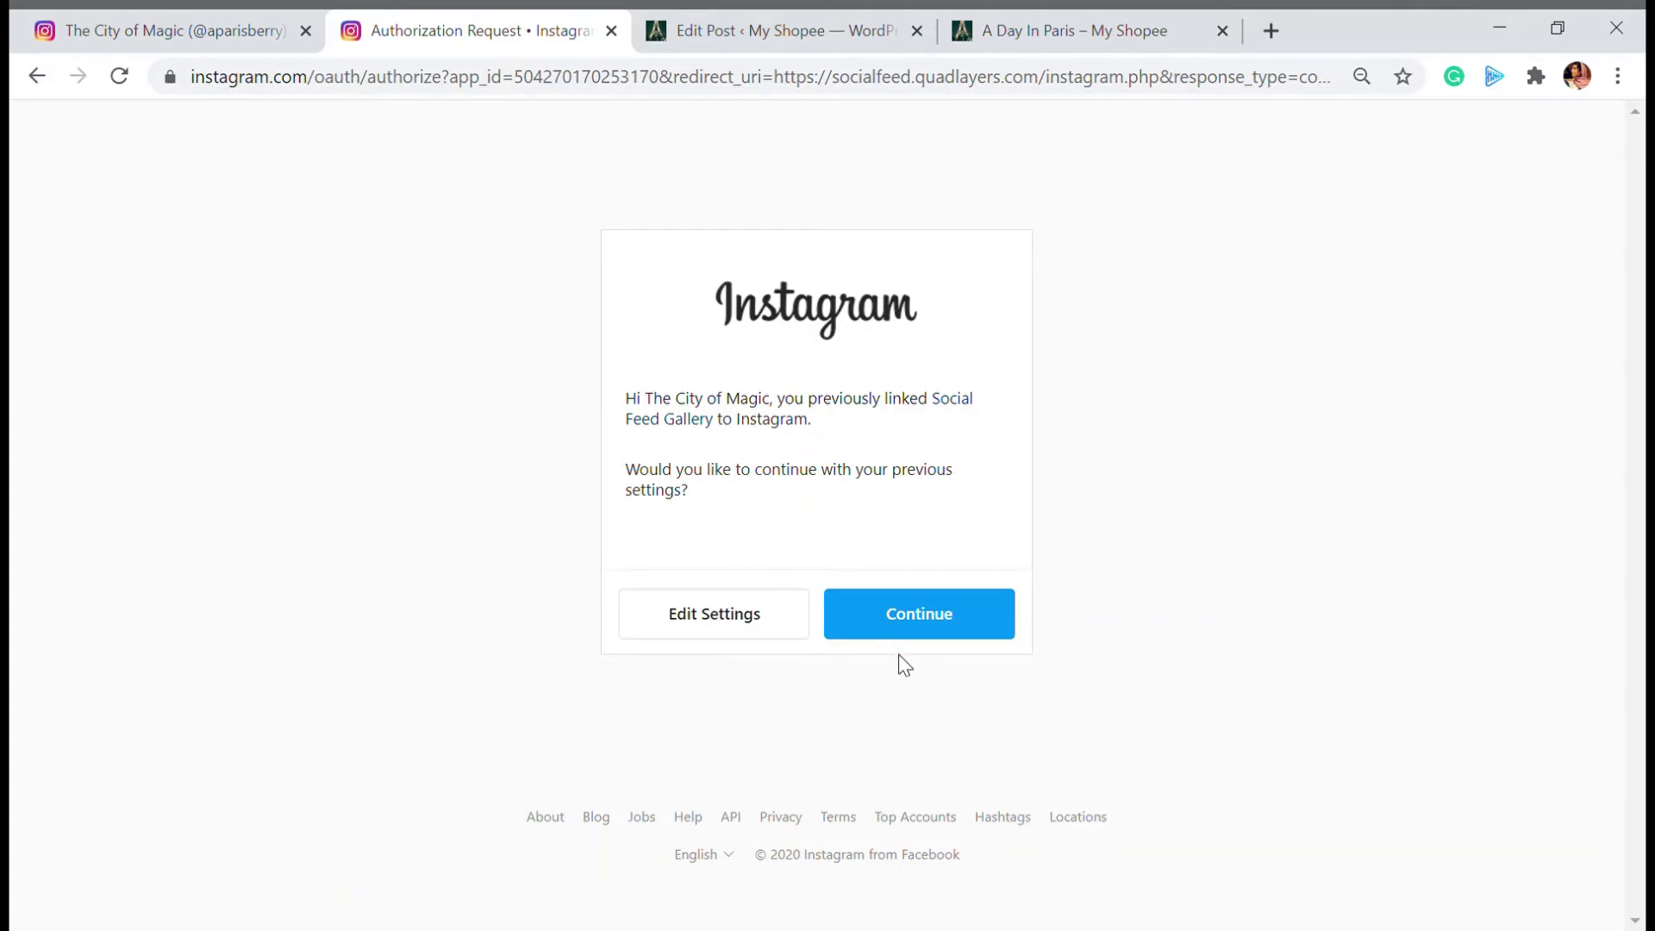
{"action": "left_click", "coordinate": [915, 628]}
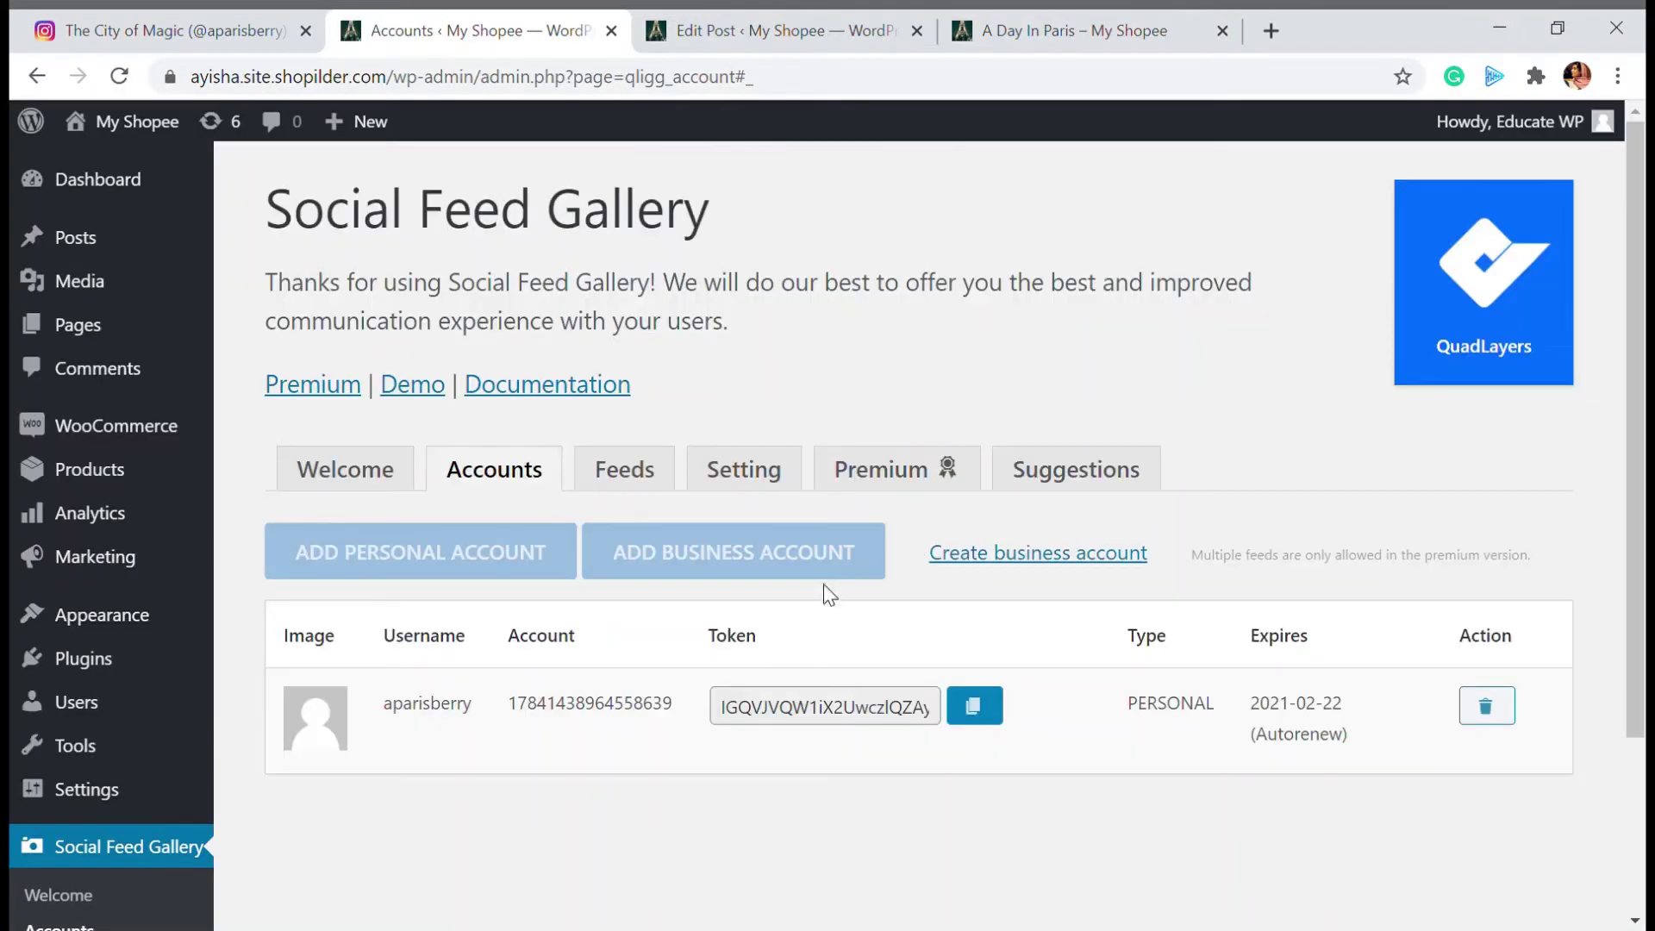
{"action": "scroll", "coordinate": [256, 765], "scroll_direction": "down", "scroll_amount": 3}
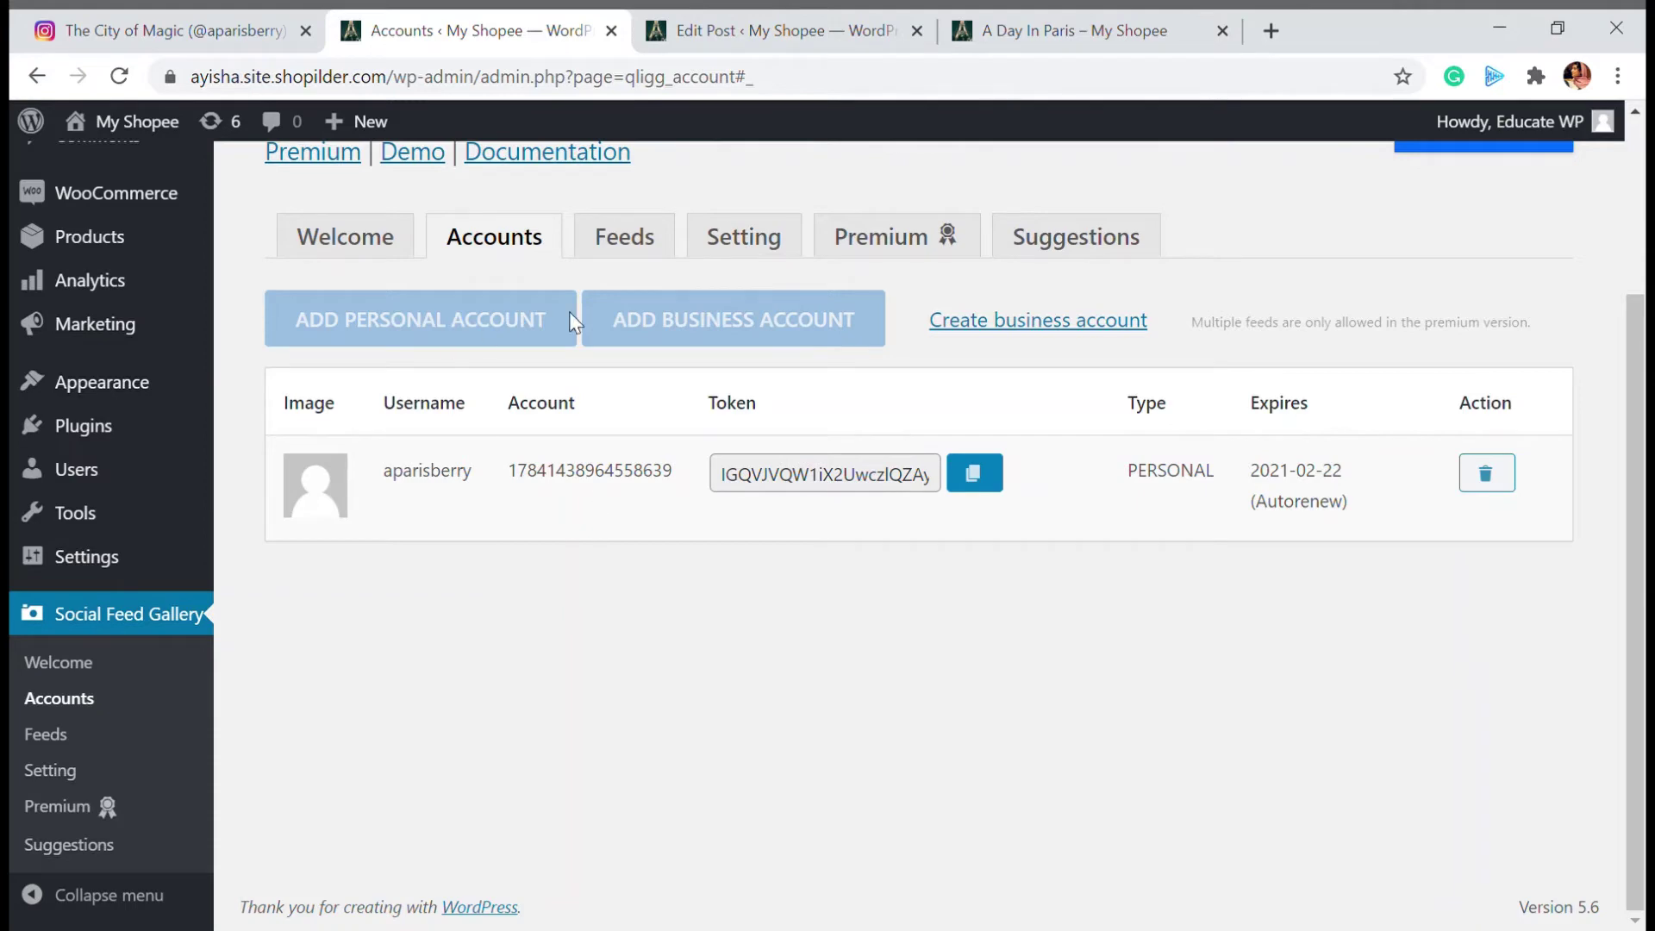
{"action": "scroll", "coordinate": [665, 500], "scroll_direction": "up", "scroll_amount": 3}
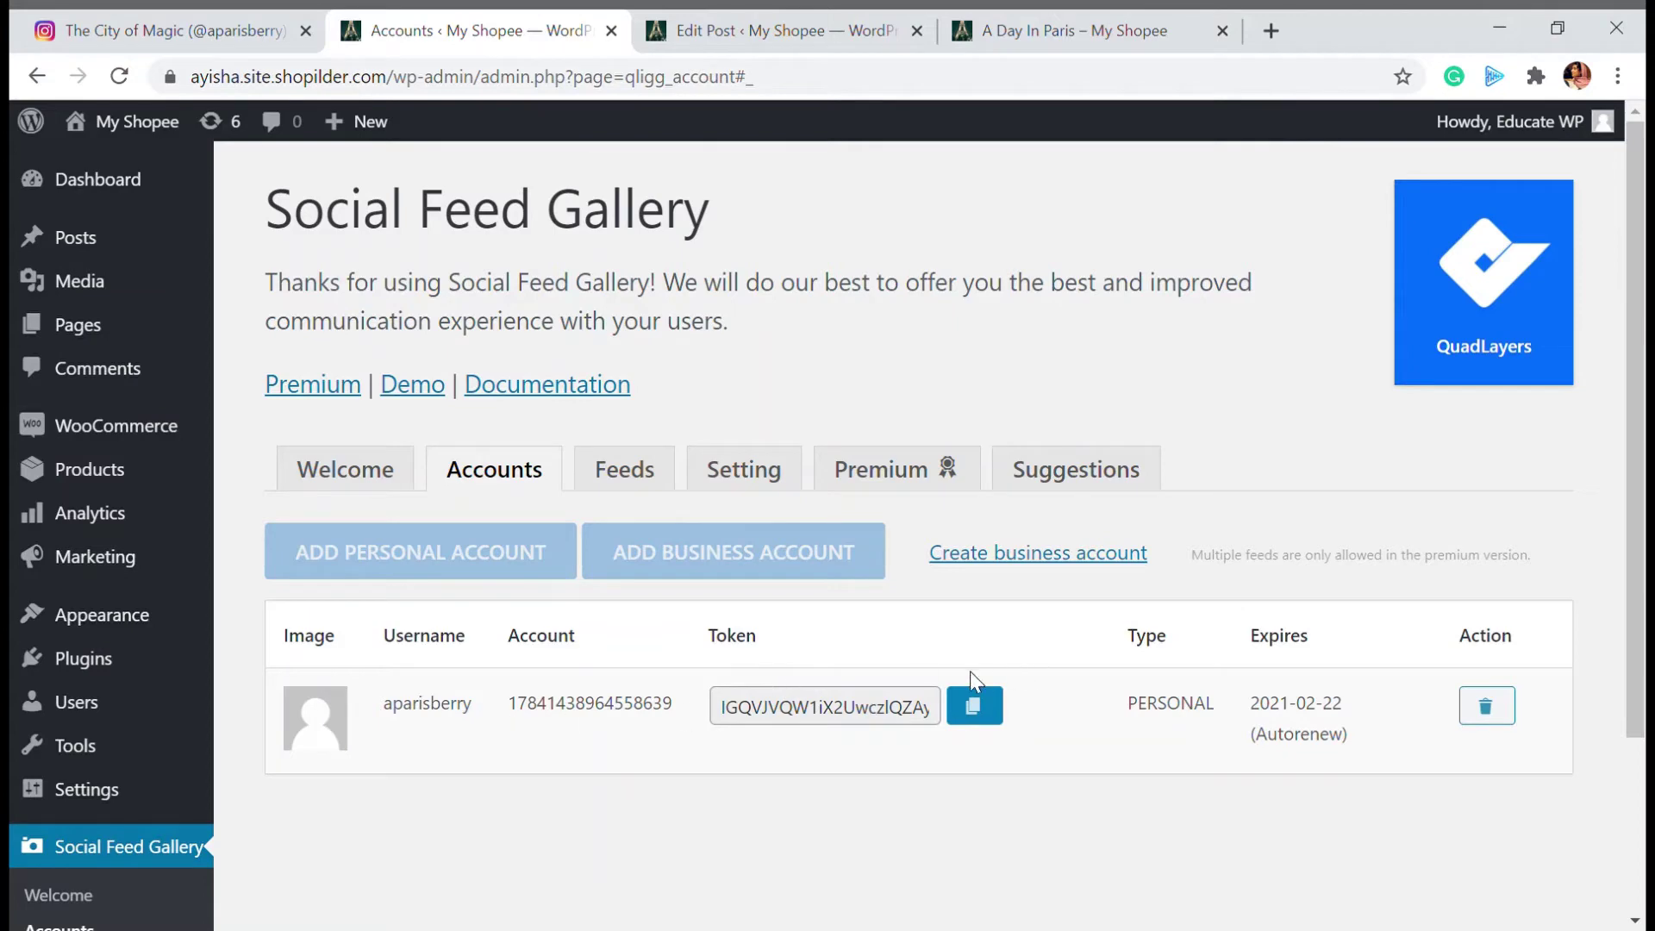
{"action": "scroll", "coordinate": [970, 671], "scroll_direction": "down", "scroll_amount": 1}
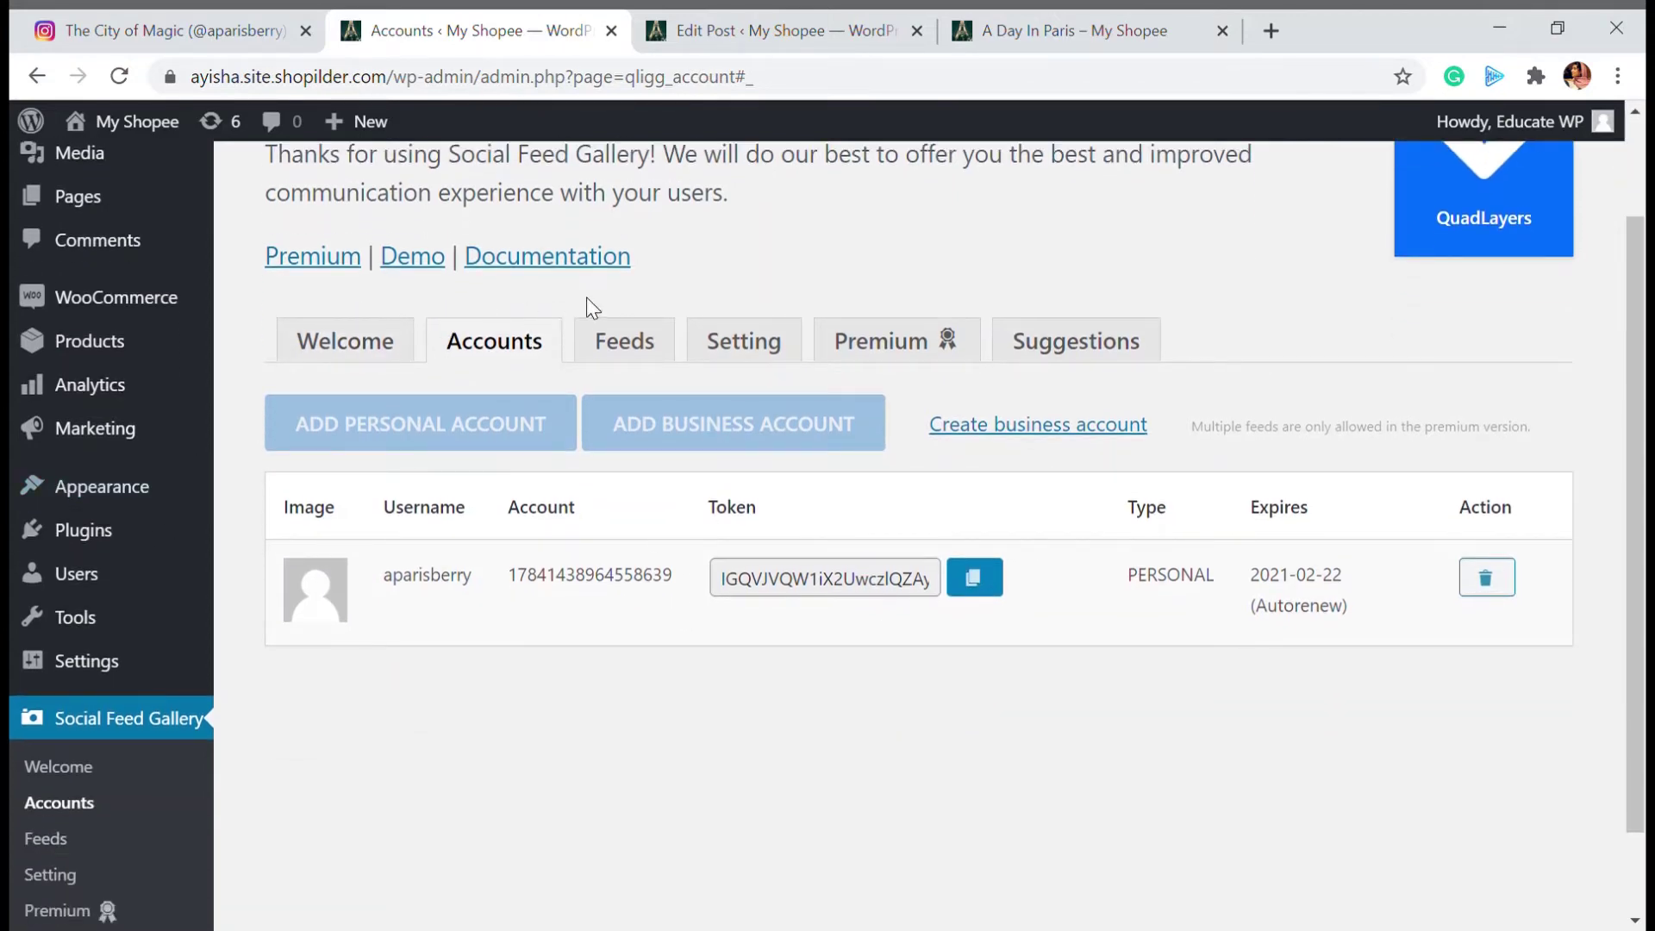
Start a new feed from the Feeds page, briefly checking the post being edited
{"action": "left_click", "coordinate": [629, 342]}
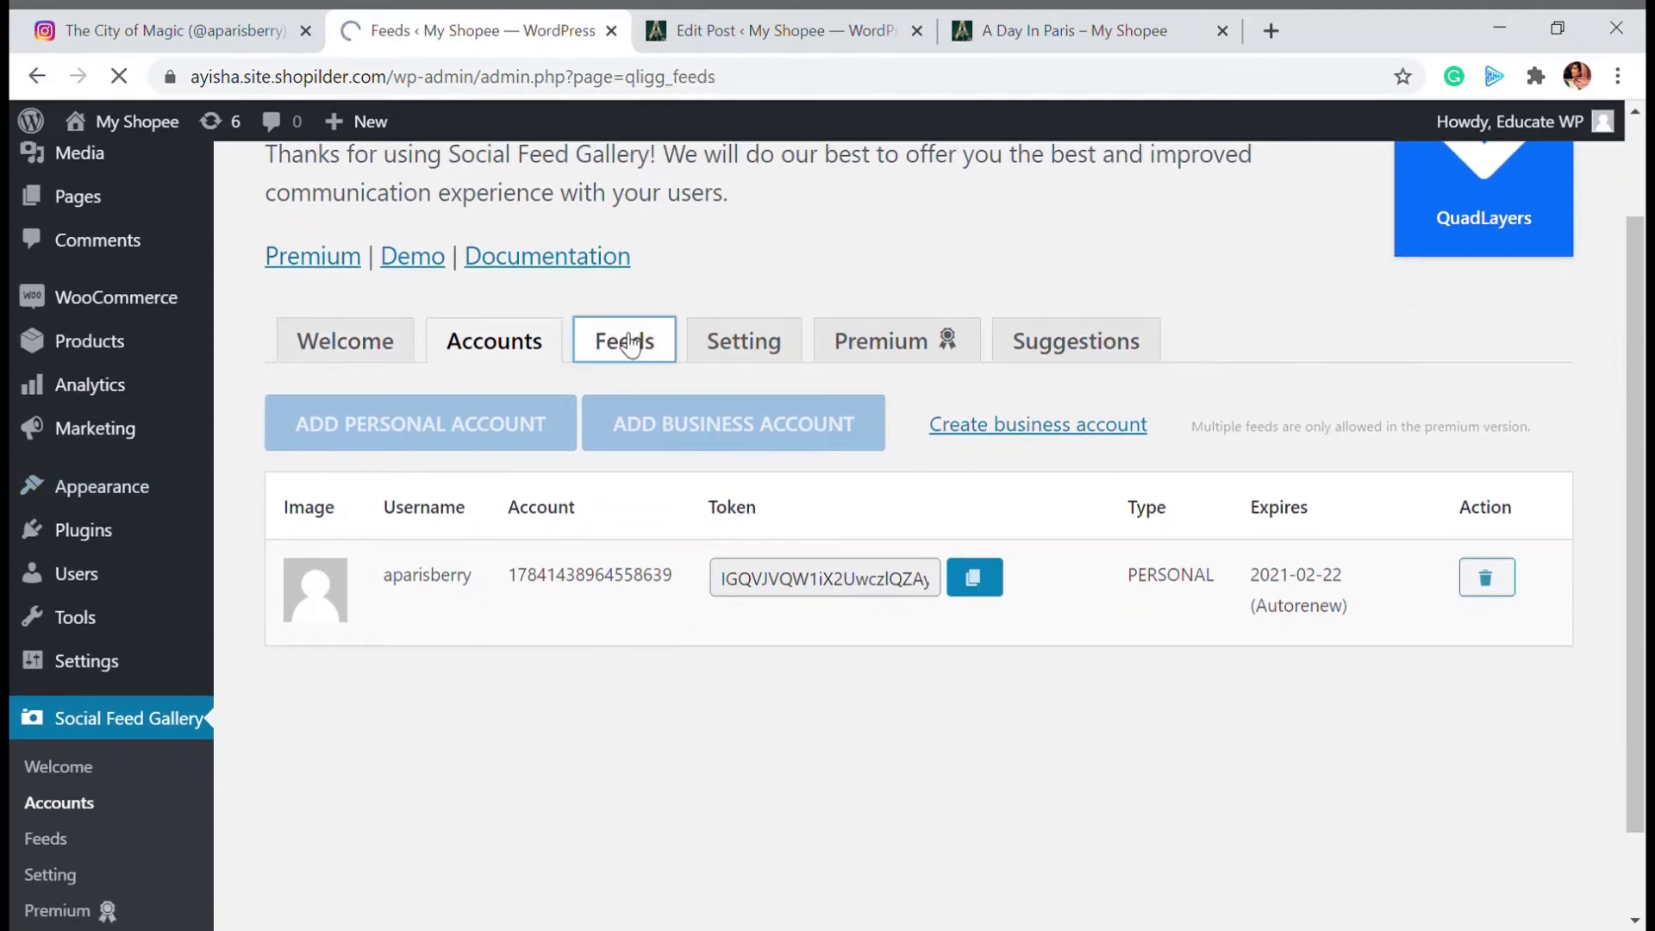
{"action": "scroll", "coordinate": [510, 479], "scroll_direction": "down", "scroll_amount": 1}
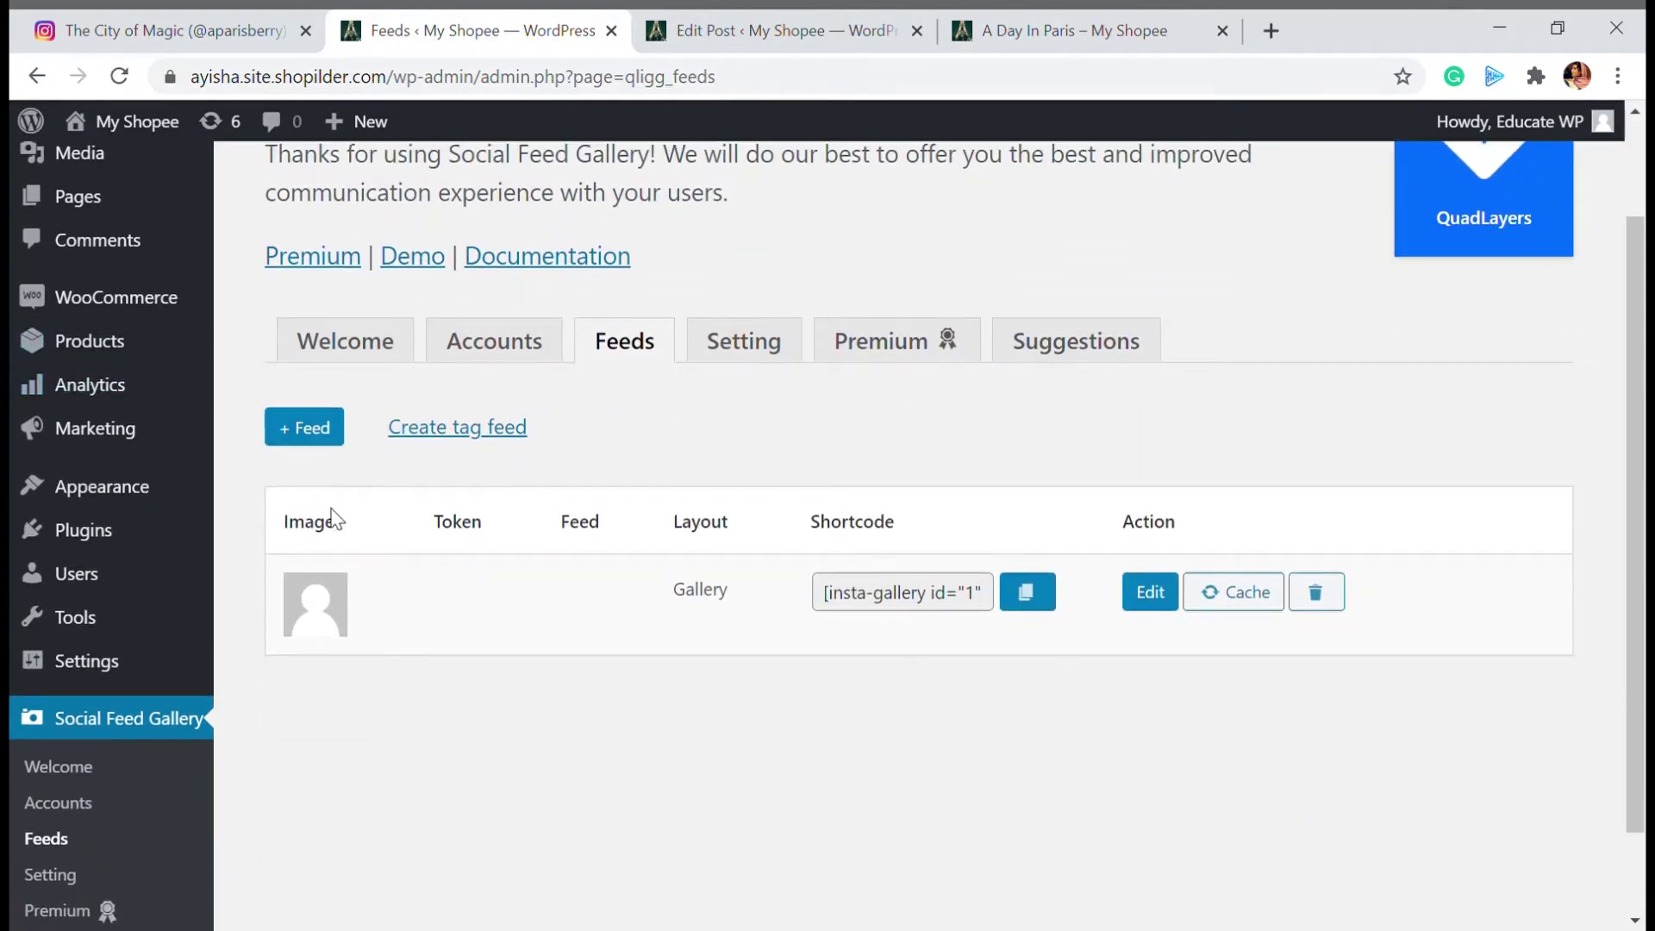
{"action": "left_click", "coordinate": [326, 449]}
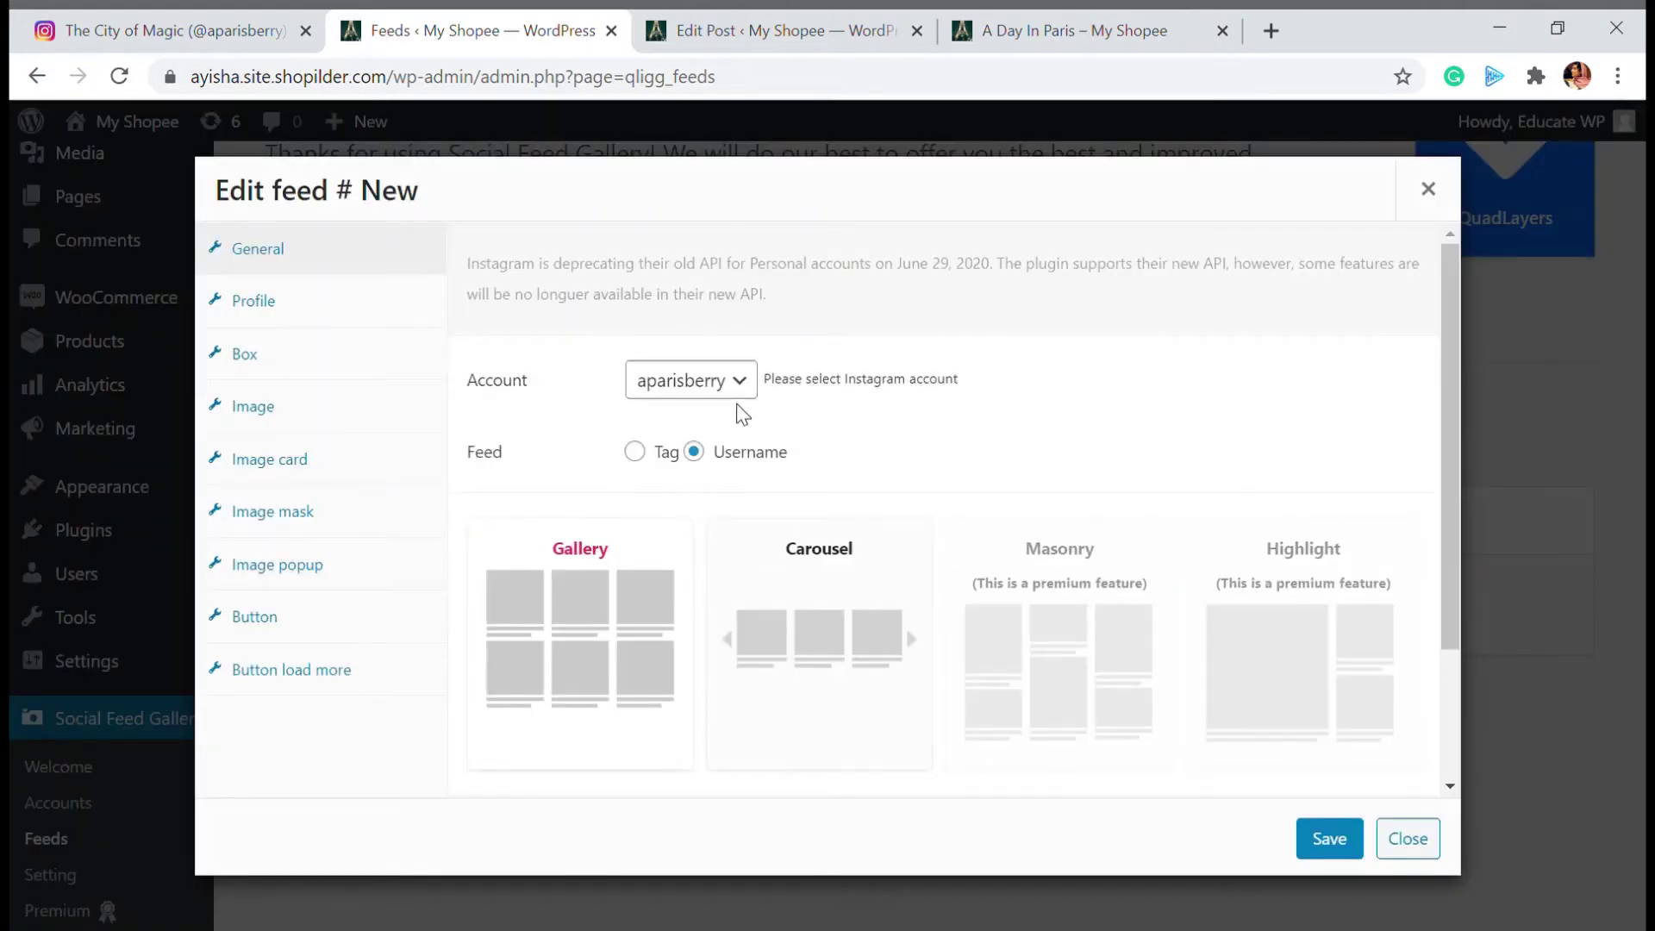
{"action": "scroll", "coordinate": [740, 415], "scroll_direction": "down", "scroll_amount": 1}
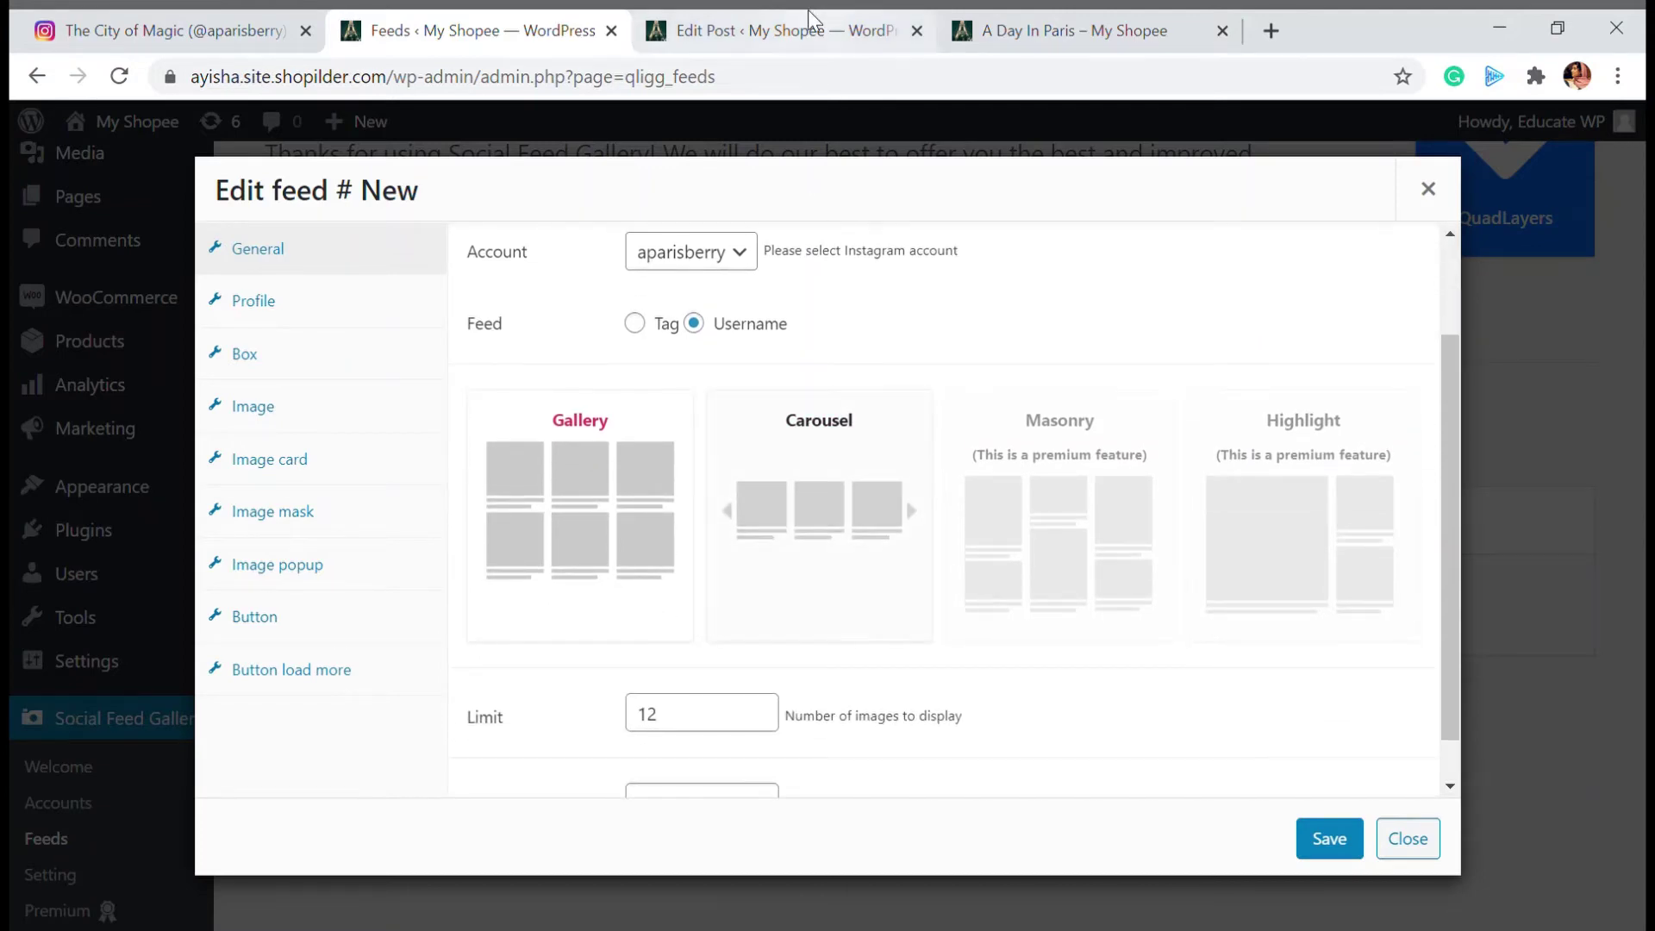
{"action": "left_click", "coordinate": [896, 25]}
{"action": "scroll", "coordinate": [931, 597], "scroll_direction": "down", "scroll_amount": 2}
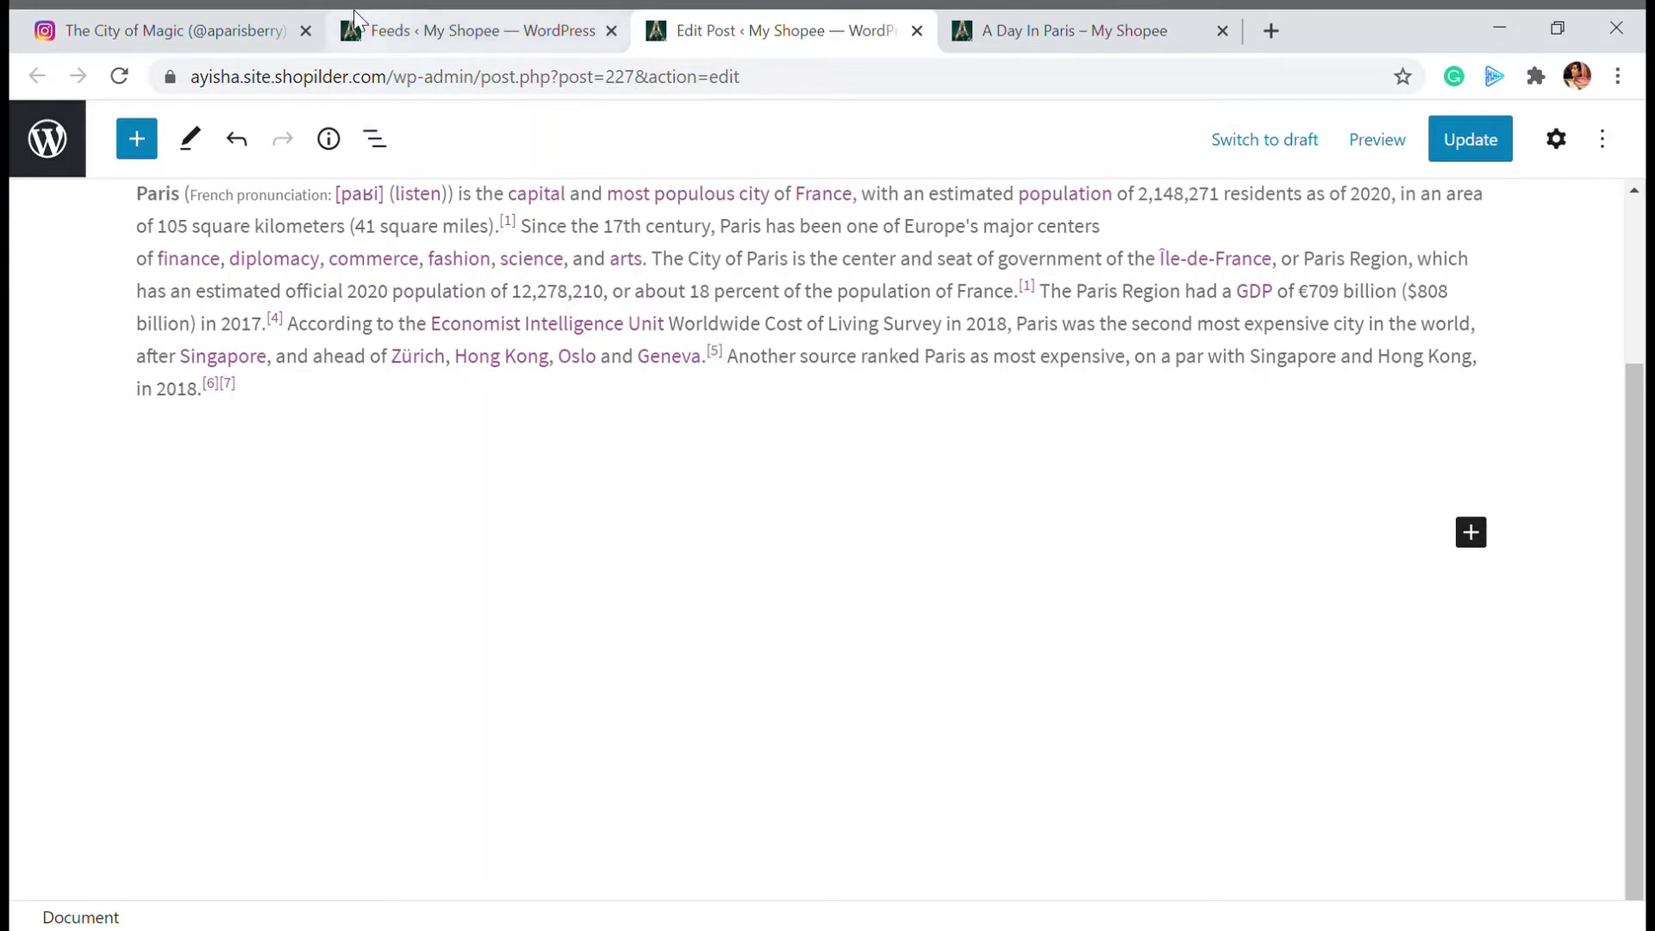
{"action": "left_click", "coordinate": [474, 30]}
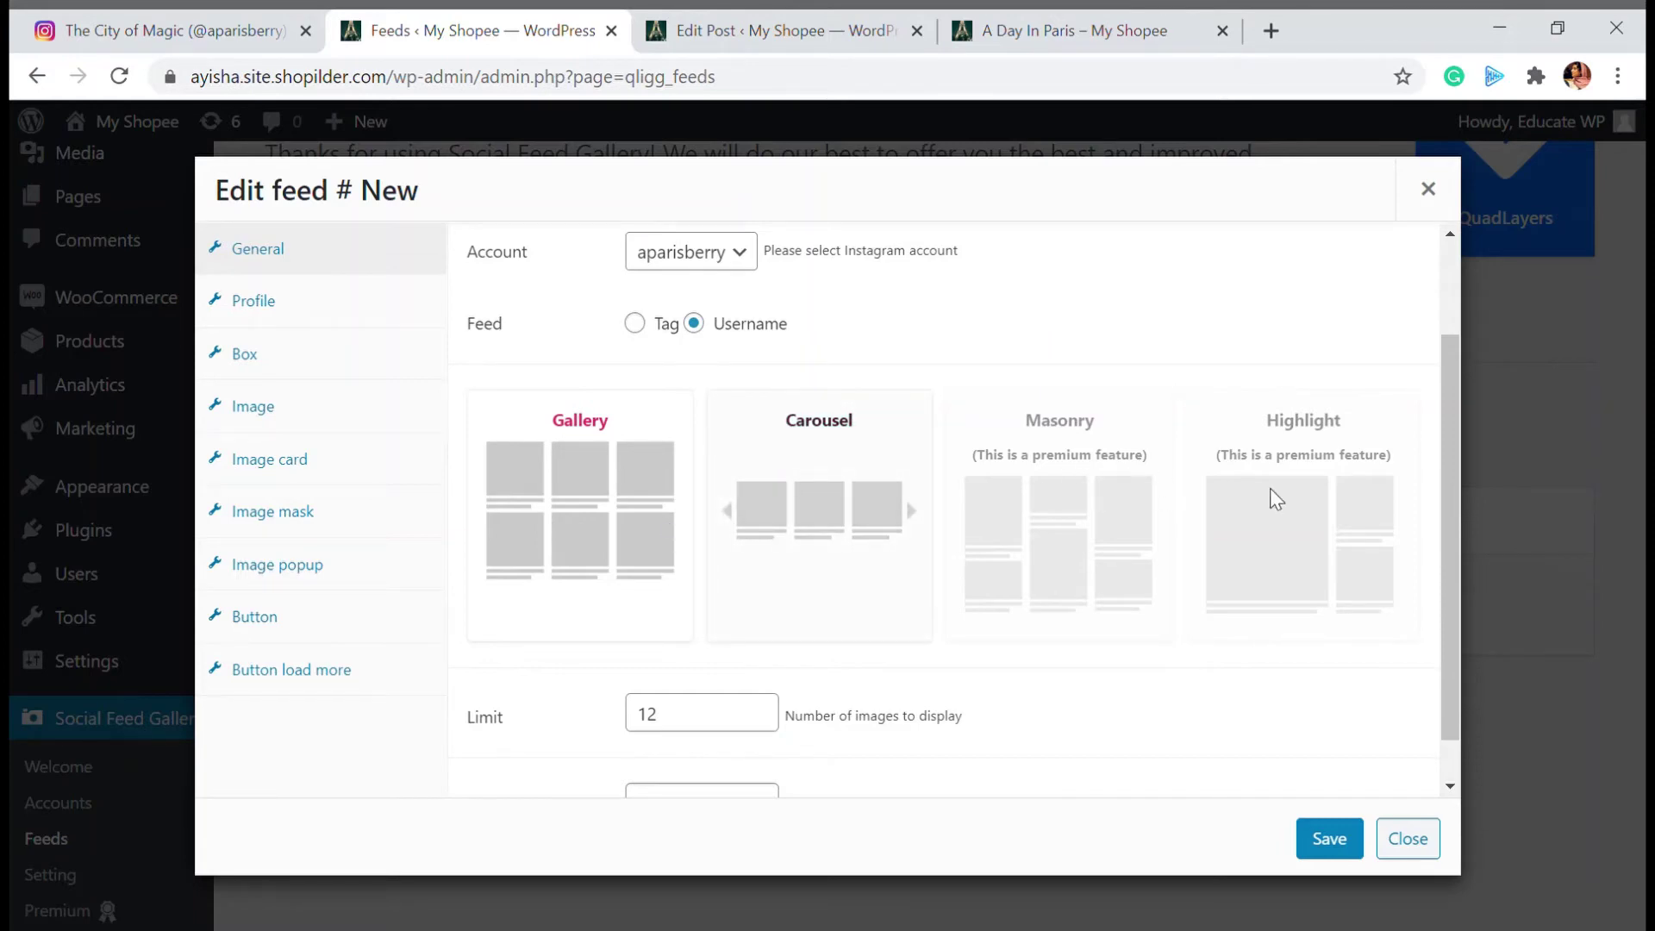
Set the gallery feed to a limit of 6 images in 3 columns and save it
{"action": "scroll", "coordinate": [1269, 491], "scroll_direction": "down", "scroll_amount": 1}
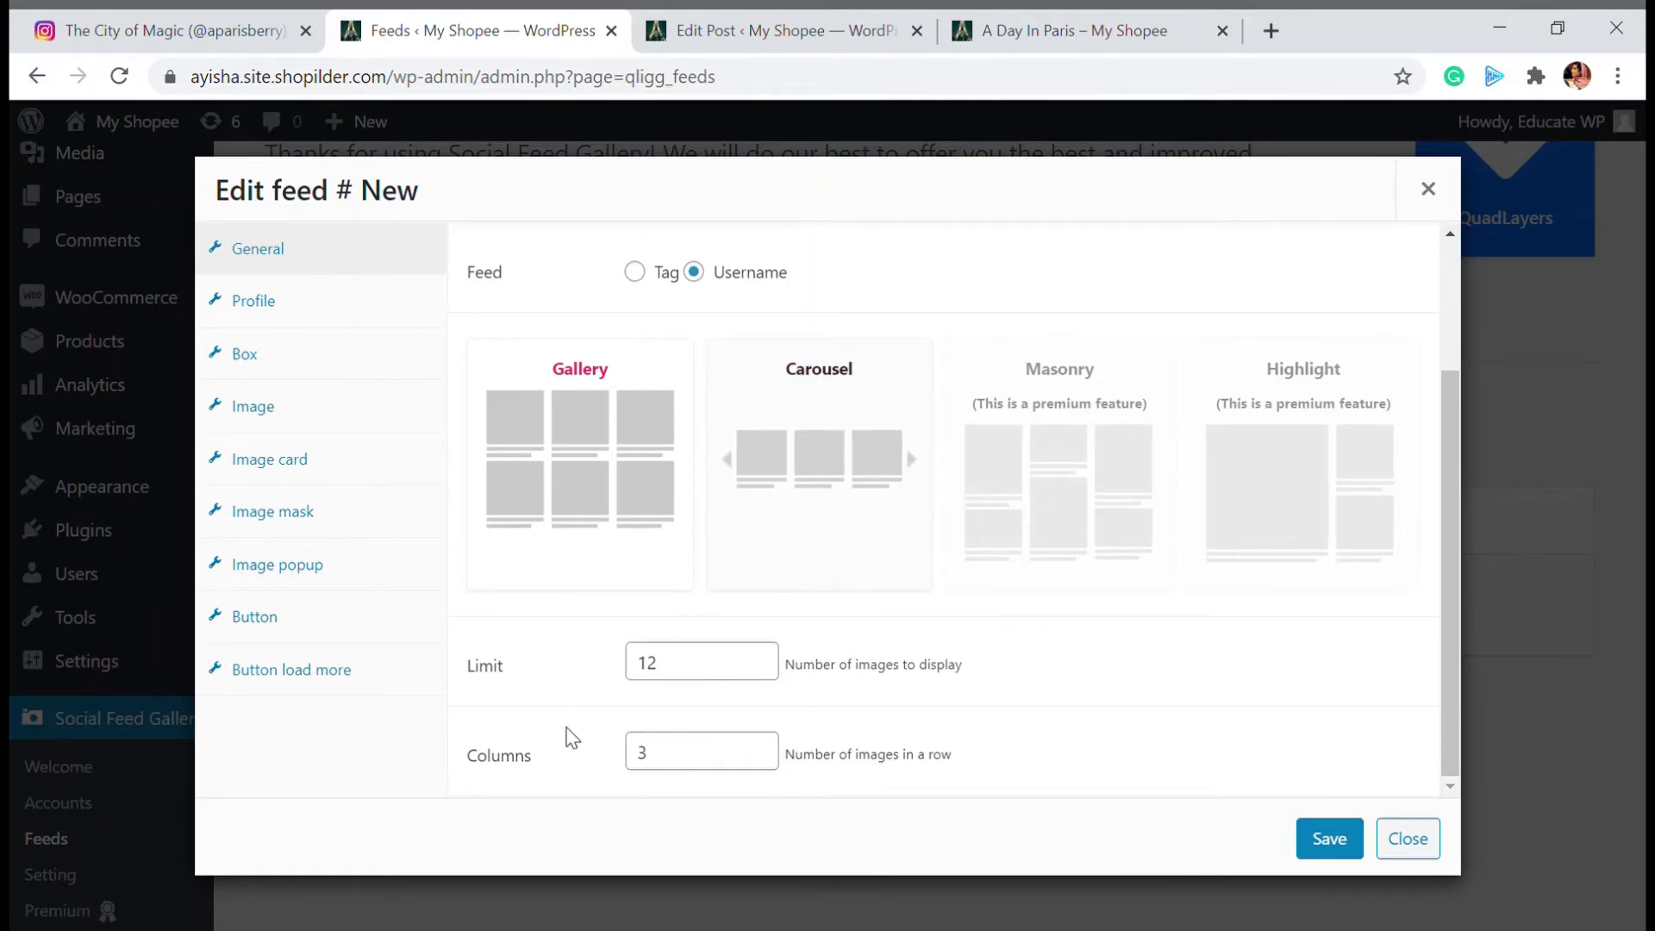
{"action": "left_click", "coordinate": [692, 666]}
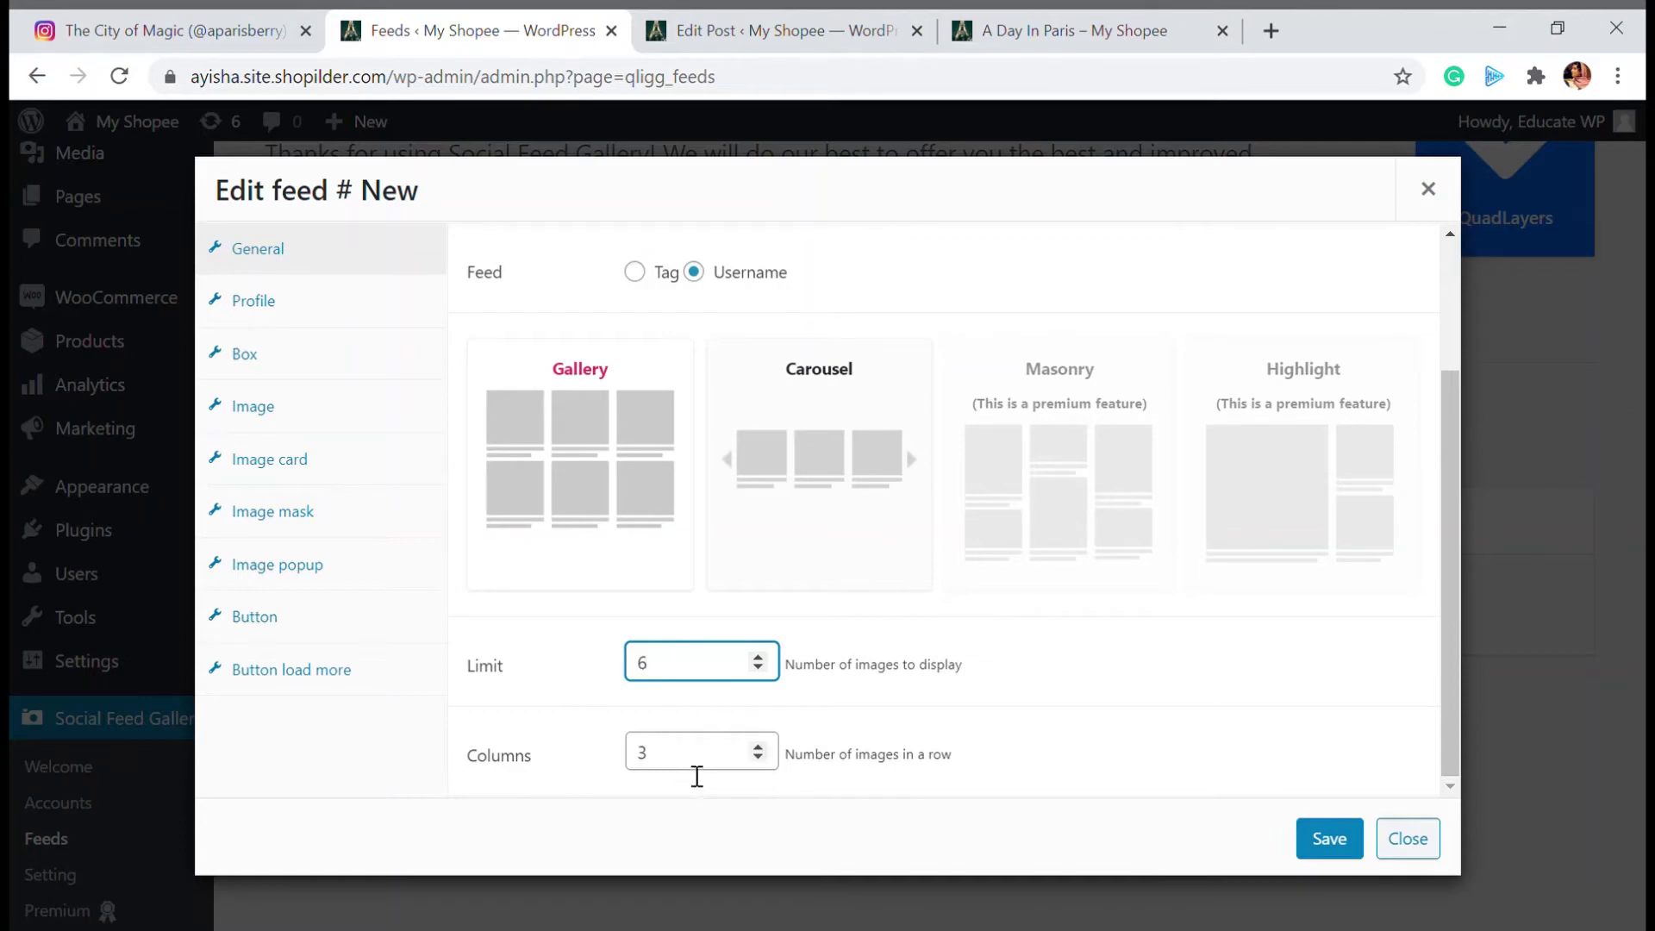
{"action": "left_click", "coordinate": [759, 748]}
{"action": "left_click", "coordinate": [758, 748]}
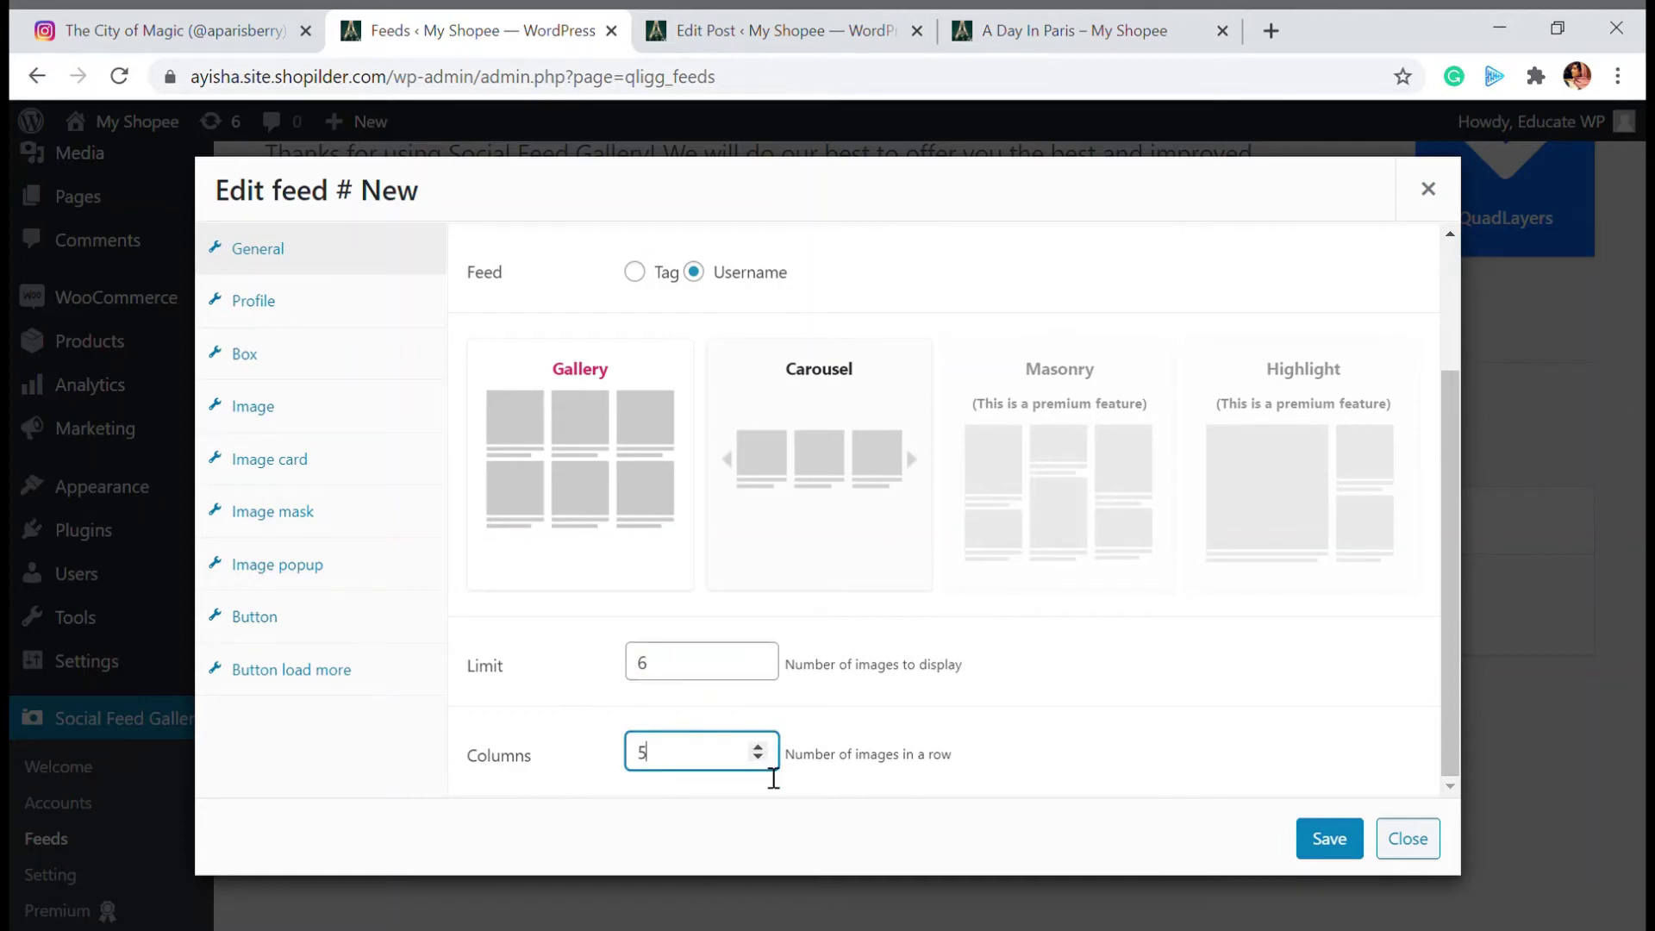
{"action": "left_click", "coordinate": [758, 758]}
{"action": "left_click", "coordinate": [758, 757]}
{"action": "scroll", "coordinate": [1255, 761], "scroll_direction": "up", "scroll_amount": 2}
{"action": "scroll", "coordinate": [1104, 741], "scroll_direction": "down", "scroll_amount": 2}
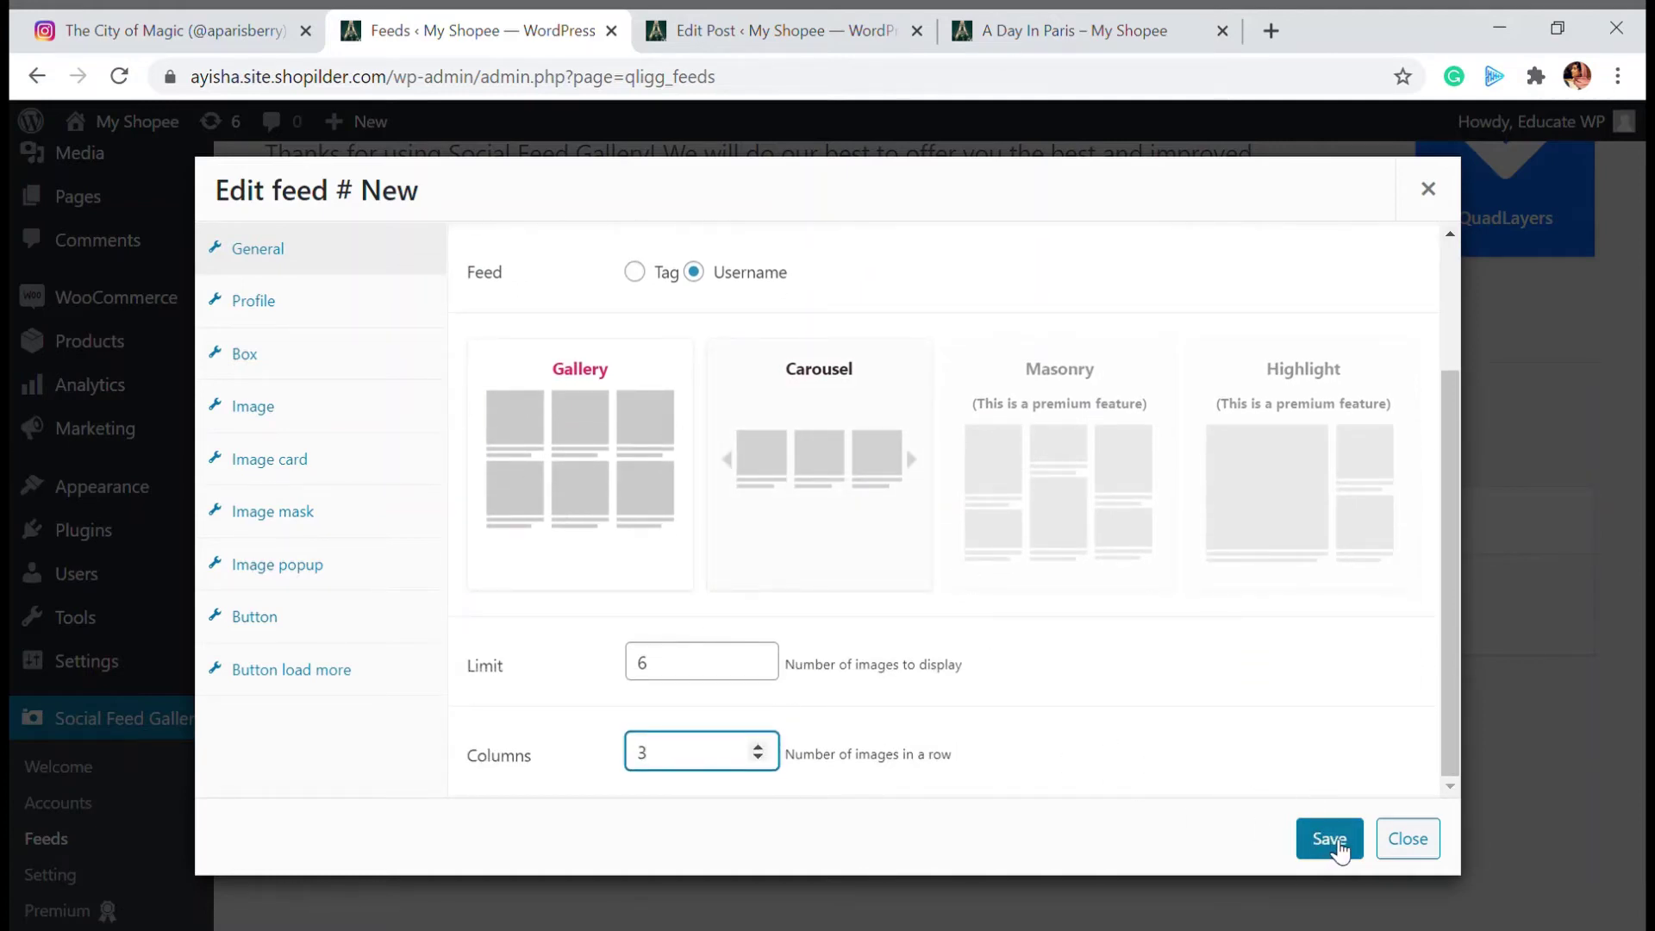
{"action": "left_click", "coordinate": [1331, 845]}
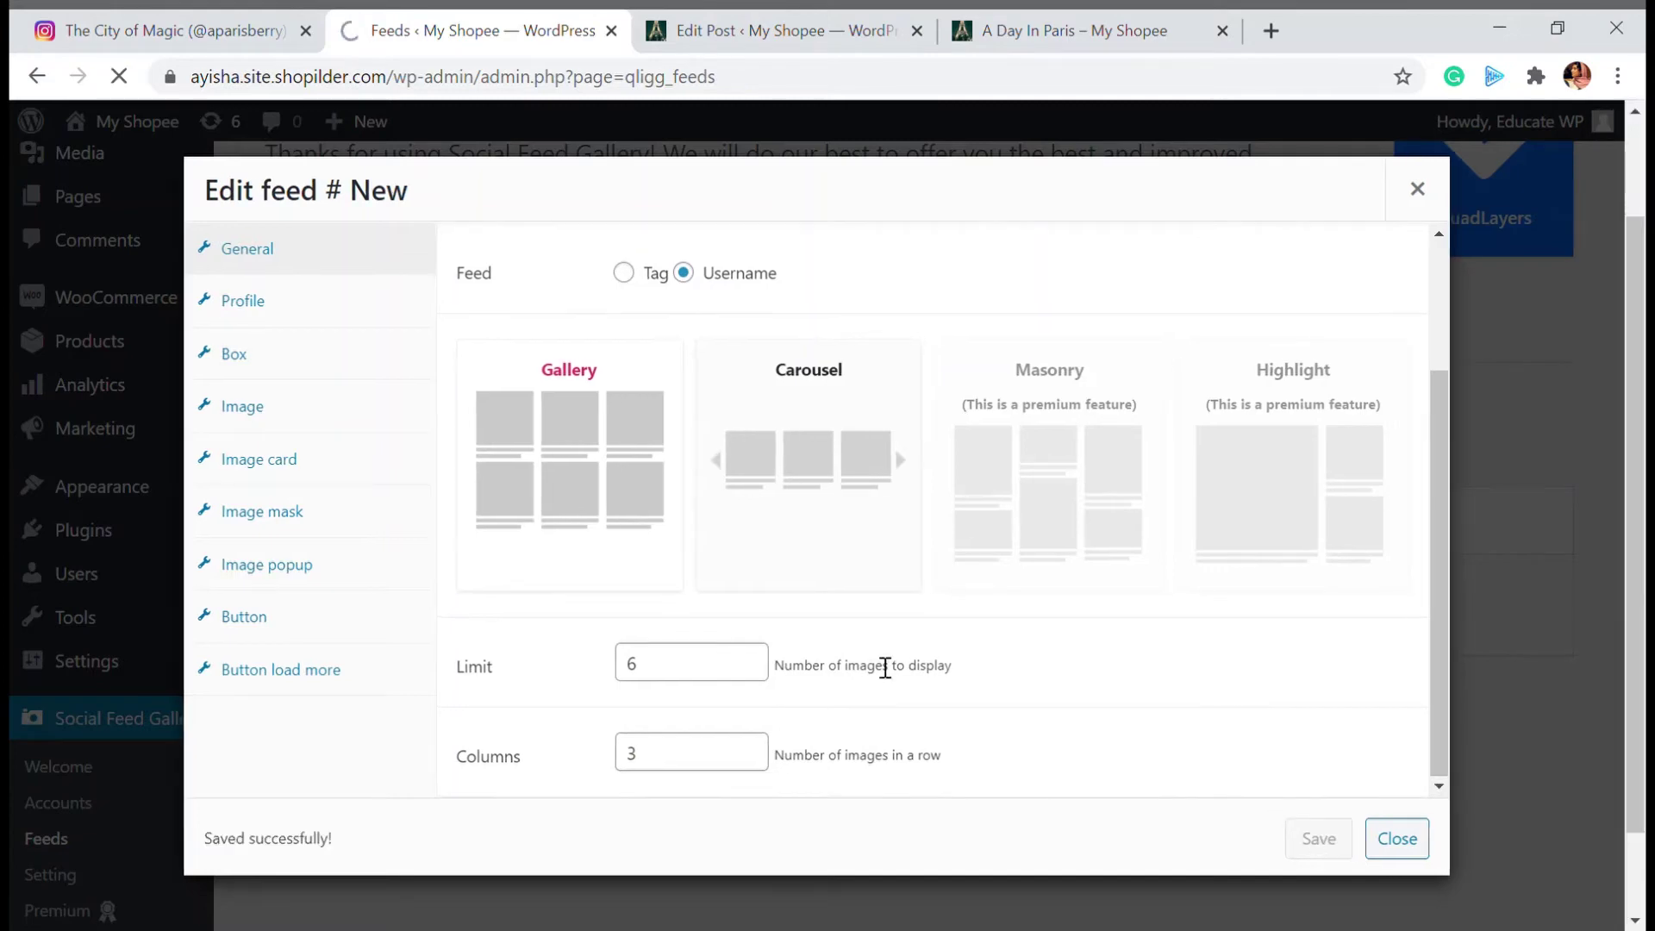
Copy the new feed's [insta-gallery id="2"] shortcode and return to the A Day In Paris post editor
{"action": "scroll", "coordinate": [806, 575], "scroll_direction": "down", "scroll_amount": 4}
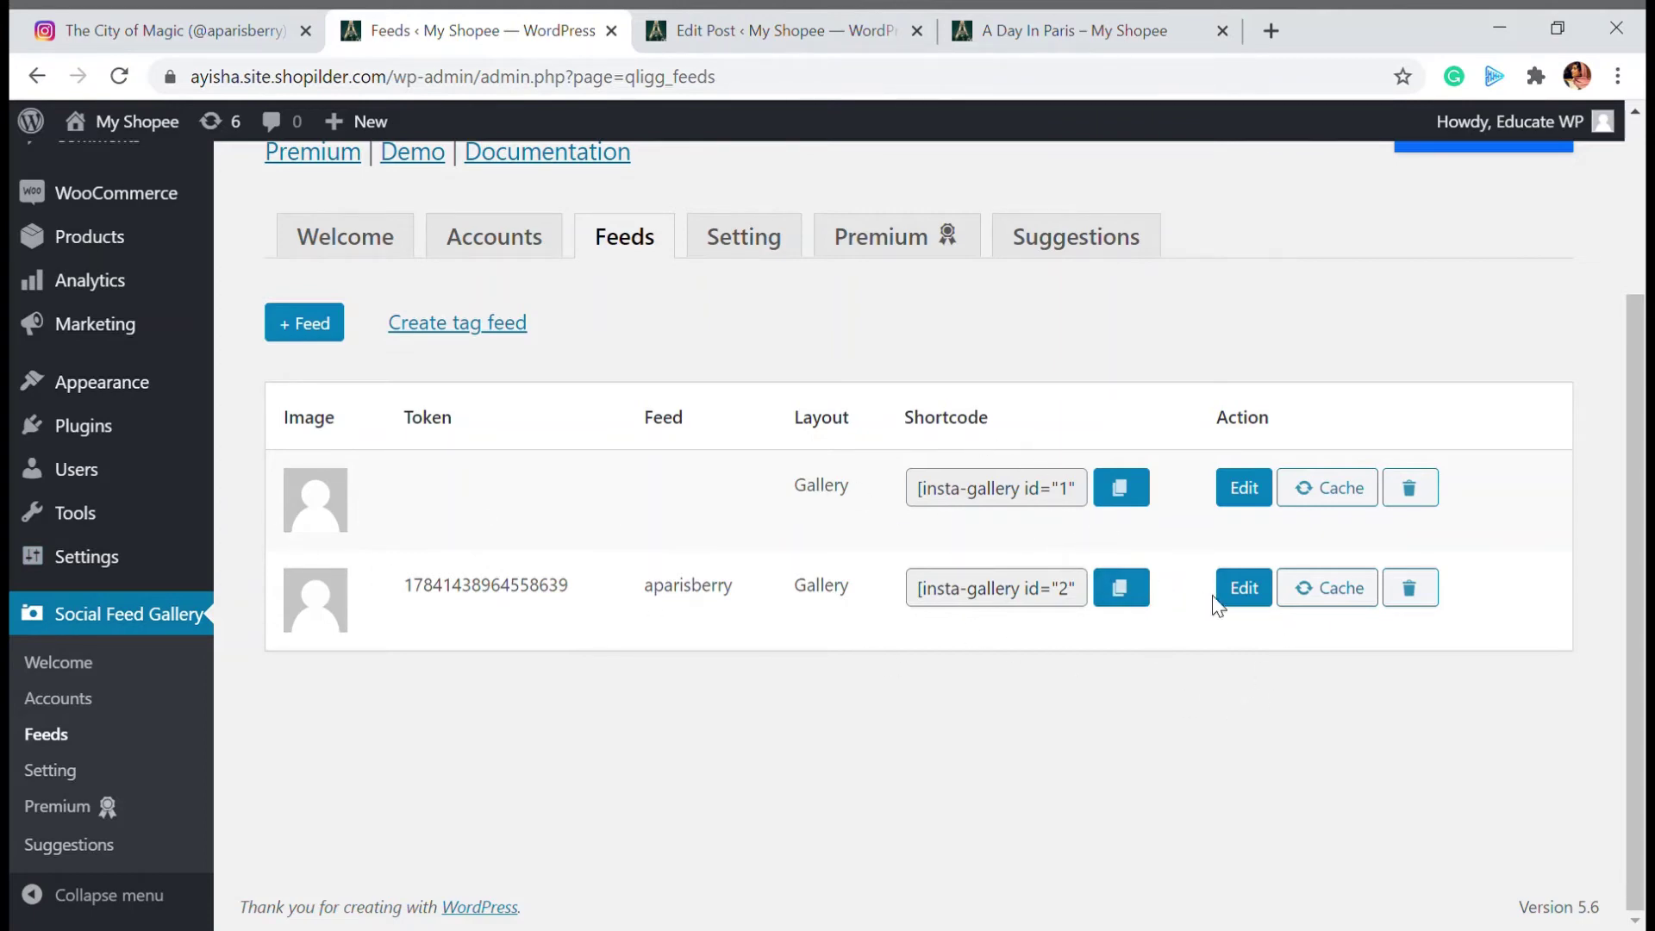
{"action": "left_click_drag", "start_coordinate": [906, 412], "coordinate": [1025, 410]}
{"action": "left_click", "coordinate": [1055, 439]}
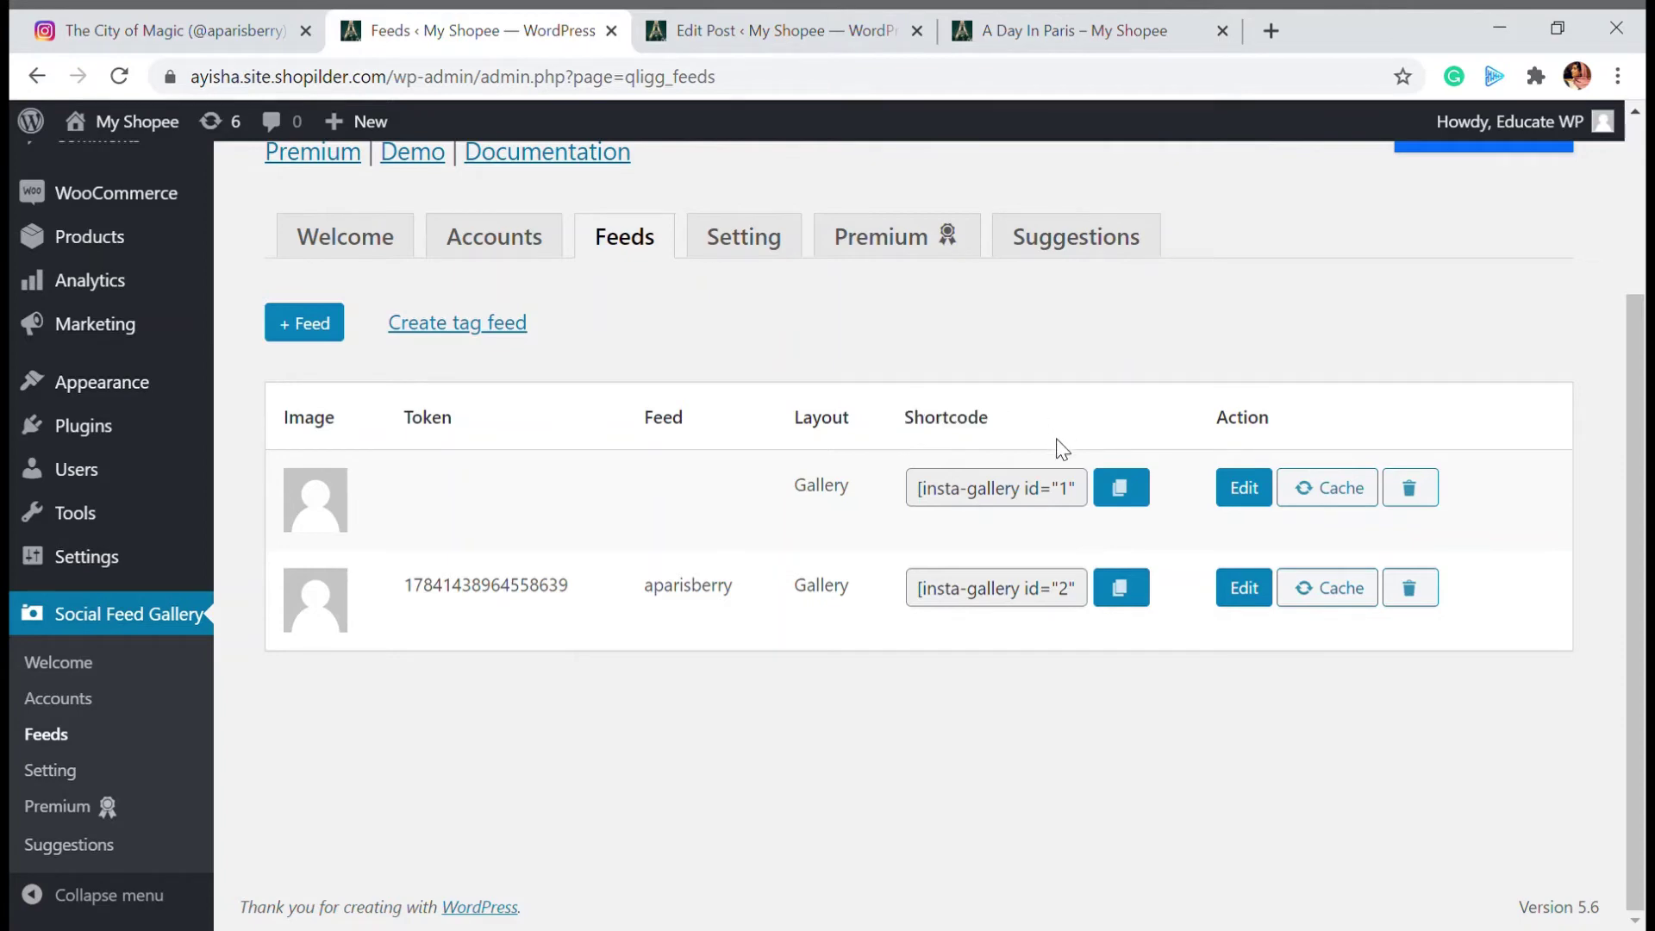
{"action": "left_click", "coordinate": [1136, 598]}
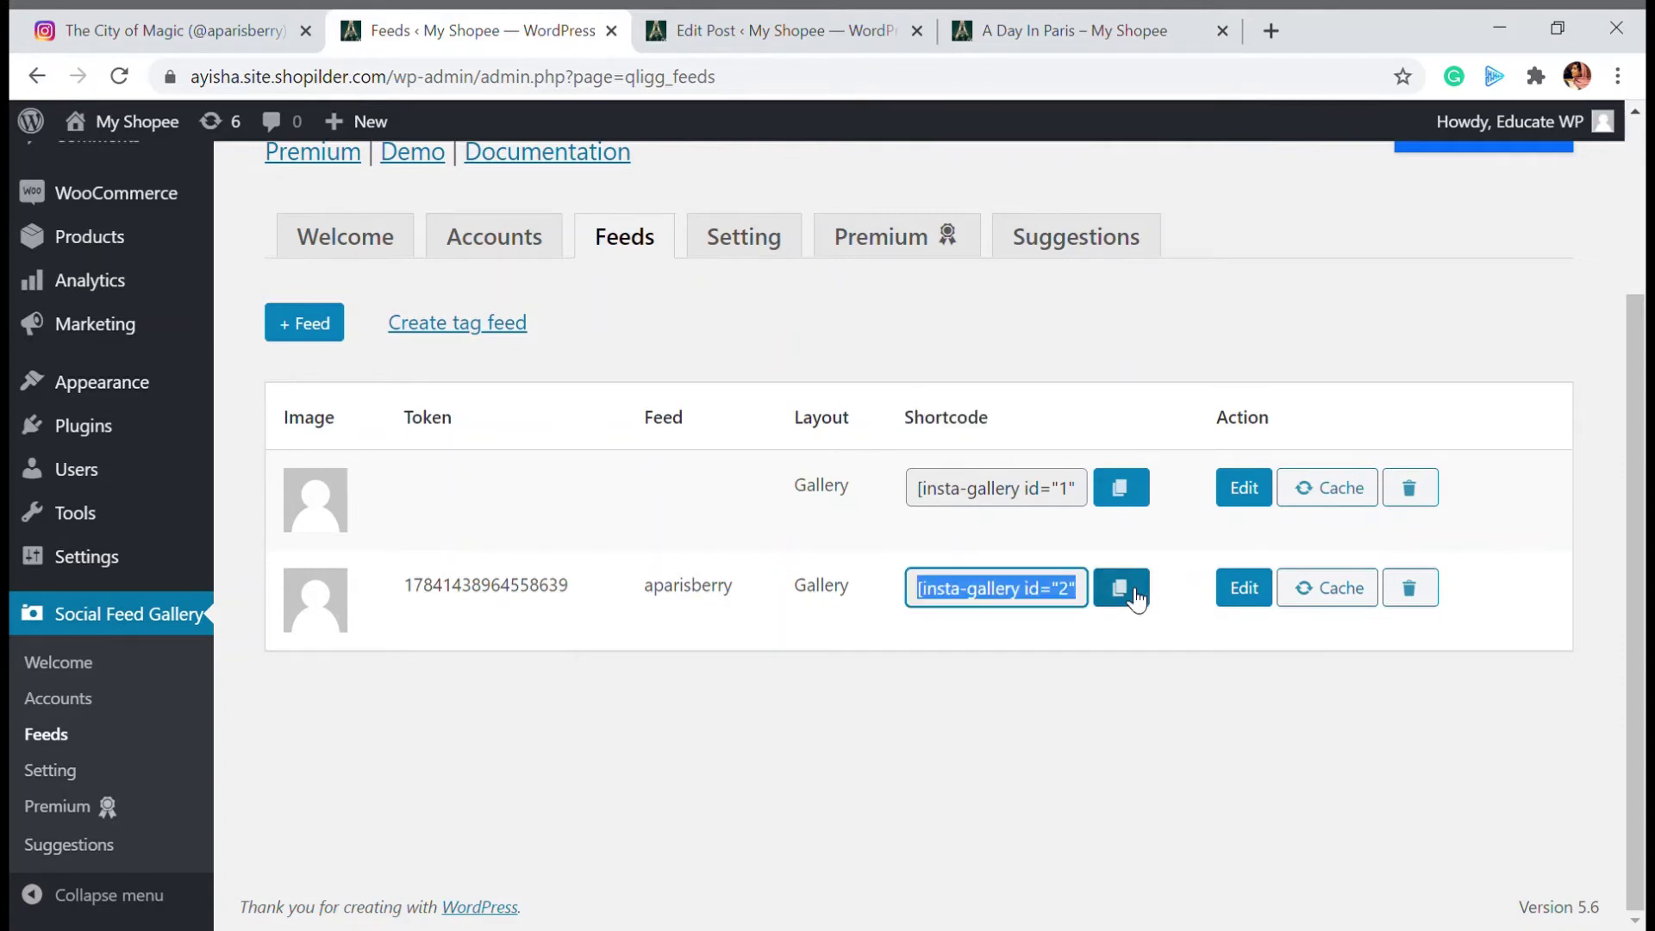
{"action": "left_click", "coordinate": [752, 12]}
{"action": "scroll", "coordinate": [653, 461], "scroll_direction": "up", "scroll_amount": 3}
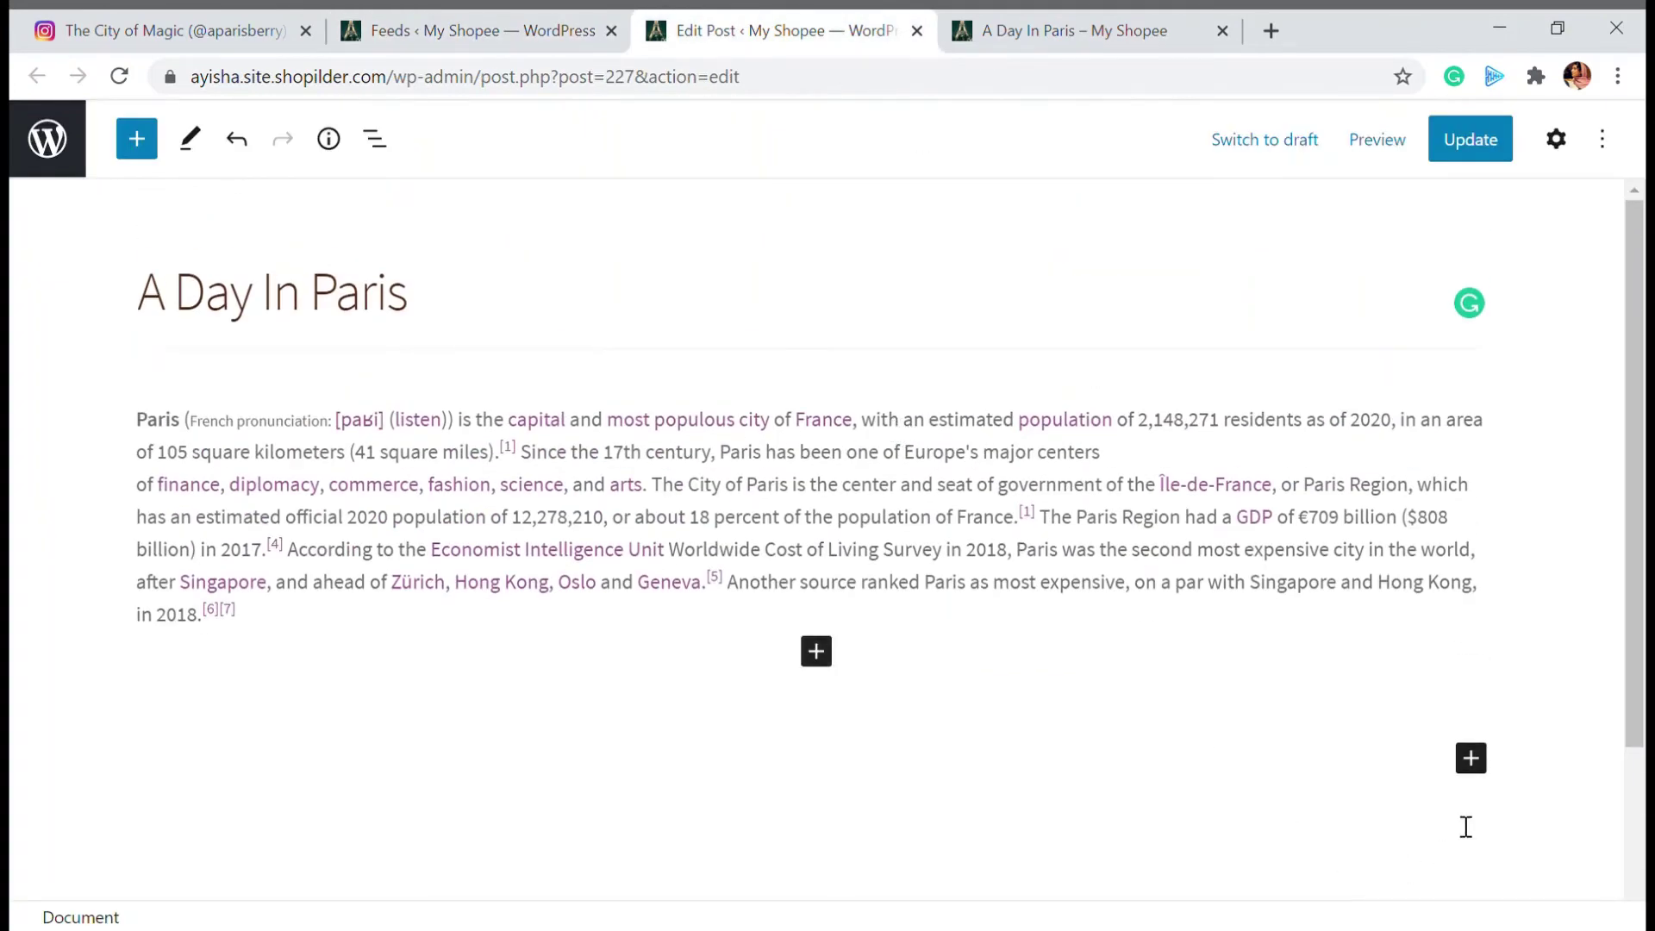
Below the Paris paragraph, add a Shortcode block containing [insta-gallery id="2"]
{"action": "scroll", "coordinate": [1470, 754], "scroll_direction": "down", "scroll_amount": 3}
{"action": "left_click", "coordinate": [1471, 534]}
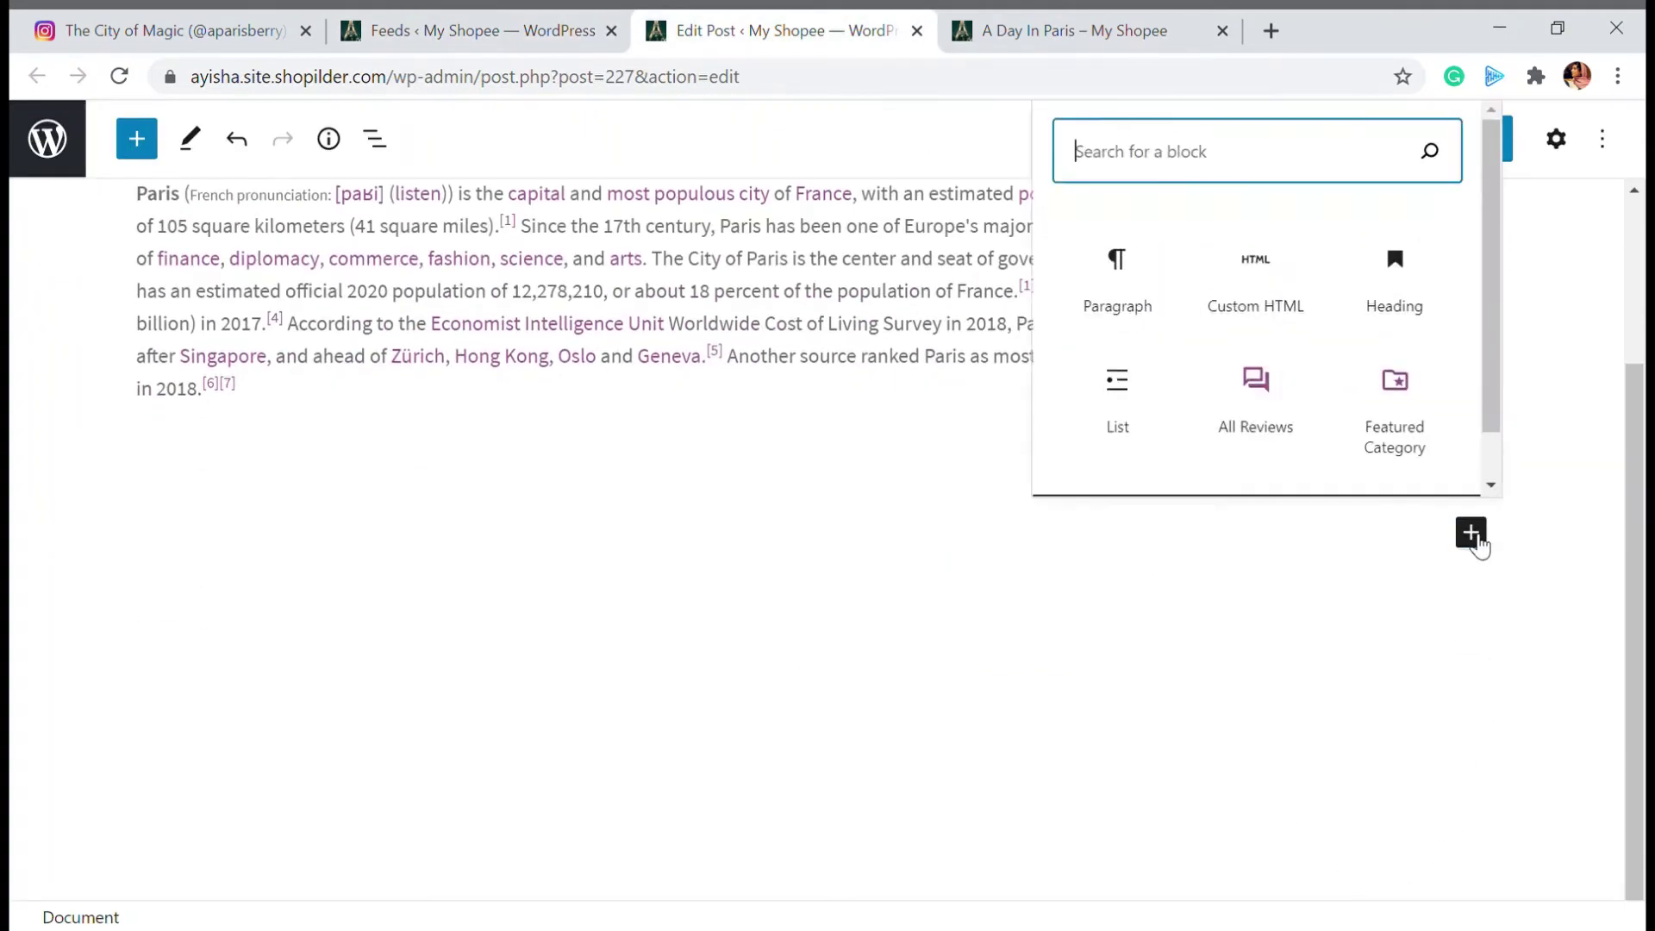
{"action": "left_click", "coordinate": [148, 152]}
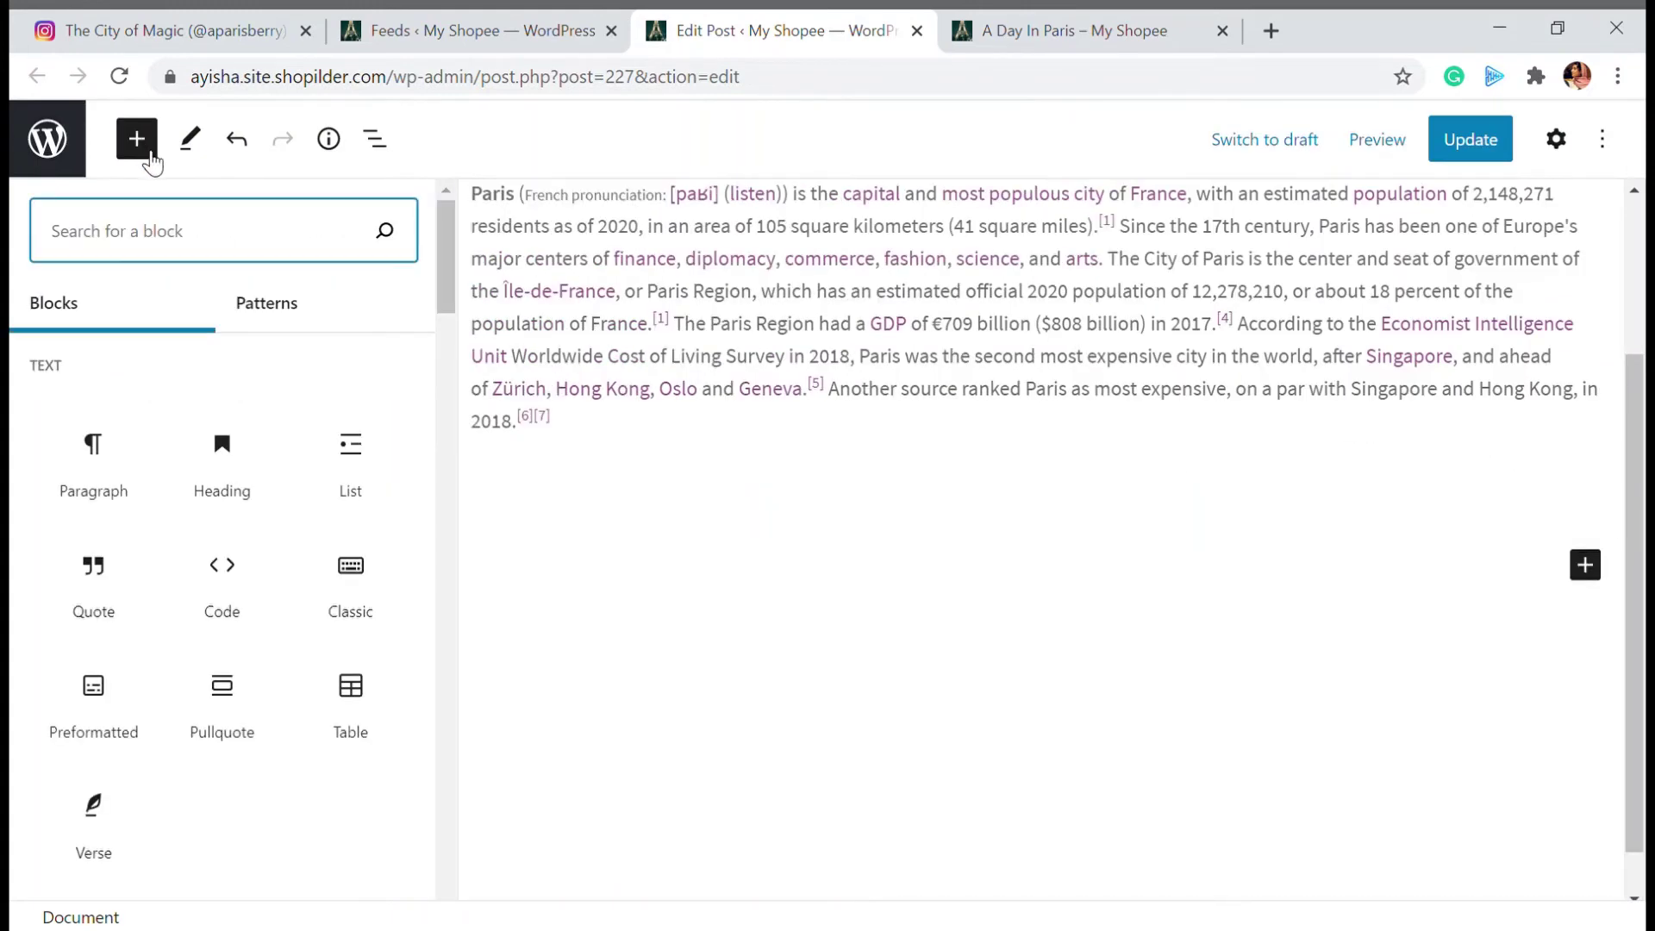
{"action": "scroll", "coordinate": [231, 463], "scroll_direction": "down", "scroll_amount": 10}
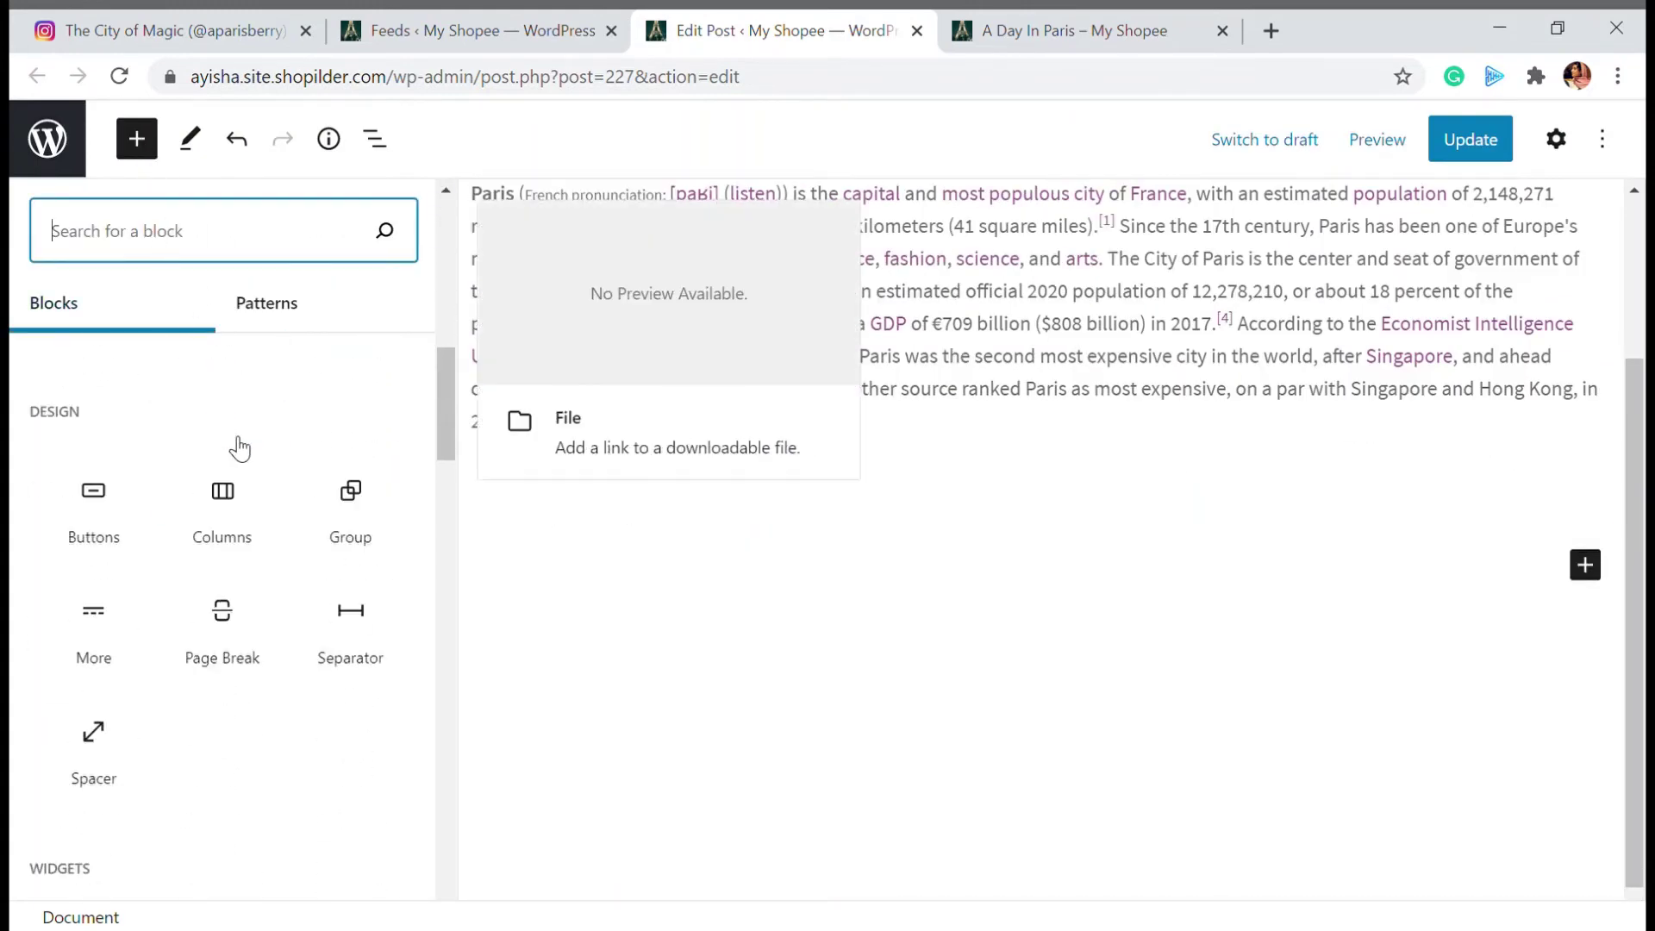
{"action": "type", "text": "sj"}
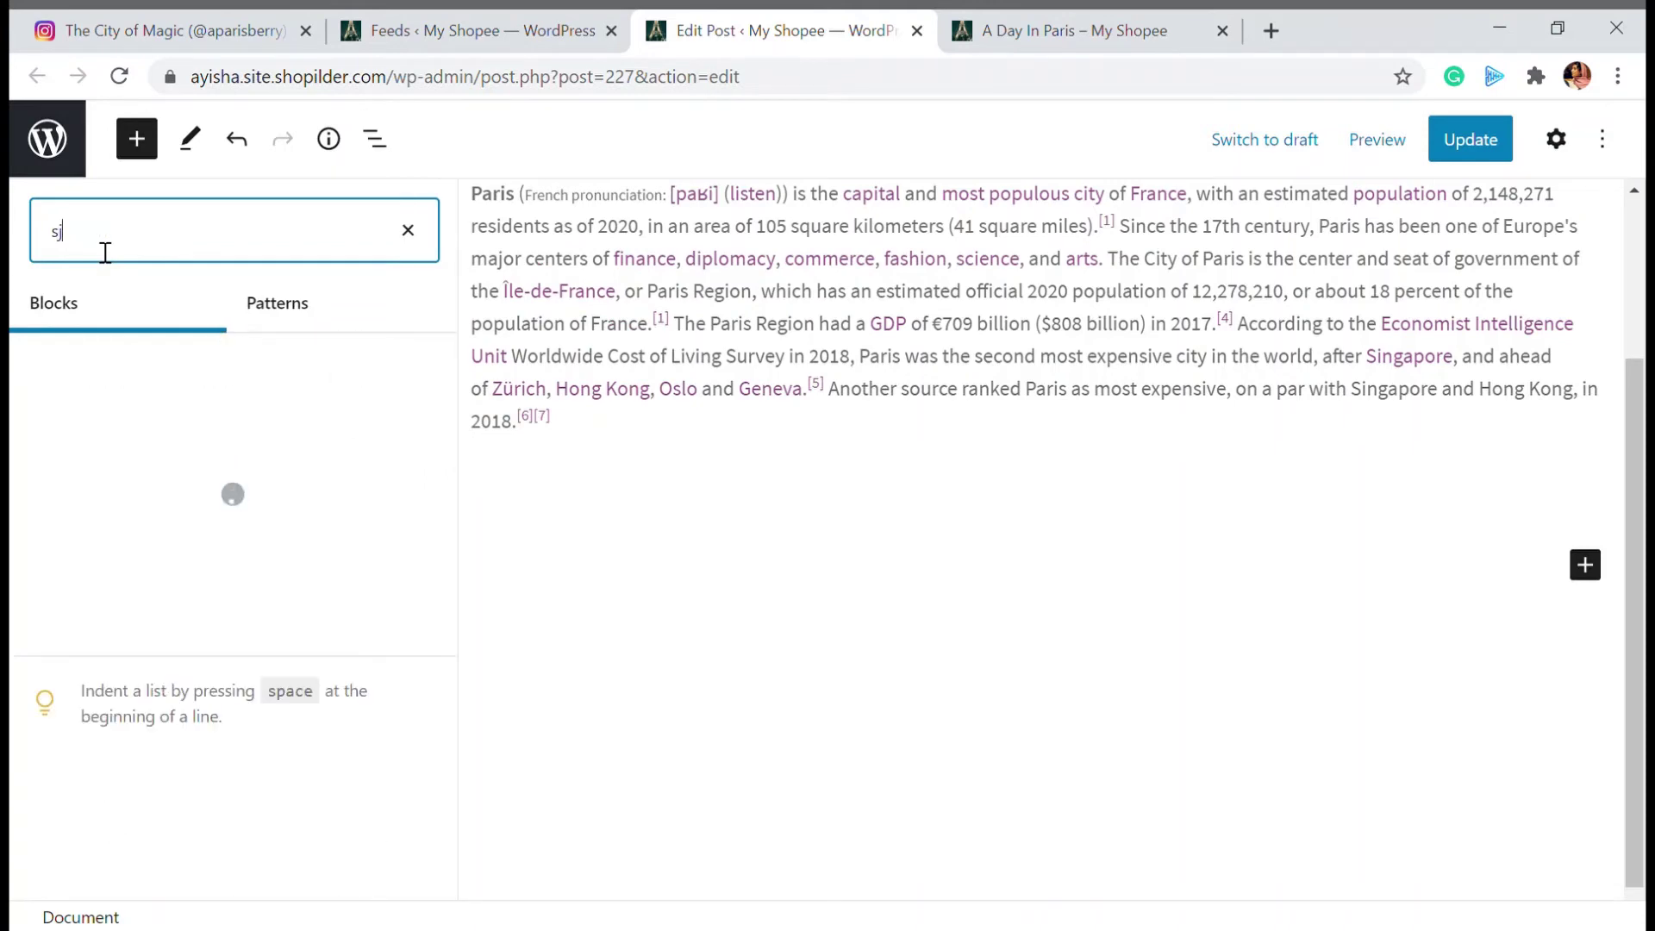
{"action": "key", "text": "BackSpace"}
{"action": "type", "text": "hor"}
{"action": "left_click", "coordinate": [96, 465]}
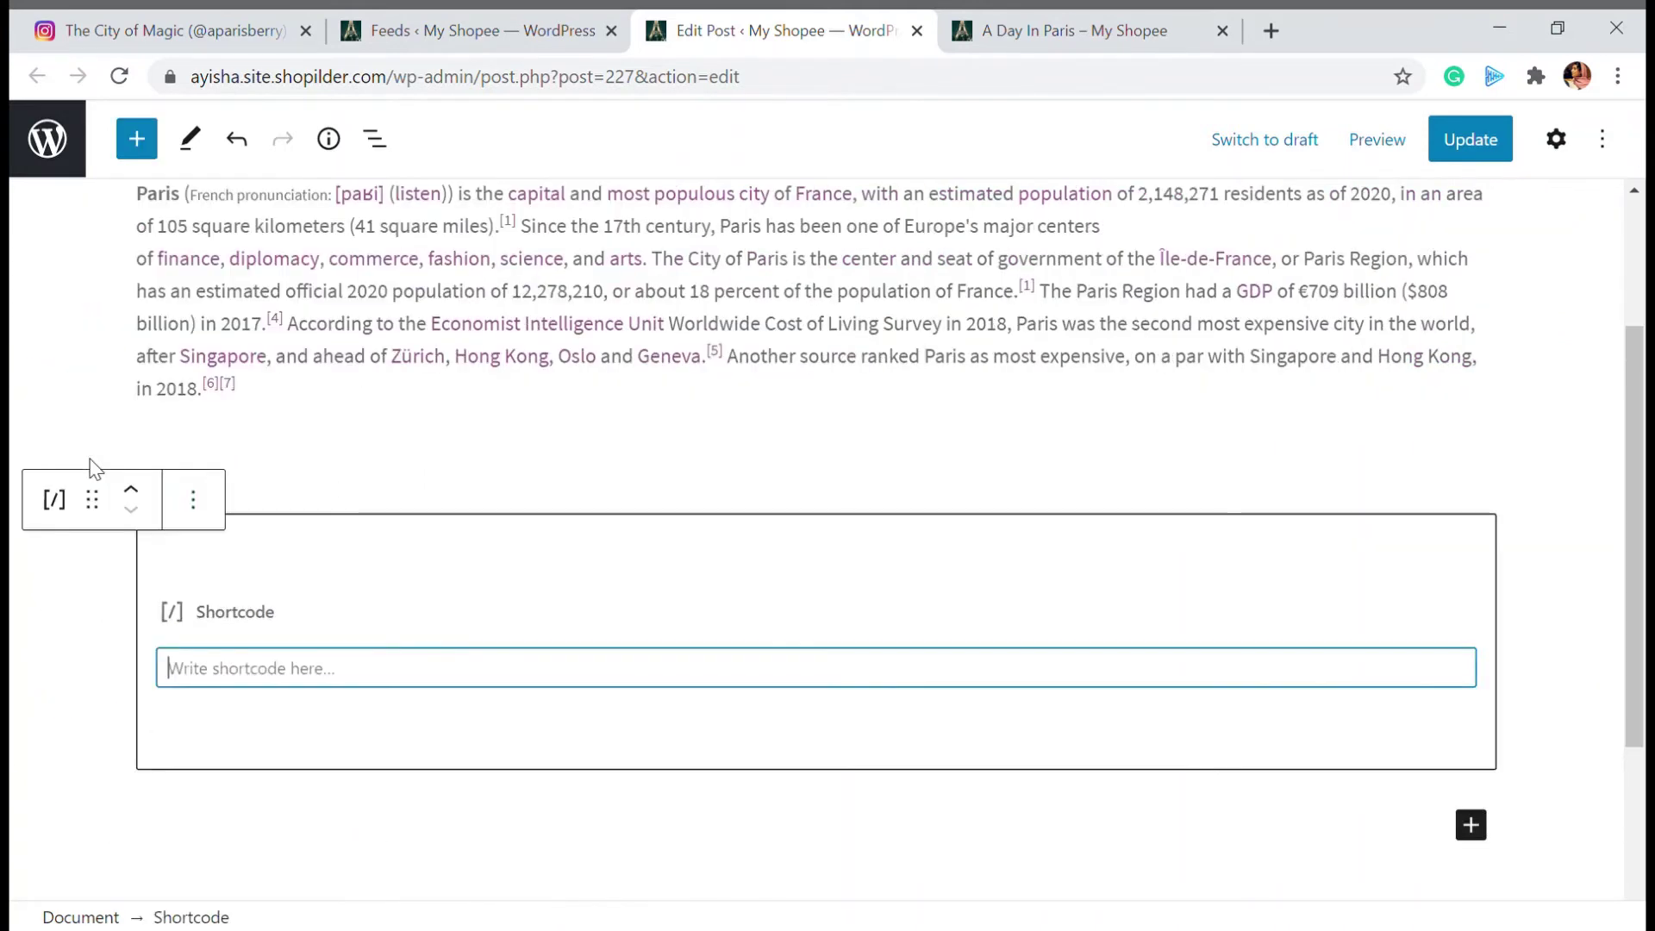
{"action": "type", "text": "[insta-gallery id=\"2\"]"}
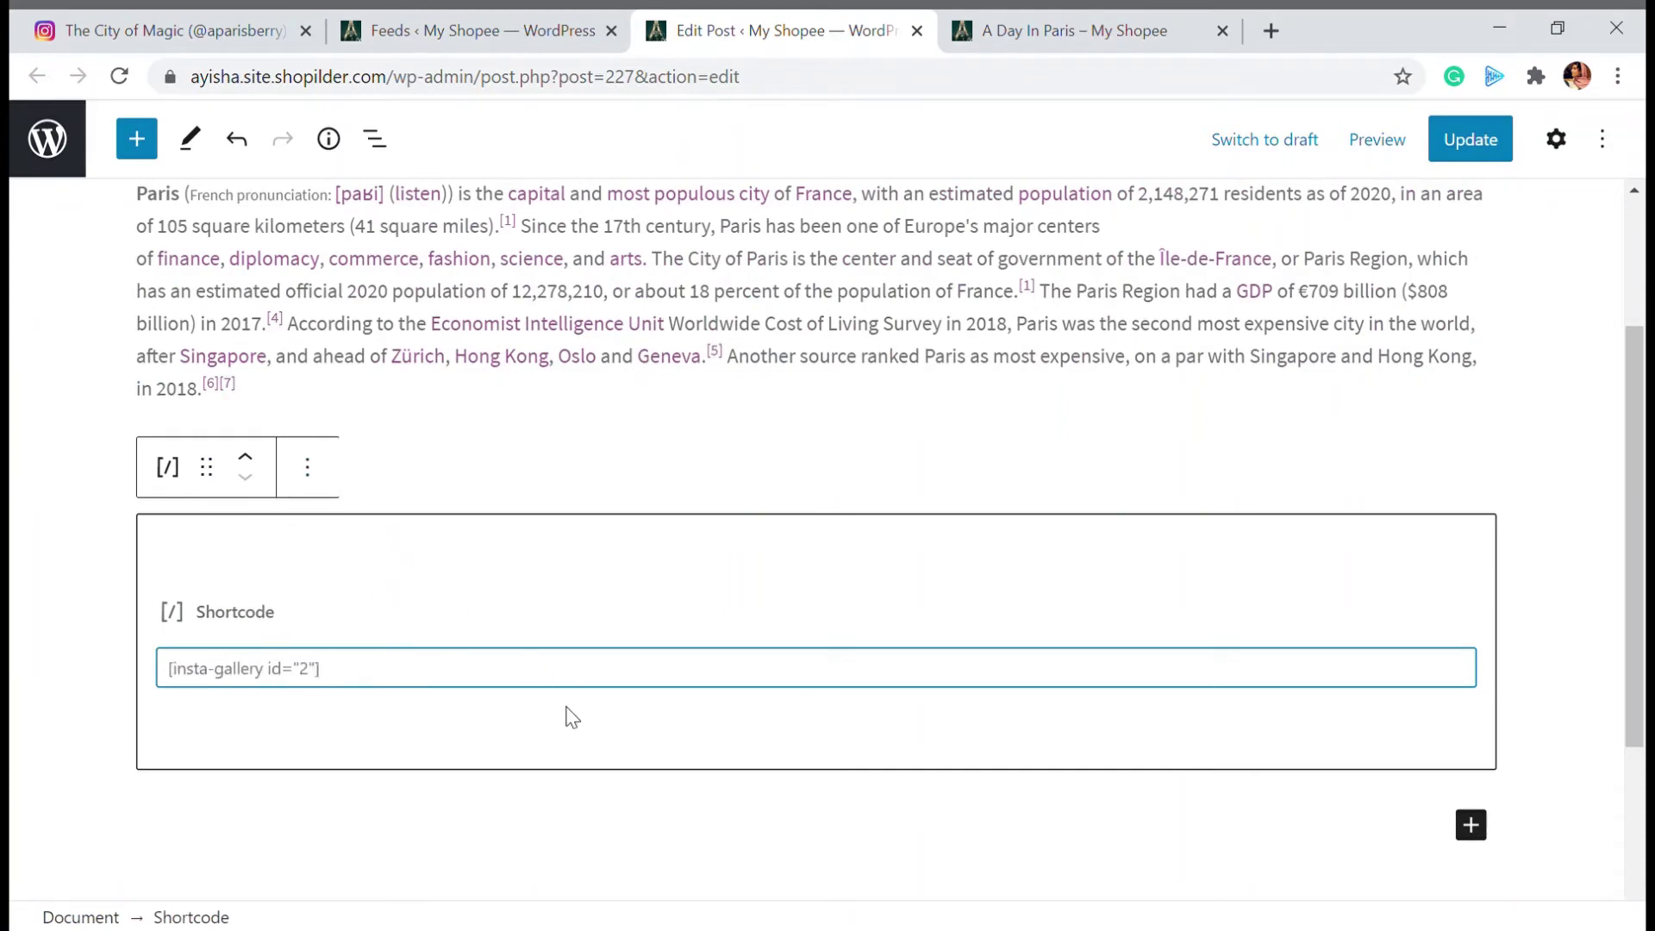
Delete the extra empty paragraph, update the post and open its live page
{"action": "scroll", "coordinate": [569, 724], "scroll_direction": "down", "scroll_amount": 3}
{"action": "left_click", "coordinate": [431, 701]}
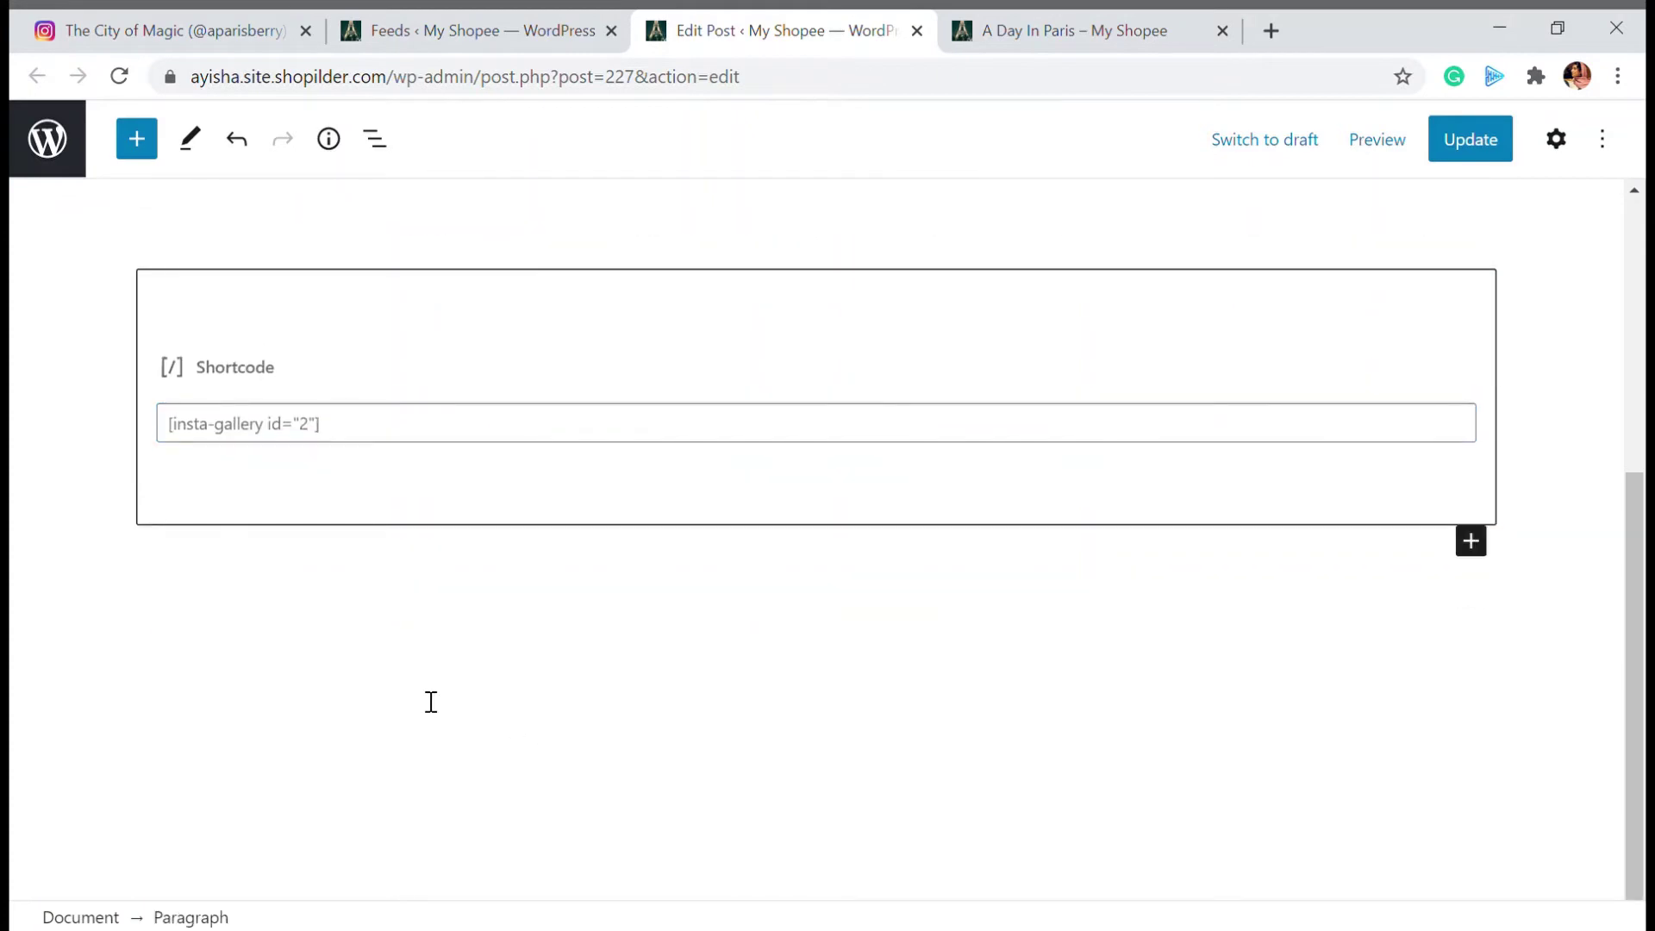
{"action": "key", "text": "Return"}
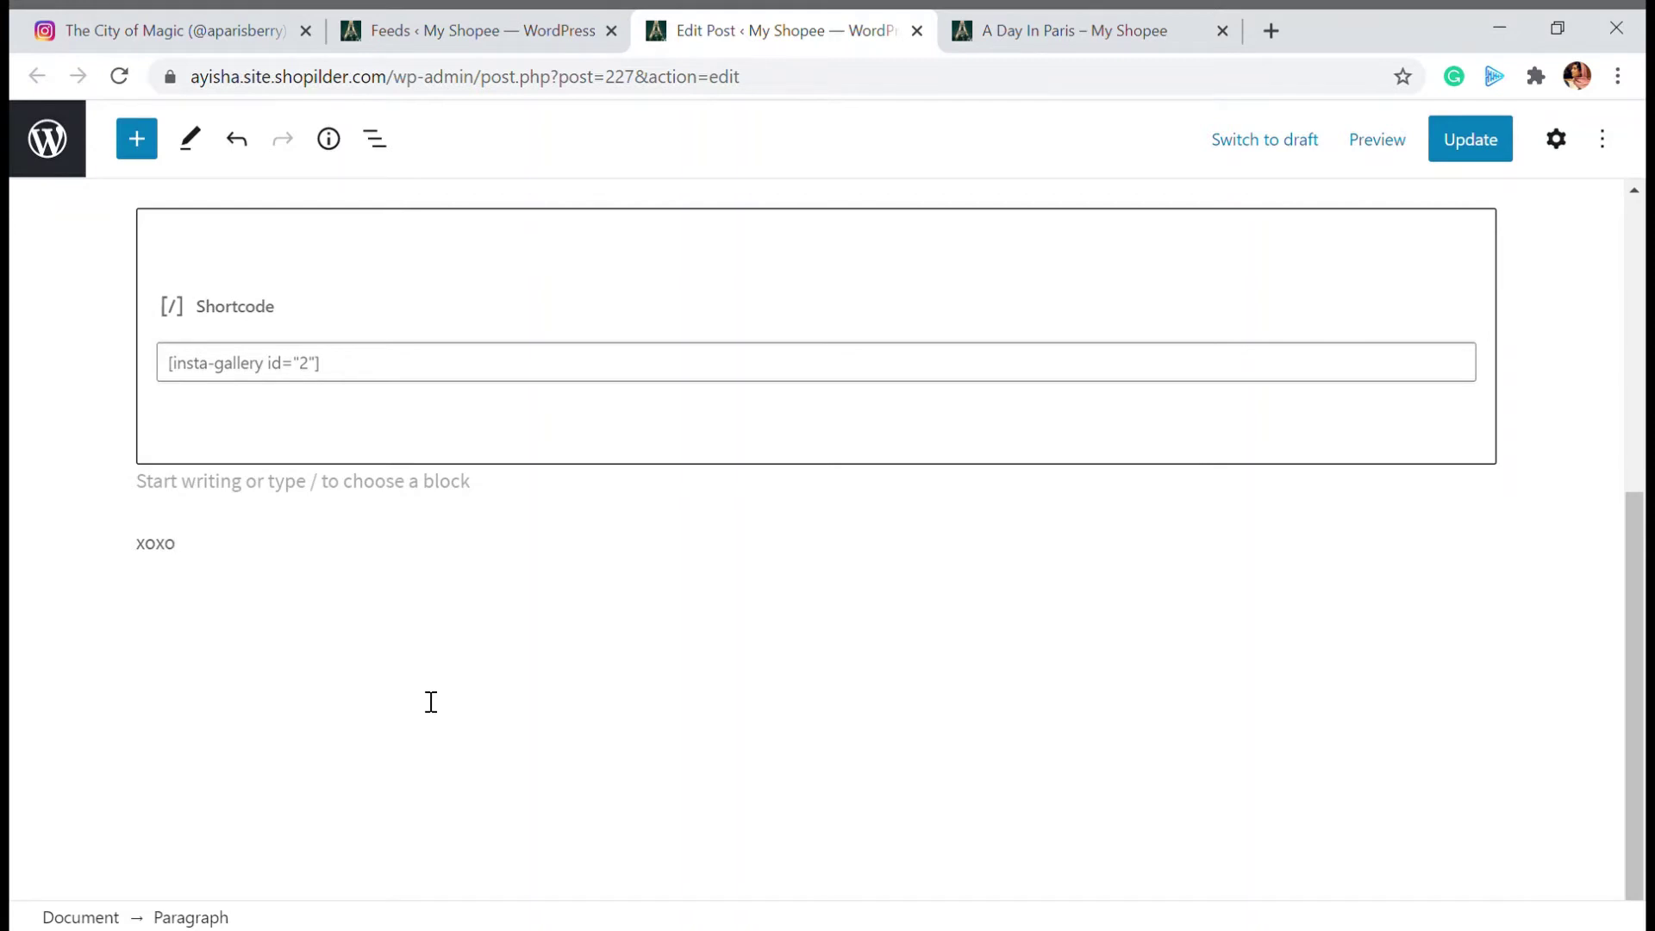
{"action": "key", "text": "Delete"}
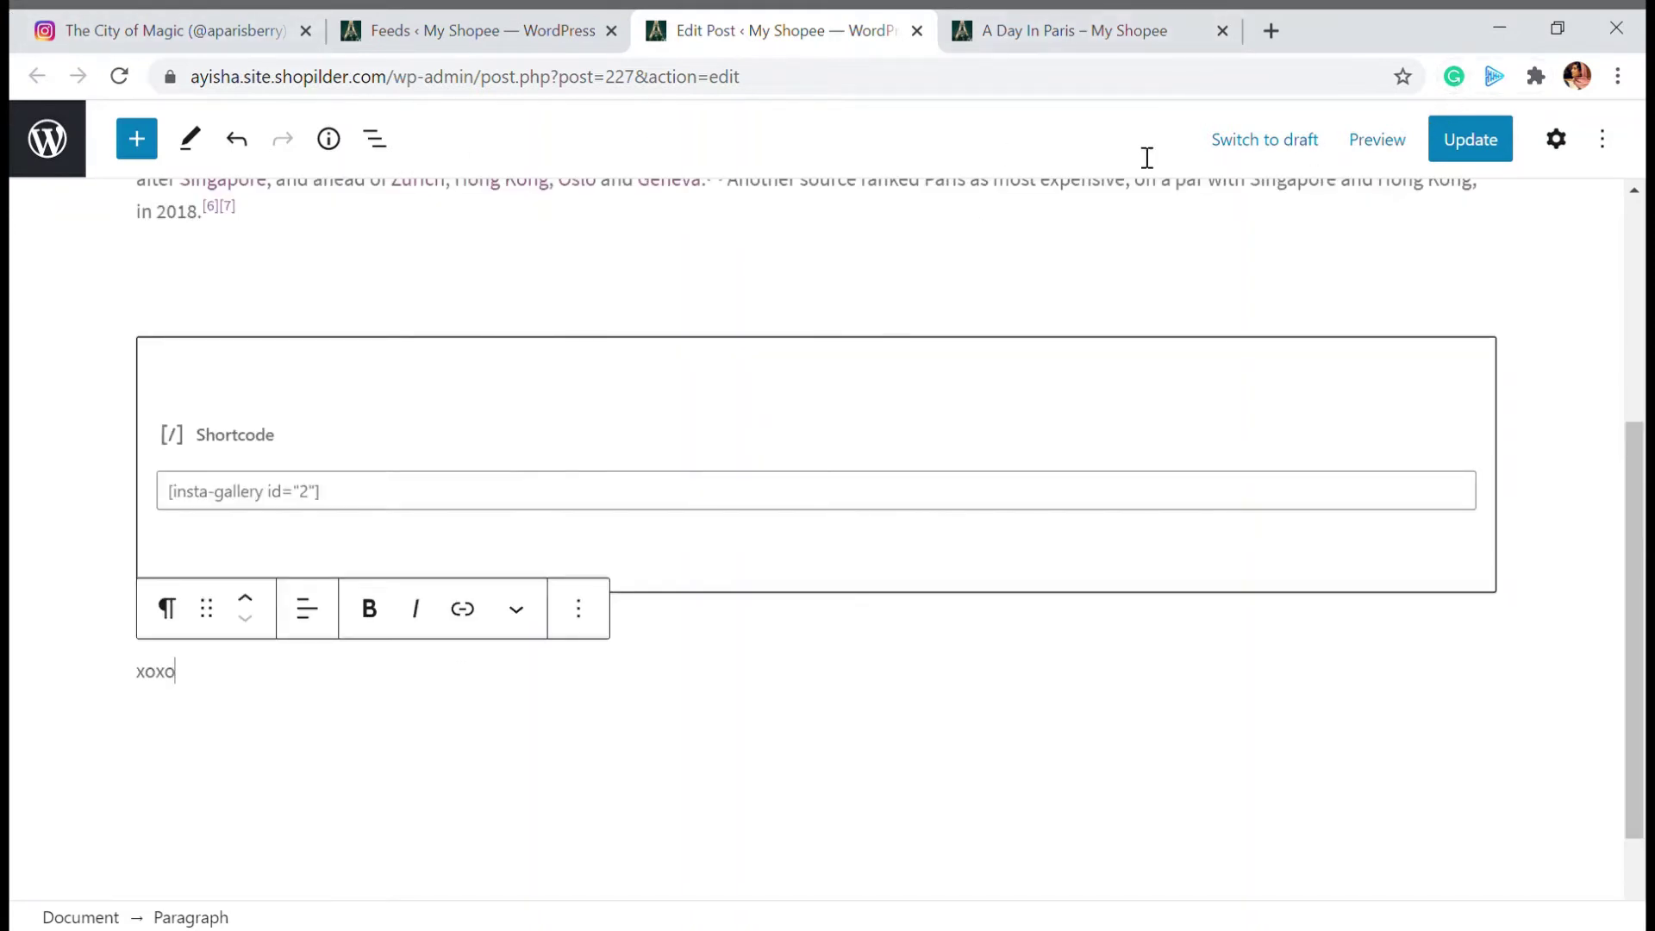
{"action": "left_click", "coordinate": [1491, 142]}
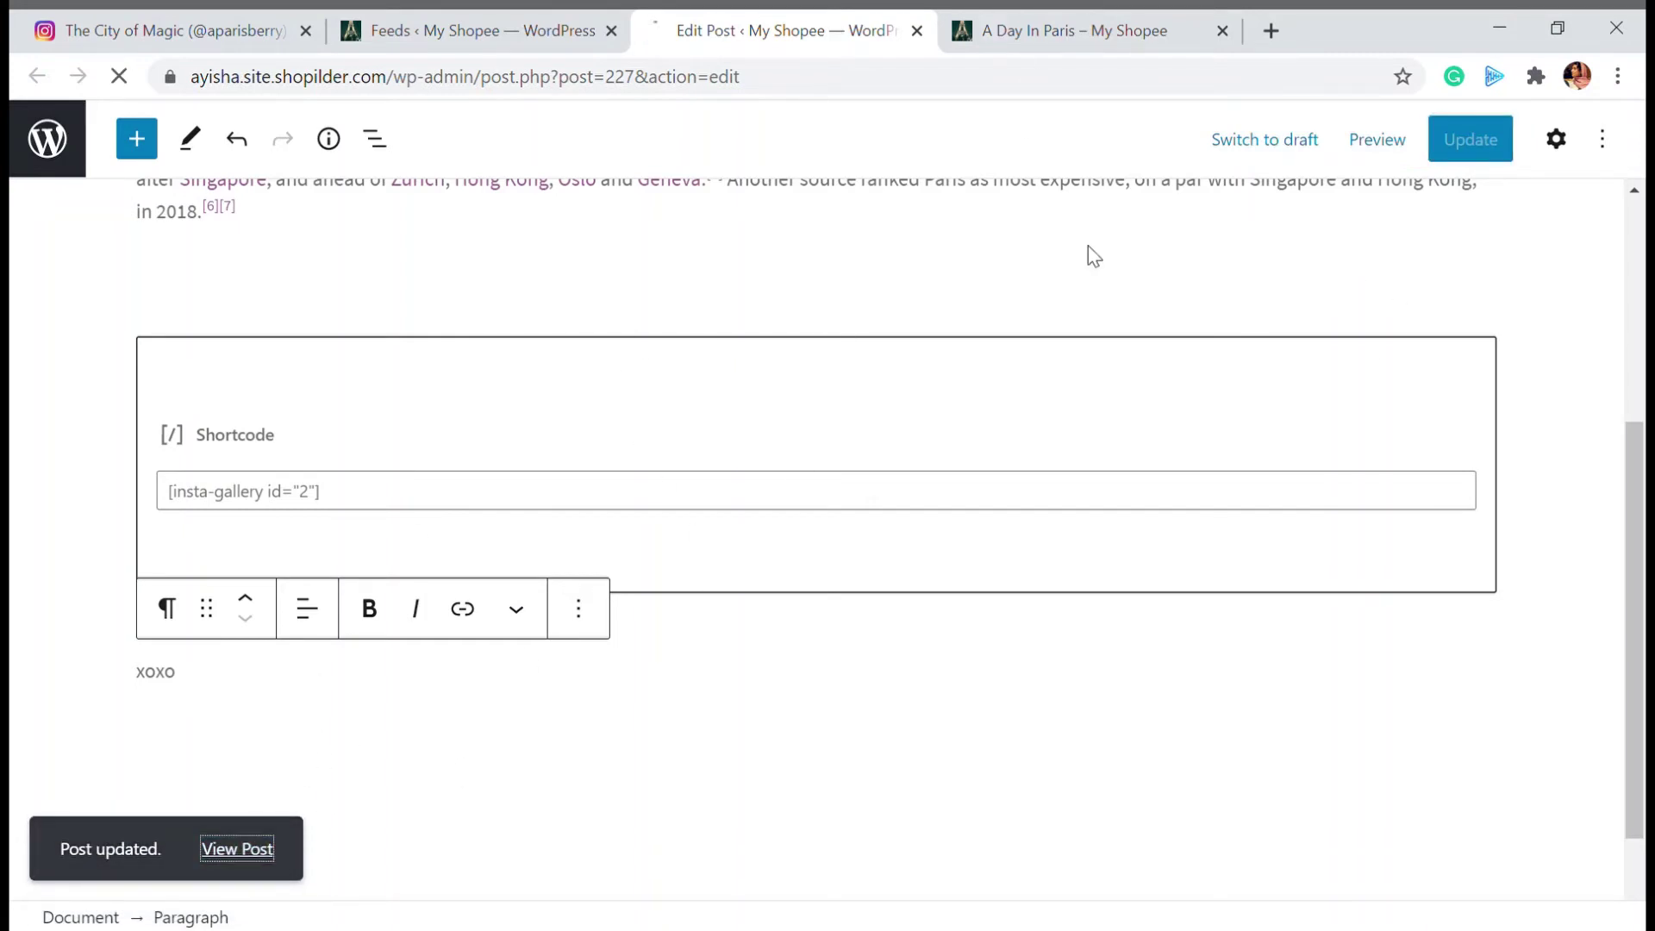
{"action": "left_click", "coordinate": [1217, 21]}
Reload the published A Day In Paris post so the Instagram gallery appears
{"action": "left_click", "coordinate": [811, 21]}
{"action": "left_click", "coordinate": [1062, 29]}
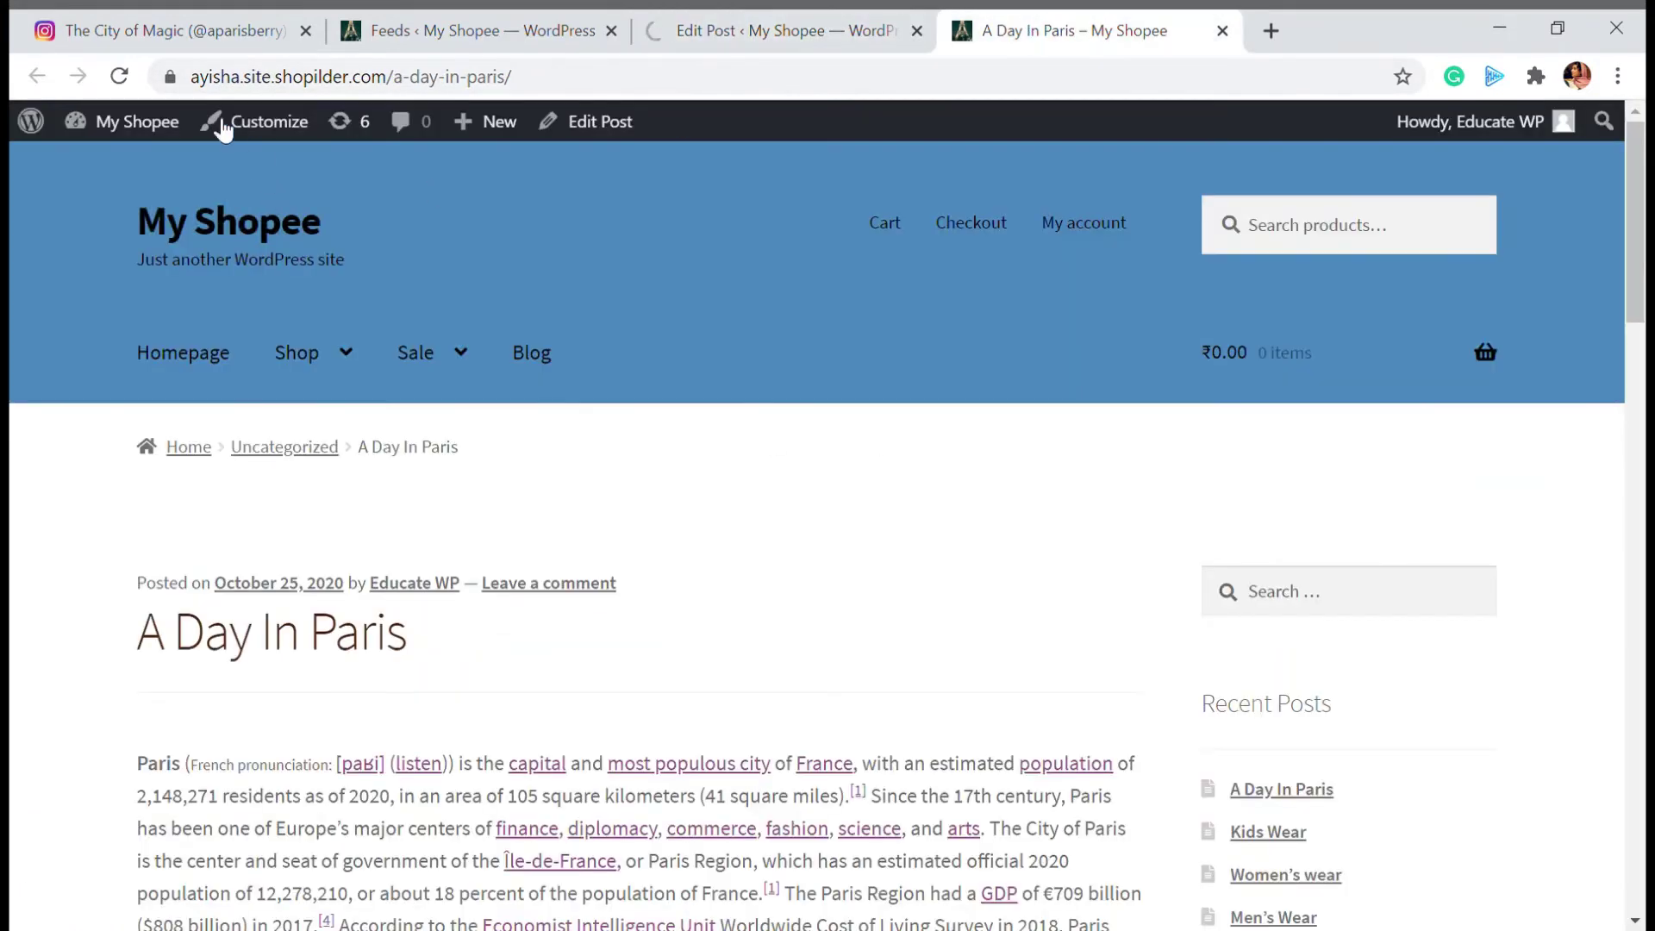
{"action": "left_click", "coordinate": [119, 76]}
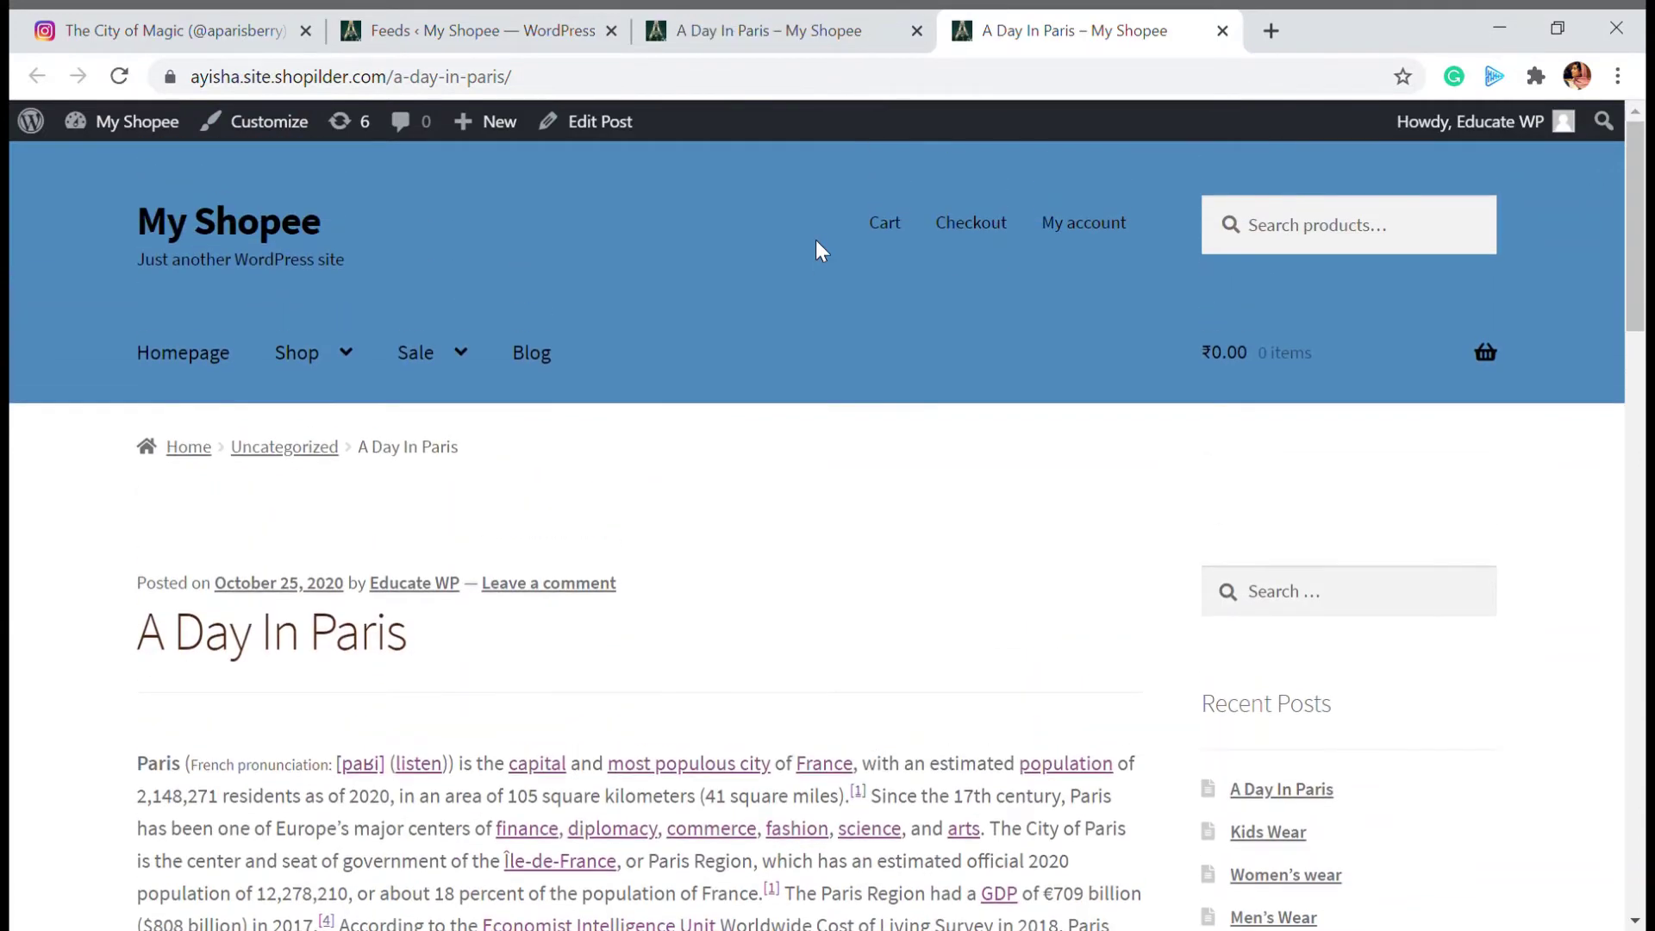
{"action": "scroll", "coordinate": [819, 252], "scroll_direction": "down", "scroll_amount": 4}
{"action": "scroll", "coordinate": [797, 246], "scroll_direction": "up", "scroll_amount": 3}
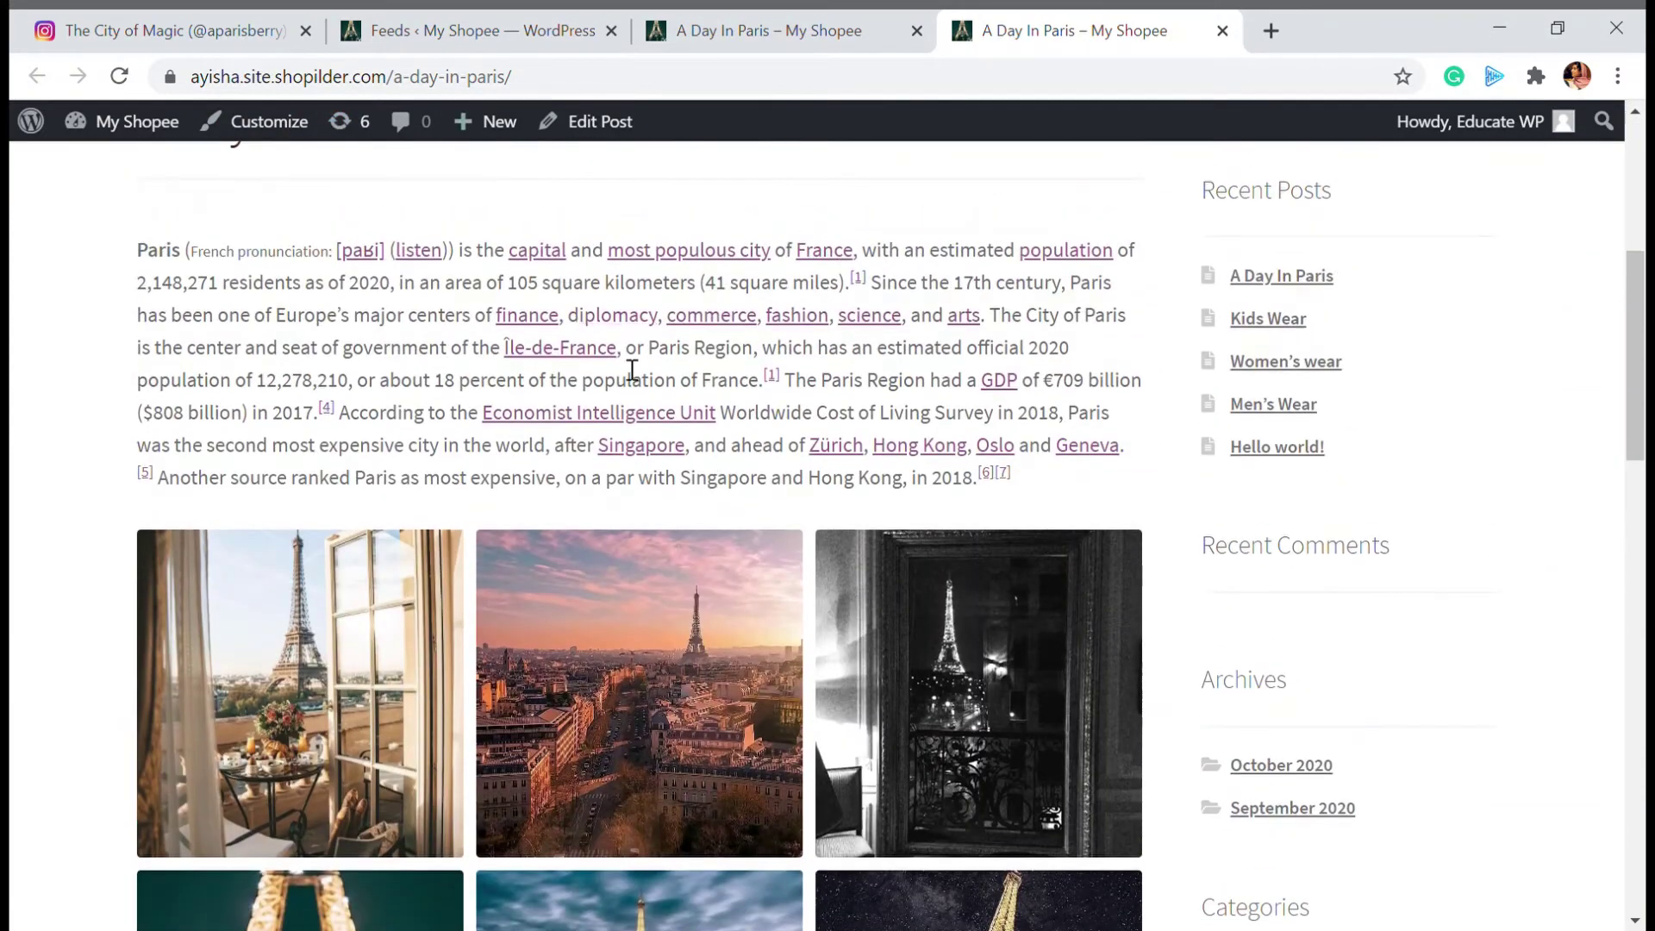
{"action": "scroll", "coordinate": [690, 517], "scroll_direction": "down", "scroll_amount": 4}
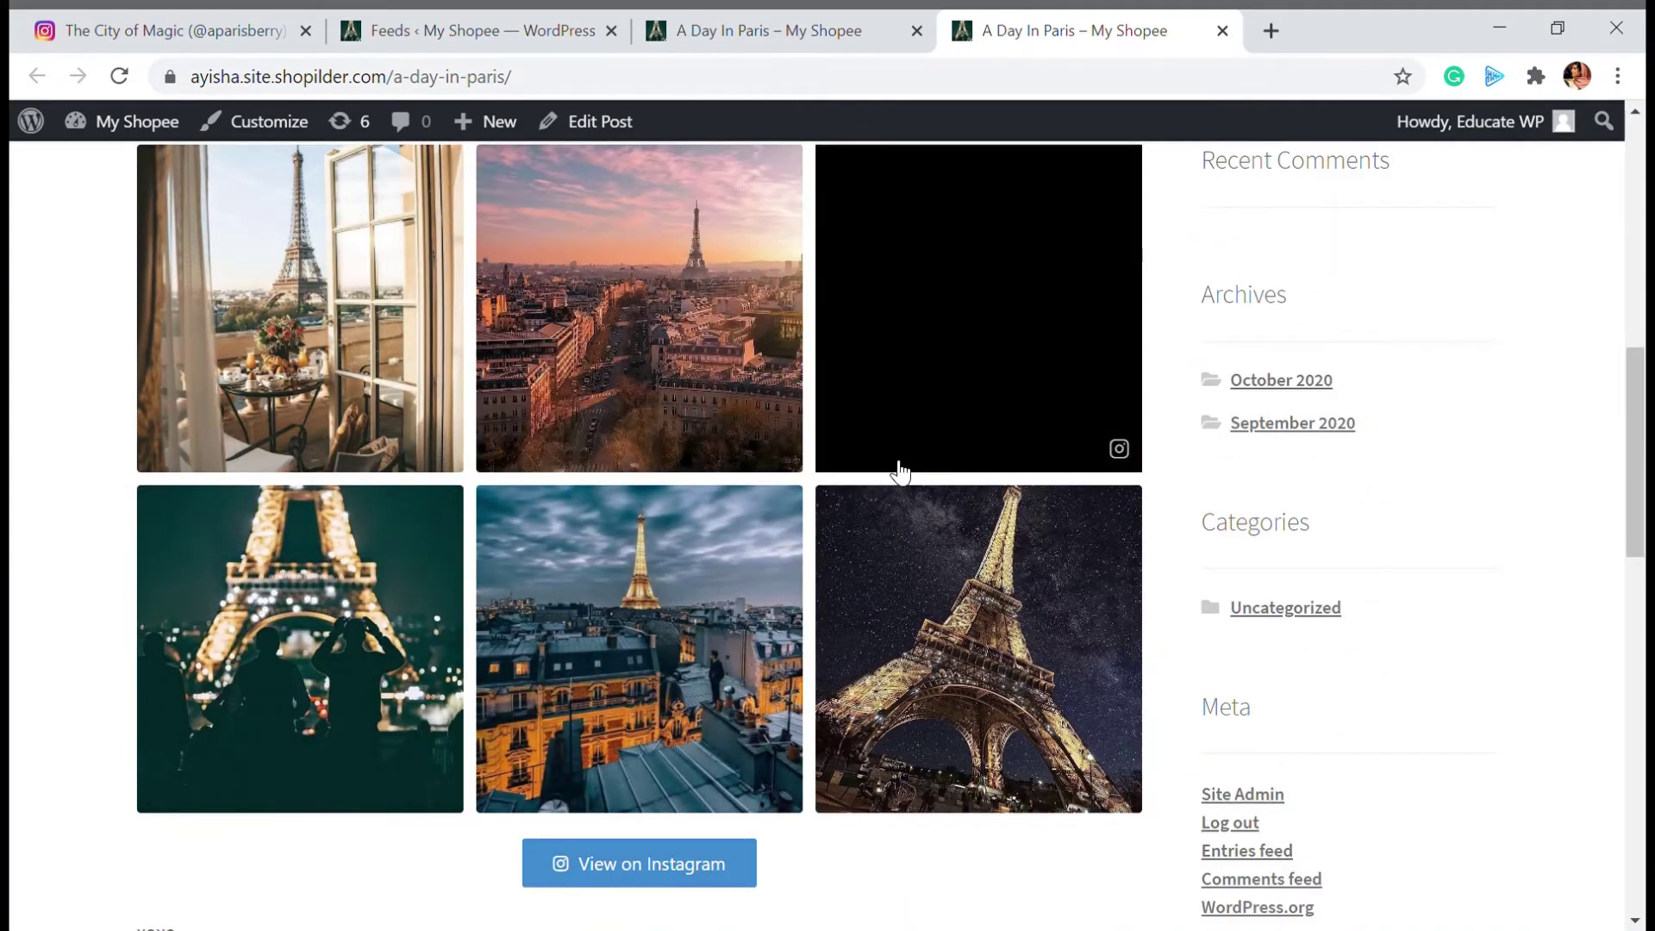
{"action": "scroll", "coordinate": [948, 470], "scroll_direction": "up", "scroll_amount": 4}
{"action": "scroll", "coordinate": [891, 466], "scroll_direction": "down", "scroll_amount": 6}
{"action": "scroll", "coordinate": [775, 478], "scroll_direction": "up", "scroll_amount": 3}
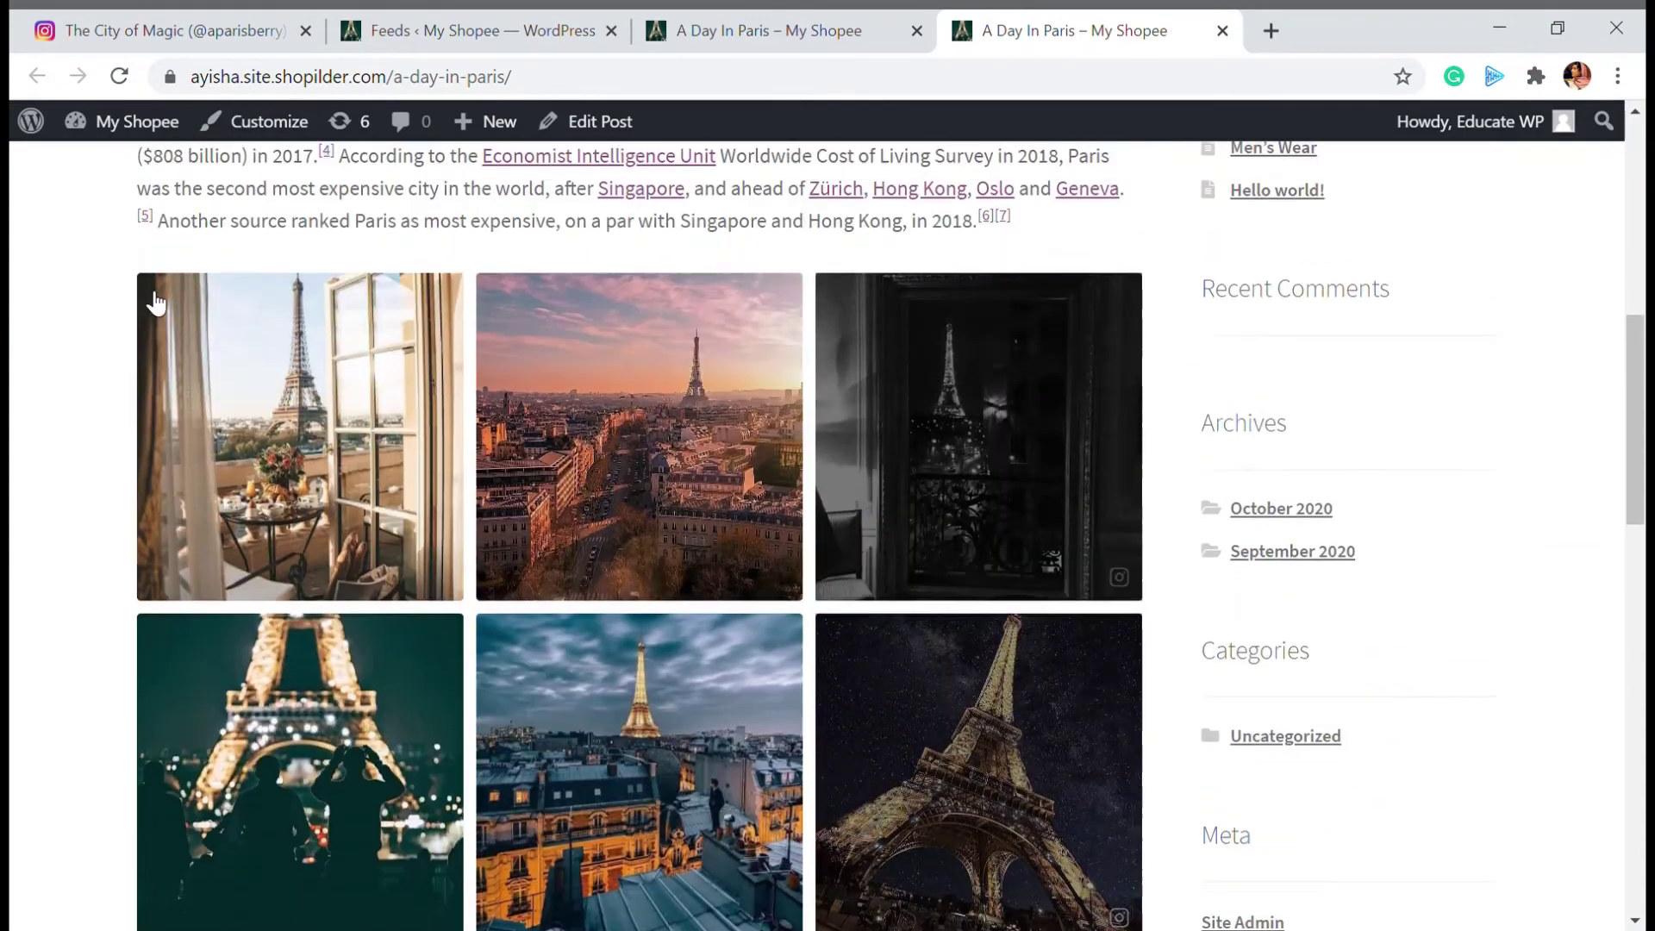
{"action": "scroll", "coordinate": [728, 487], "scroll_direction": "down", "scroll_amount": 1}
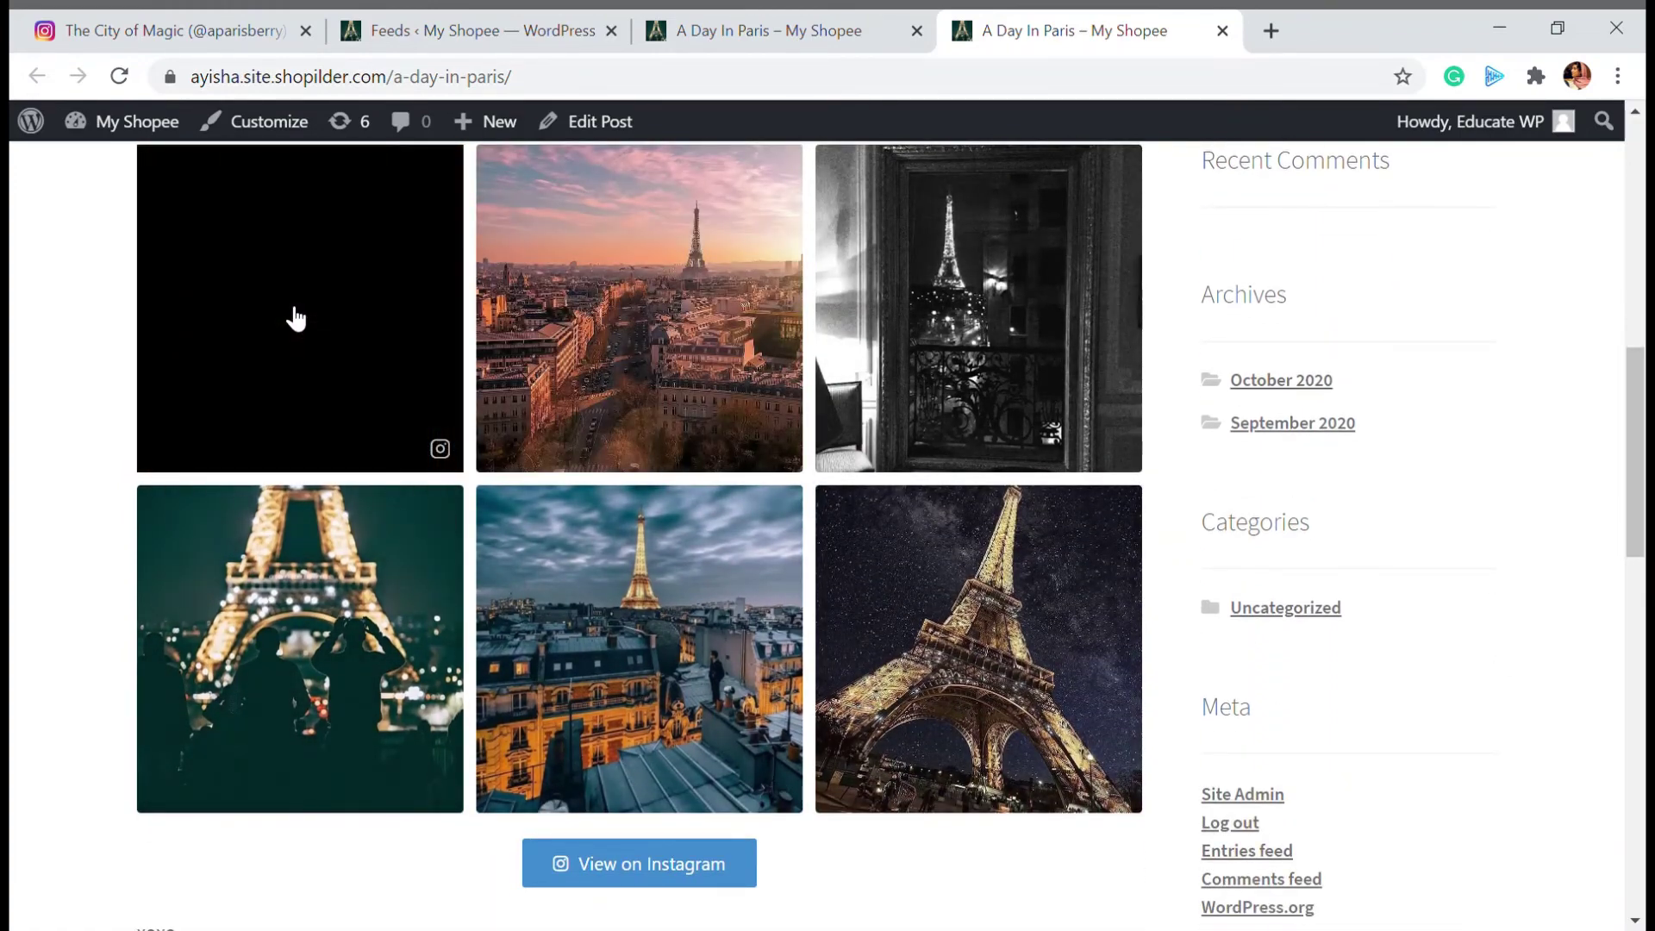
View the first grid photo in the lightbox, close it, and scroll through the six-photo gallery
{"action": "left_click", "coordinate": [296, 319]}
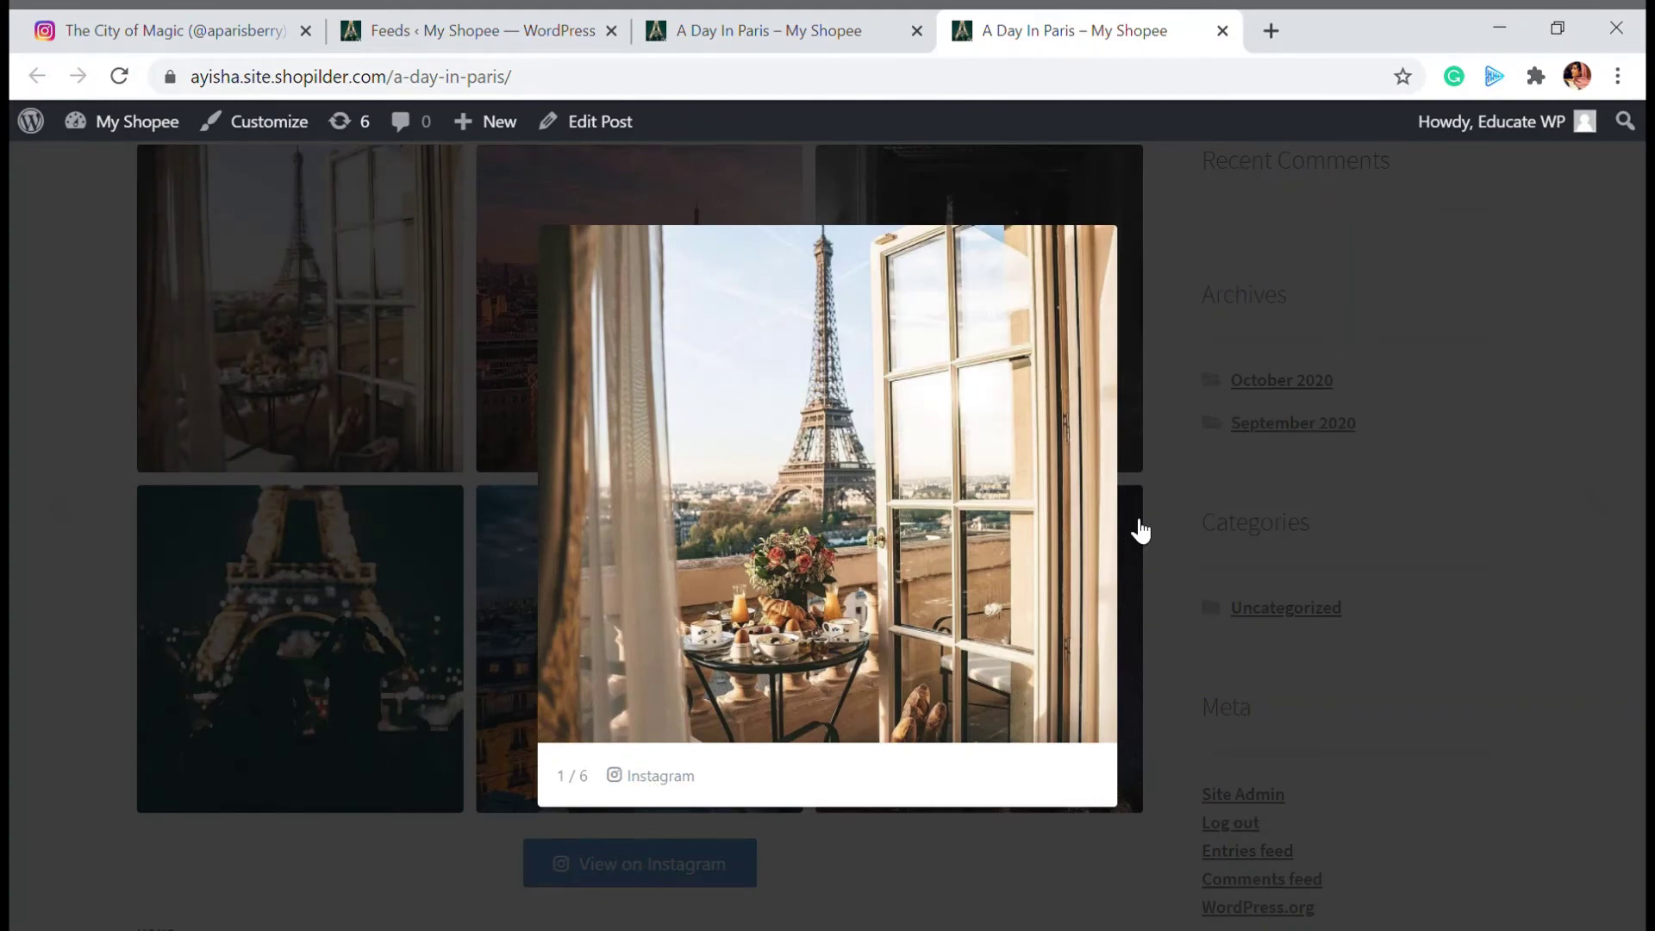
{"action": "left_click", "coordinate": [1191, 294]}
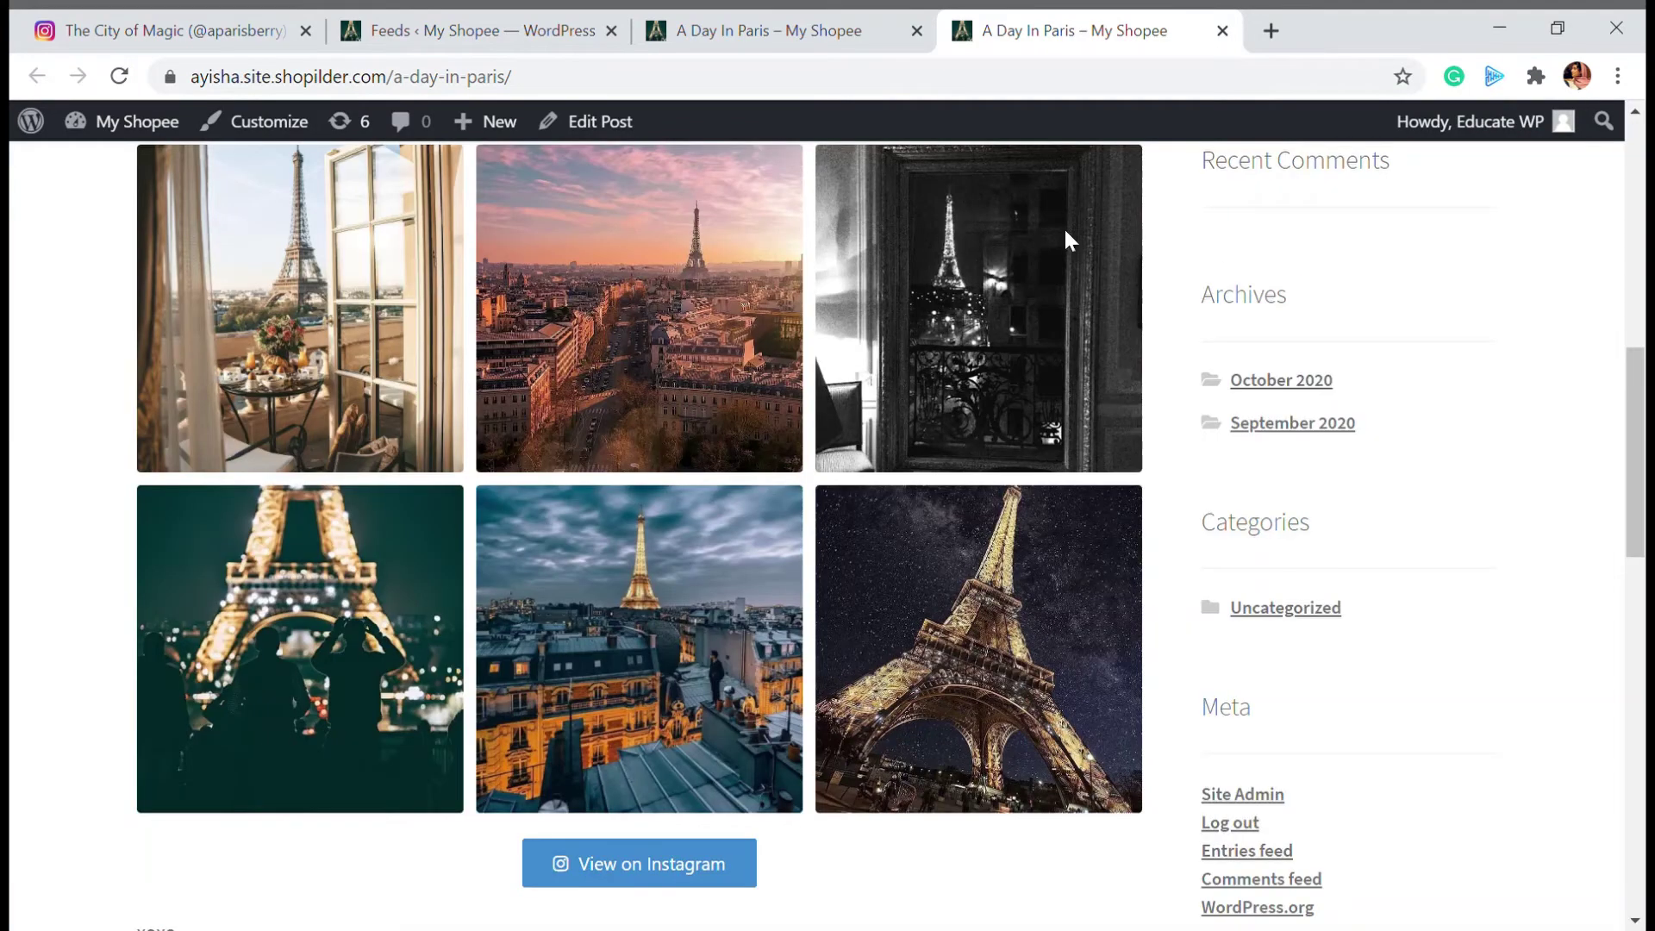
{"action": "scroll", "coordinate": [635, 693], "scroll_direction": "down", "scroll_amount": 5}
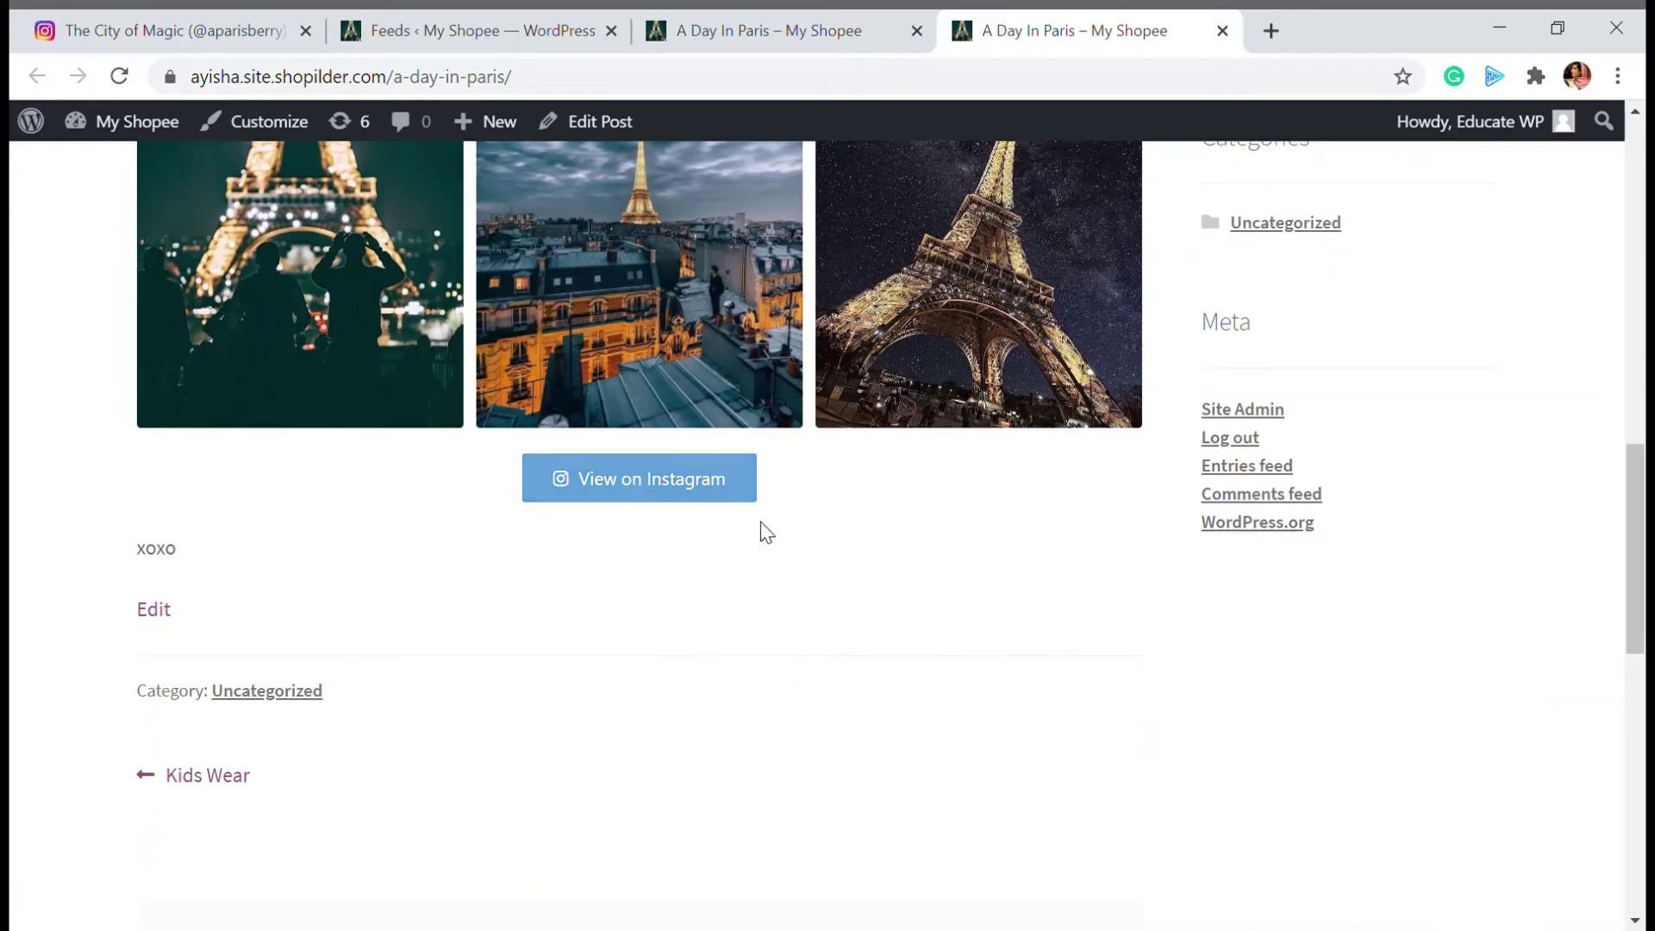
{"action": "scroll", "coordinate": [833, 668], "scroll_direction": "up", "scroll_amount": 15}
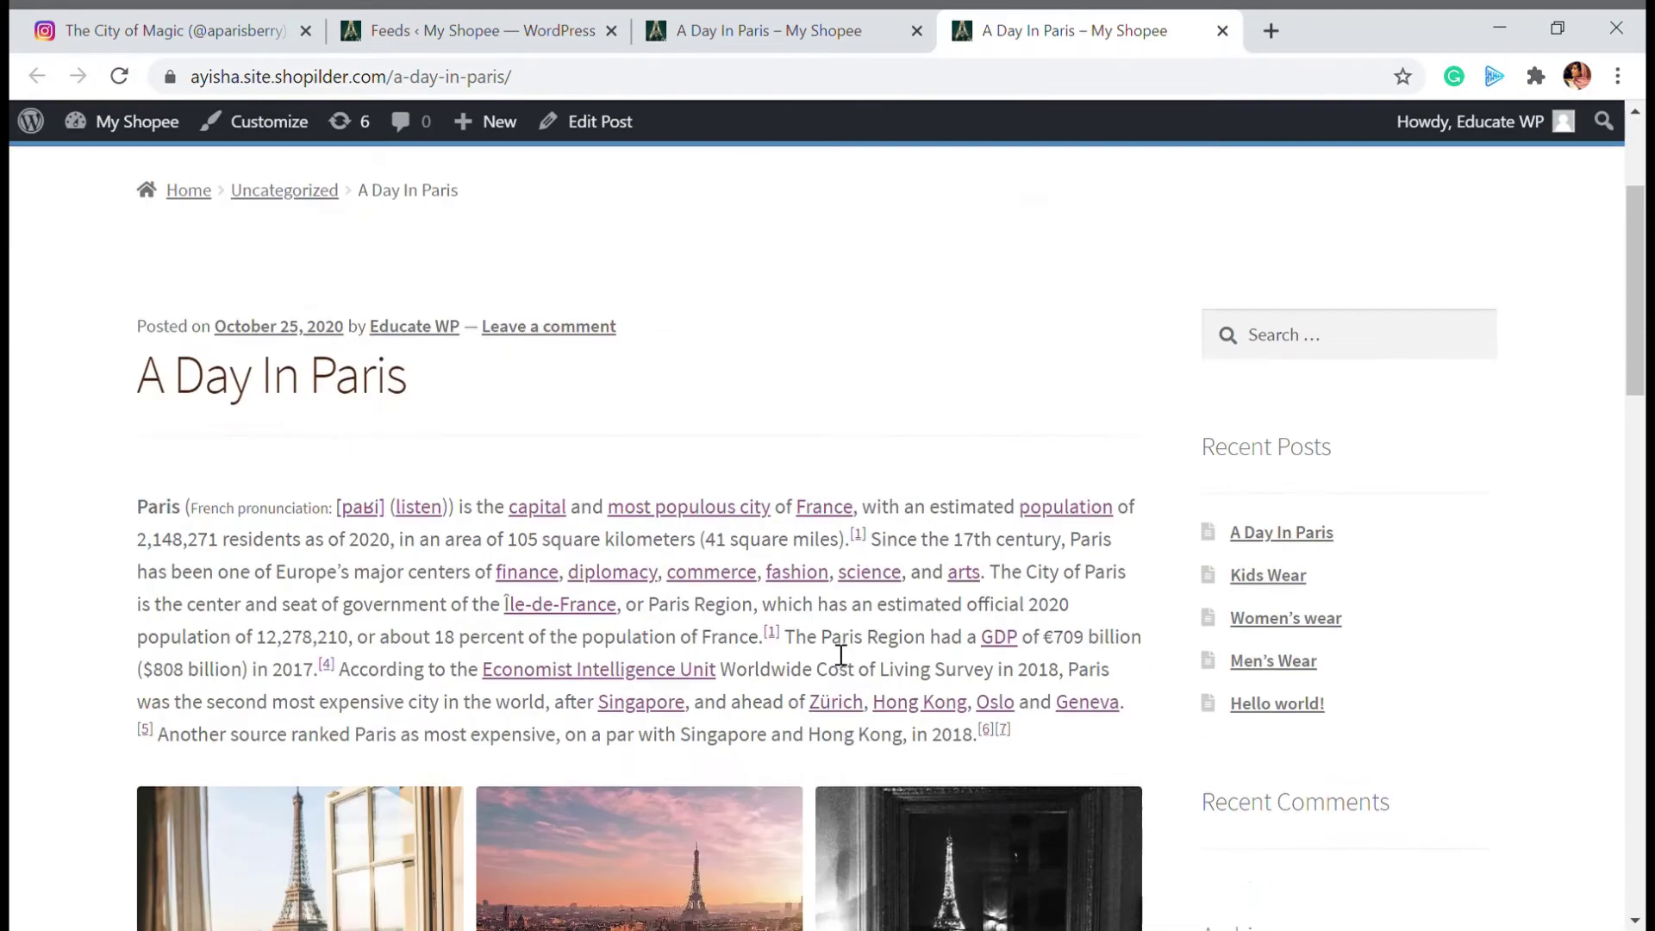
{"action": "scroll", "coordinate": [836, 651], "scroll_direction": "down", "scroll_amount": 10}
{"action": "scroll", "coordinate": [831, 647], "scroll_direction": "up", "scroll_amount": 2}
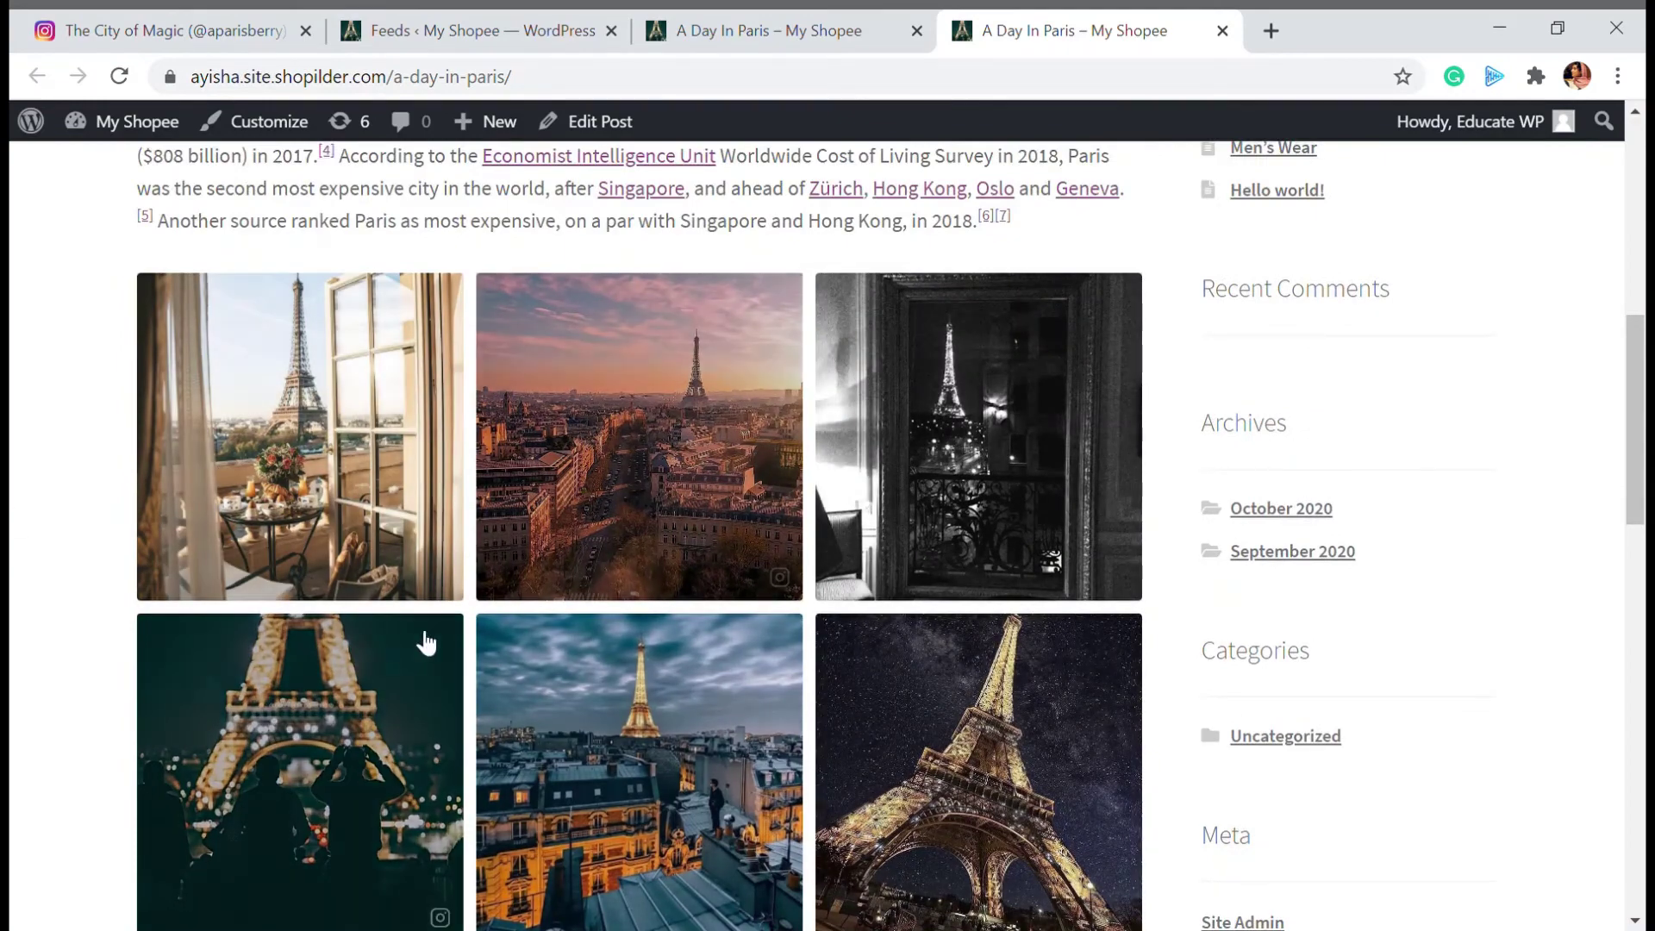
{"action": "scroll", "coordinate": [732, 552], "scroll_direction": "up", "scroll_amount": 8}
{"action": "scroll", "coordinate": [729, 539], "scroll_direction": "up", "scroll_amount": 1}
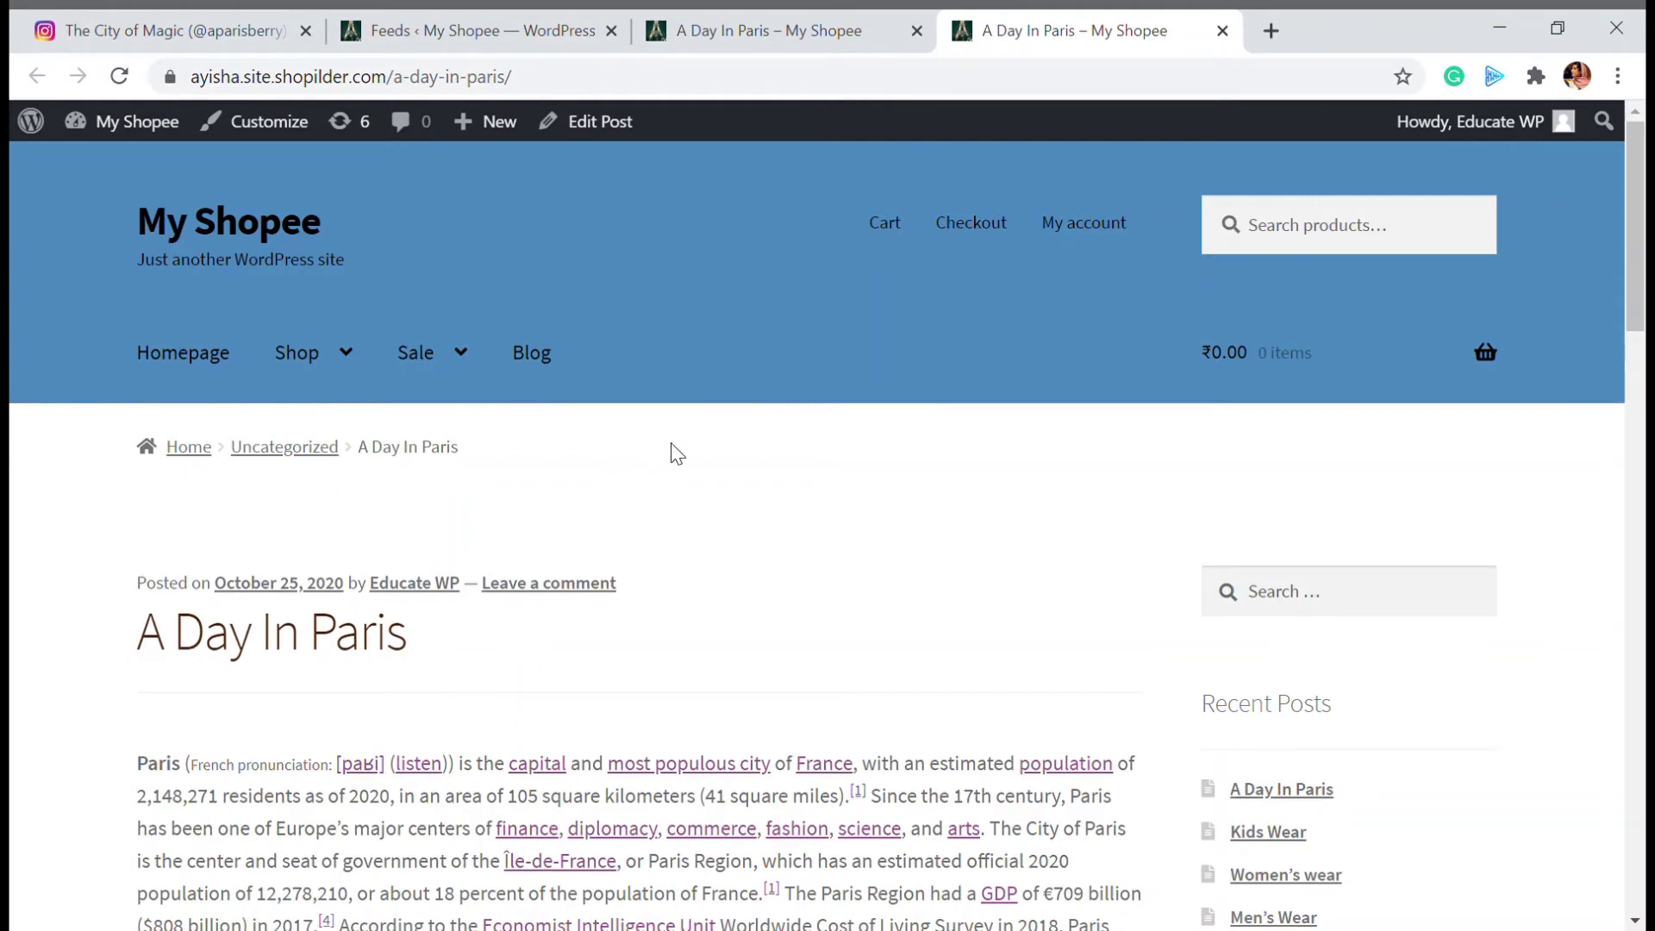
{"action": "scroll", "coordinate": [759, 379], "scroll_direction": "down", "scroll_amount": 3}
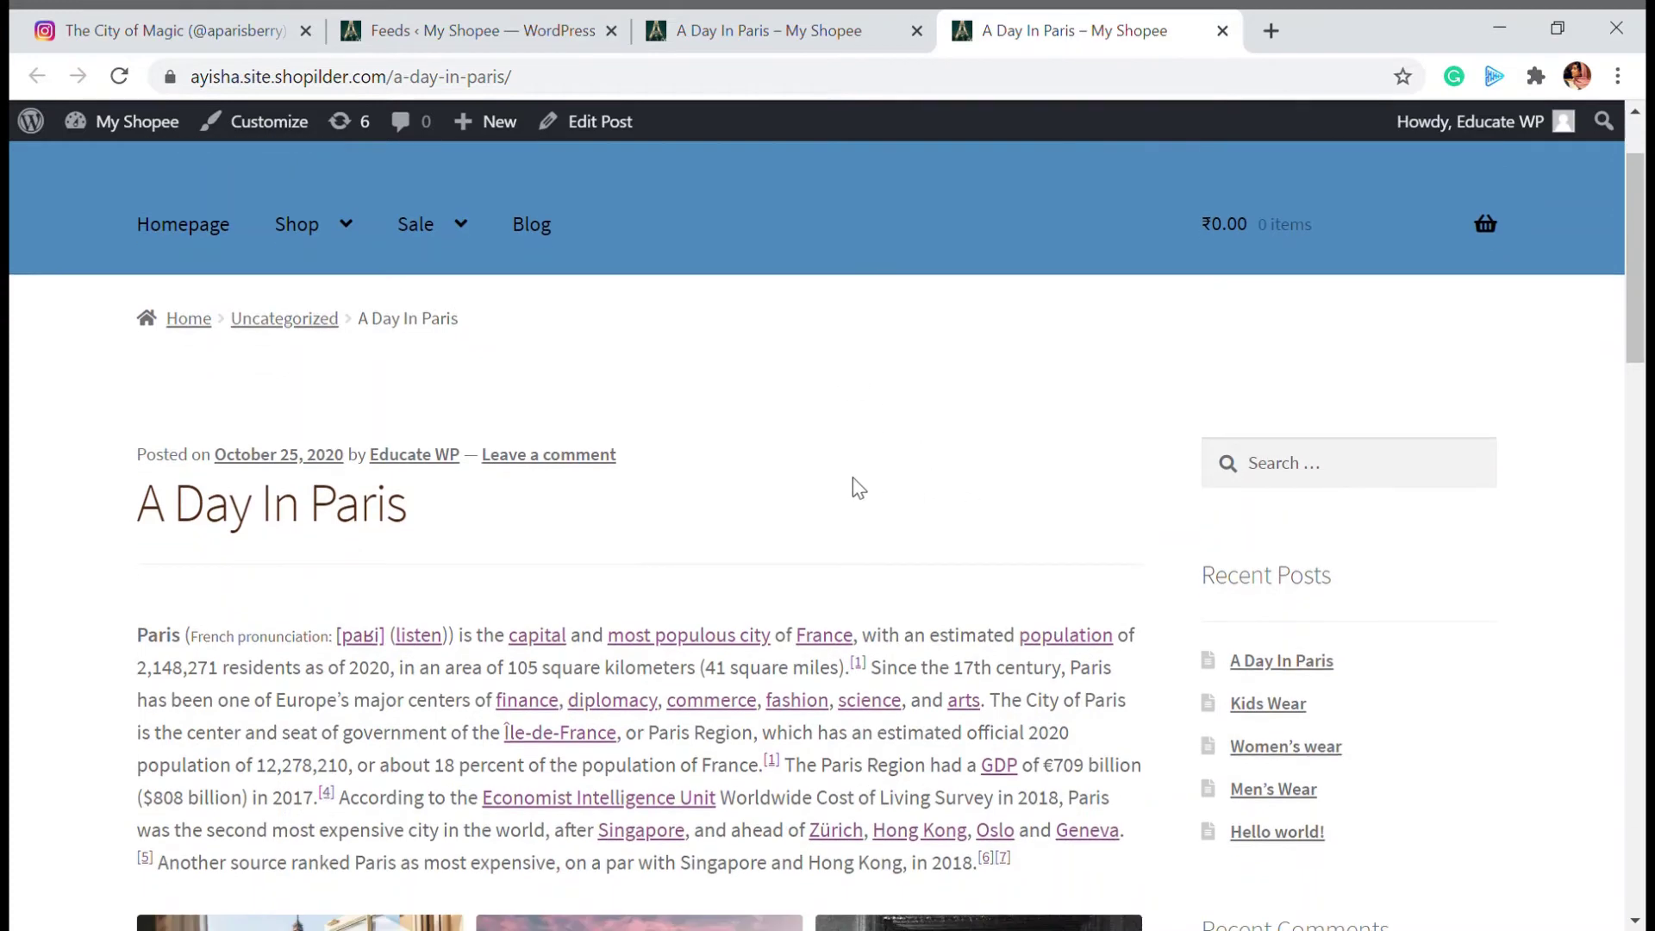
{"action": "scroll", "coordinate": [853, 478], "scroll_direction": "up", "scroll_amount": 3}
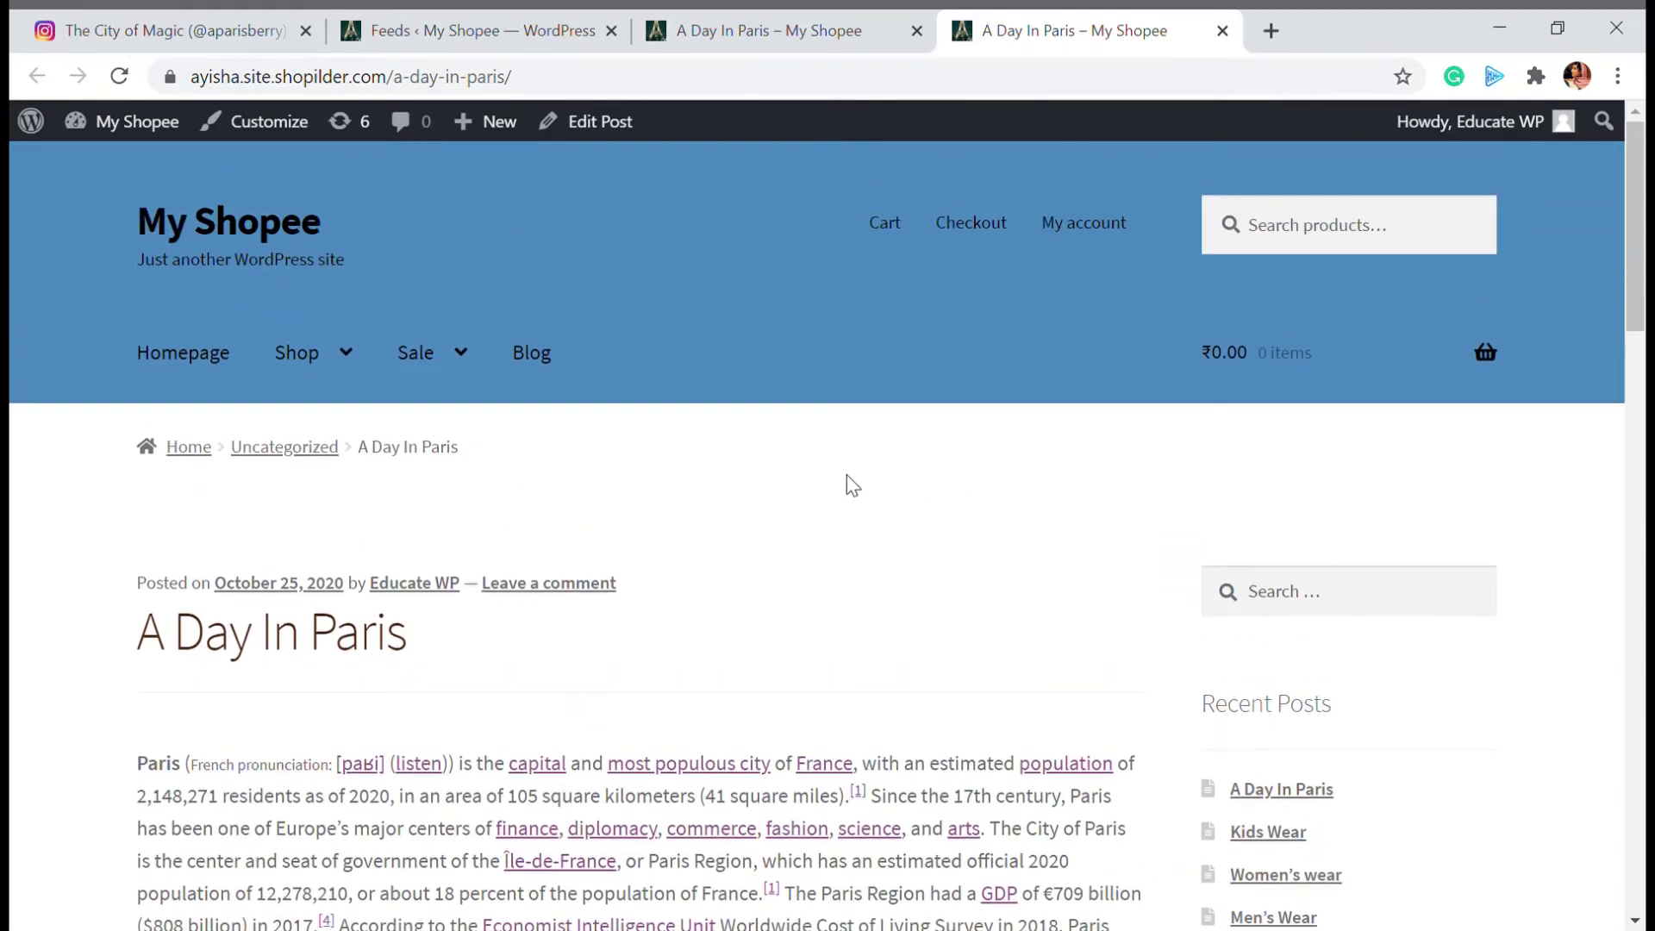
{"action": "scroll", "coordinate": [1370, 586], "scroll_direction": "down", "scroll_amount": 2}
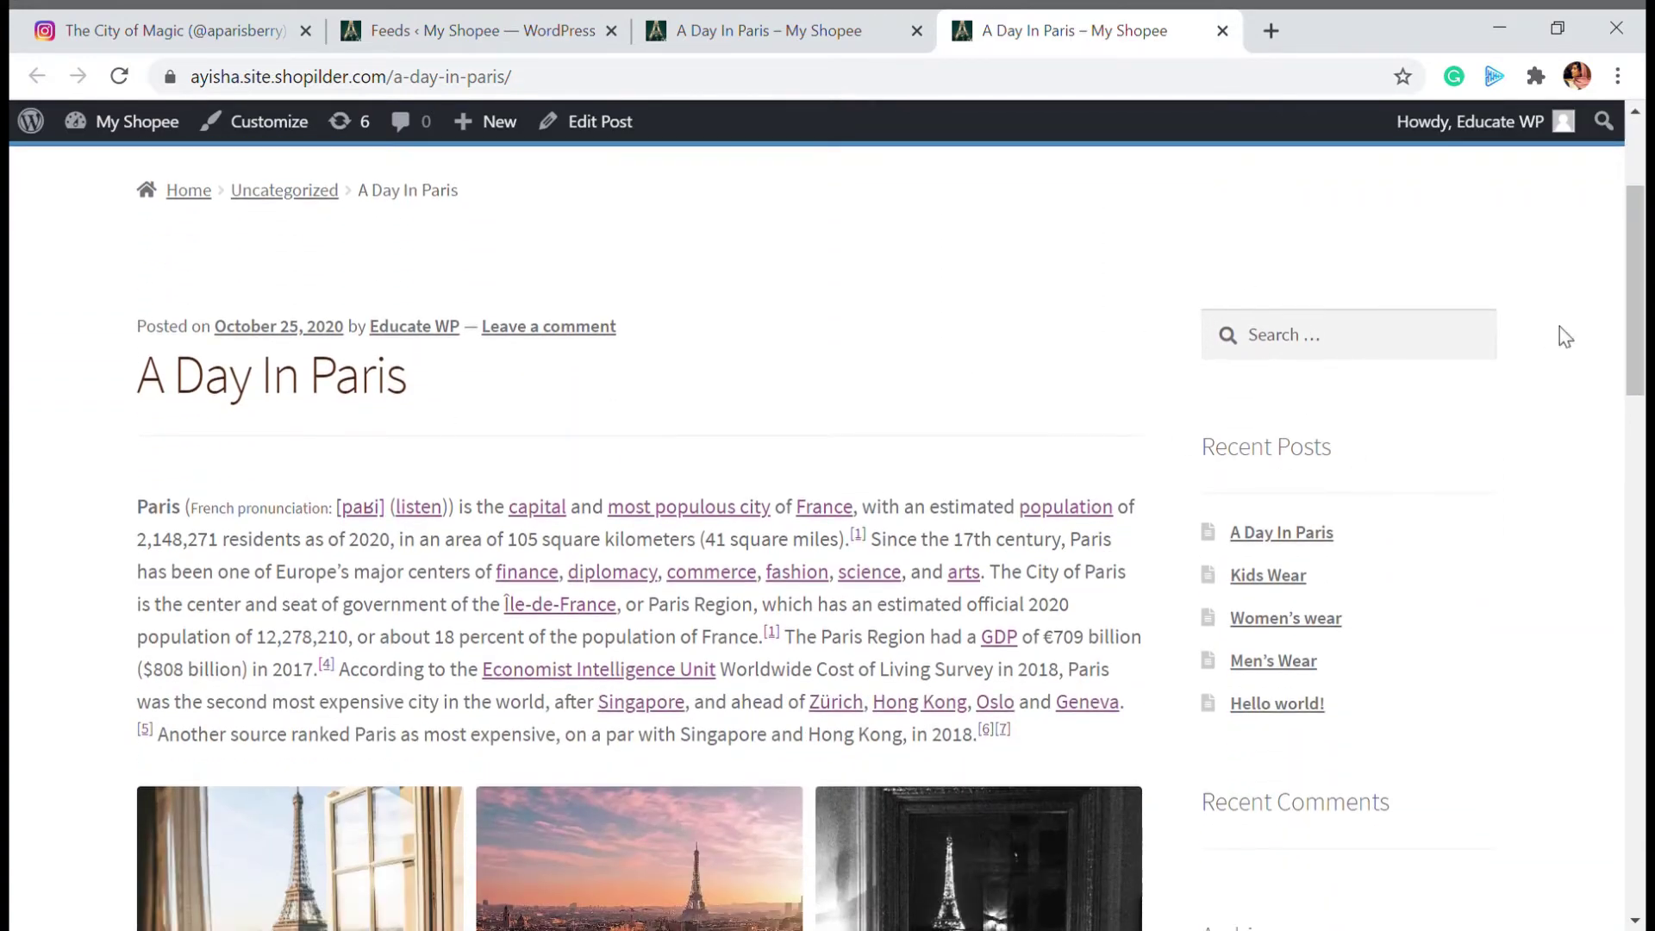
{"action": "scroll", "coordinate": [1138, 647], "scroll_direction": "down", "scroll_amount": 10}
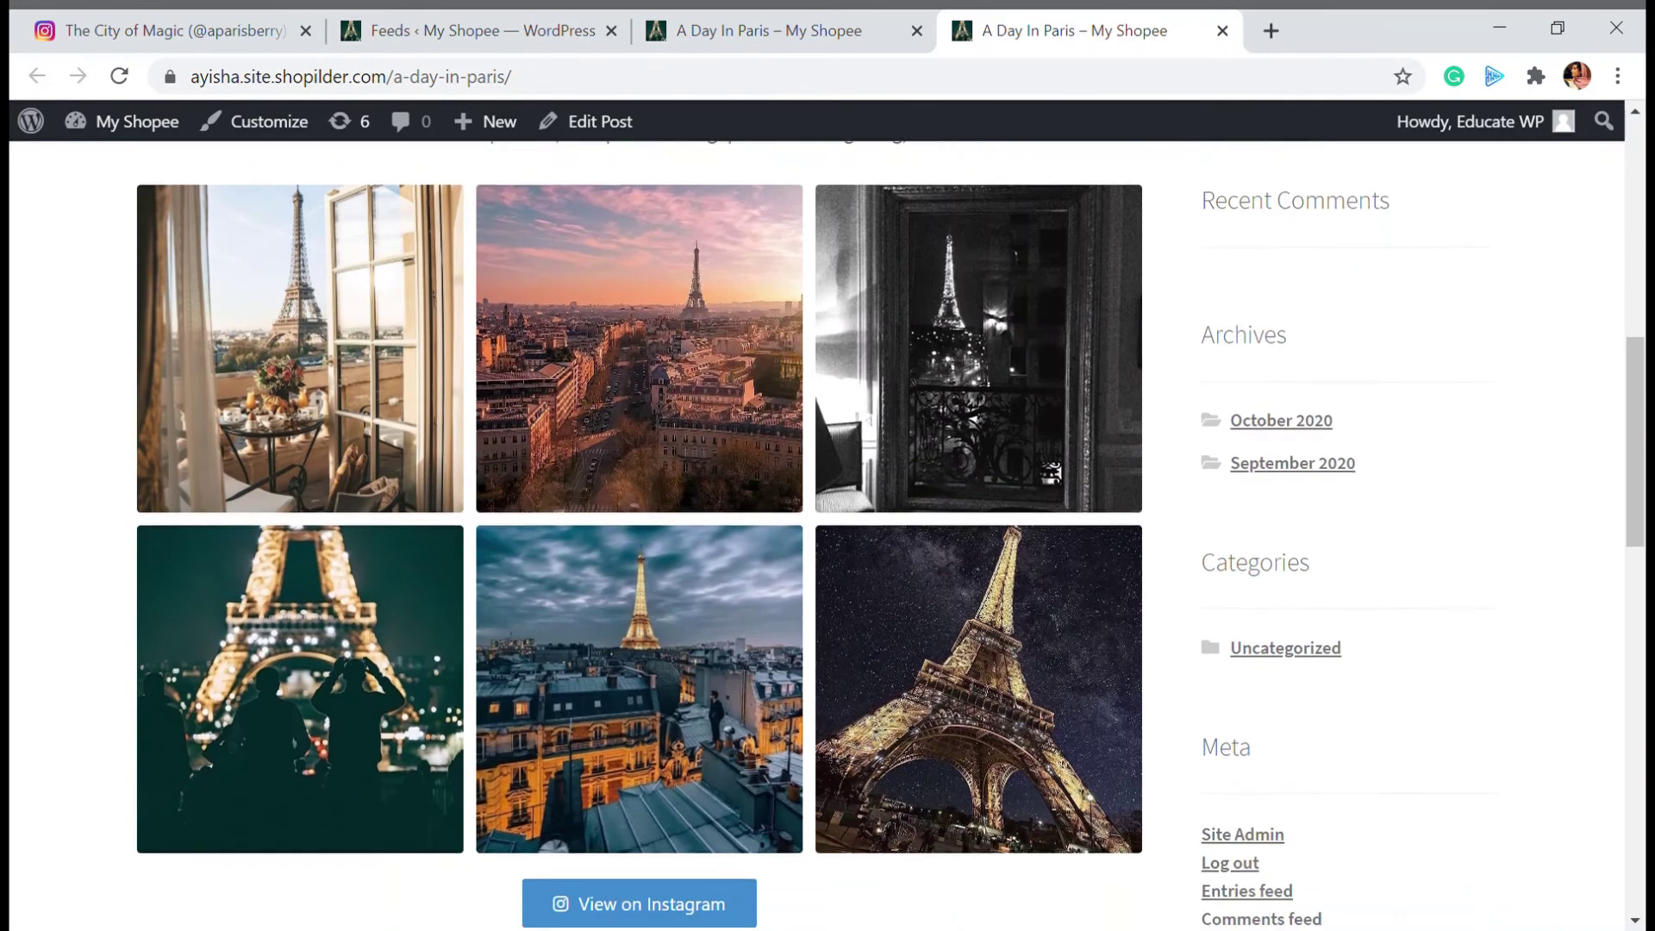
{"action": "scroll", "coordinate": [1305, 443], "scroll_direction": "up", "scroll_amount": 4}
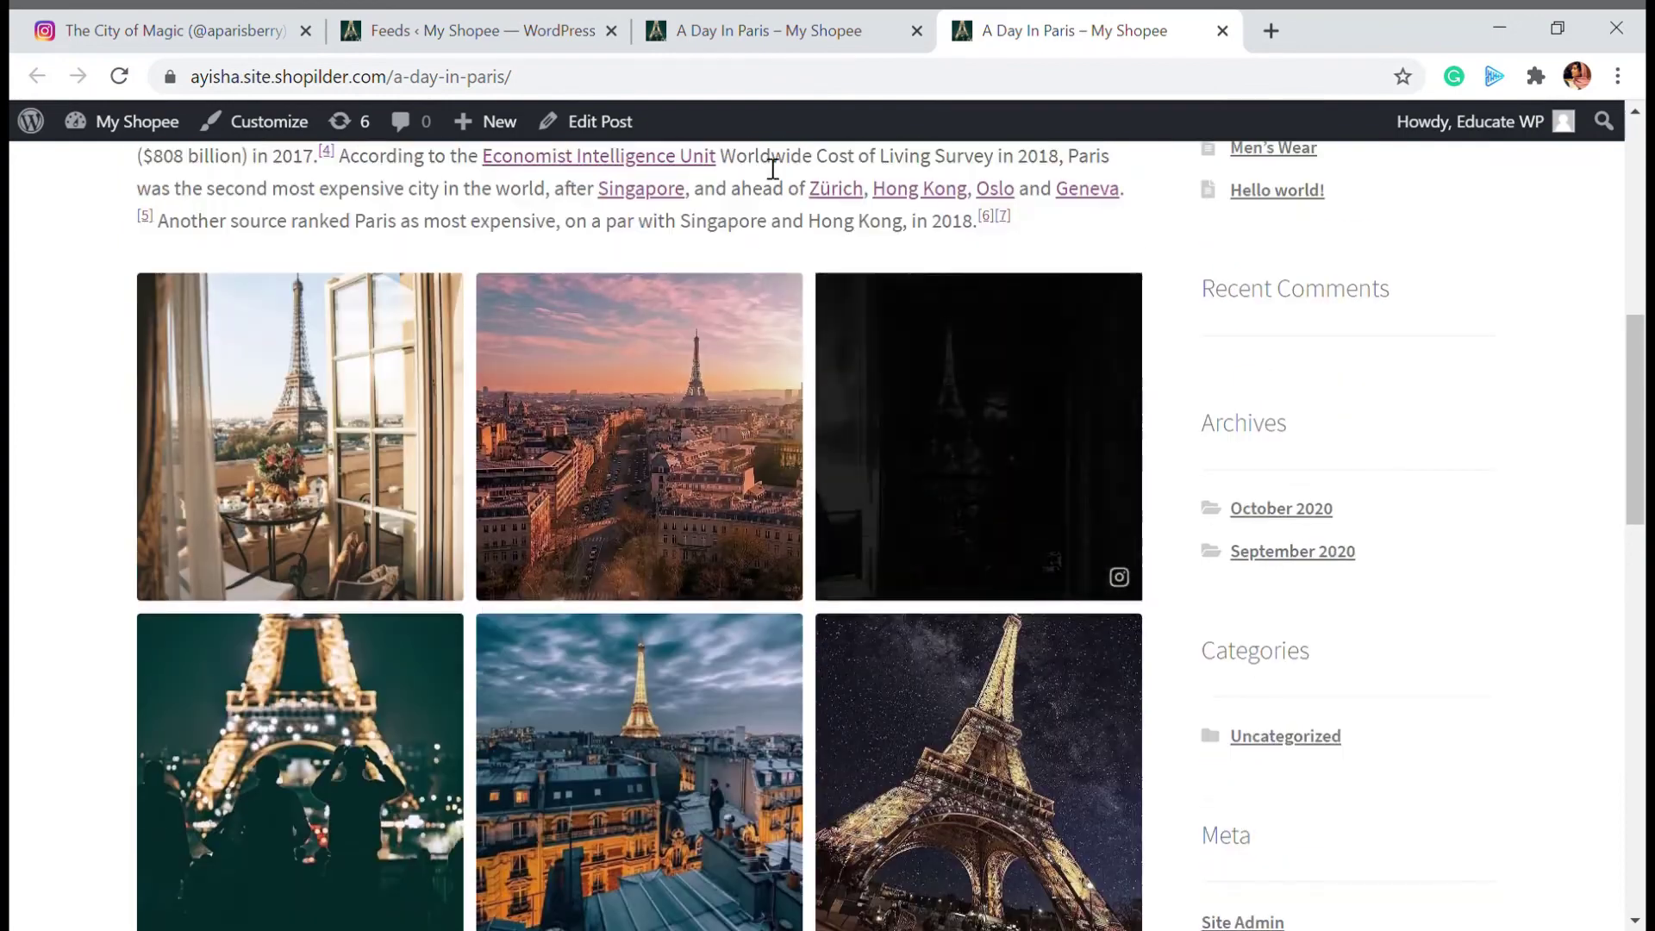
Open the A Day In Paris post in the editor from the admin bar
{"action": "left_click", "coordinate": [750, 31]}
{"action": "scroll", "coordinate": [707, 317], "scroll_direction": "down", "scroll_amount": 5}
{"action": "scroll", "coordinate": [707, 317], "scroll_direction": "up", "scroll_amount": 5}
{"action": "left_click", "coordinate": [595, 121]}
{"action": "scroll", "coordinate": [853, 483], "scroll_direction": "down", "scroll_amount": 2}
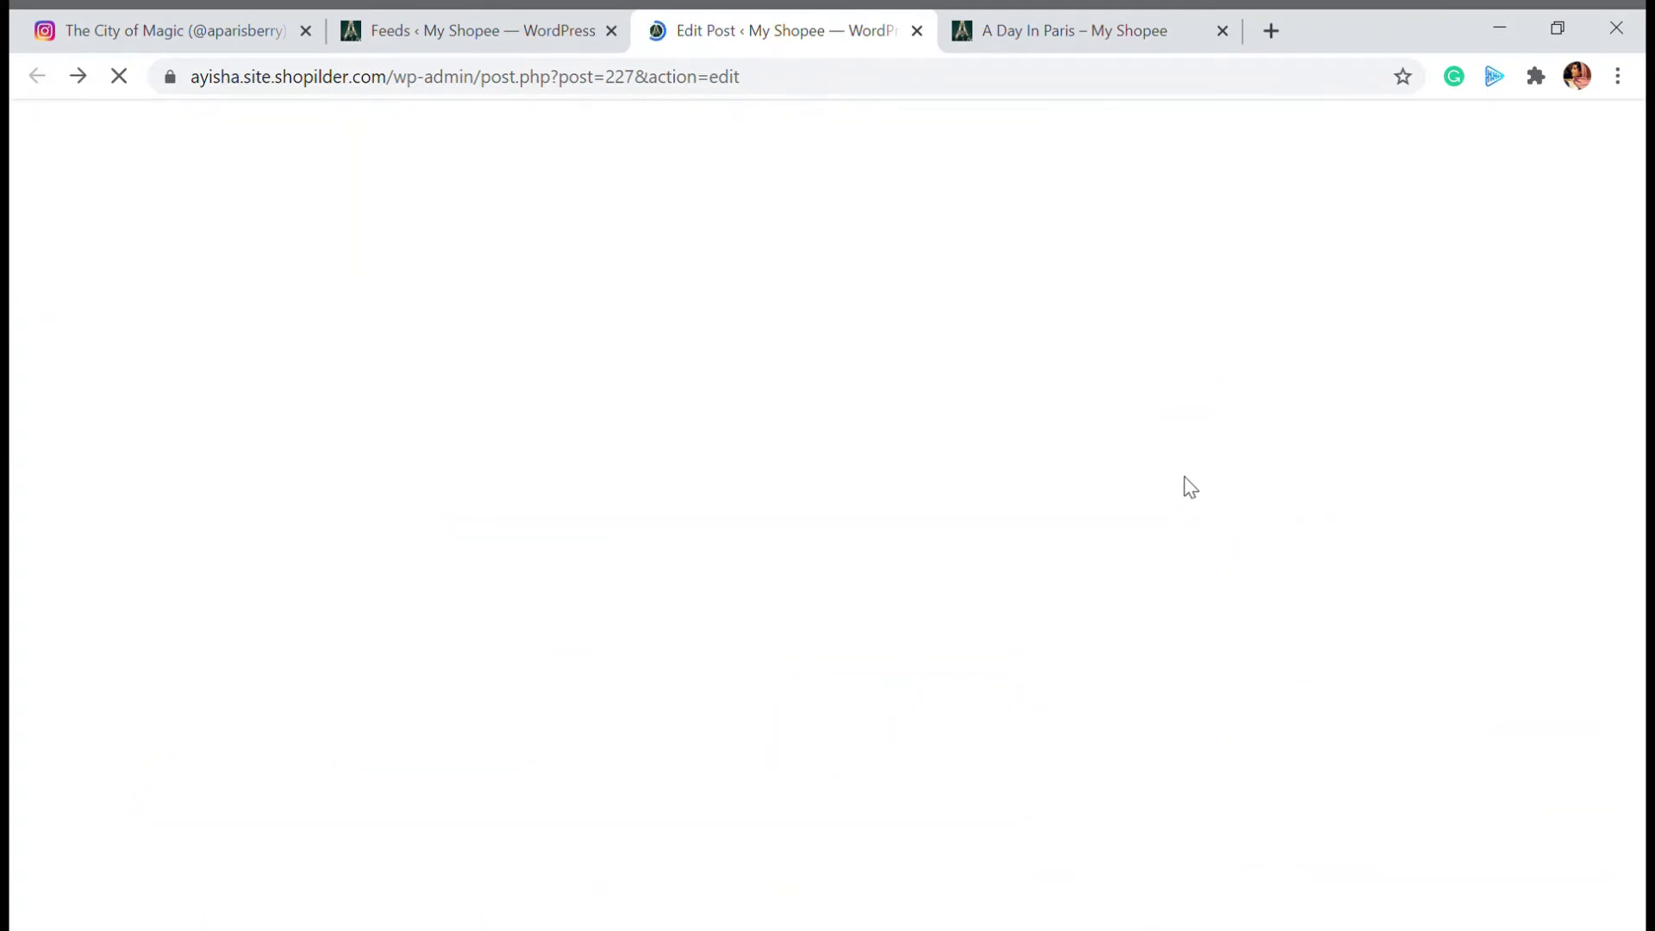
Delete the empty paragraph below the shortcode block
{"action": "scroll", "coordinate": [787, 417], "scroll_direction": "down", "scroll_amount": 4}
{"action": "scroll", "coordinate": [735, 414], "scroll_direction": "up", "scroll_amount": 2}
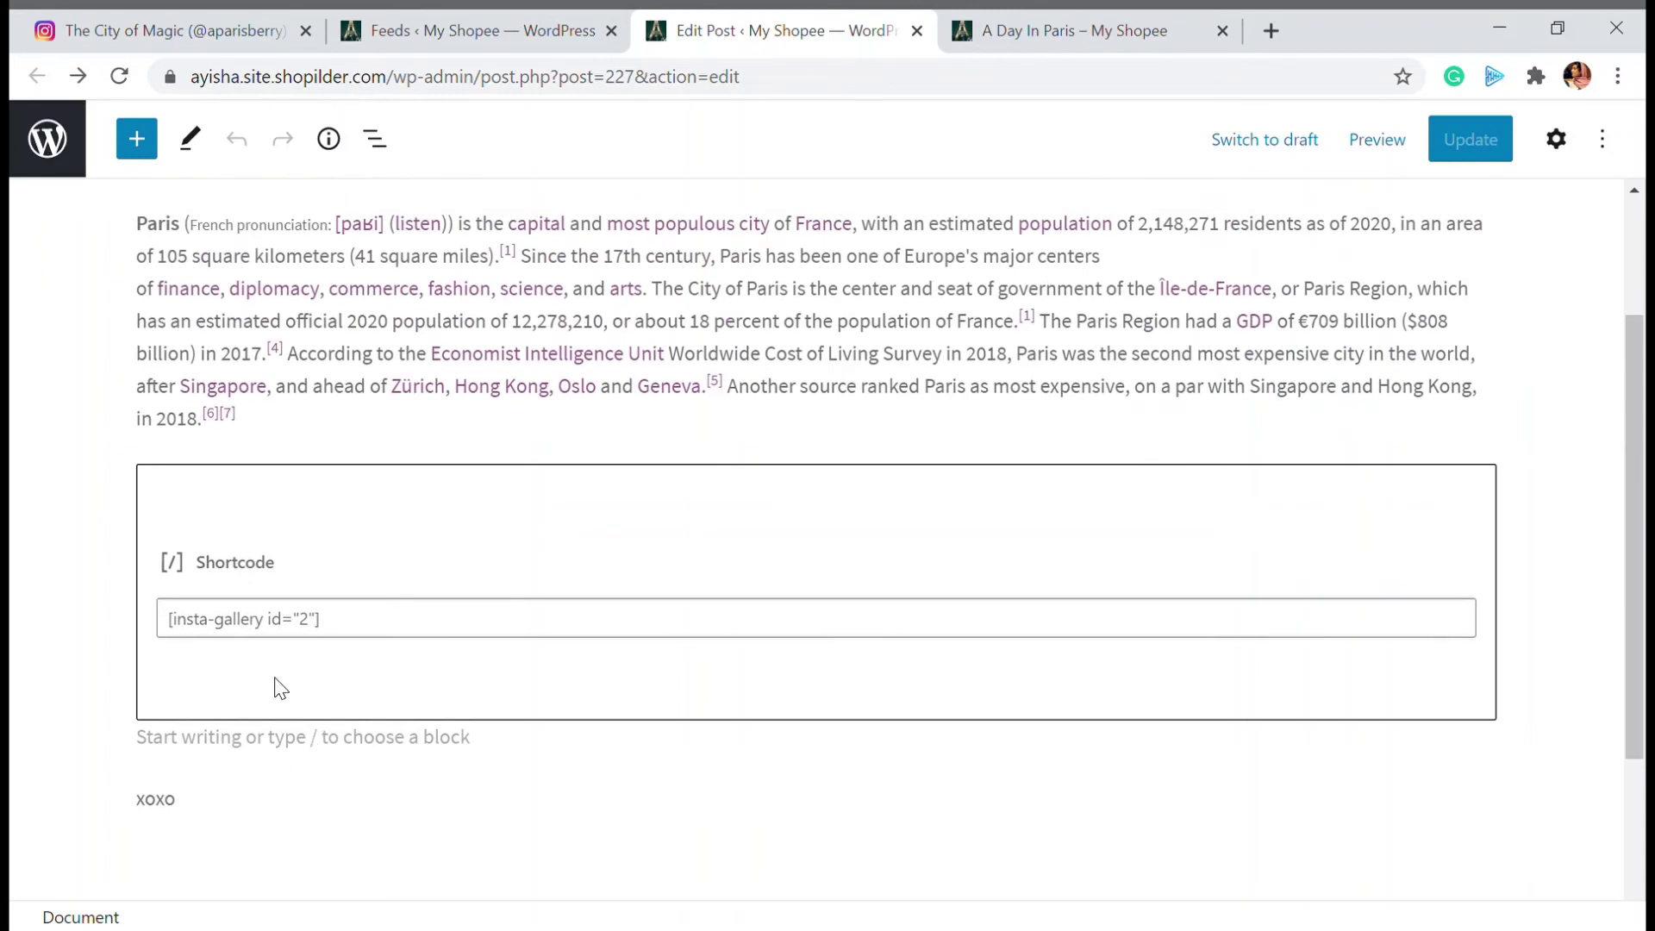
{"action": "left_click", "coordinate": [179, 747]}
{"action": "key", "text": "BackSpace"}
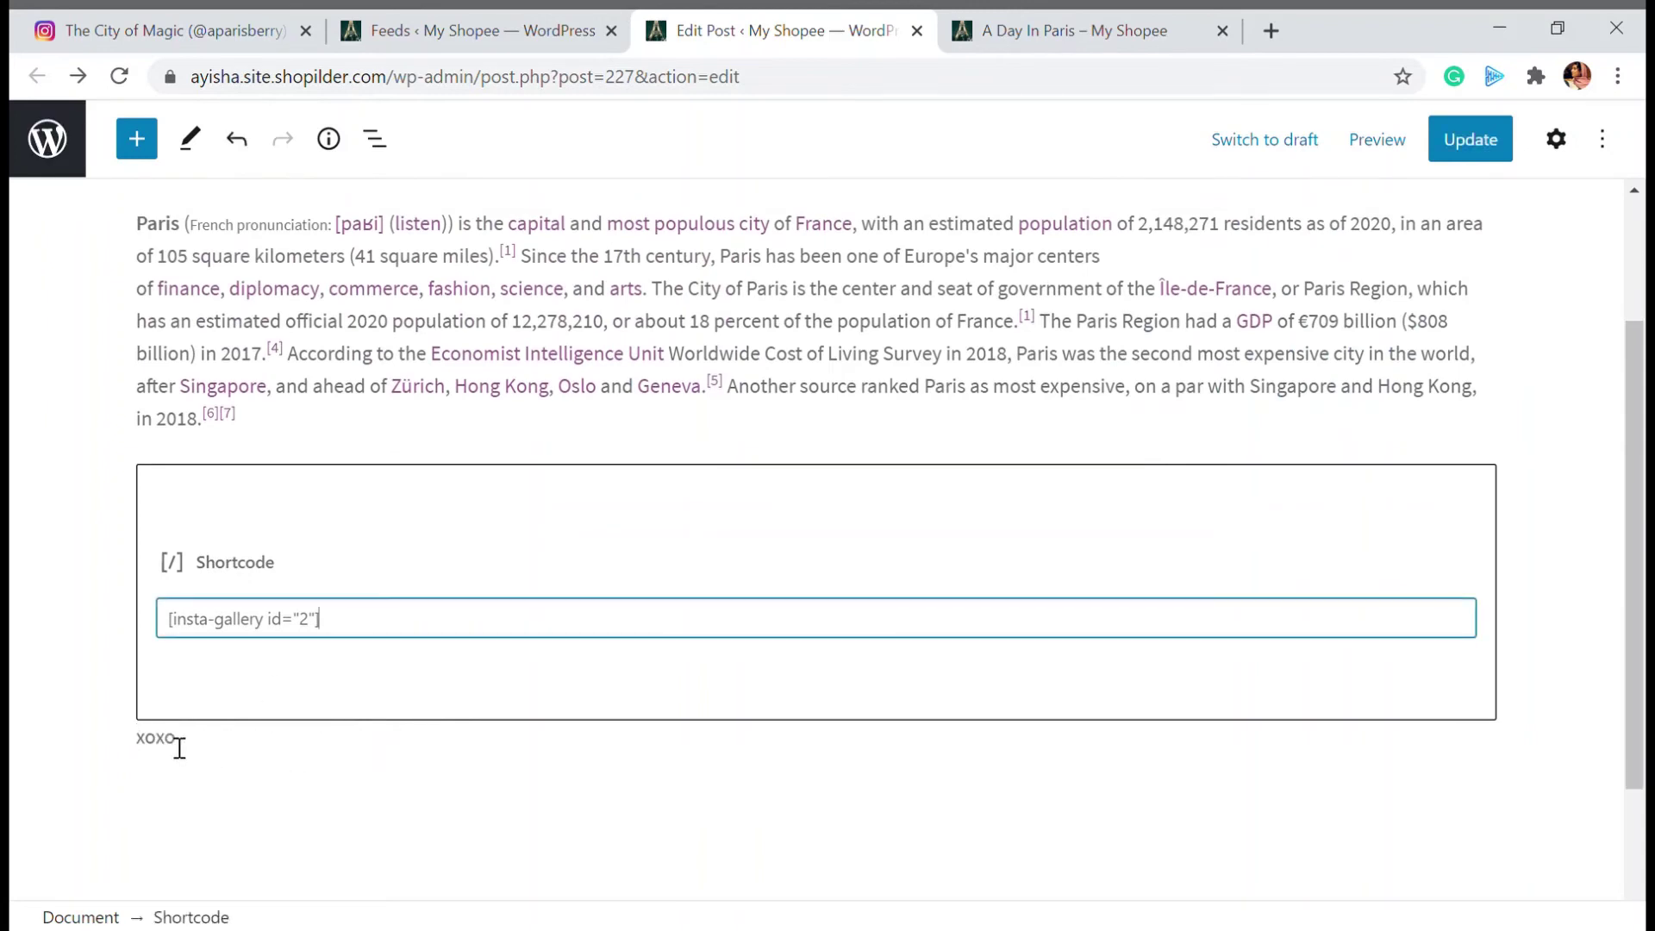
Remove the [insta-gallery id="2"] Shortcode block via its More options menu
{"action": "left_click", "coordinate": [492, 421]}
{"action": "left_click", "coordinate": [341, 518]}
{"action": "left_click", "coordinate": [307, 418]}
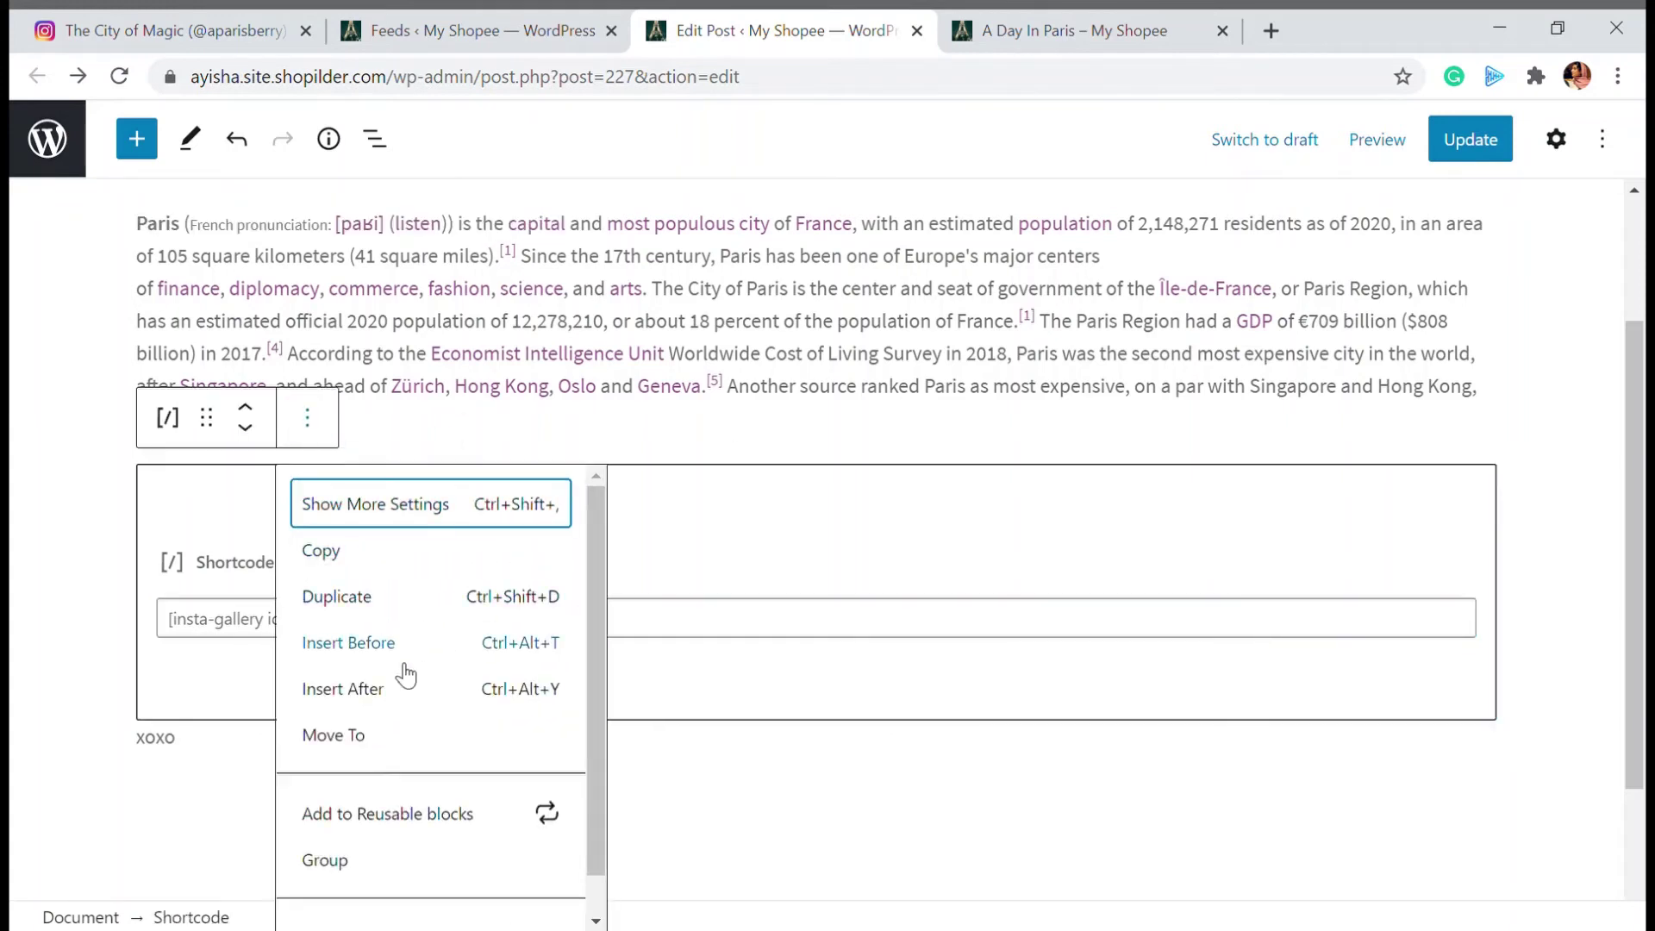
{"action": "scroll", "coordinate": [364, 896], "scroll_direction": "down", "scroll_amount": 1}
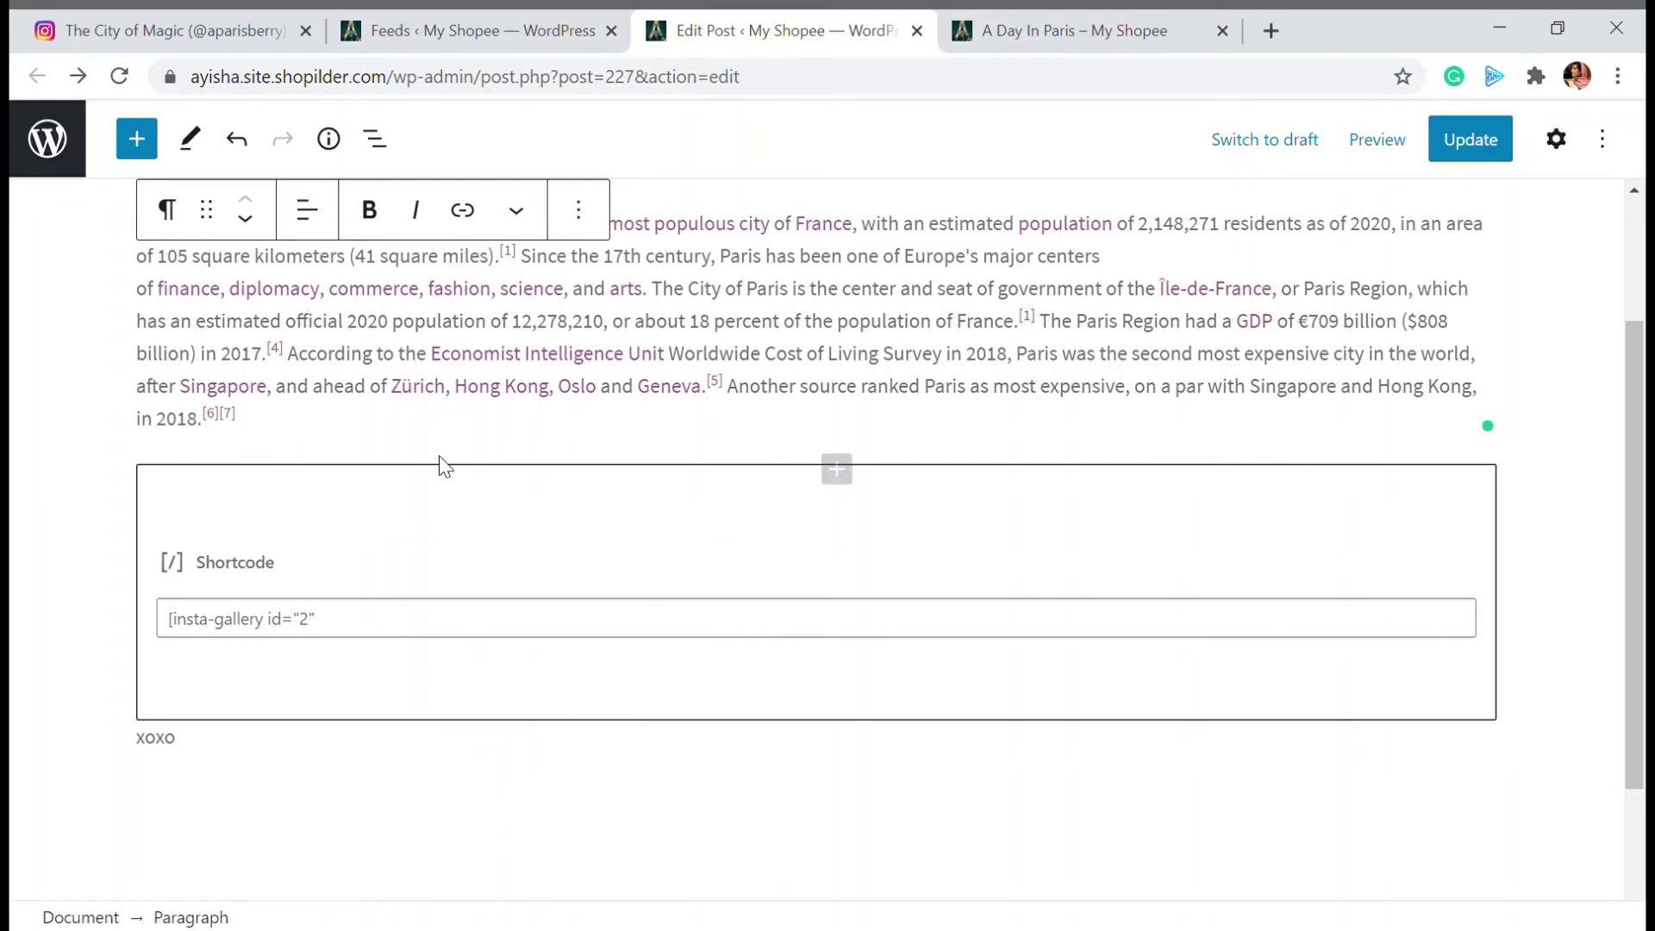
{"action": "left_click", "coordinate": [298, 484]}
{"action": "left_click", "coordinate": [307, 417]}
{"action": "scroll", "coordinate": [359, 750], "scroll_direction": "down", "scroll_amount": 1}
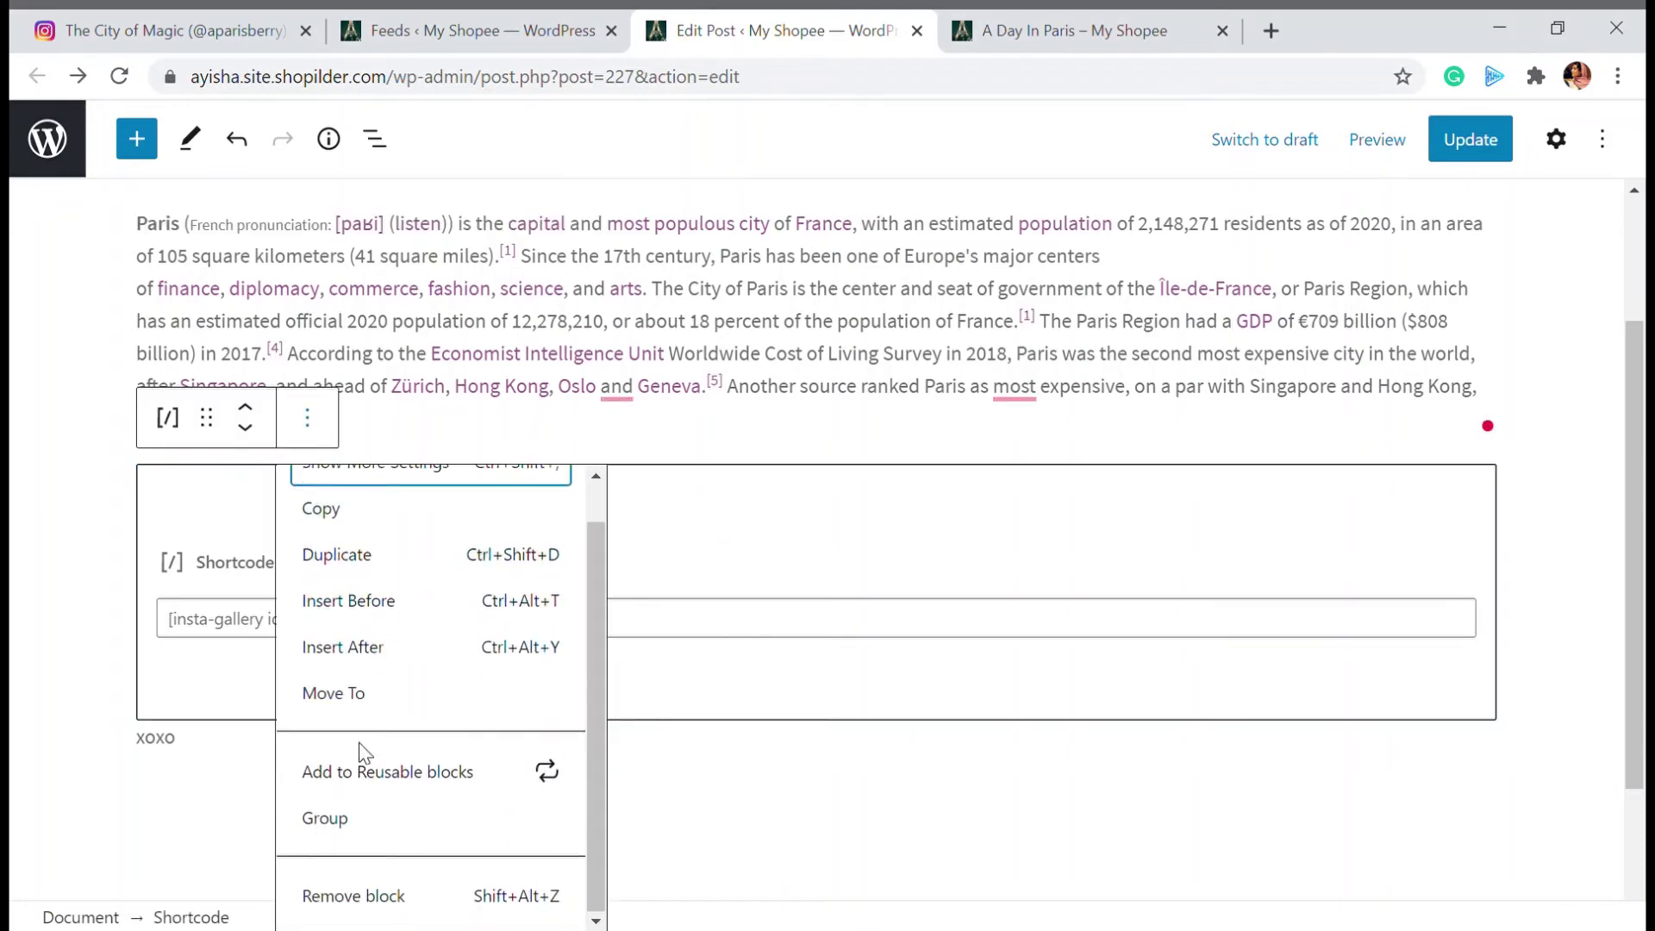
{"action": "left_click", "coordinate": [362, 894]}
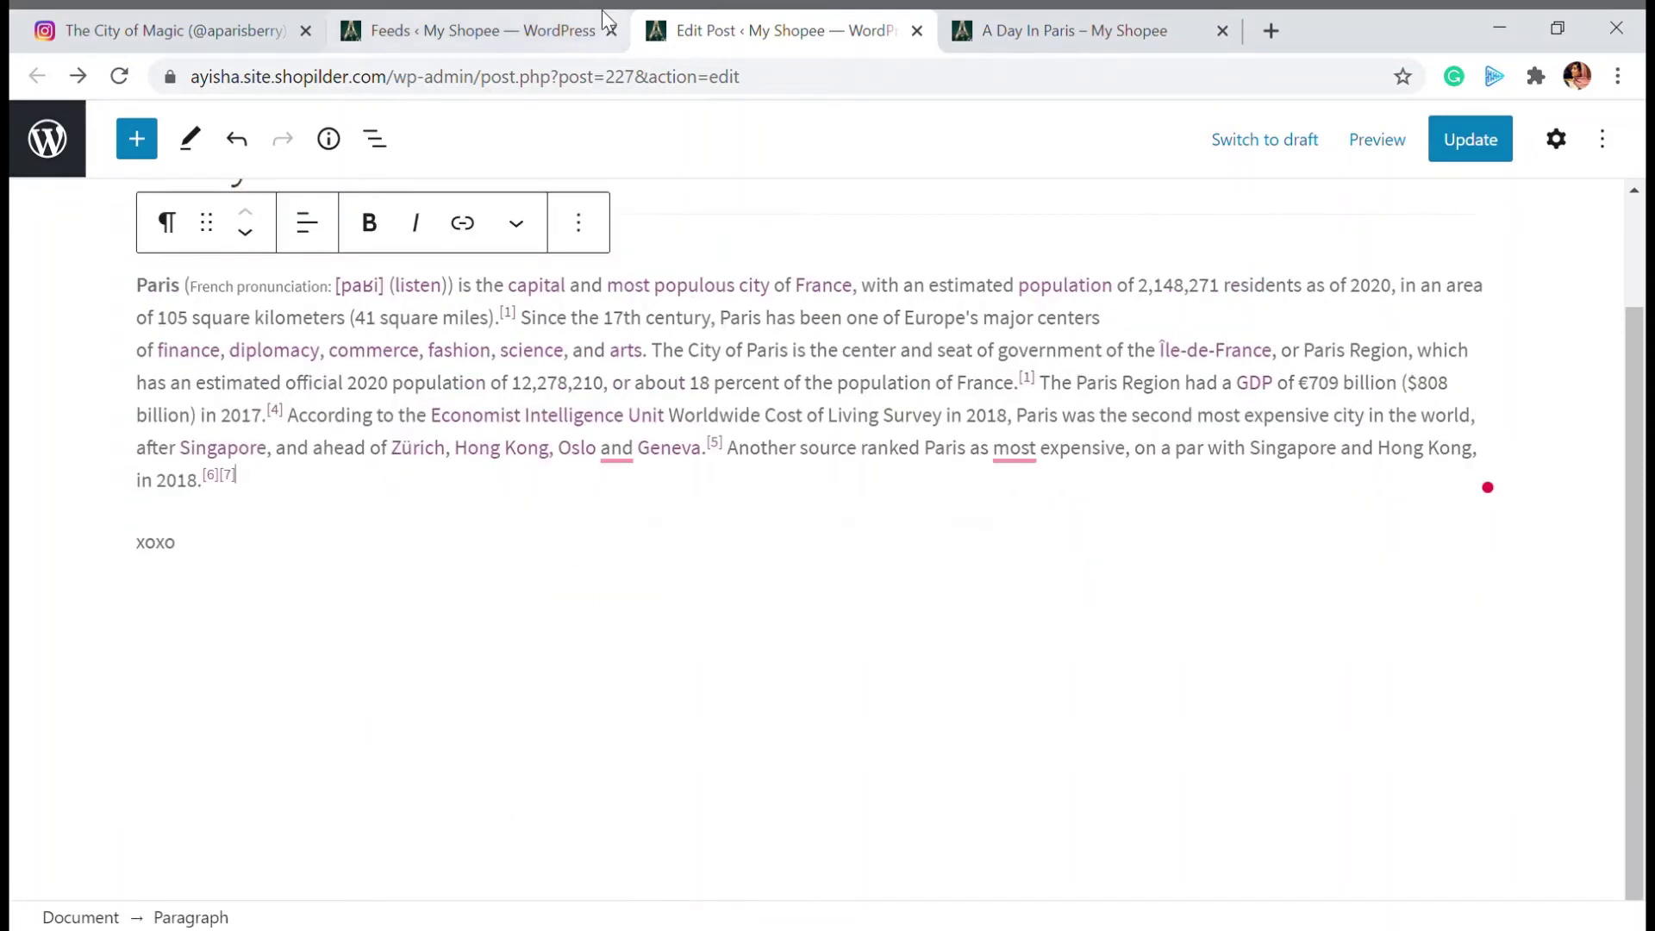
{"action": "left_click", "coordinate": [519, 13]}
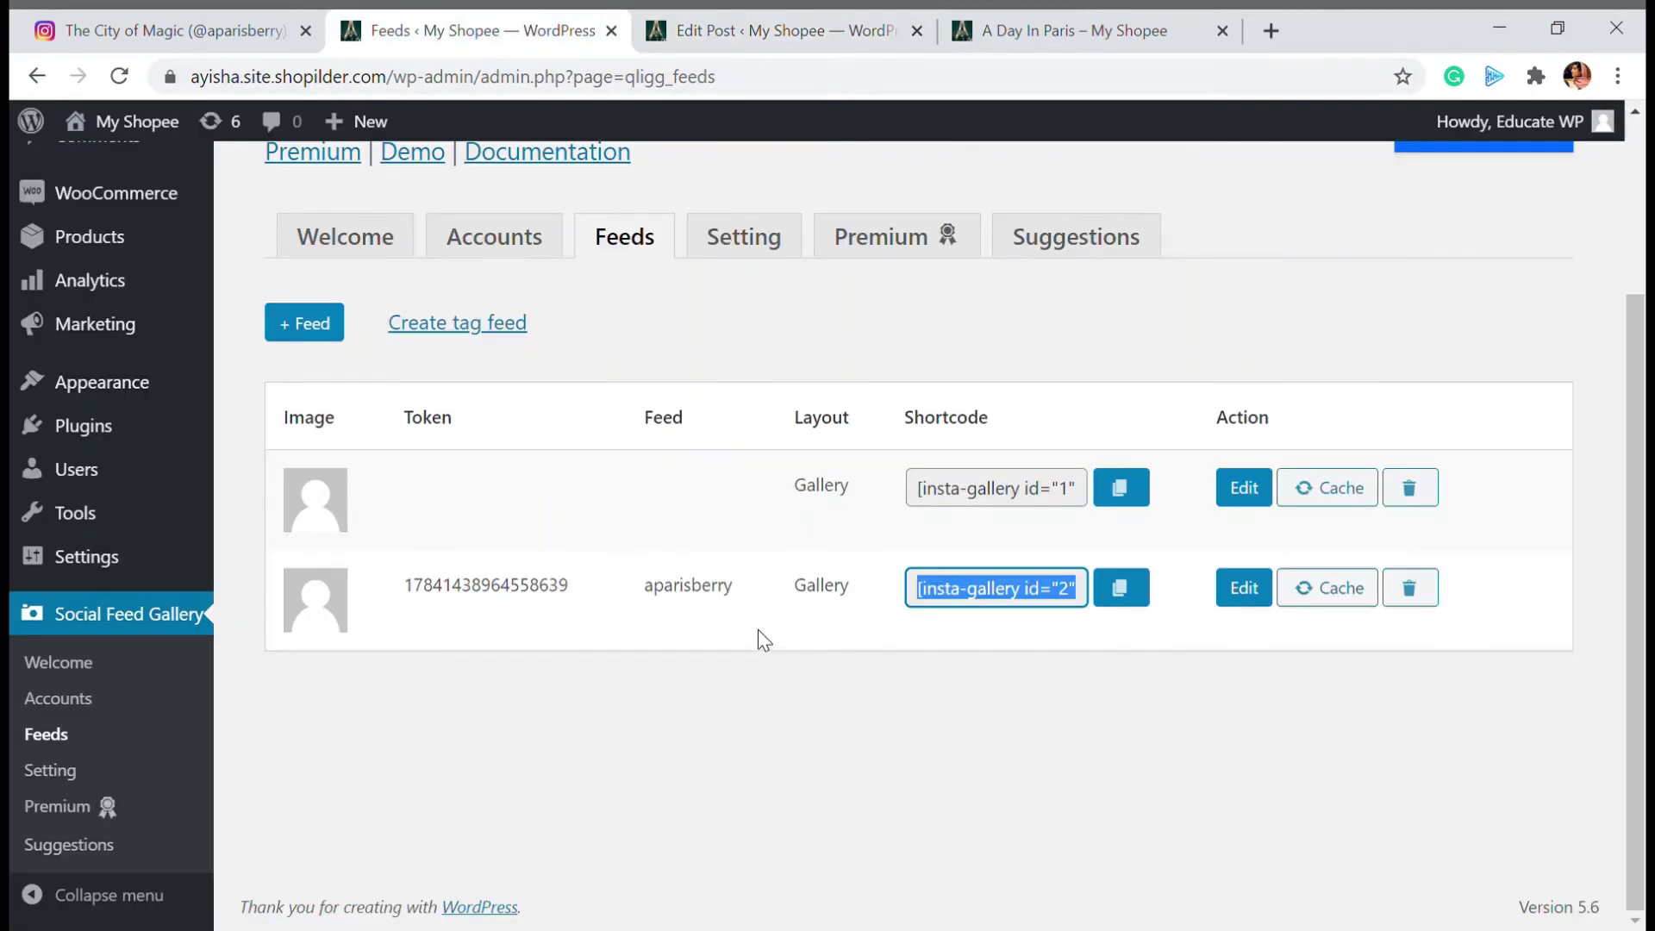
Review the Feeds and Edit Post tabs, then go through Appearance > Themes to Widgets
{"action": "left_click", "coordinate": [812, 19]}
{"action": "scroll", "coordinate": [669, 664], "scroll_direction": "up", "scroll_amount": 2}
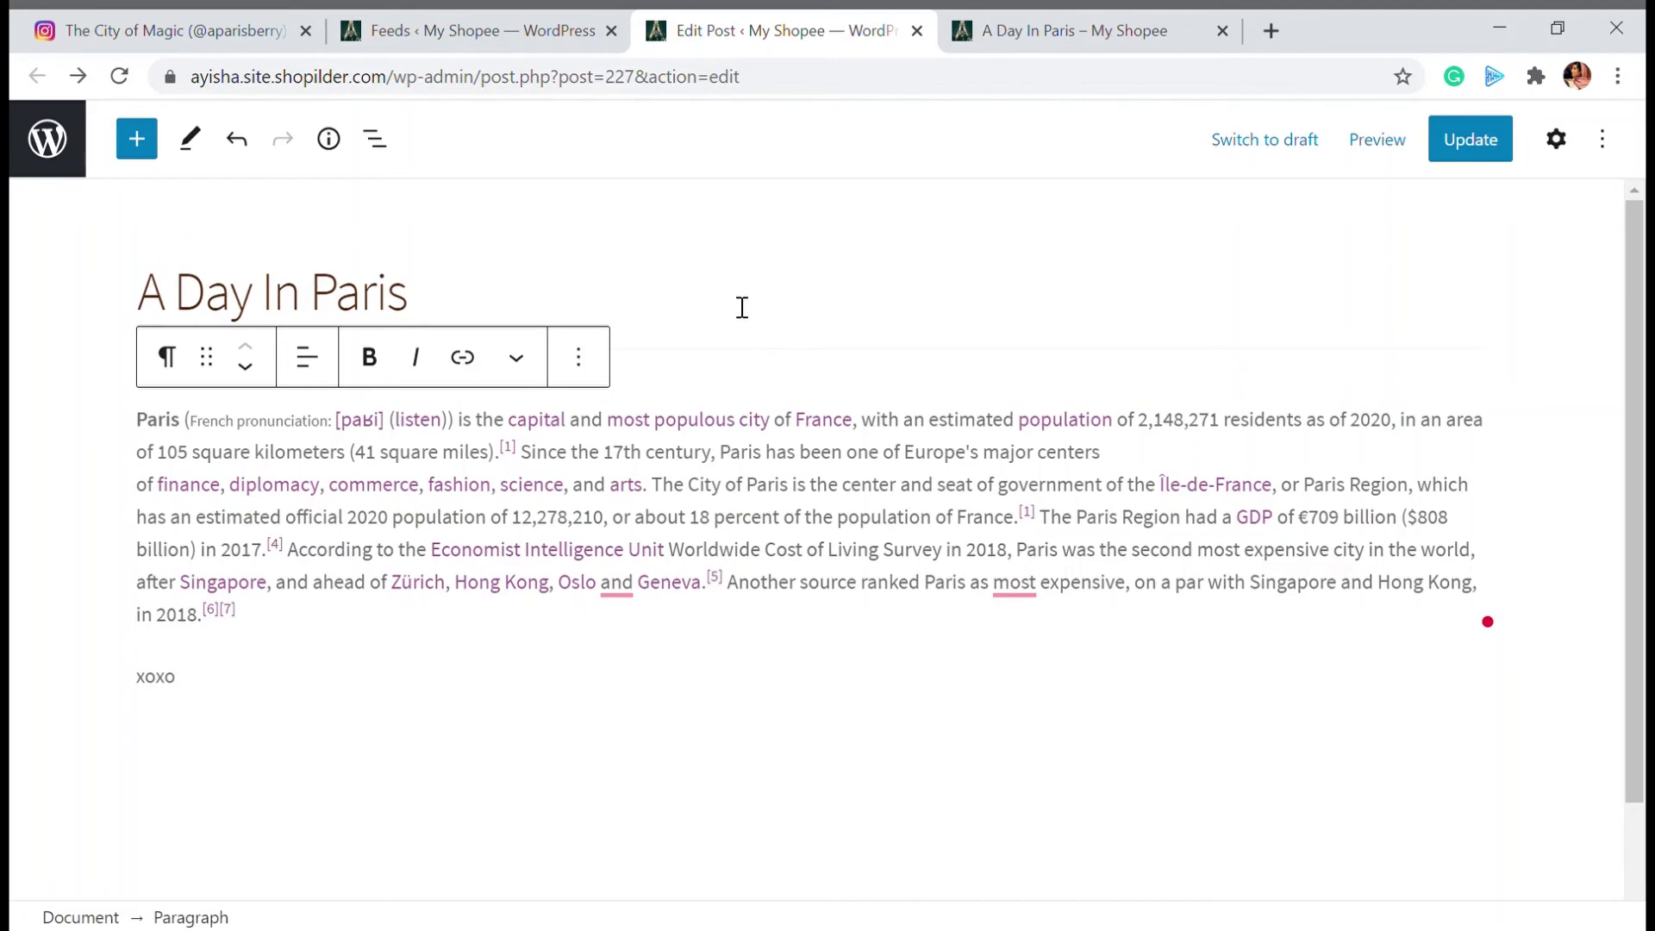
{"action": "left_click", "coordinate": [431, 19]}
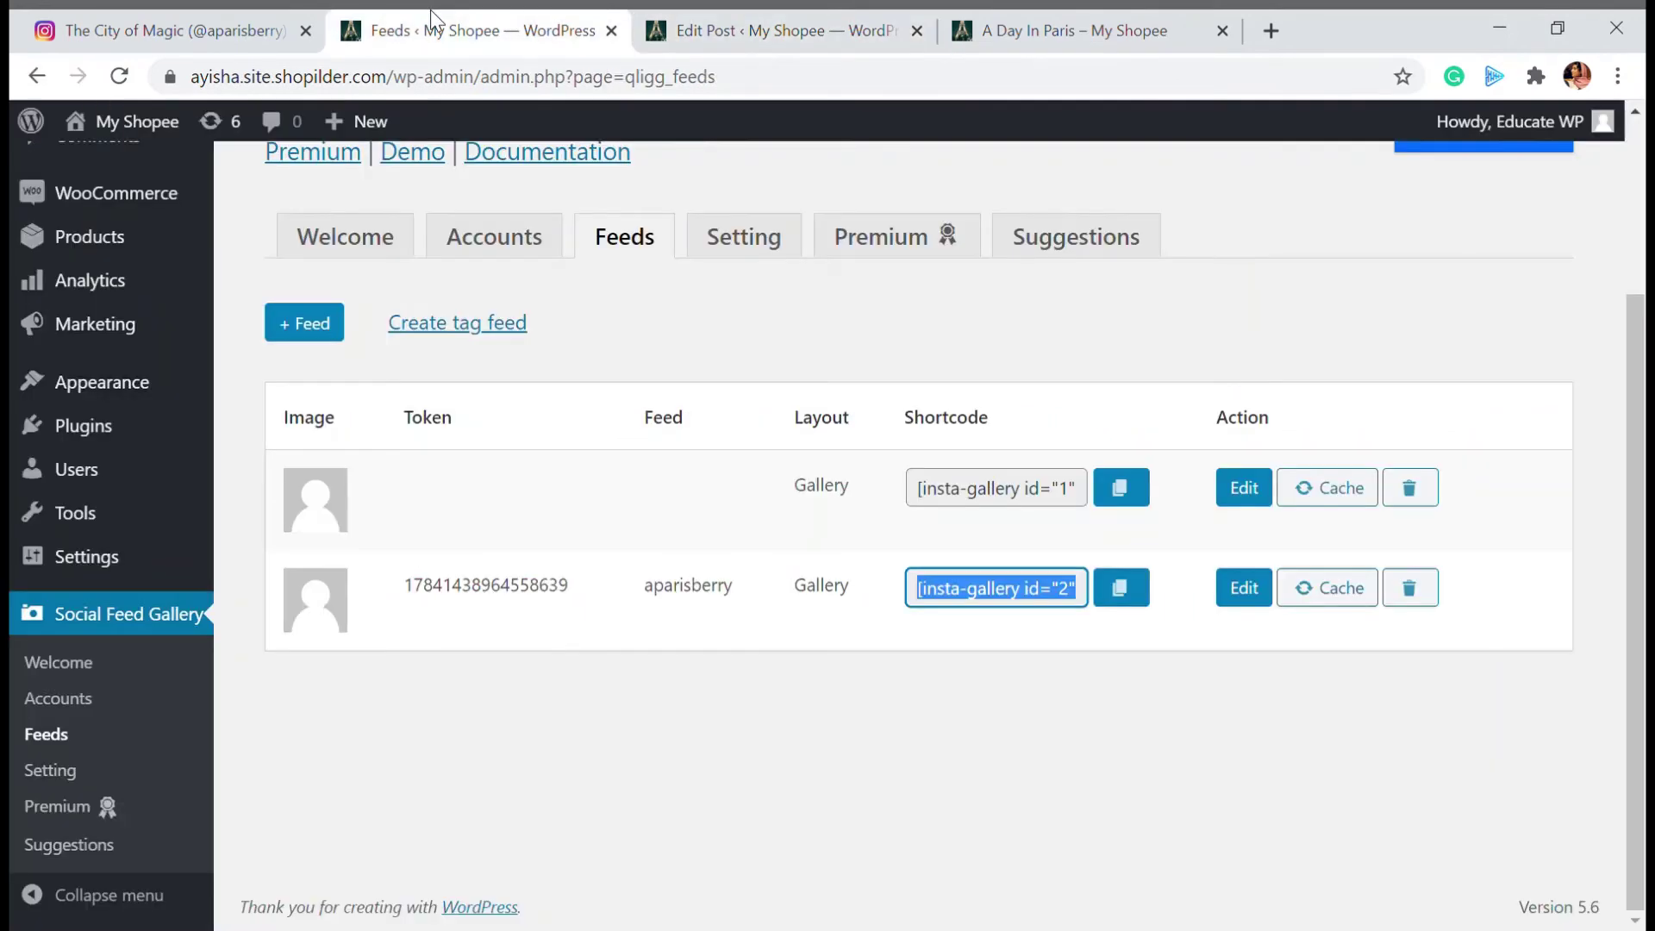
{"action": "scroll", "coordinate": [82, 431], "scroll_direction": "up", "scroll_amount": 3}
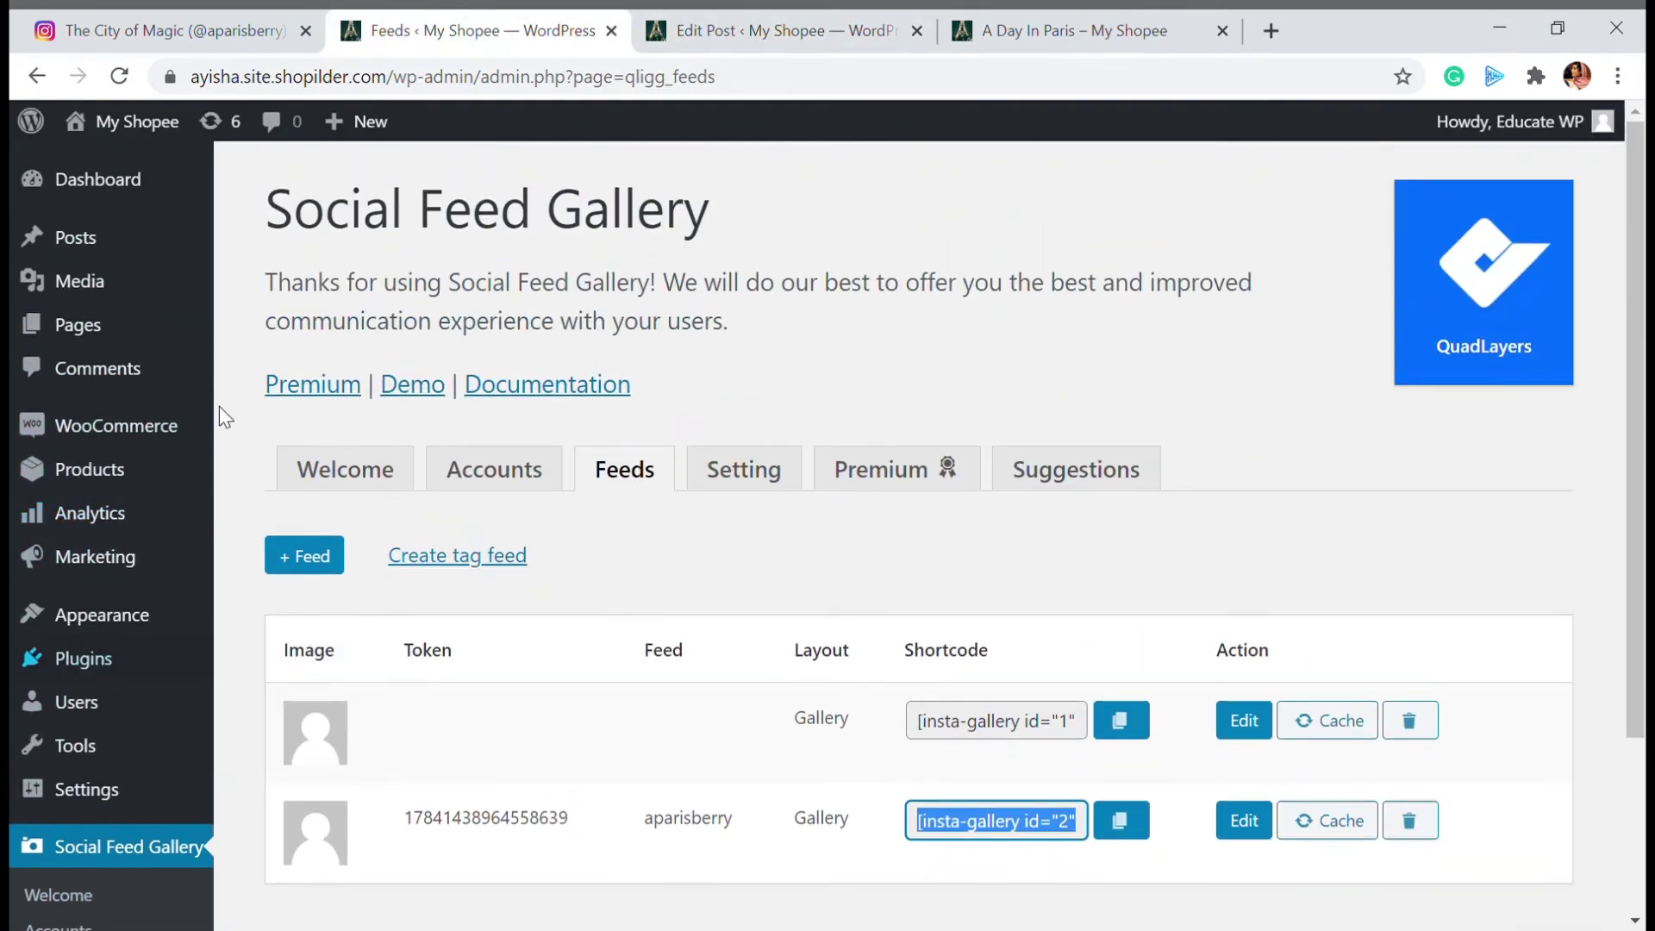
{"action": "mouse_move", "coordinate": [121, 616]}
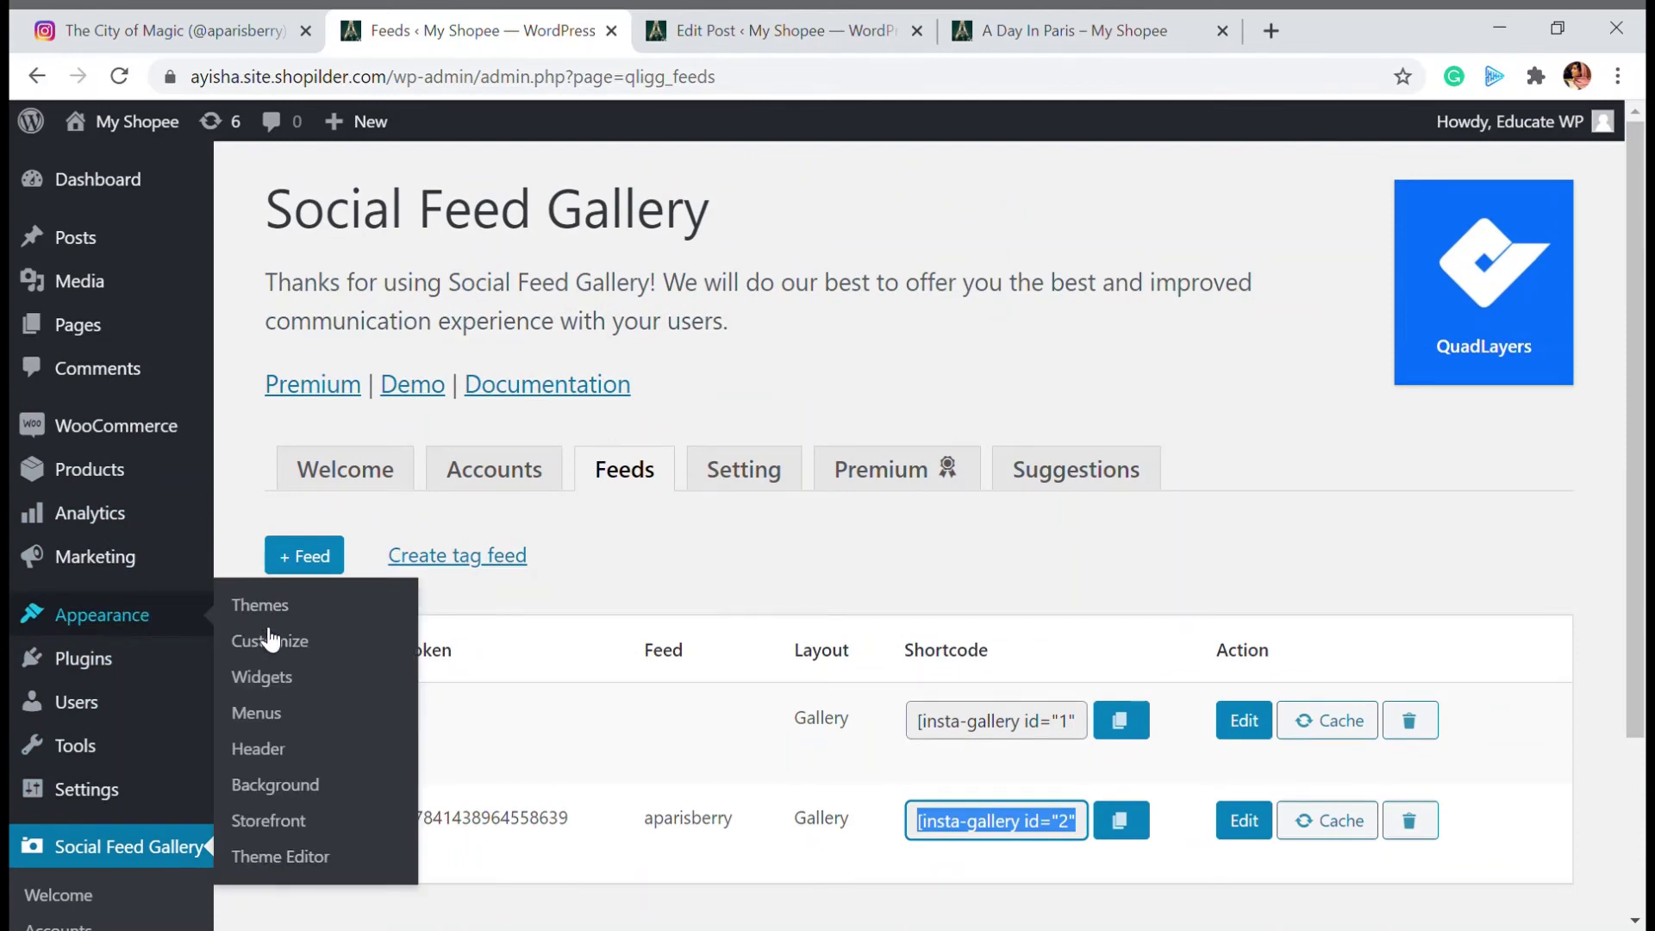
{"action": "left_click", "coordinate": [127, 619]}
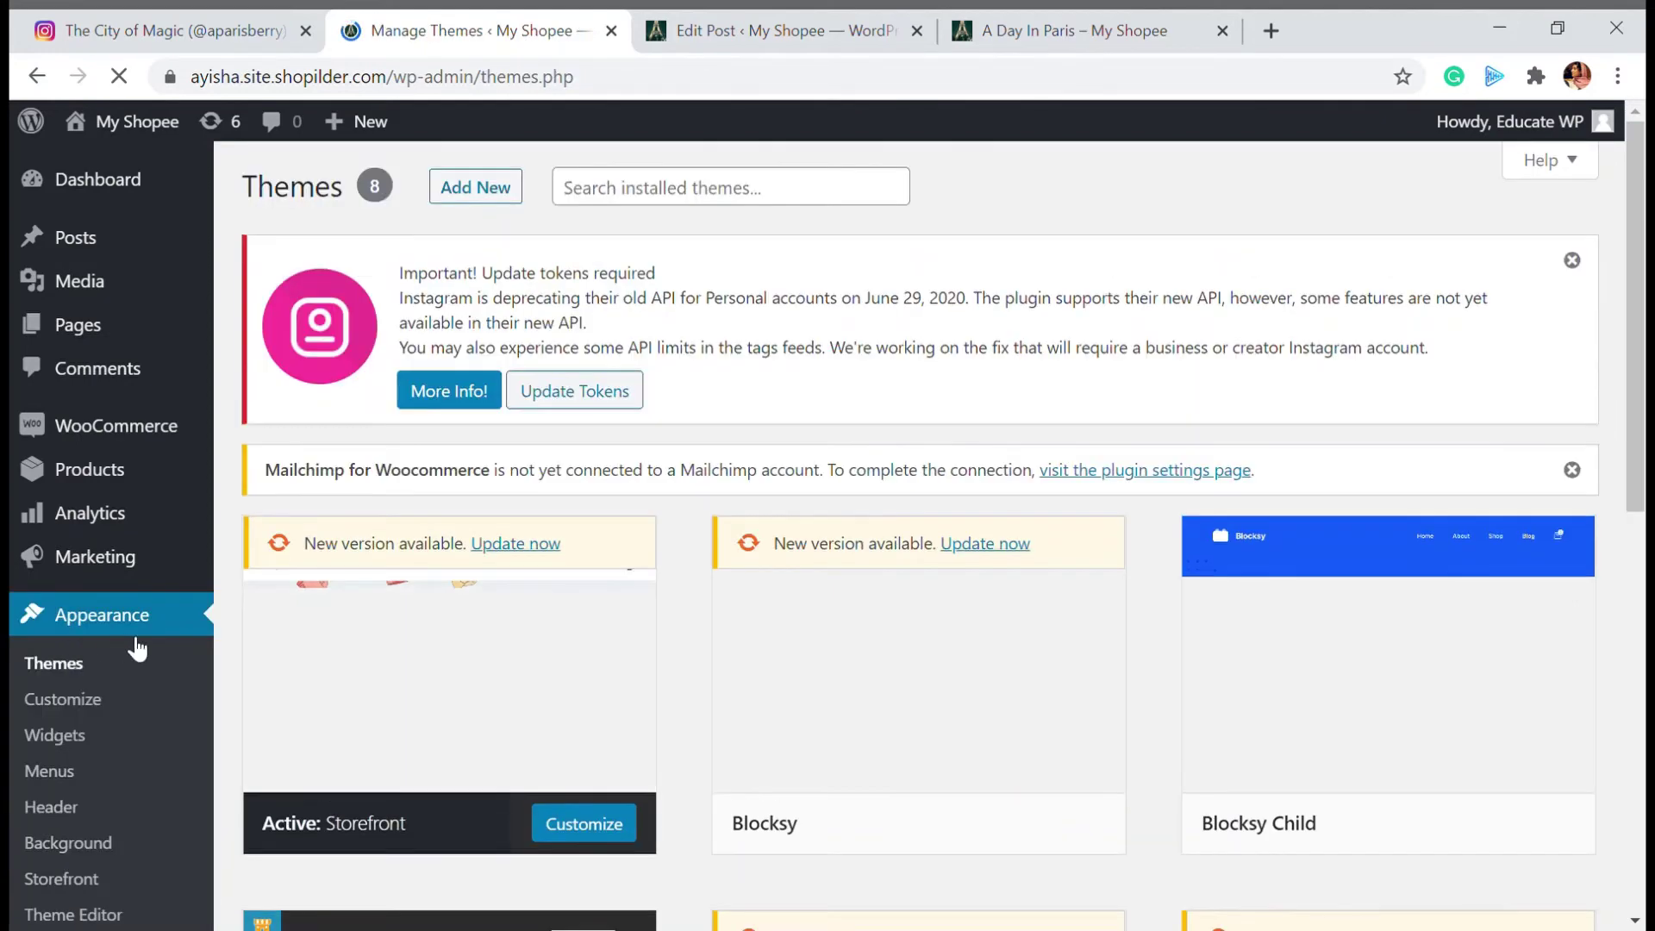
{"action": "left_click", "coordinate": [55, 738]}
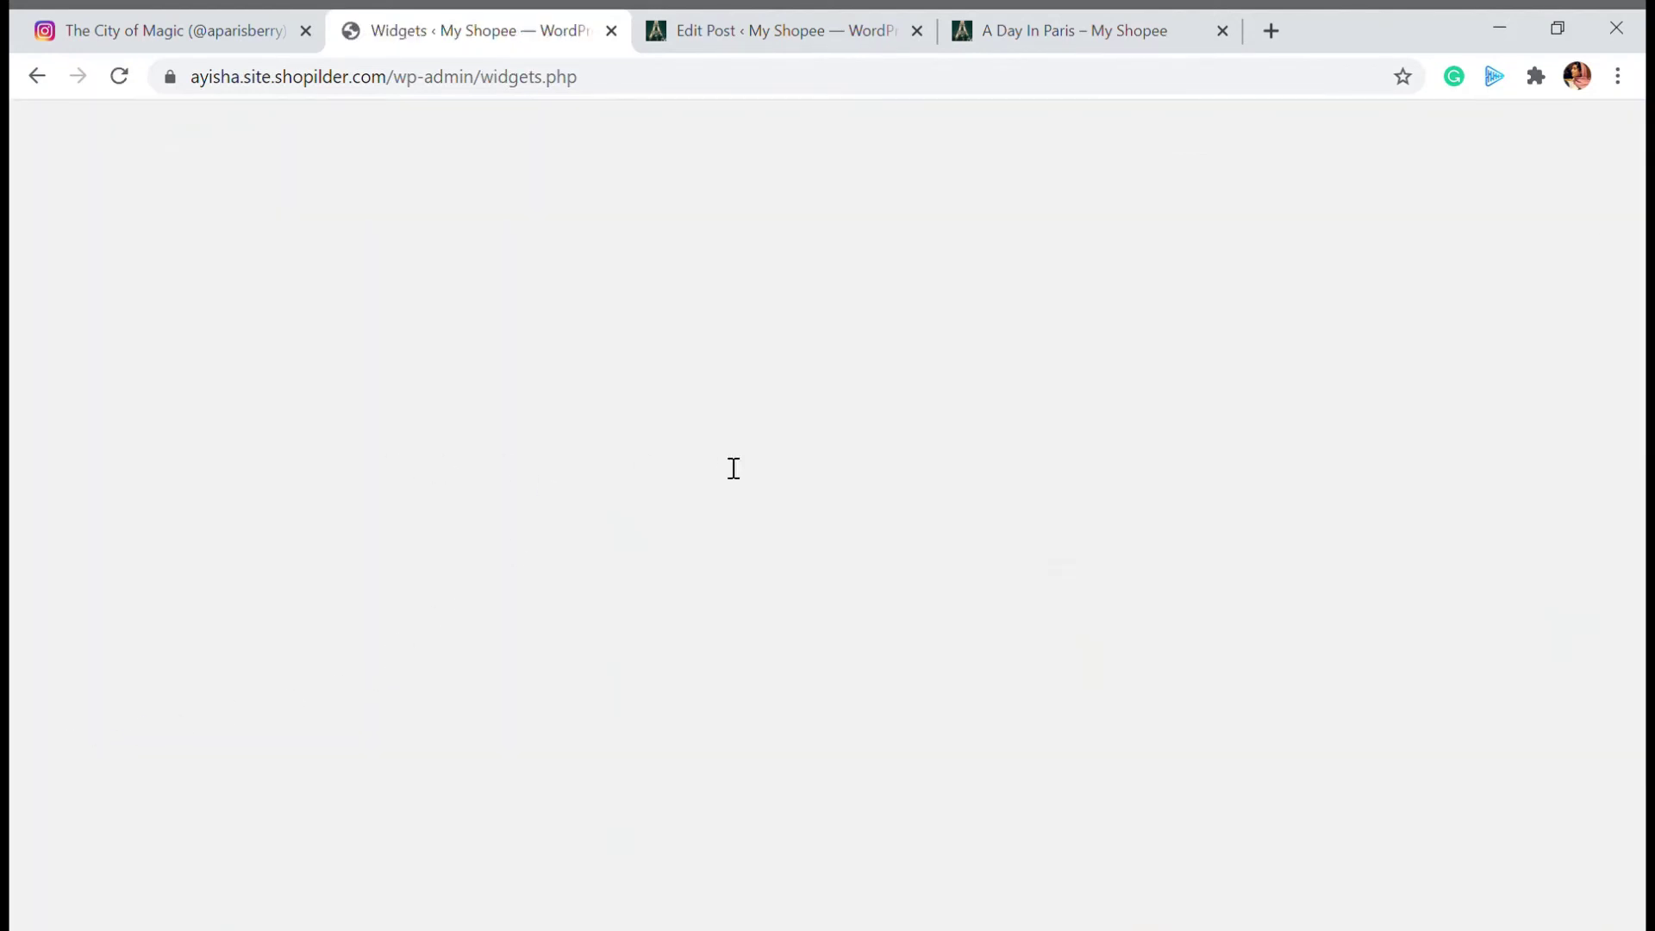
Scroll Available Widgets and drag Social Feed Gallery to the top of the Sidebar
{"action": "scroll", "coordinate": [896, 463], "scroll_direction": "down", "scroll_amount": 3}
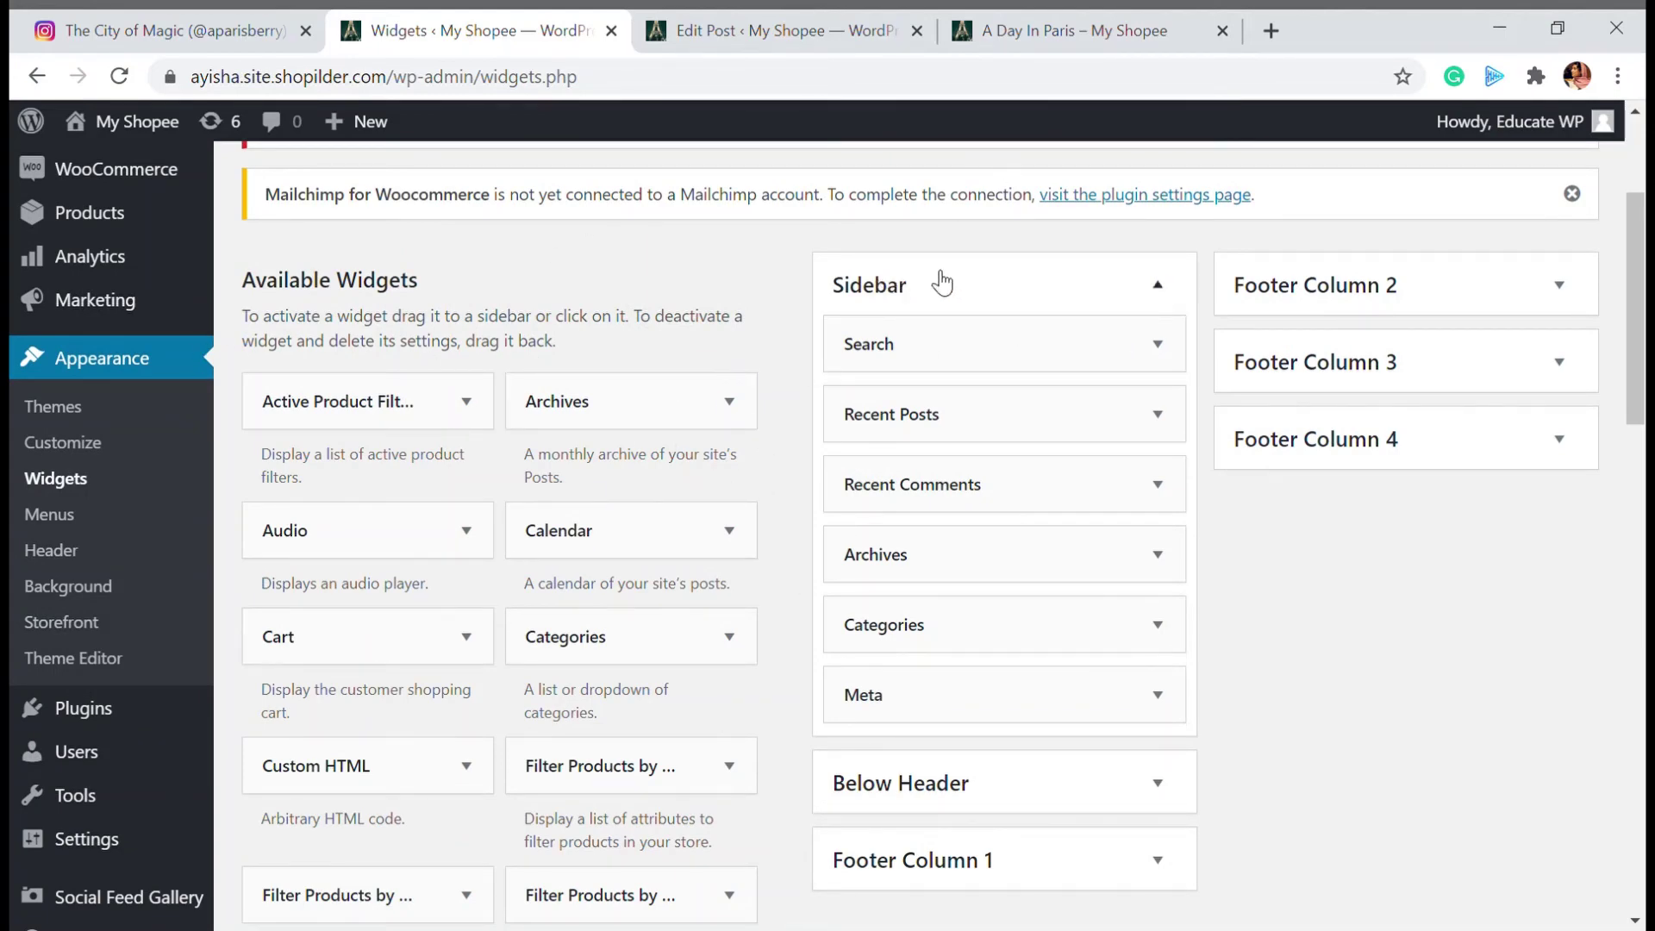
{"action": "scroll", "coordinate": [483, 603], "scroll_direction": "down", "scroll_amount": 6}
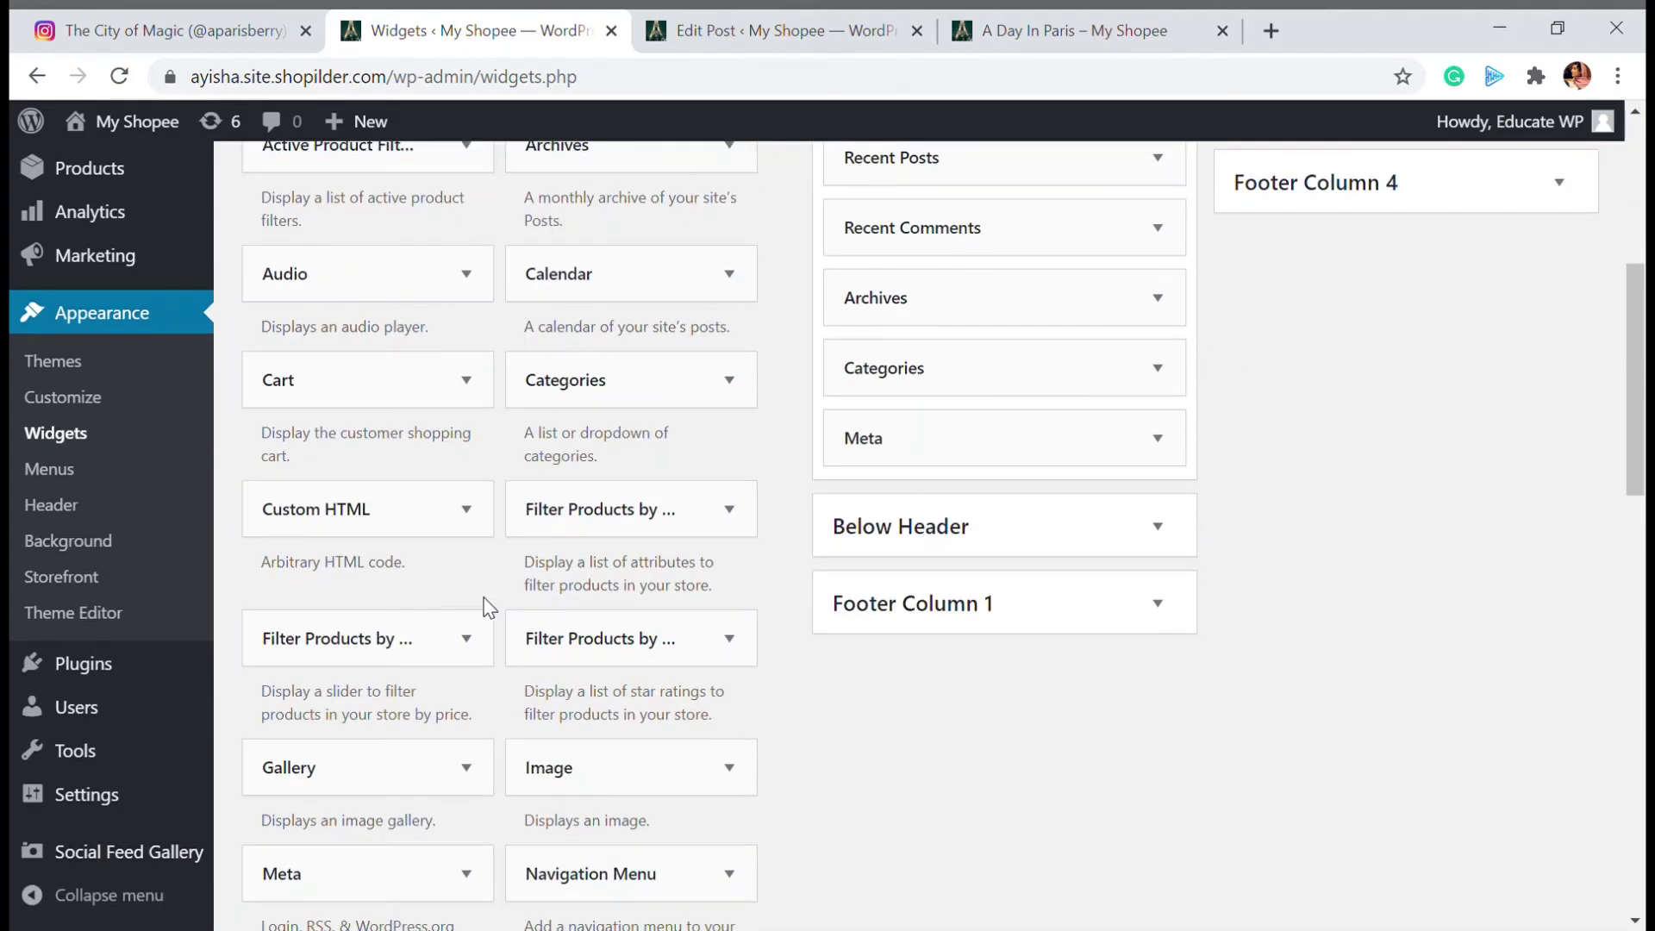
{"action": "scroll", "coordinate": [485, 603], "scroll_direction": "up", "scroll_amount": 9}
{"action": "scroll", "coordinate": [487, 604], "scroll_direction": "down", "scroll_amount": 5}
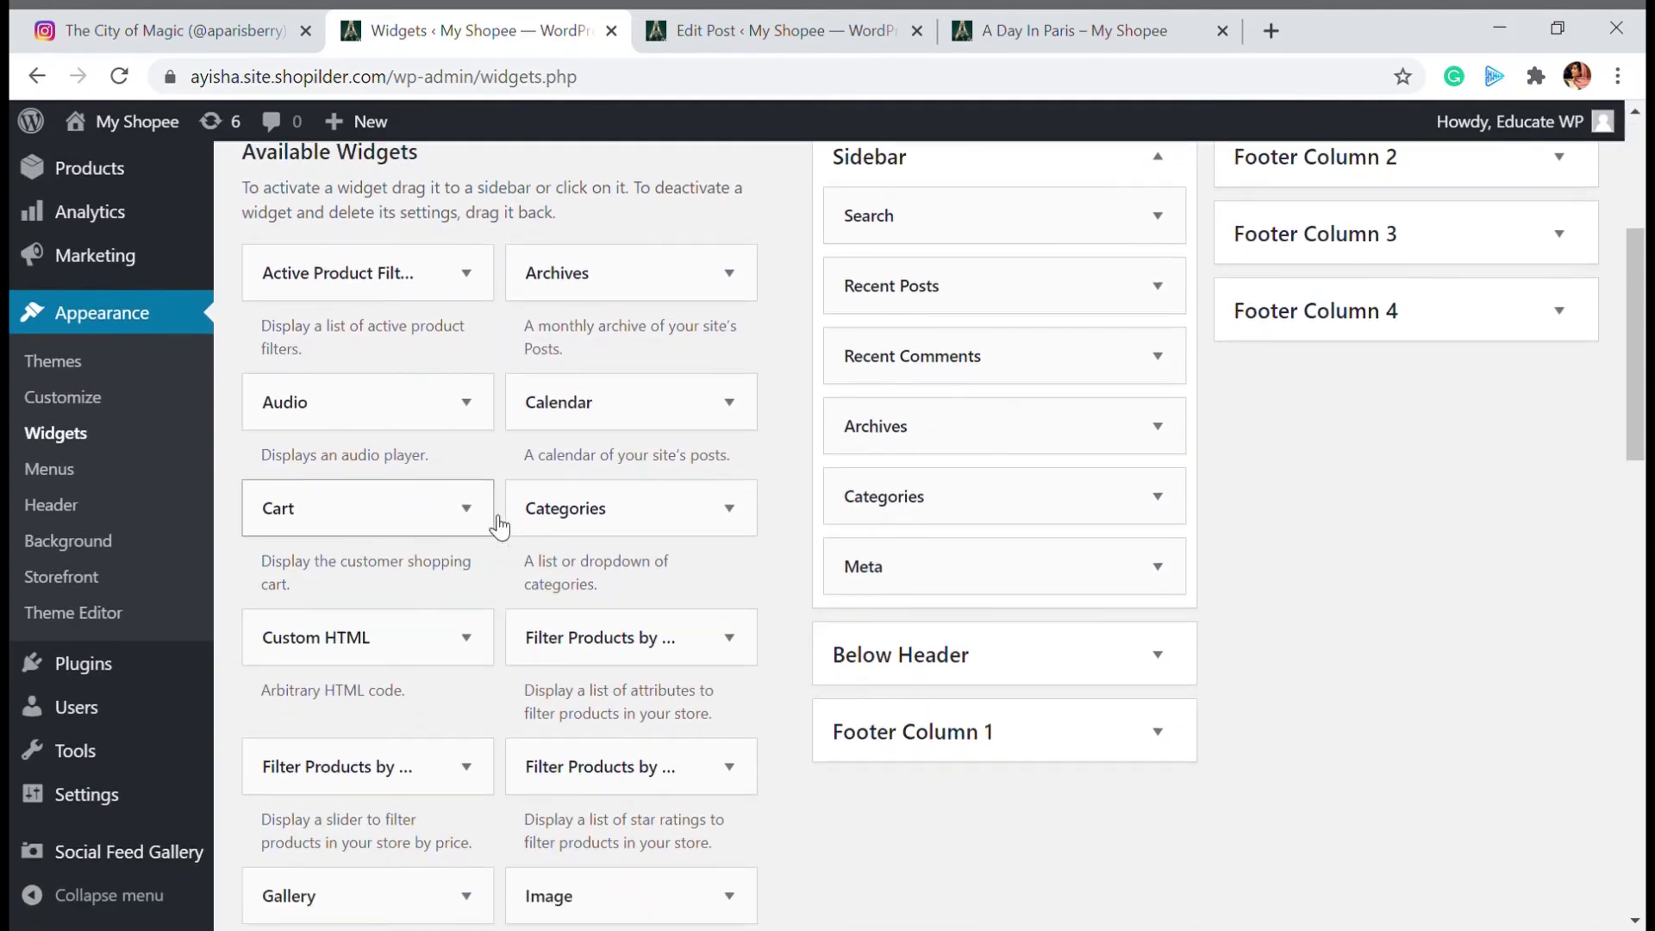
{"action": "scroll", "coordinate": [551, 638], "scroll_direction": "down", "scroll_amount": 3}
{"action": "scroll", "coordinate": [554, 683], "scroll_direction": "down", "scroll_amount": 7}
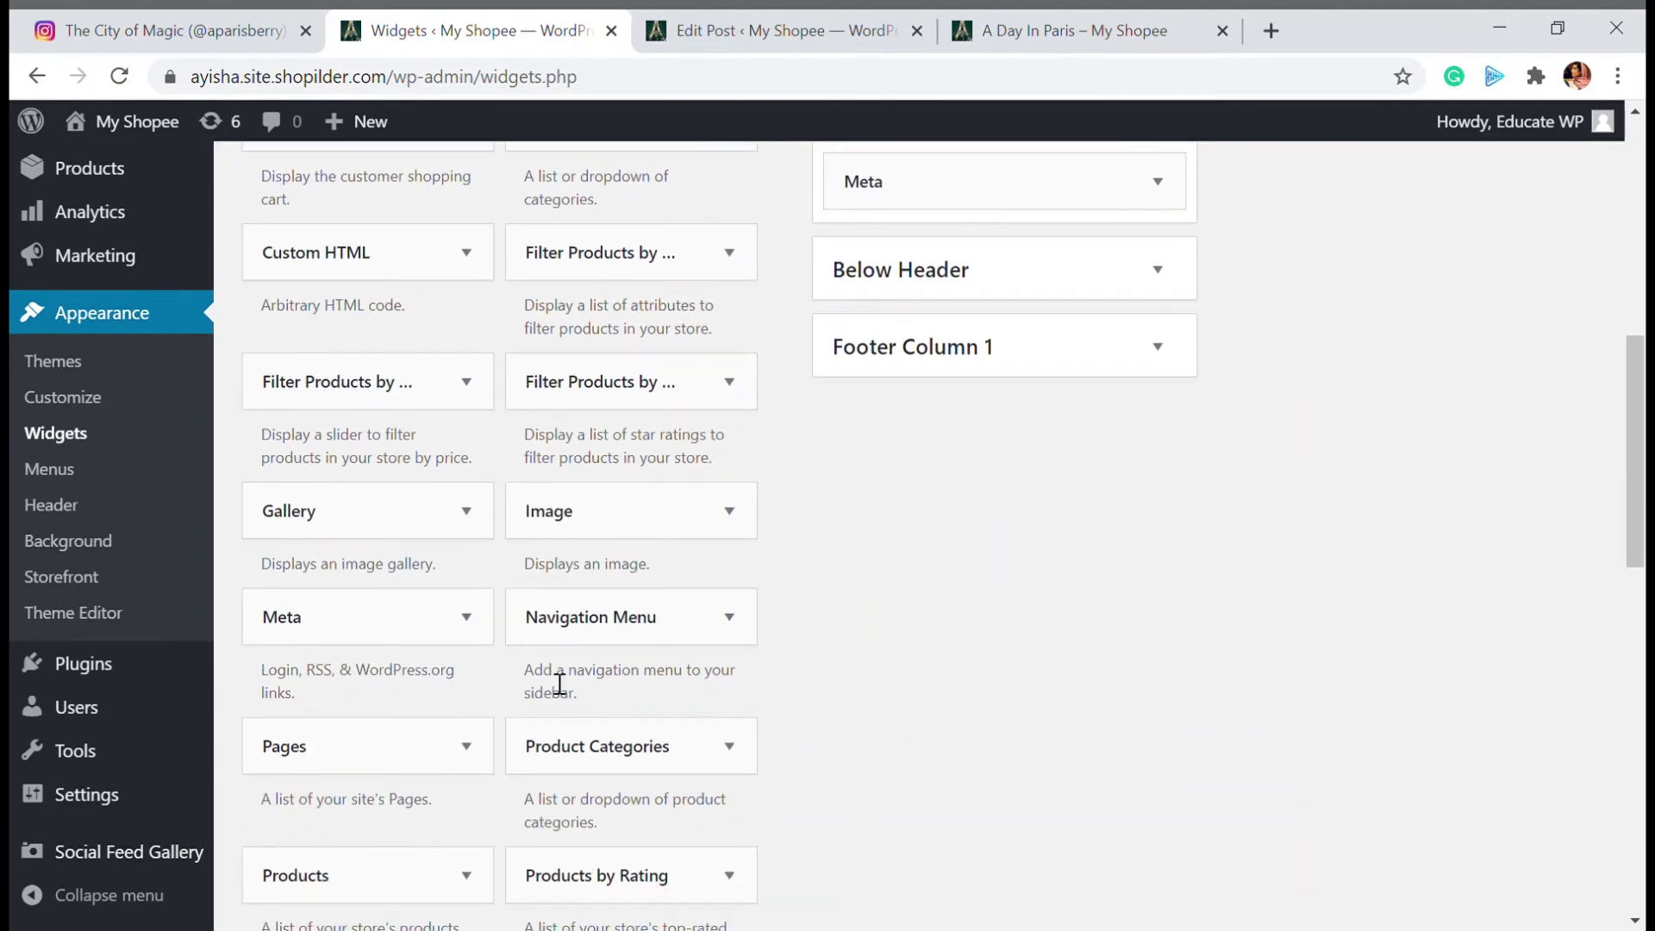
{"action": "scroll", "coordinate": [559, 687], "scroll_direction": "down", "scroll_amount": 3}
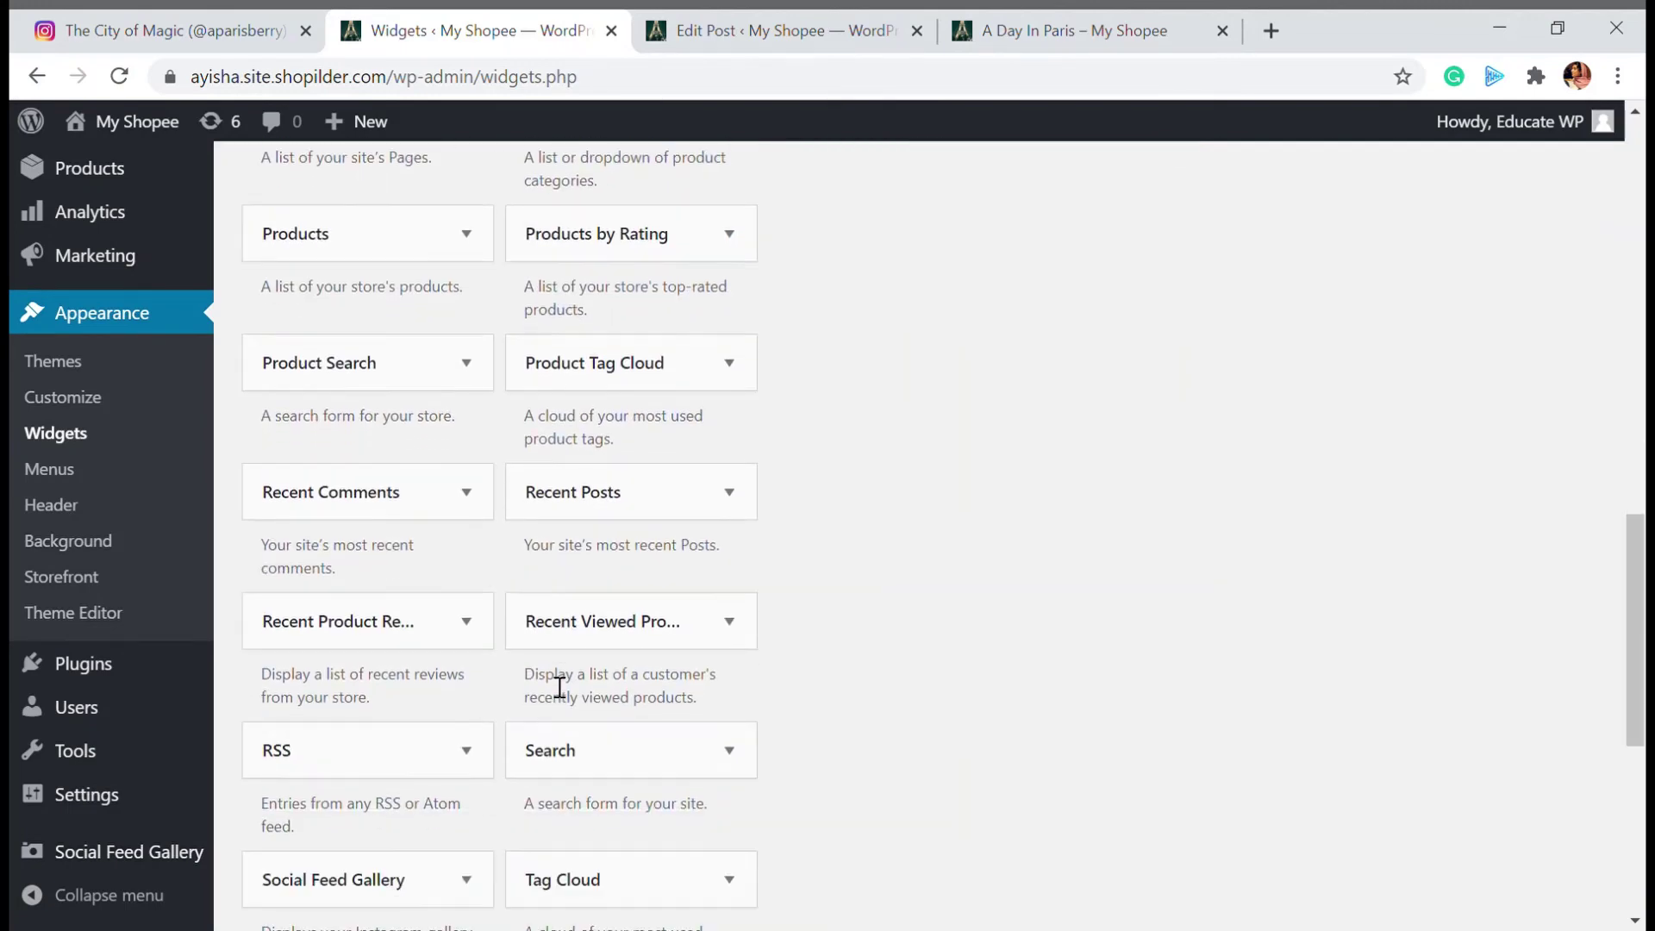
{"action": "scroll", "coordinate": [558, 687], "scroll_direction": "down", "scroll_amount": 3}
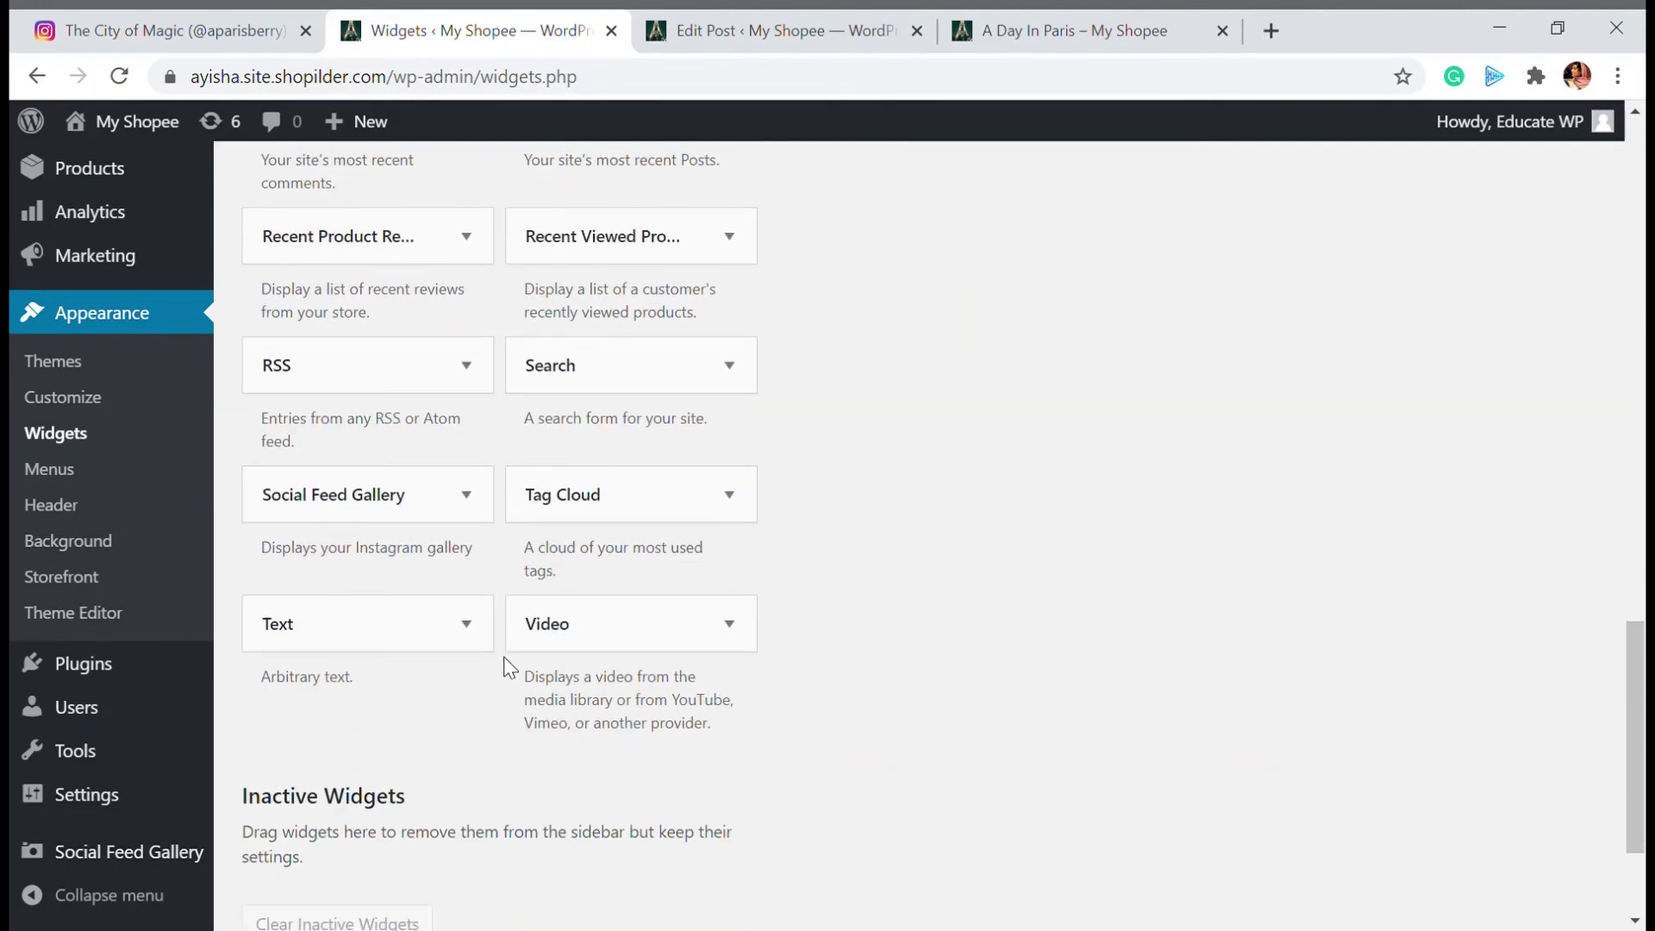
{"action": "scroll", "coordinate": [507, 659], "scroll_direction": "up", "scroll_amount": 6}
{"action": "scroll", "coordinate": [506, 658], "scroll_direction": "down", "scroll_amount": 2}
{"action": "scroll", "coordinate": [506, 660], "scroll_direction": "down", "scroll_amount": 1}
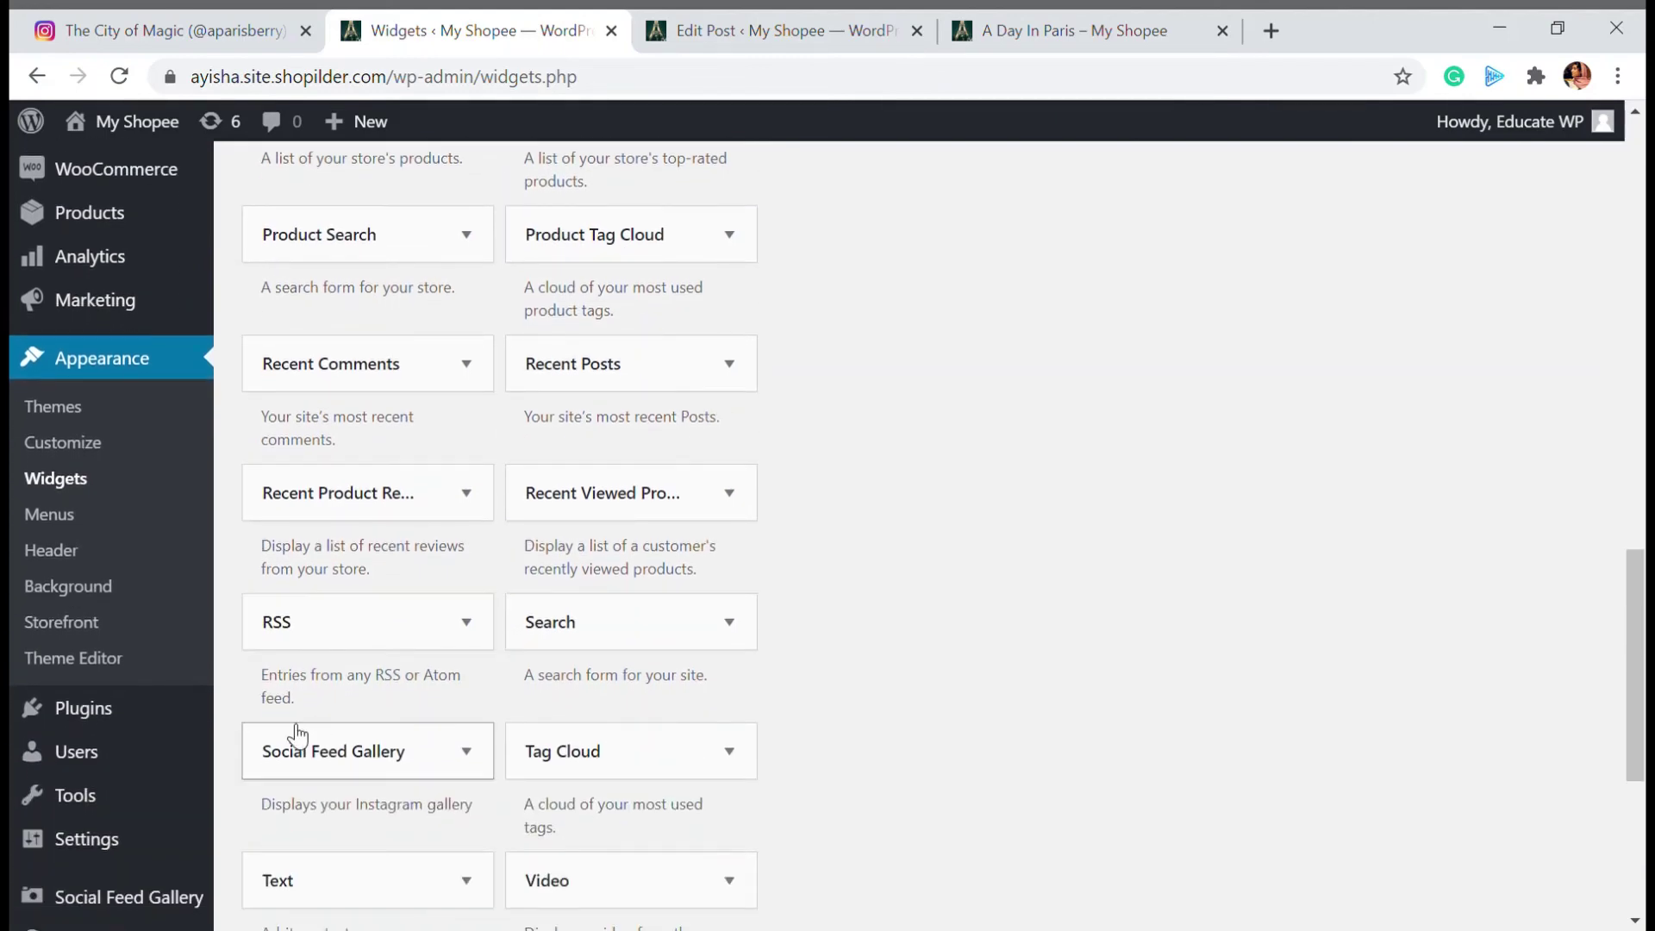
{"action": "left_click_drag", "start_coordinate": [396, 776], "coordinate": [995, 375]}
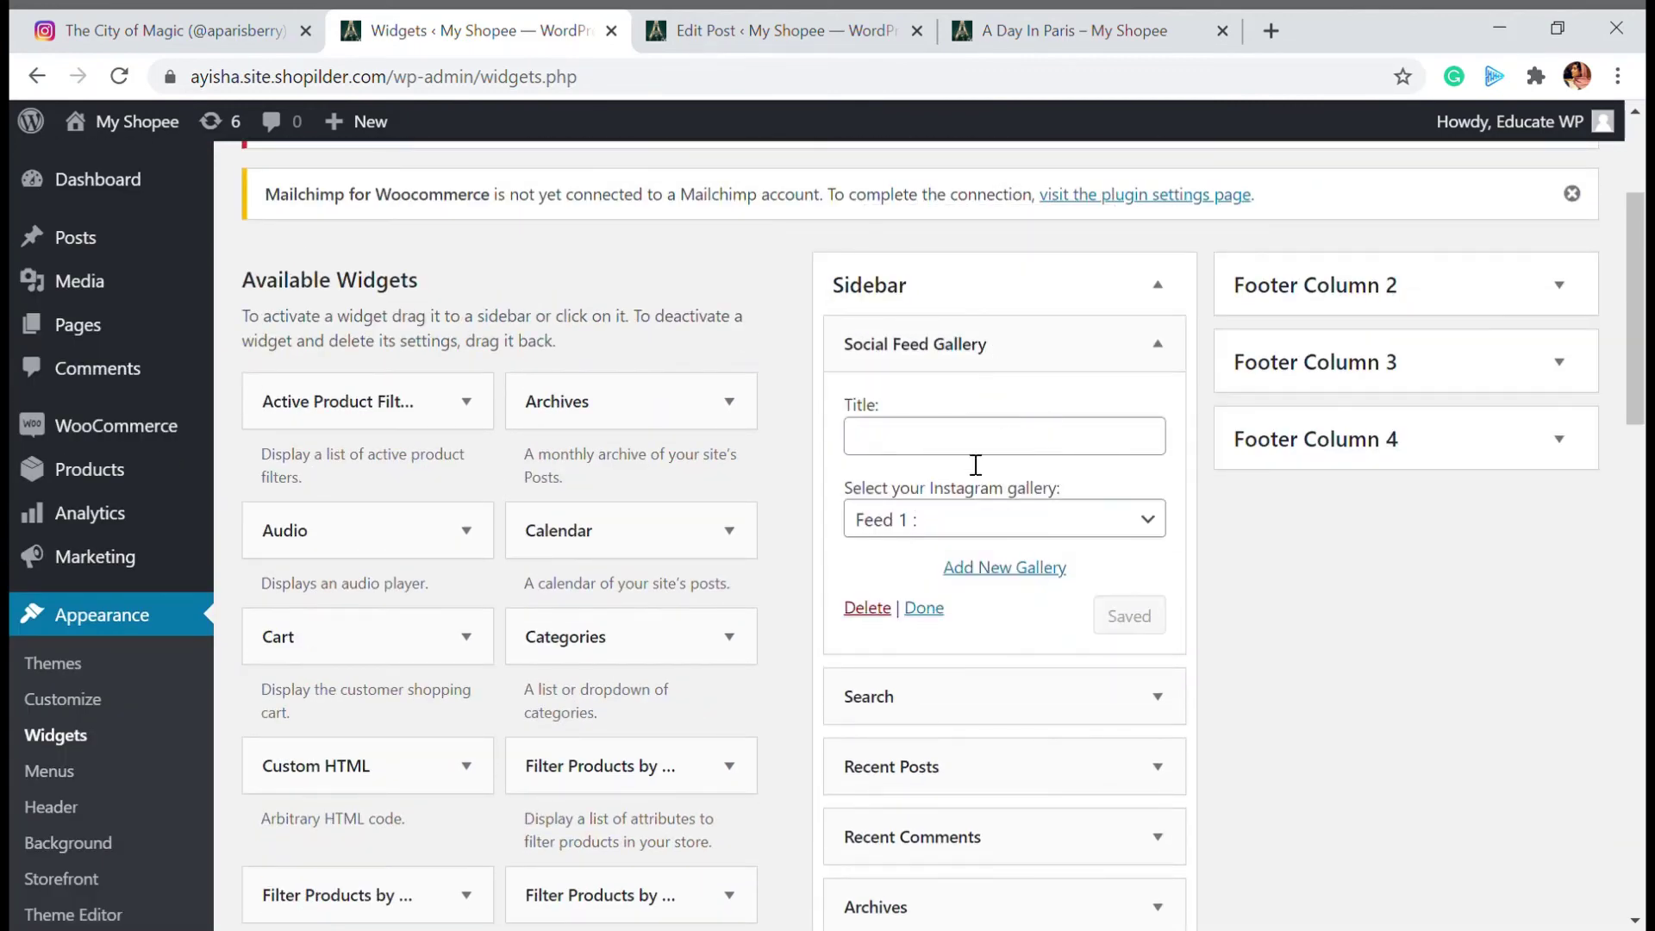
Title the widget 'ig feed' and check the available feeds in the gallery list
{"action": "left_click", "coordinate": [895, 435]}
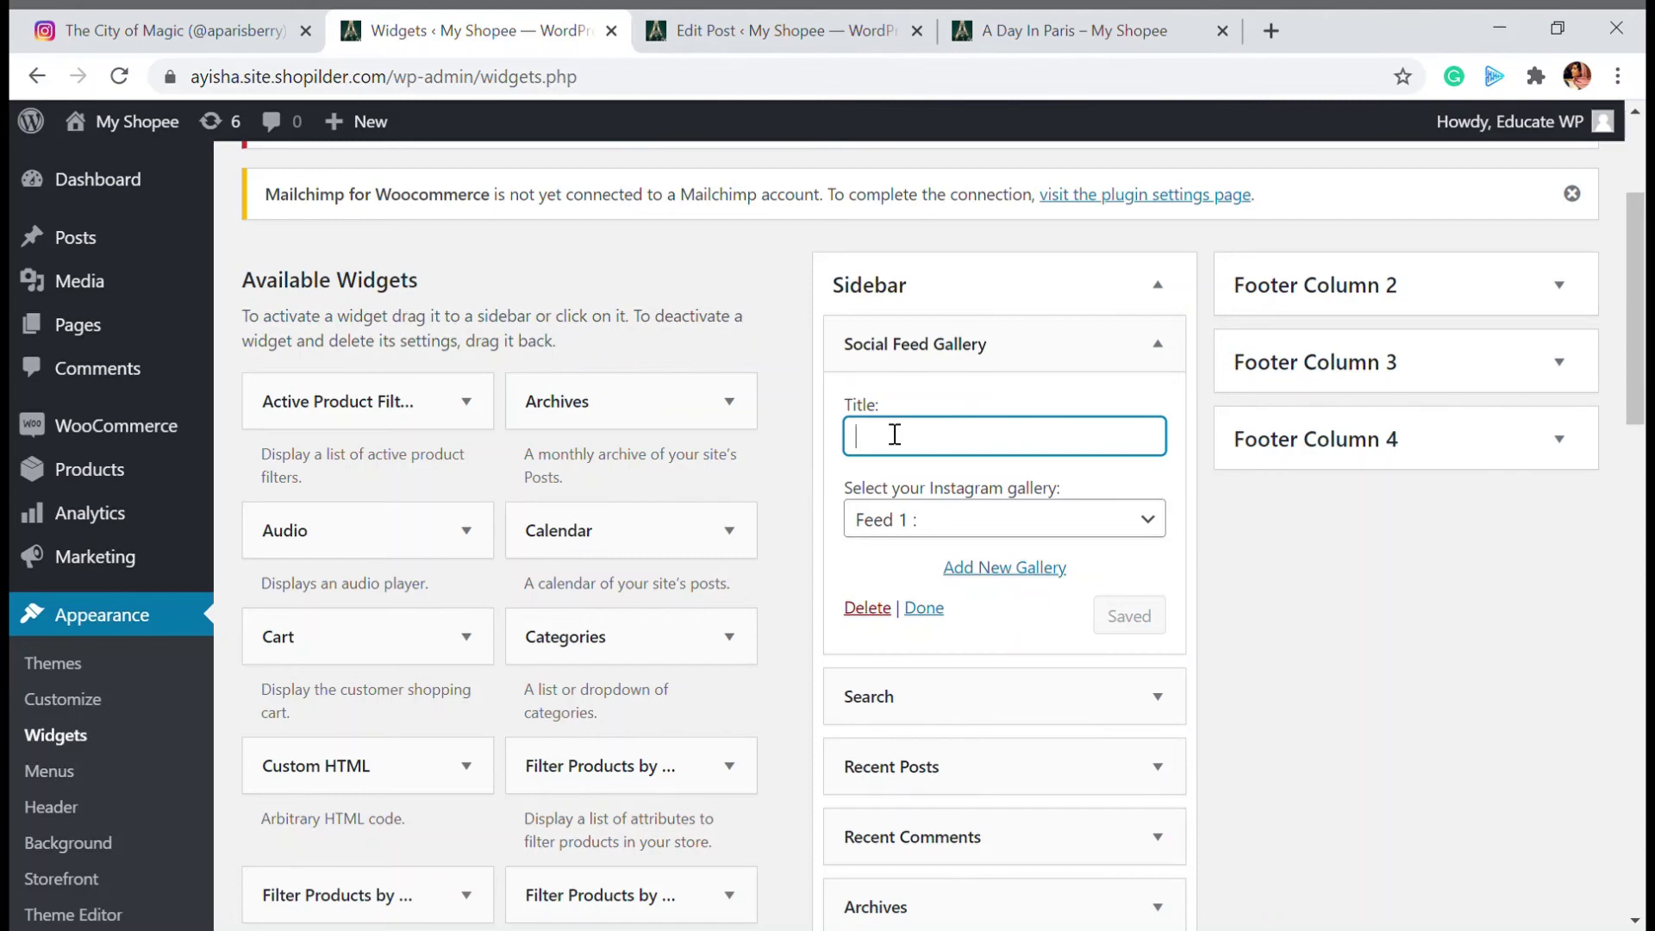
{"action": "type", "text": "ig feed"}
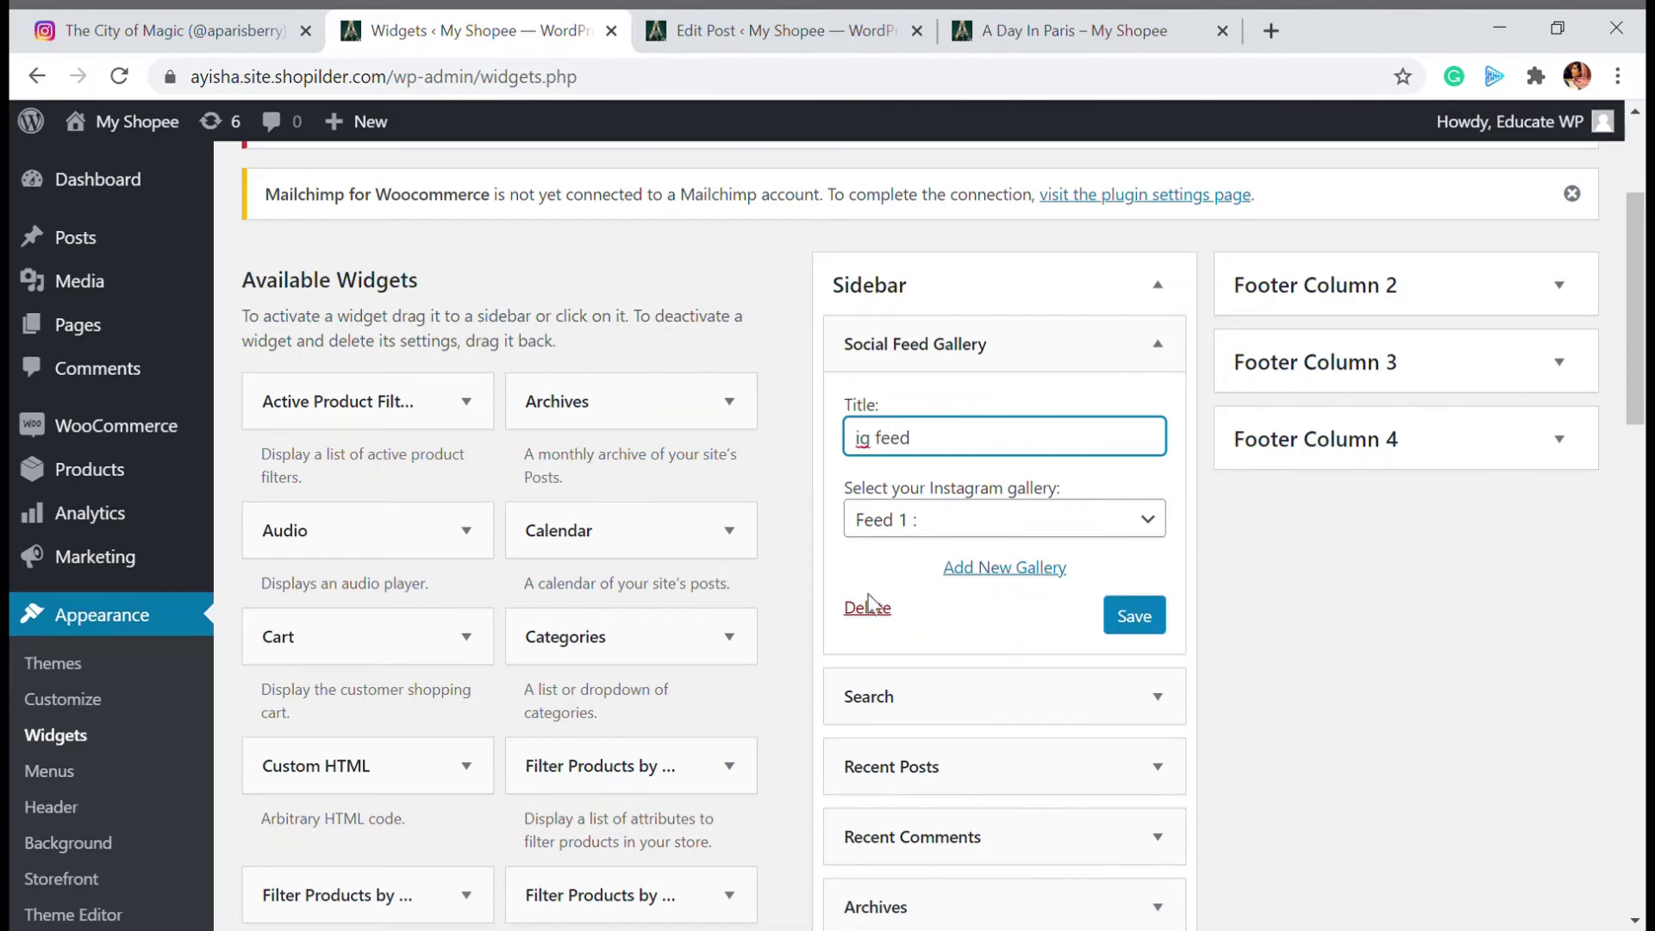
{"action": "left_click", "coordinate": [1015, 576]}
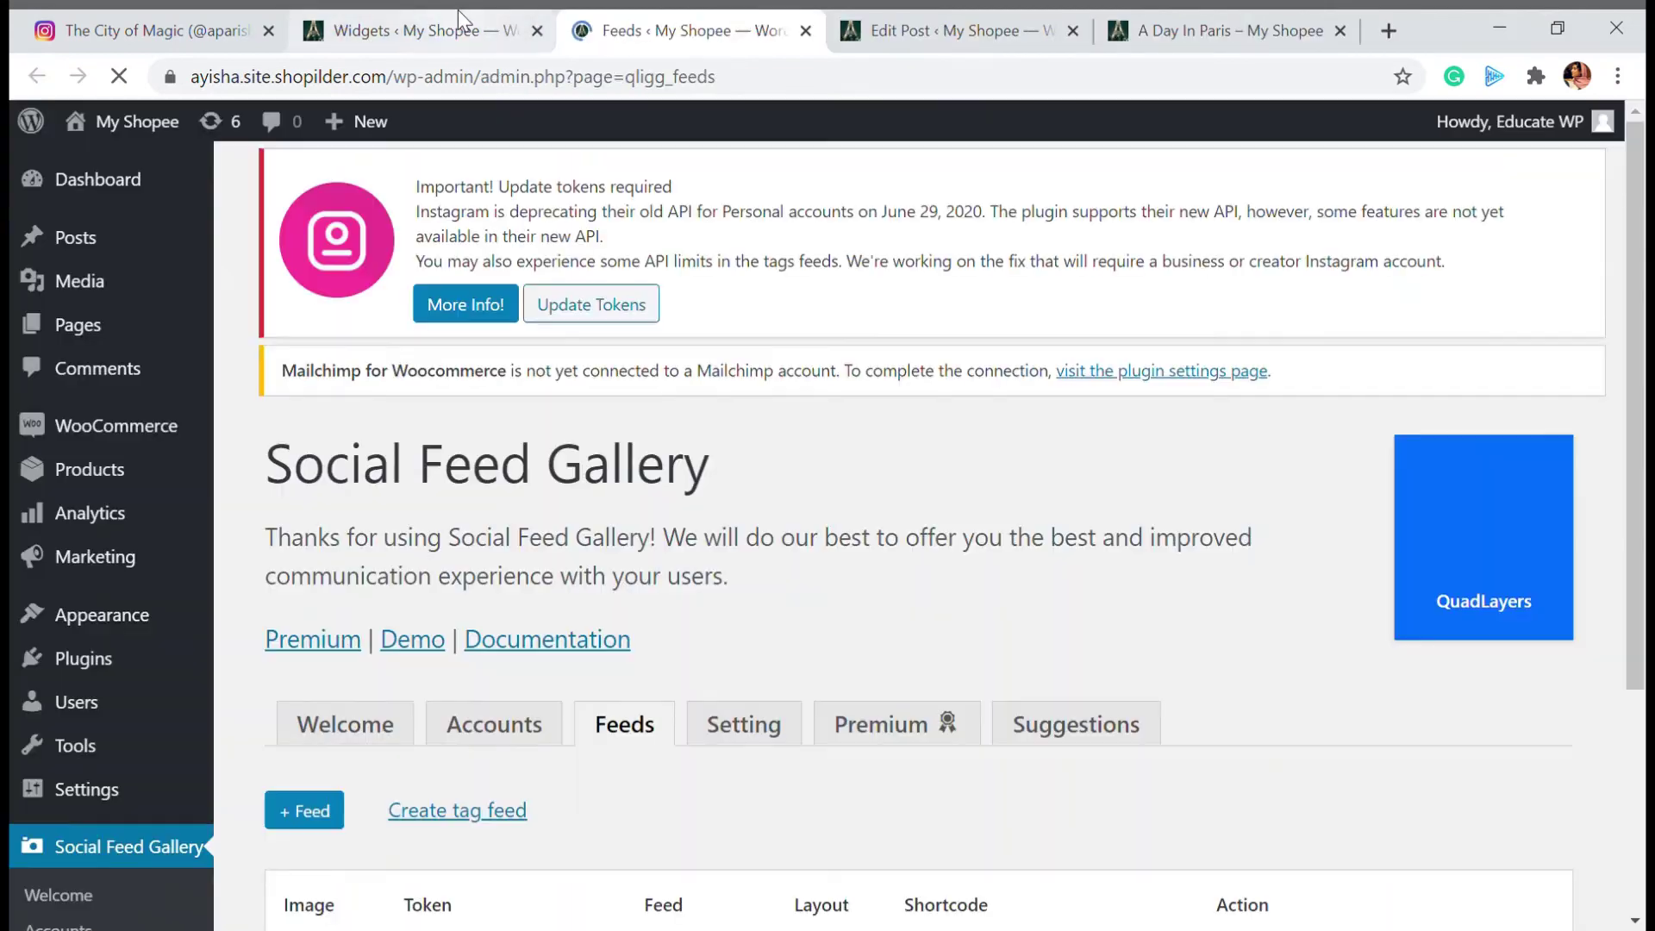
{"action": "left_click", "coordinate": [430, 30]}
{"action": "left_click", "coordinate": [681, 30]}
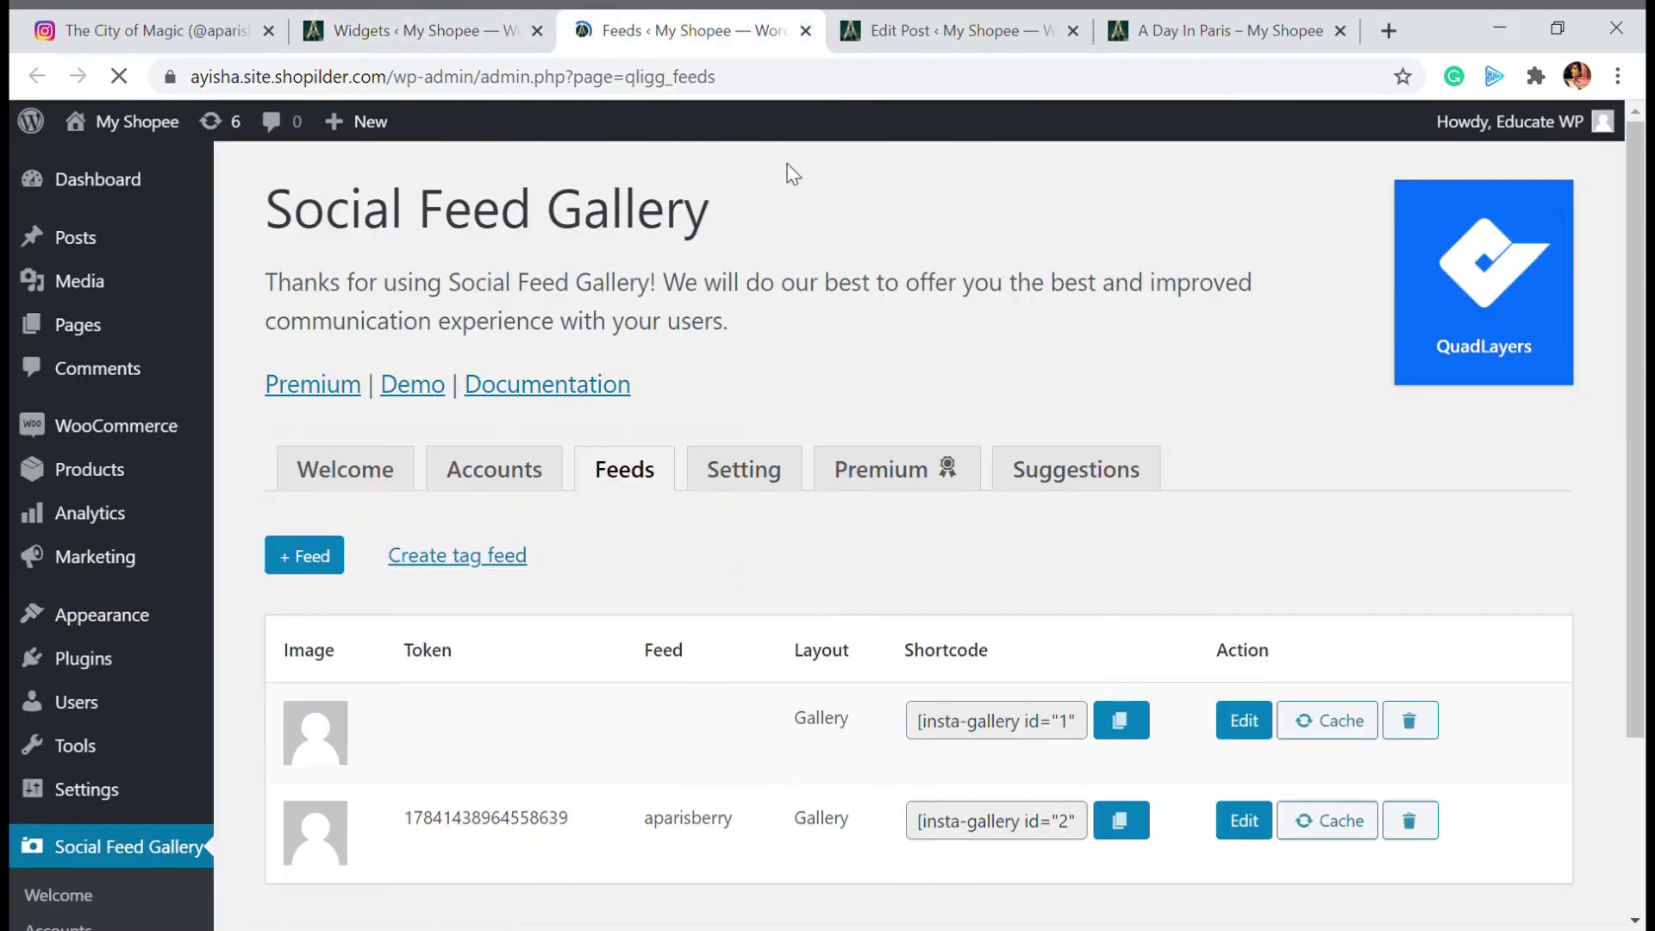
{"action": "scroll", "coordinate": [732, 646], "scroll_direction": "down", "scroll_amount": 3}
{"action": "scroll", "coordinate": [733, 648], "scroll_direction": "down", "scroll_amount": 1}
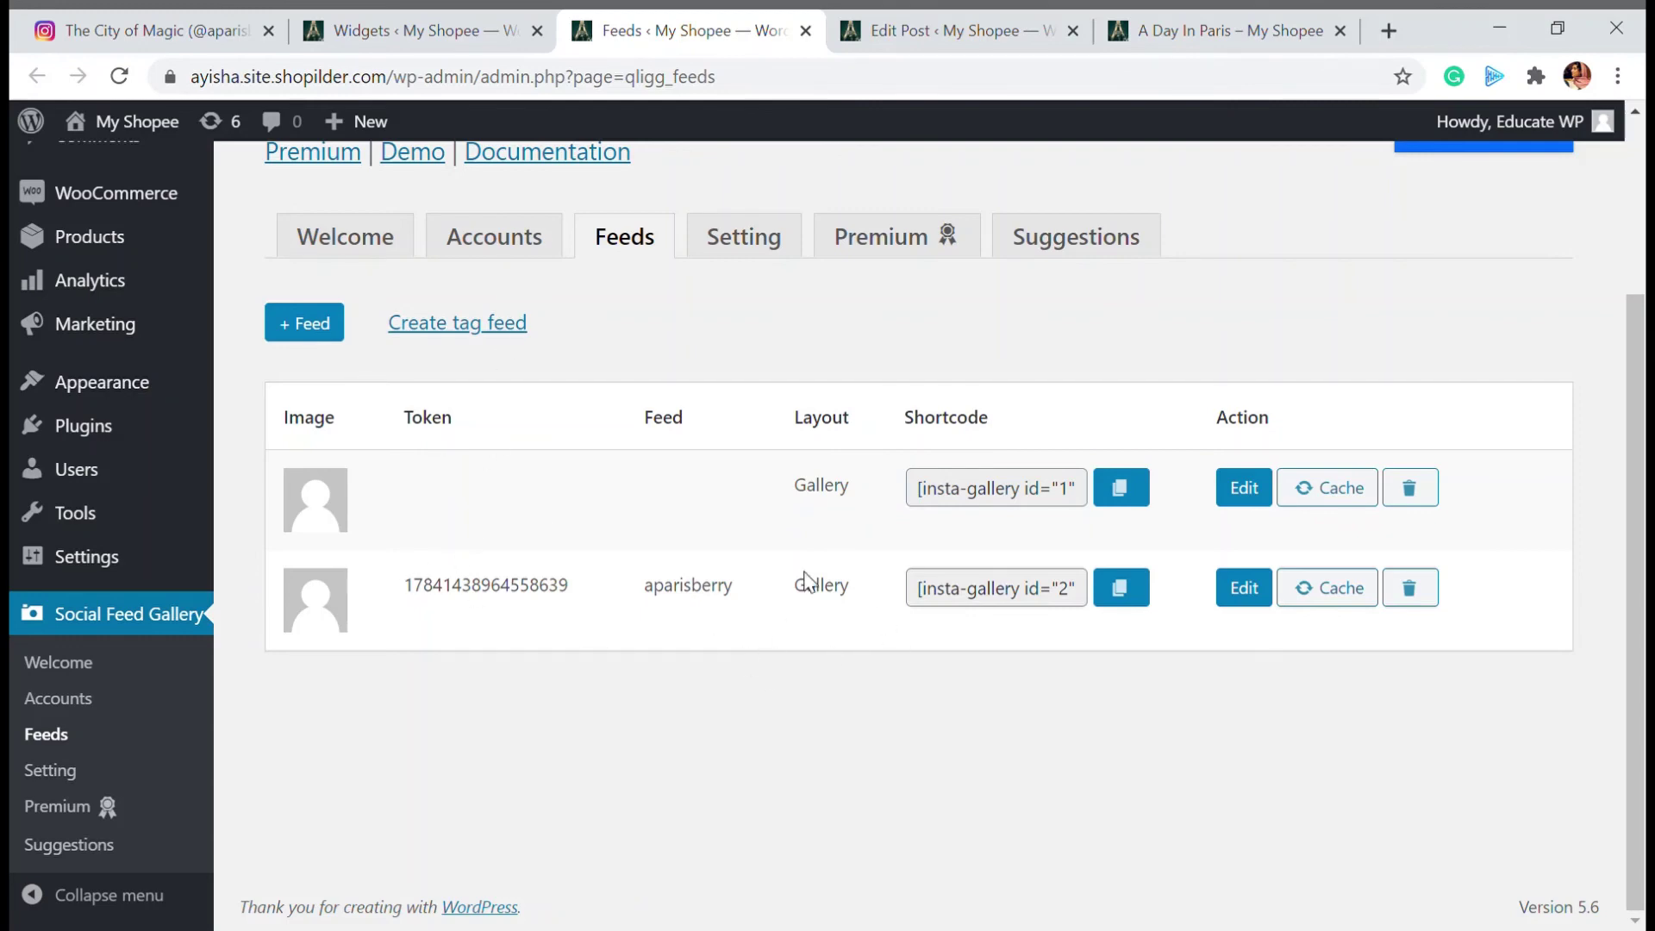
{"action": "left_click", "coordinate": [422, 13]}
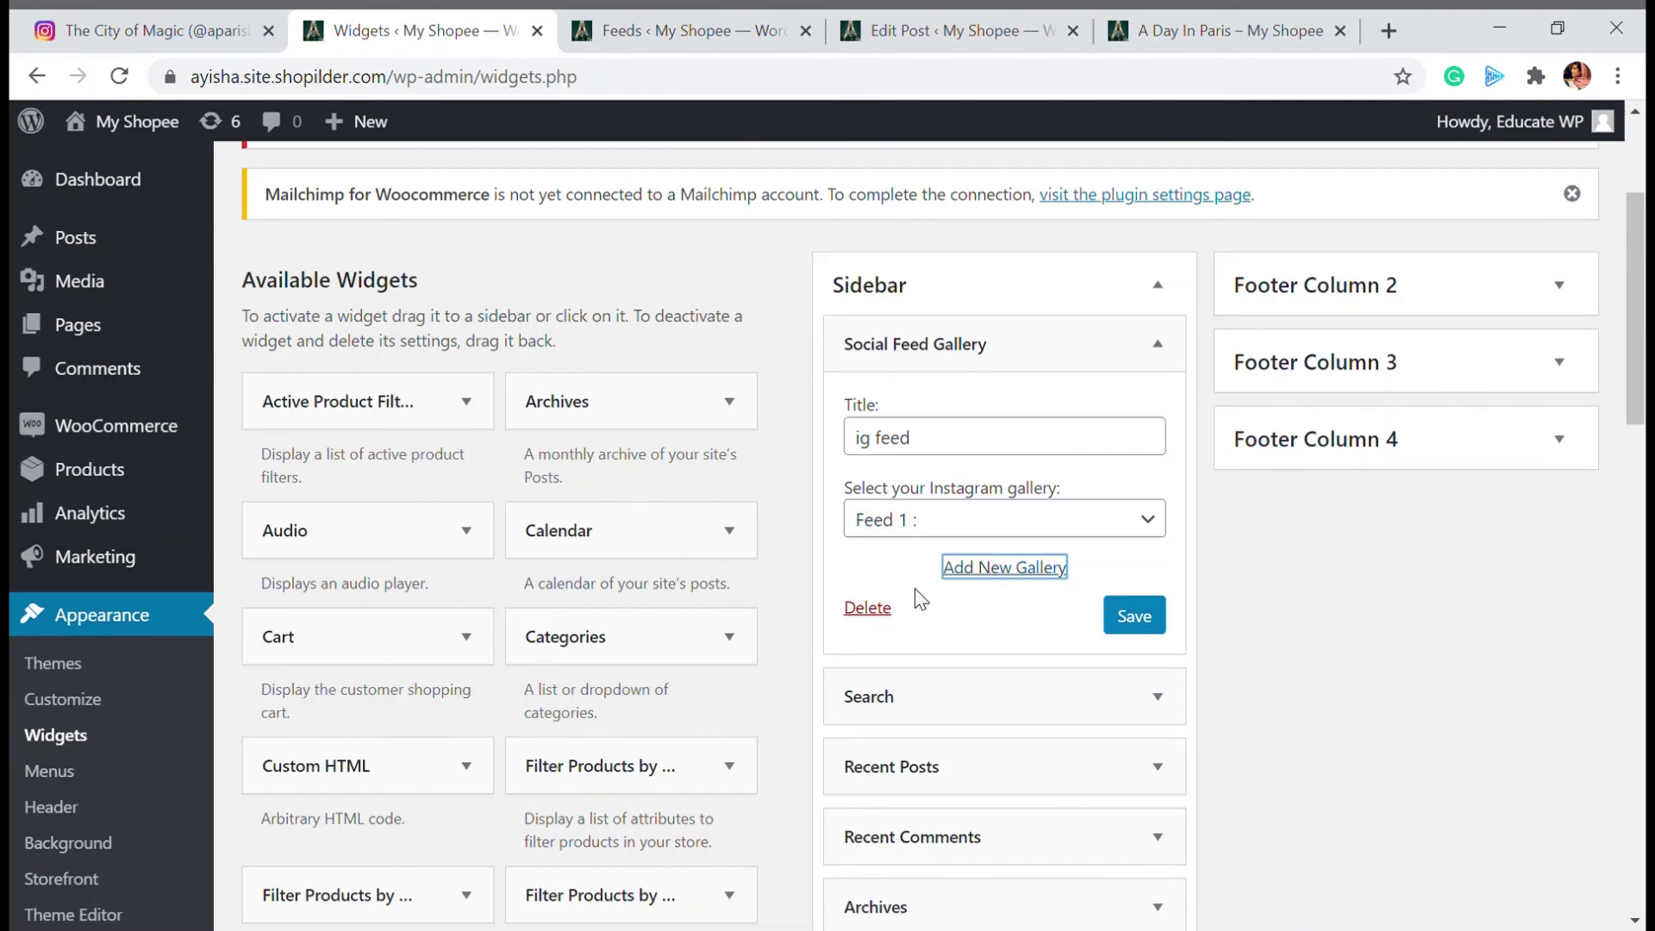
Select Feed 2 for the widget, save it and collapse its settings
{"action": "left_click", "coordinate": [1121, 527]}
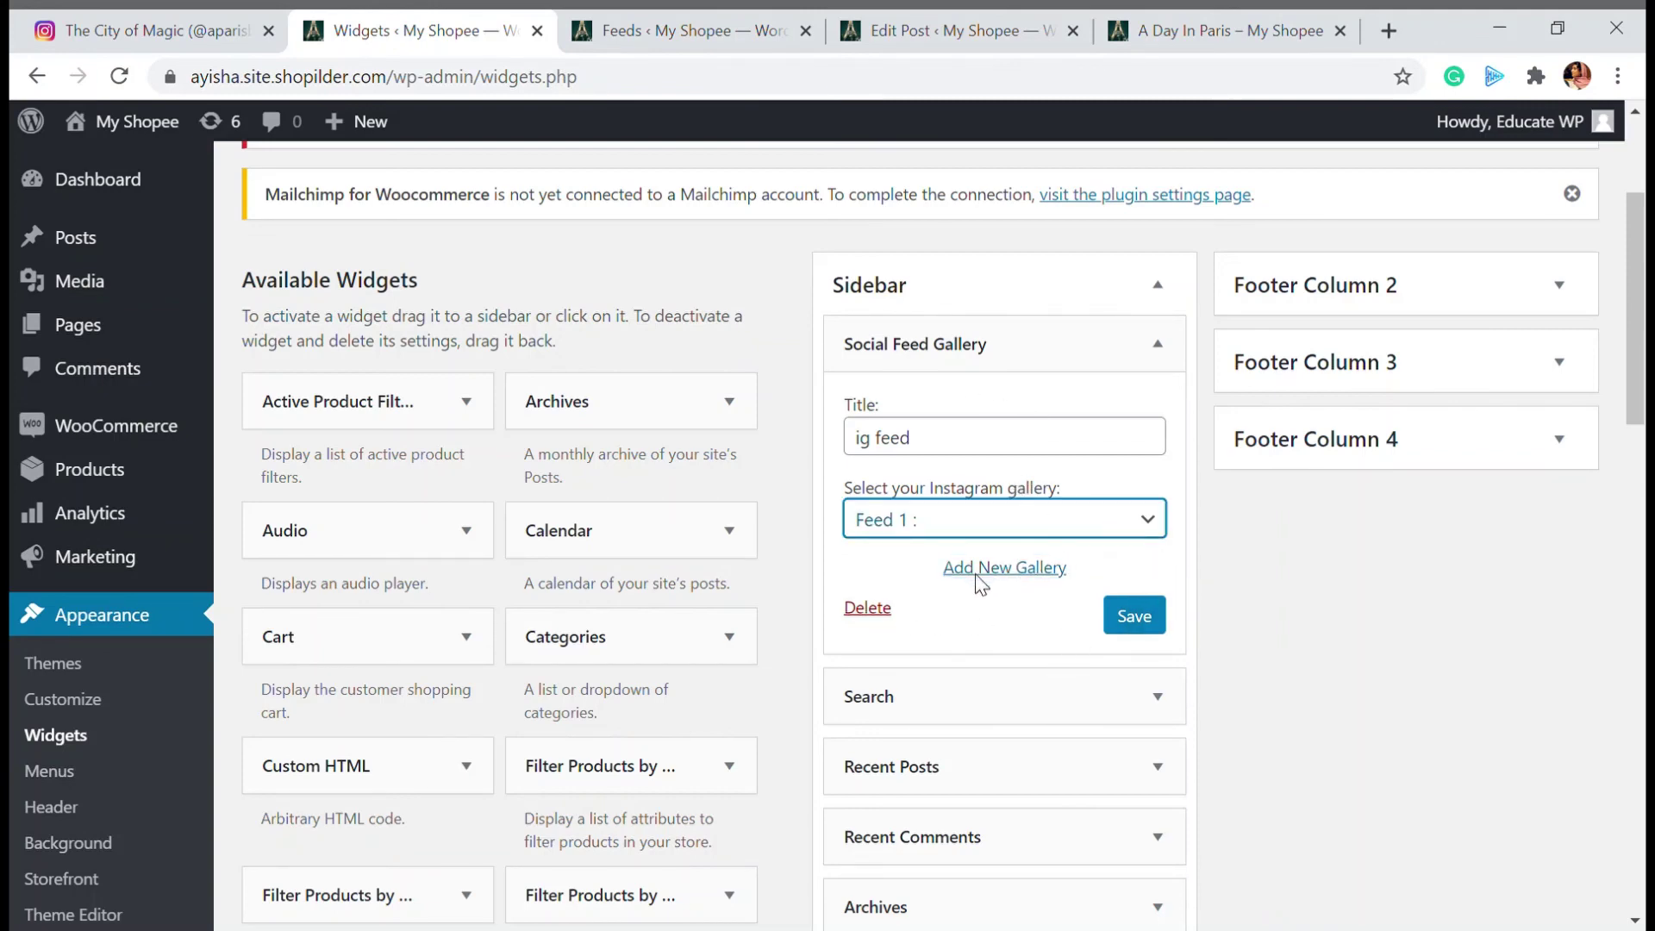
{"action": "left_click", "coordinate": [1151, 623]}
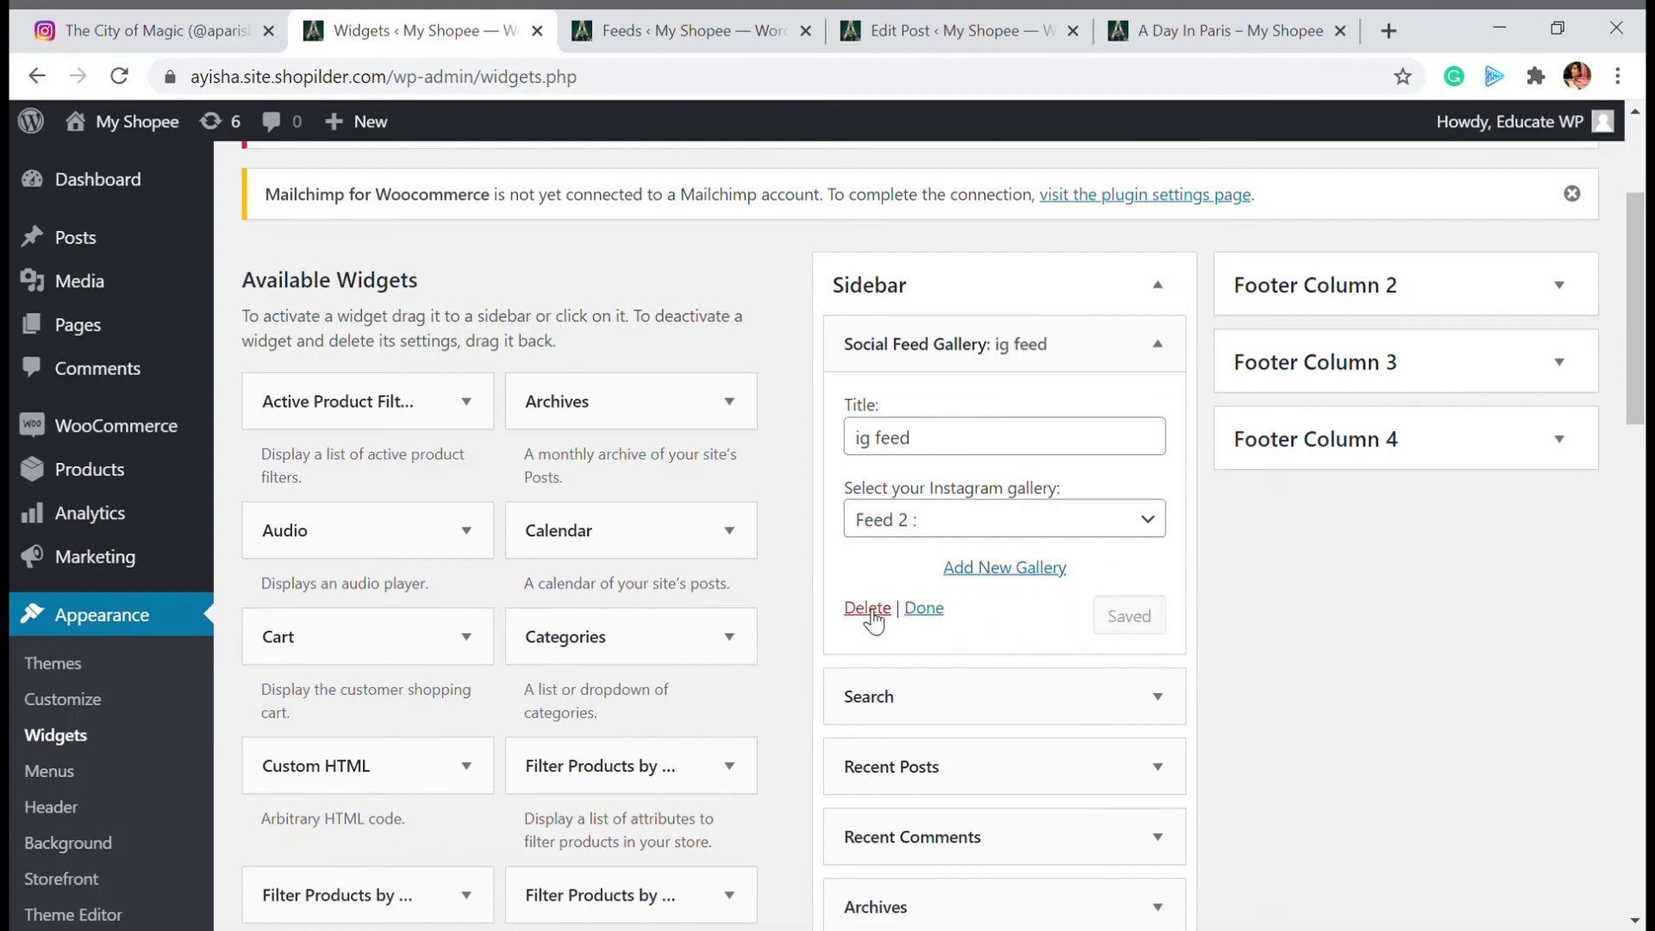
{"action": "left_click", "coordinate": [924, 609]}
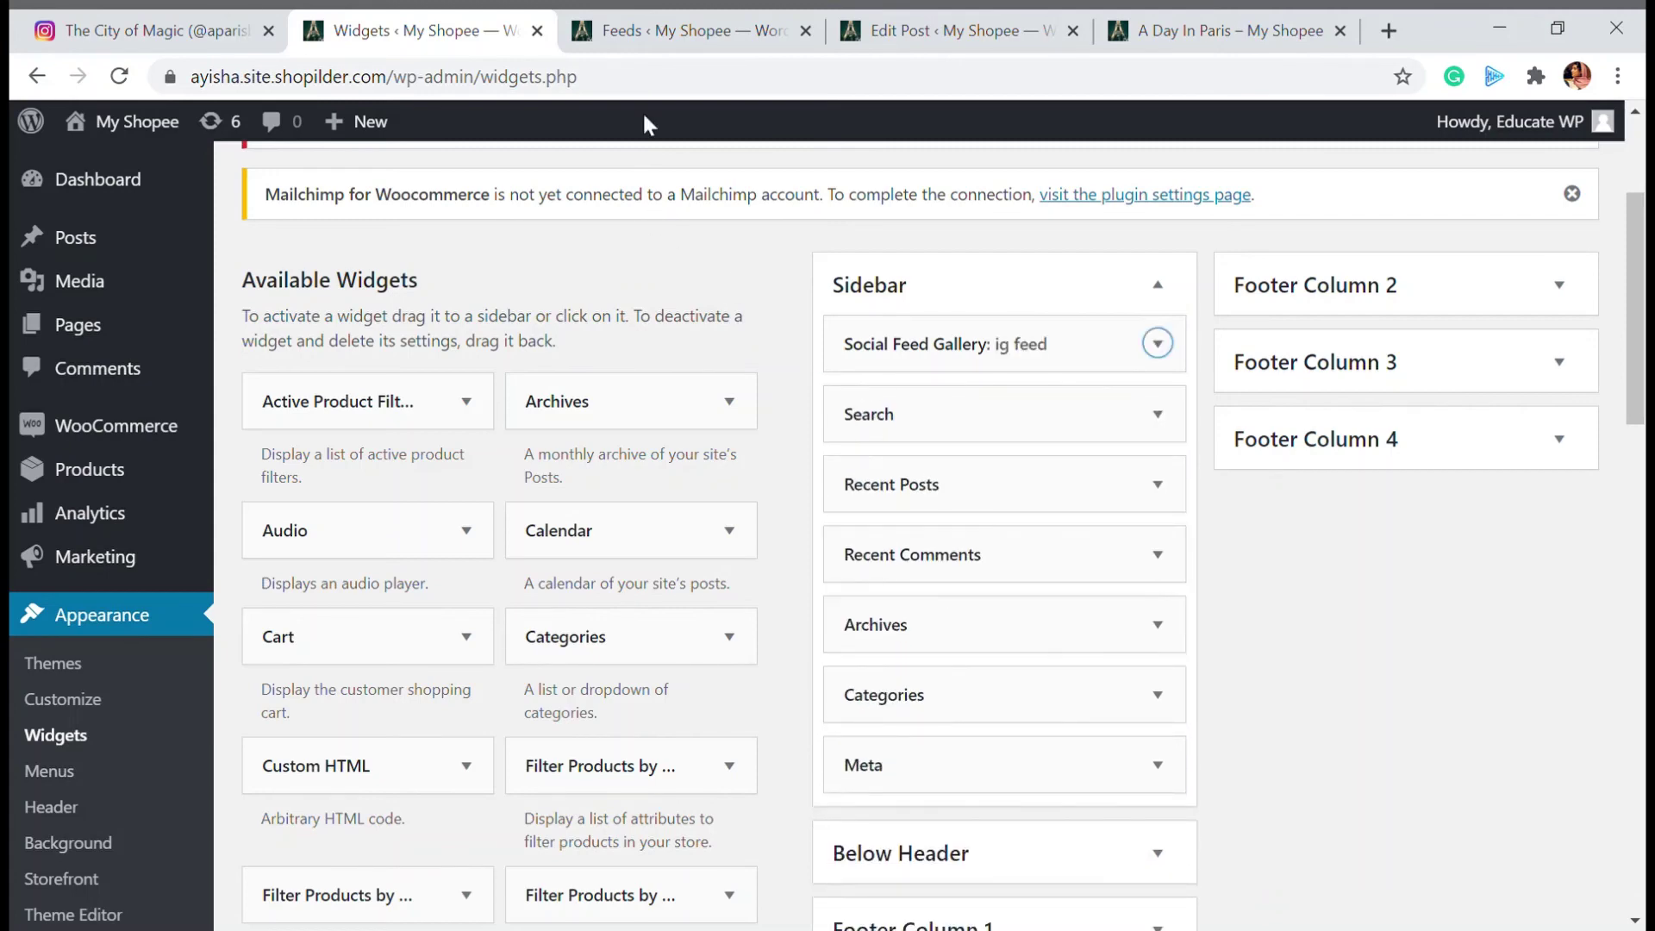
{"action": "left_click", "coordinate": [689, 19]}
Reload the live Paris post to confirm the ig feed sidebar grid, then reopen the widget settings
{"action": "left_click", "coordinate": [963, 20]}
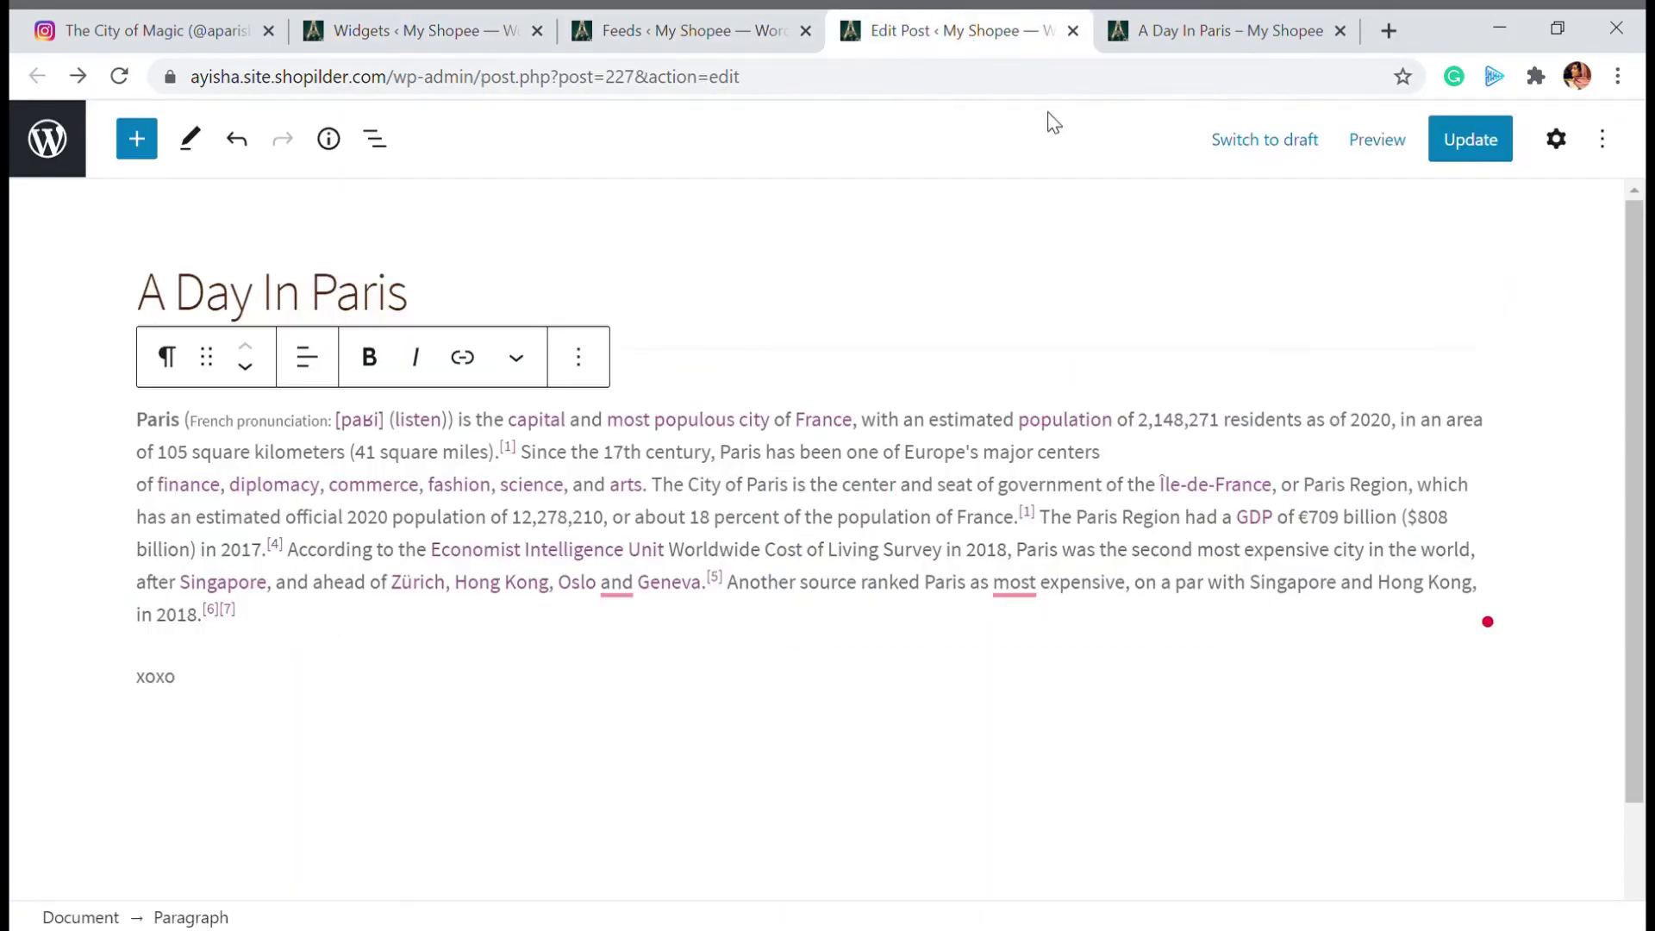
{"action": "left_click", "coordinate": [1188, 21]}
{"action": "left_click", "coordinate": [119, 75]}
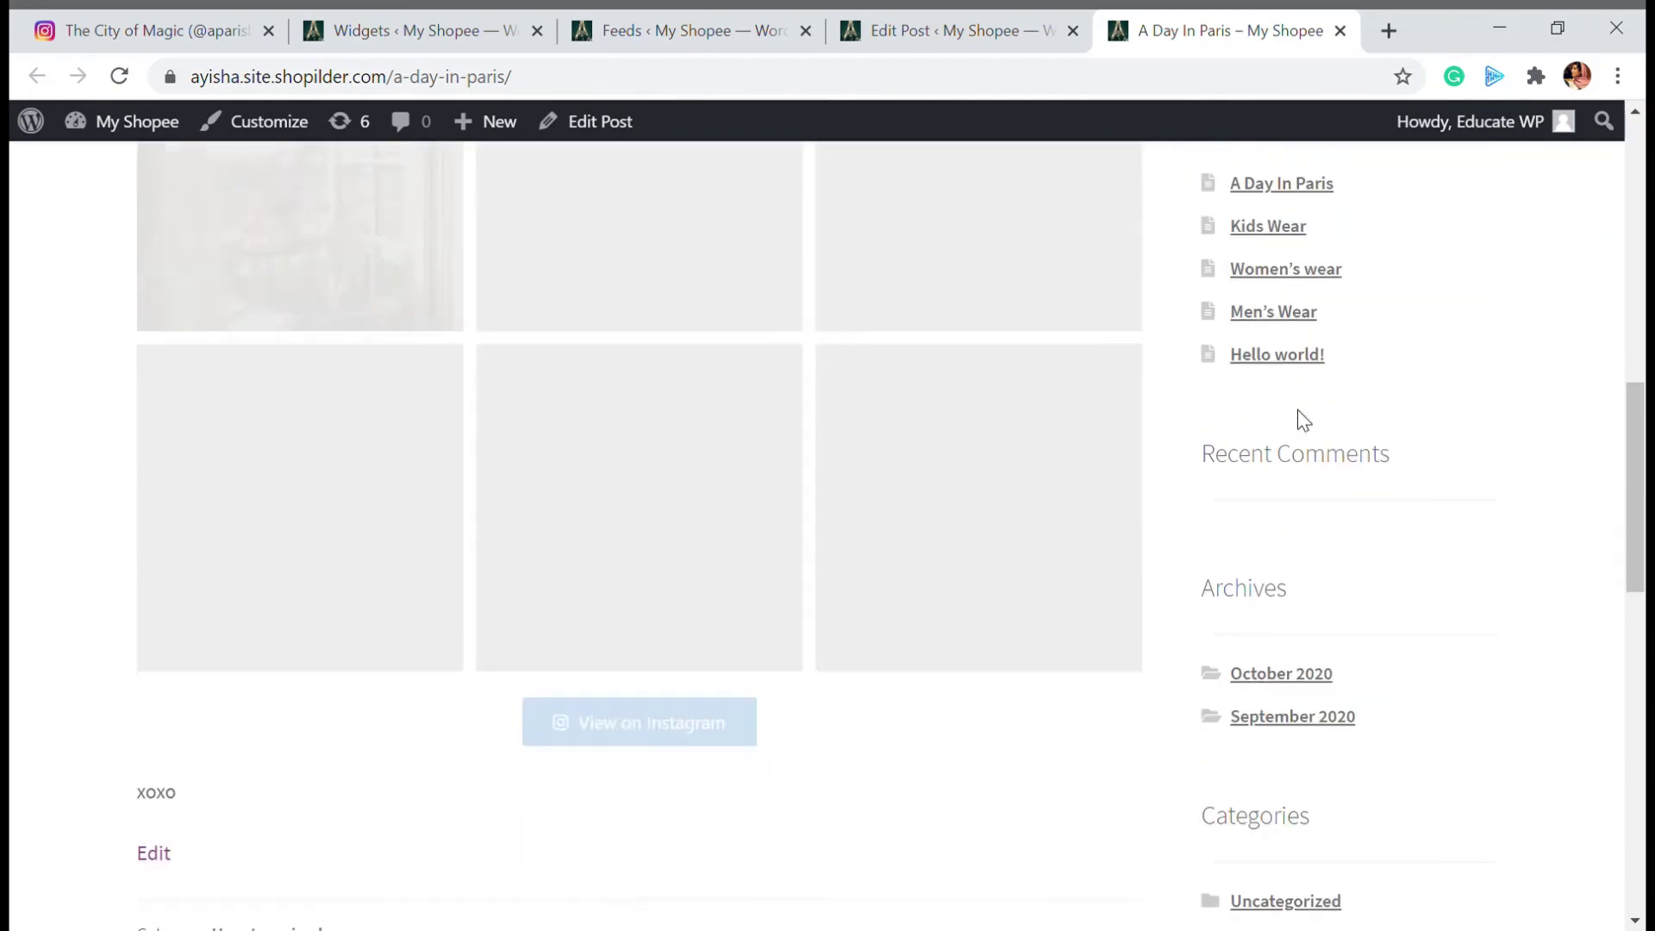
{"action": "scroll", "coordinate": [1179, 524], "scroll_direction": "down", "scroll_amount": 1}
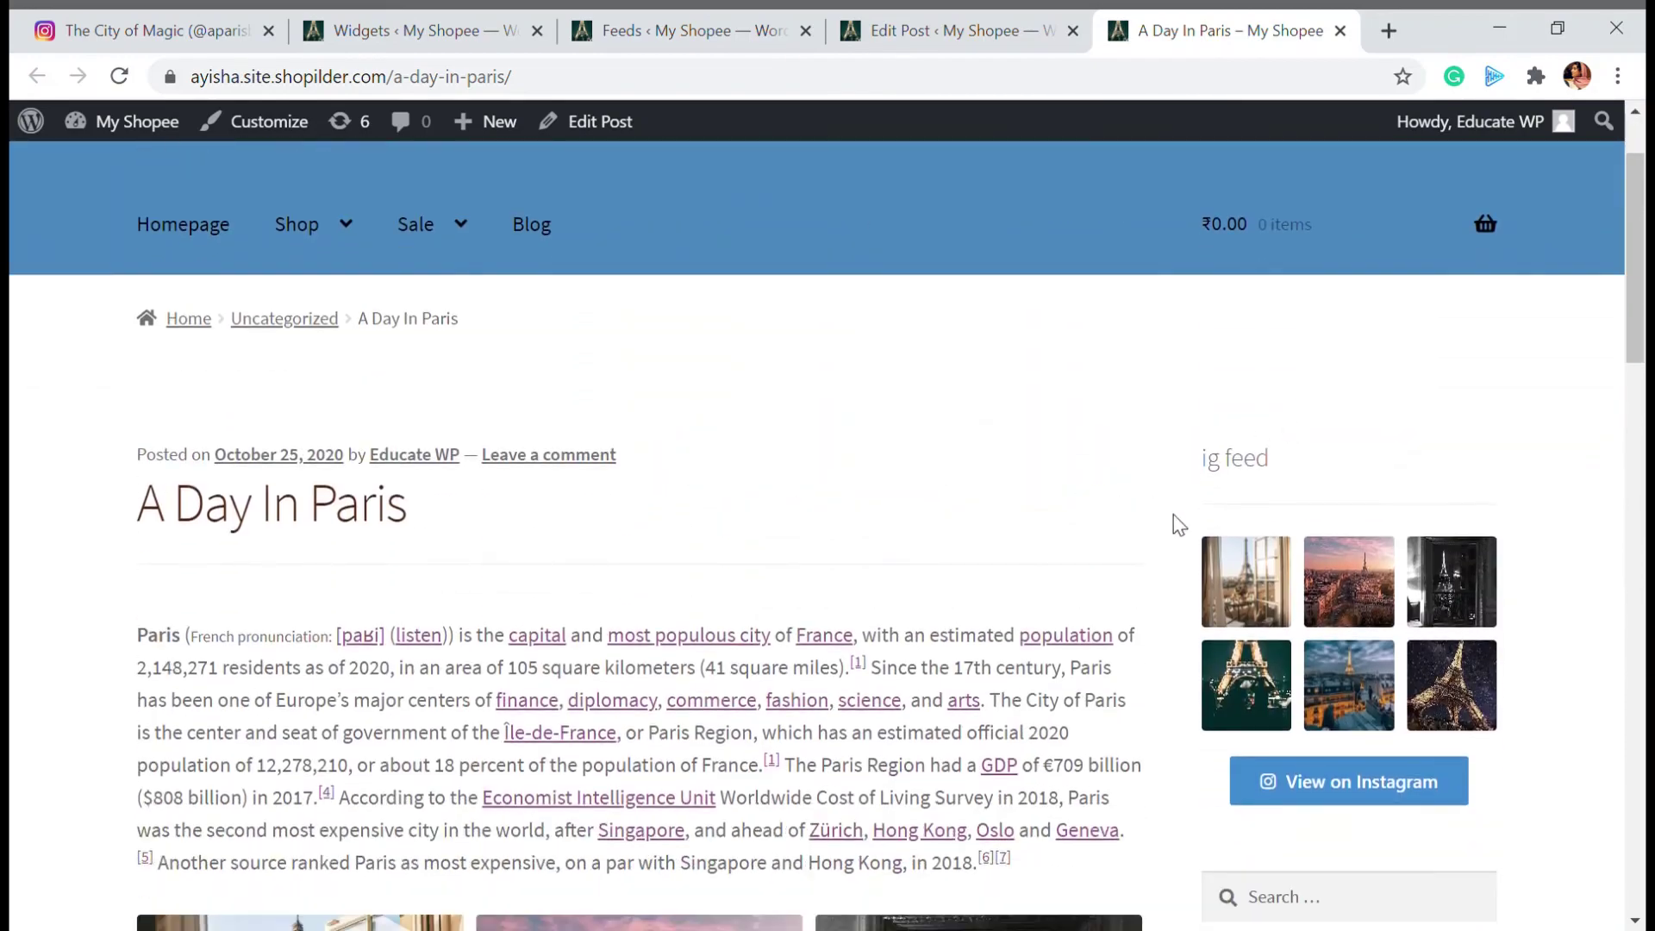
{"action": "scroll", "coordinate": [1455, 579], "scroll_direction": "down", "scroll_amount": 1}
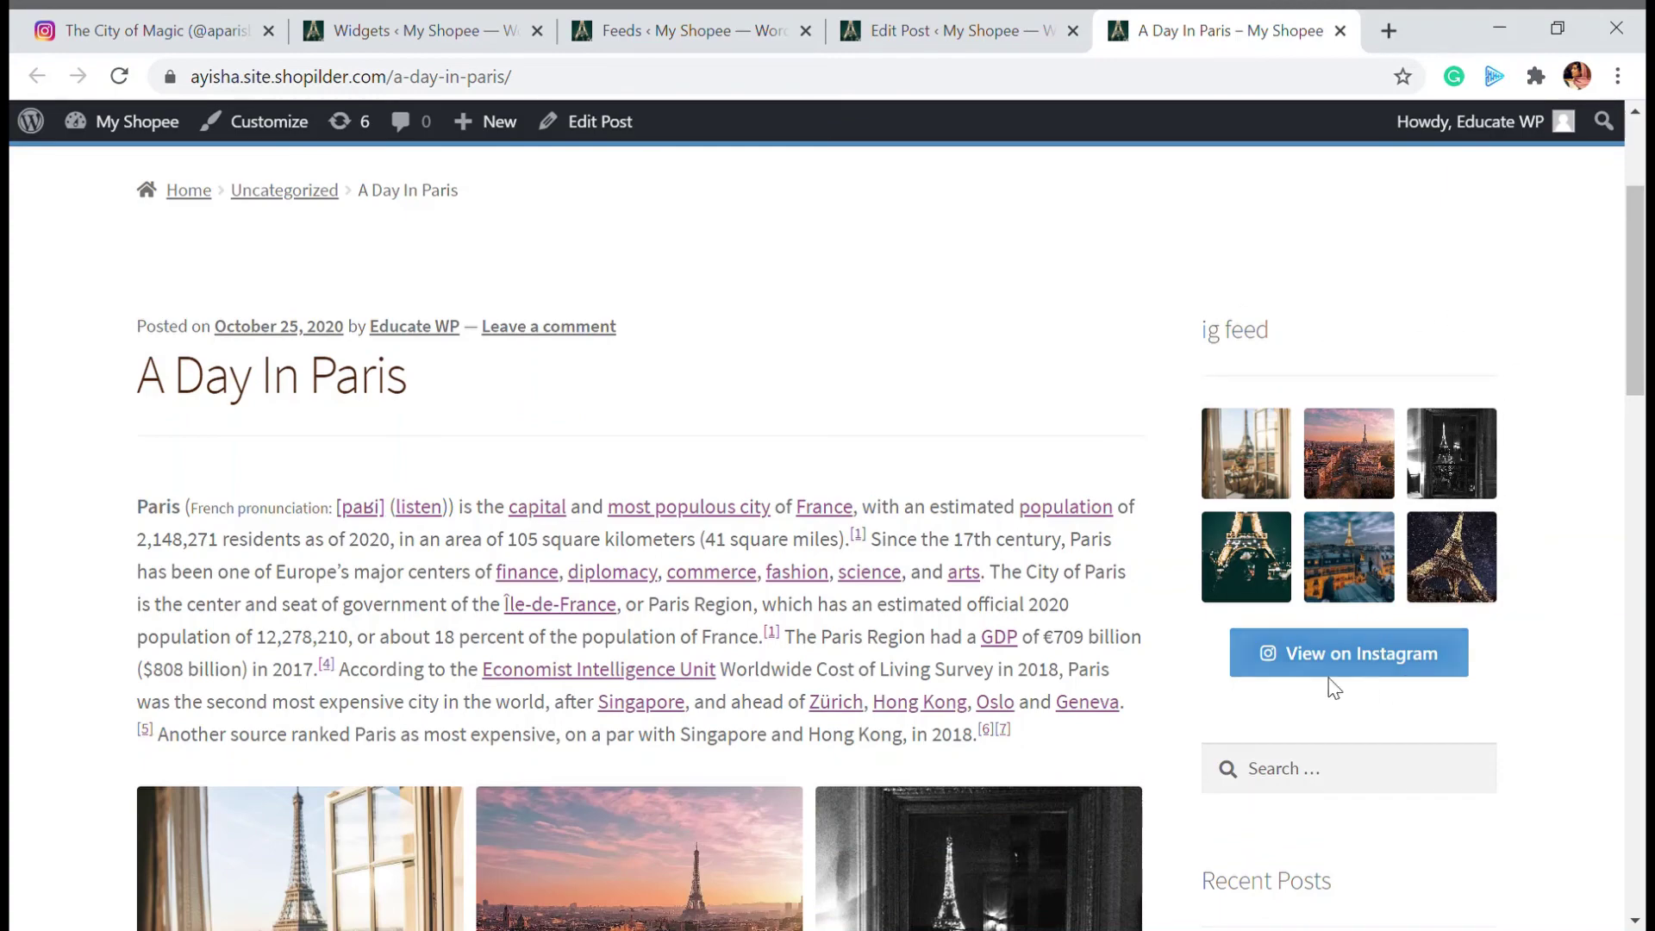
{"action": "left_click_drag", "start_coordinate": [1278, 333], "coordinate": [1242, 334]}
{"action": "left_click", "coordinate": [1247, 334]}
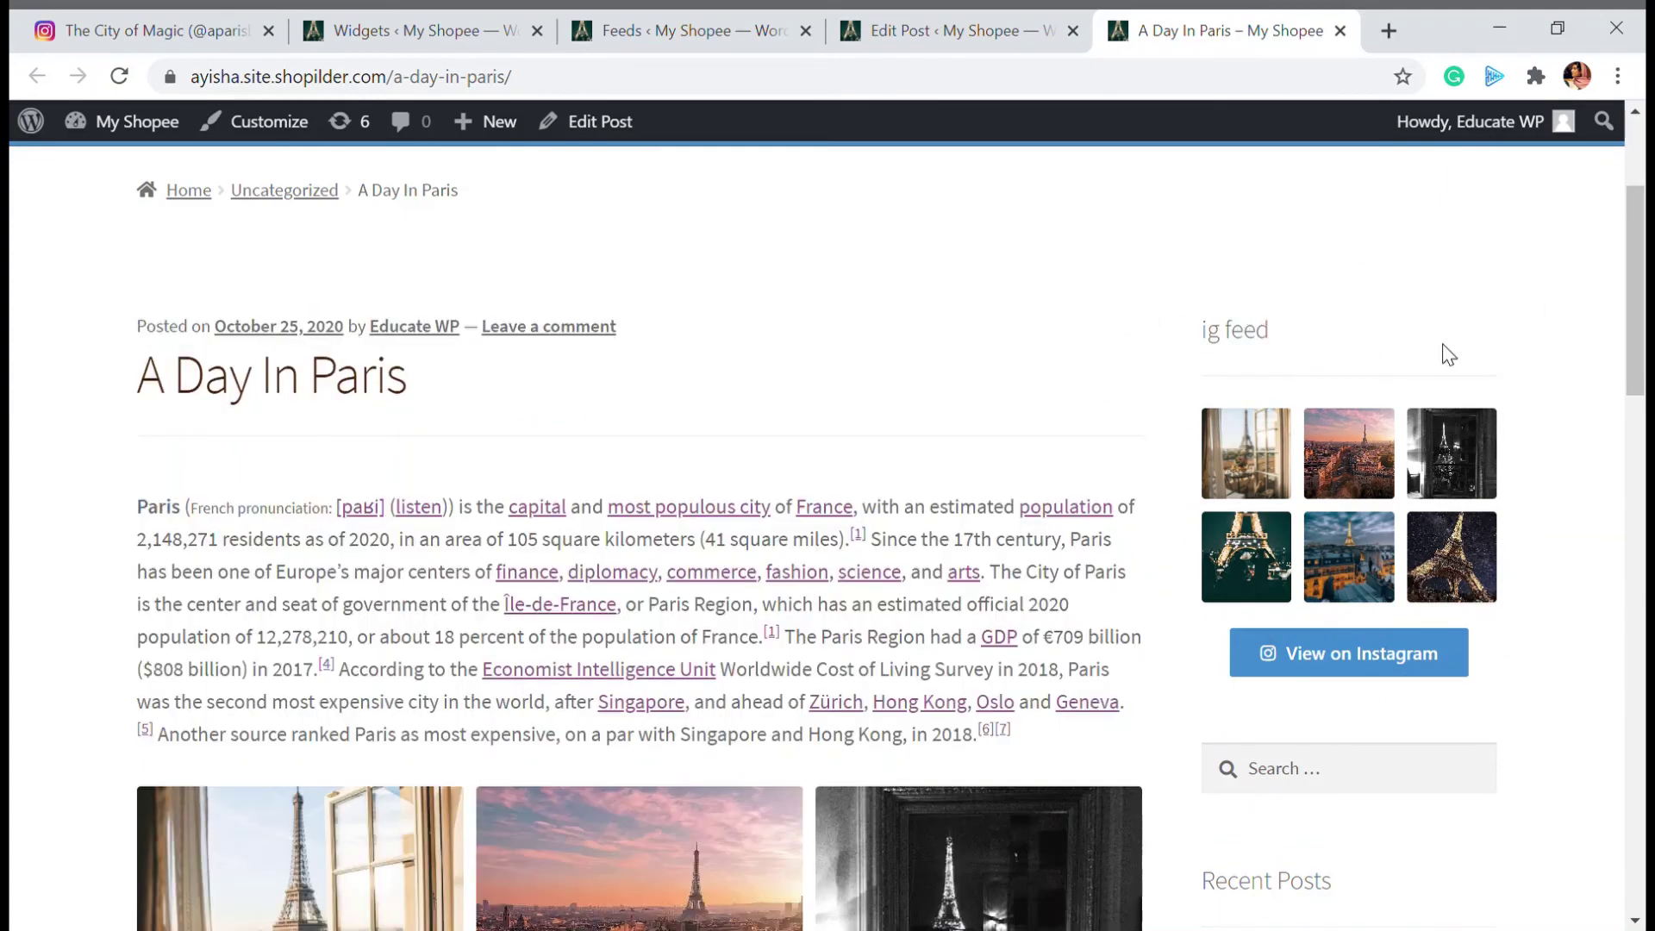
{"action": "scroll", "coordinate": [1314, 586], "scroll_direction": "down", "scroll_amount": 2}
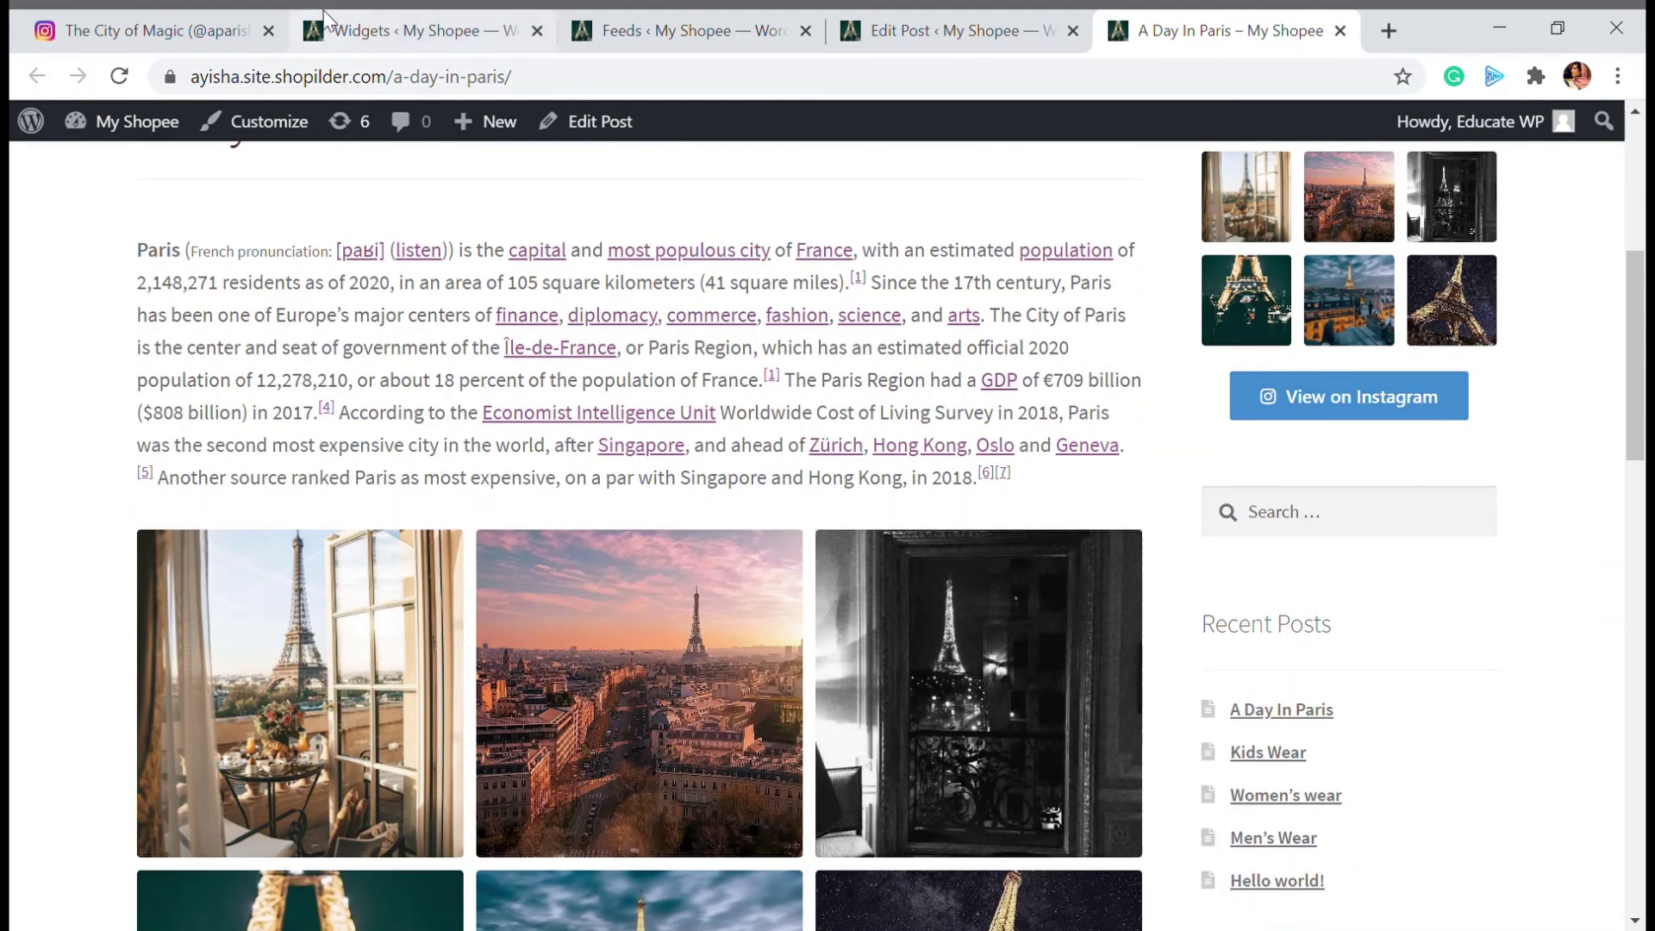
{"action": "left_click", "coordinate": [414, 30]}
{"action": "left_click", "coordinate": [1155, 345]}
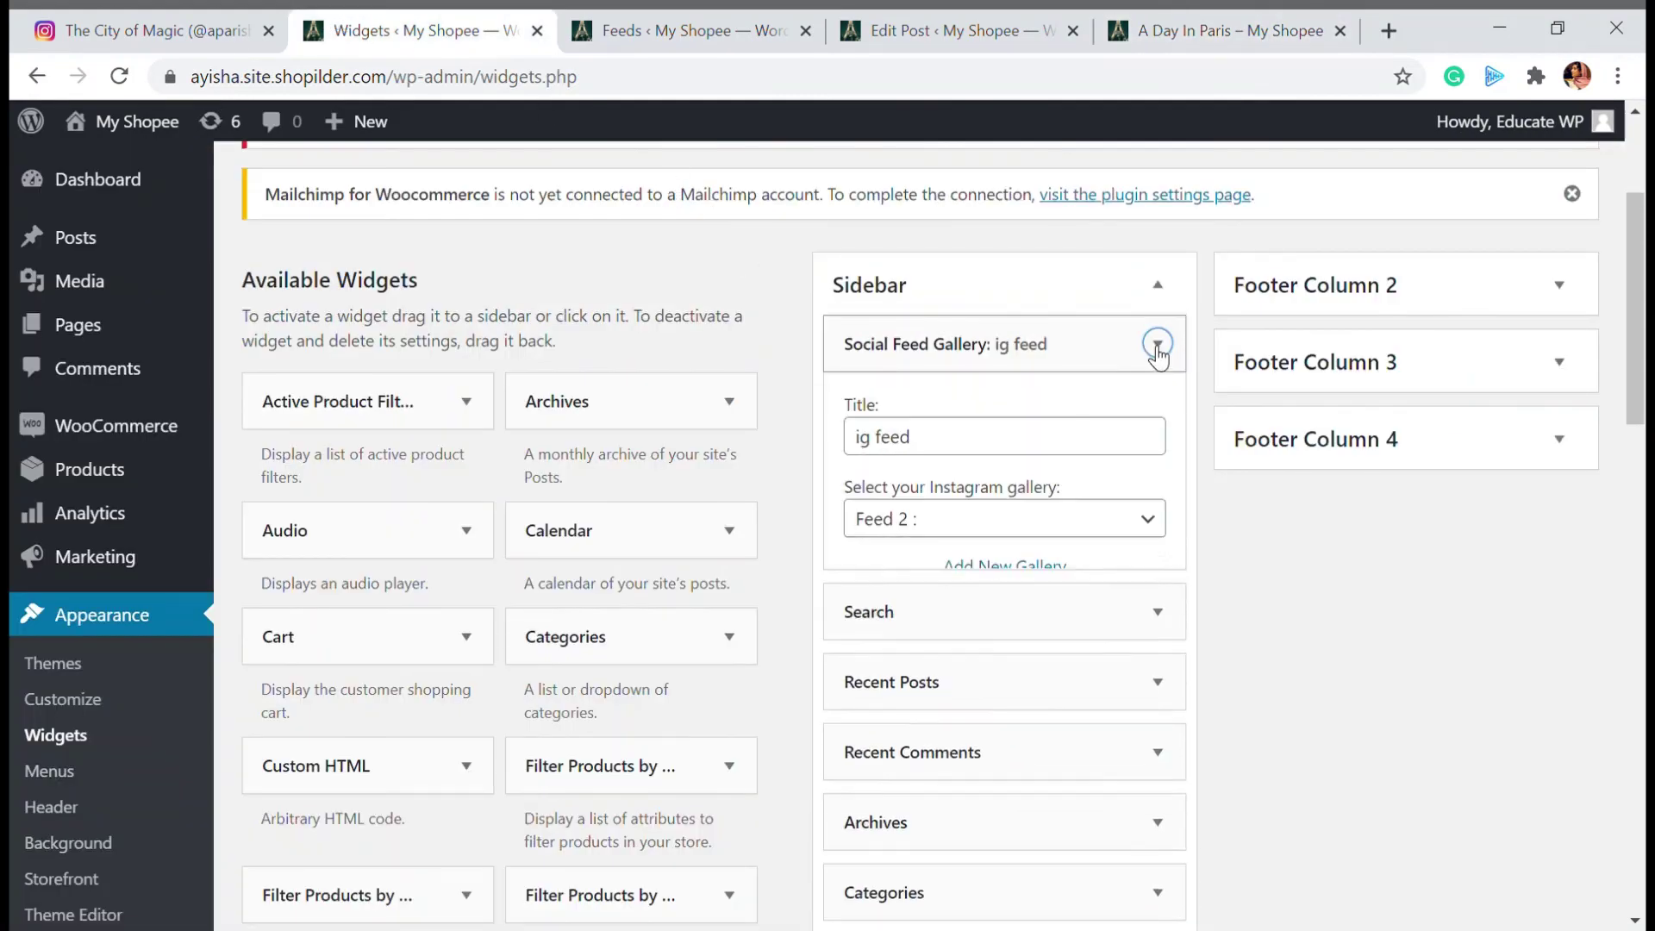
Confirm the widget's gallery feed, then view the live post with its ig feed sidebar grid
{"action": "left_click", "coordinate": [1084, 524]}
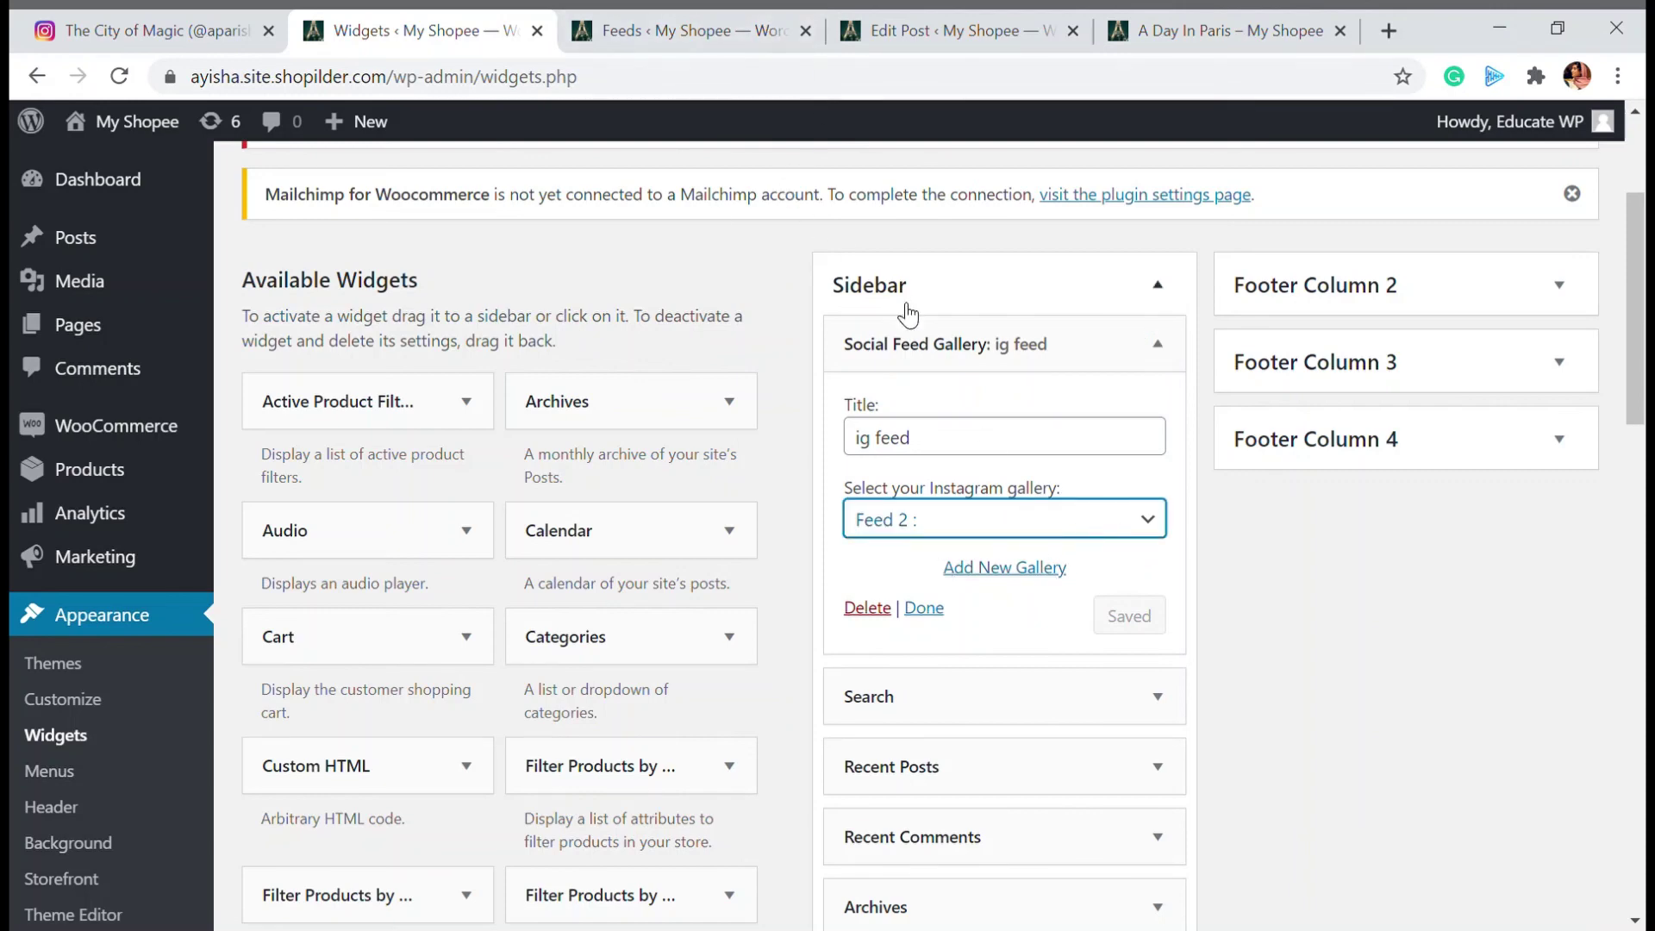
{"action": "left_click", "coordinate": [689, 31]}
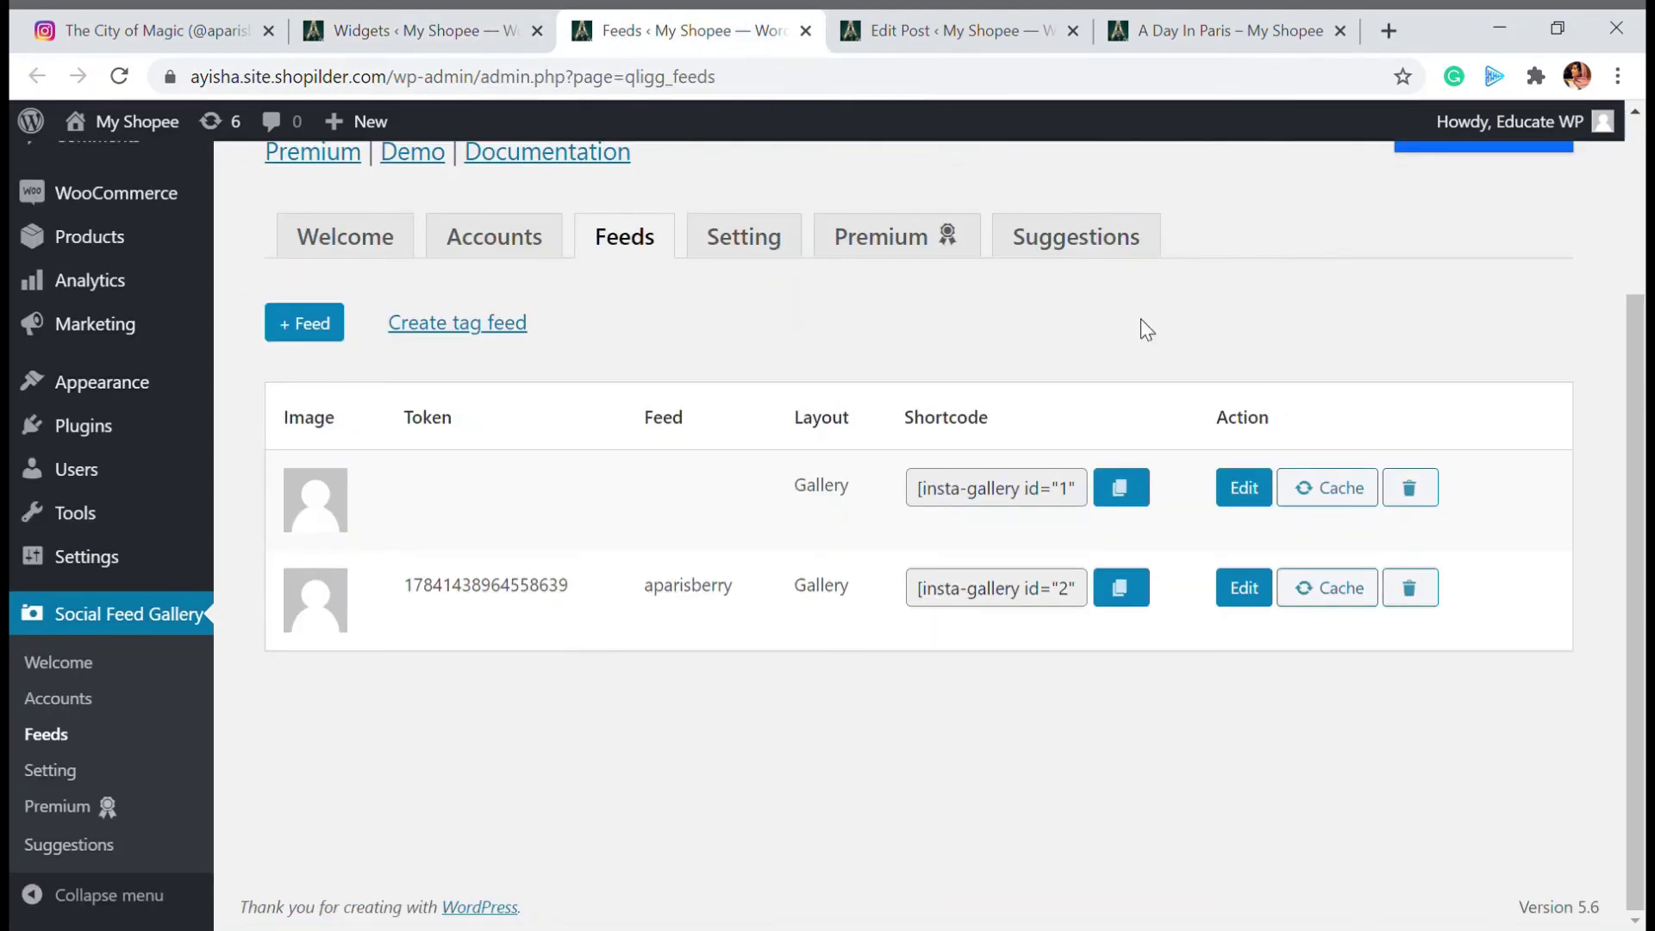
{"action": "left_click", "coordinate": [888, 17]}
{"action": "left_click", "coordinate": [1147, 26]}
{"action": "scroll", "coordinate": [1333, 484], "scroll_direction": "up", "scroll_amount": 3}
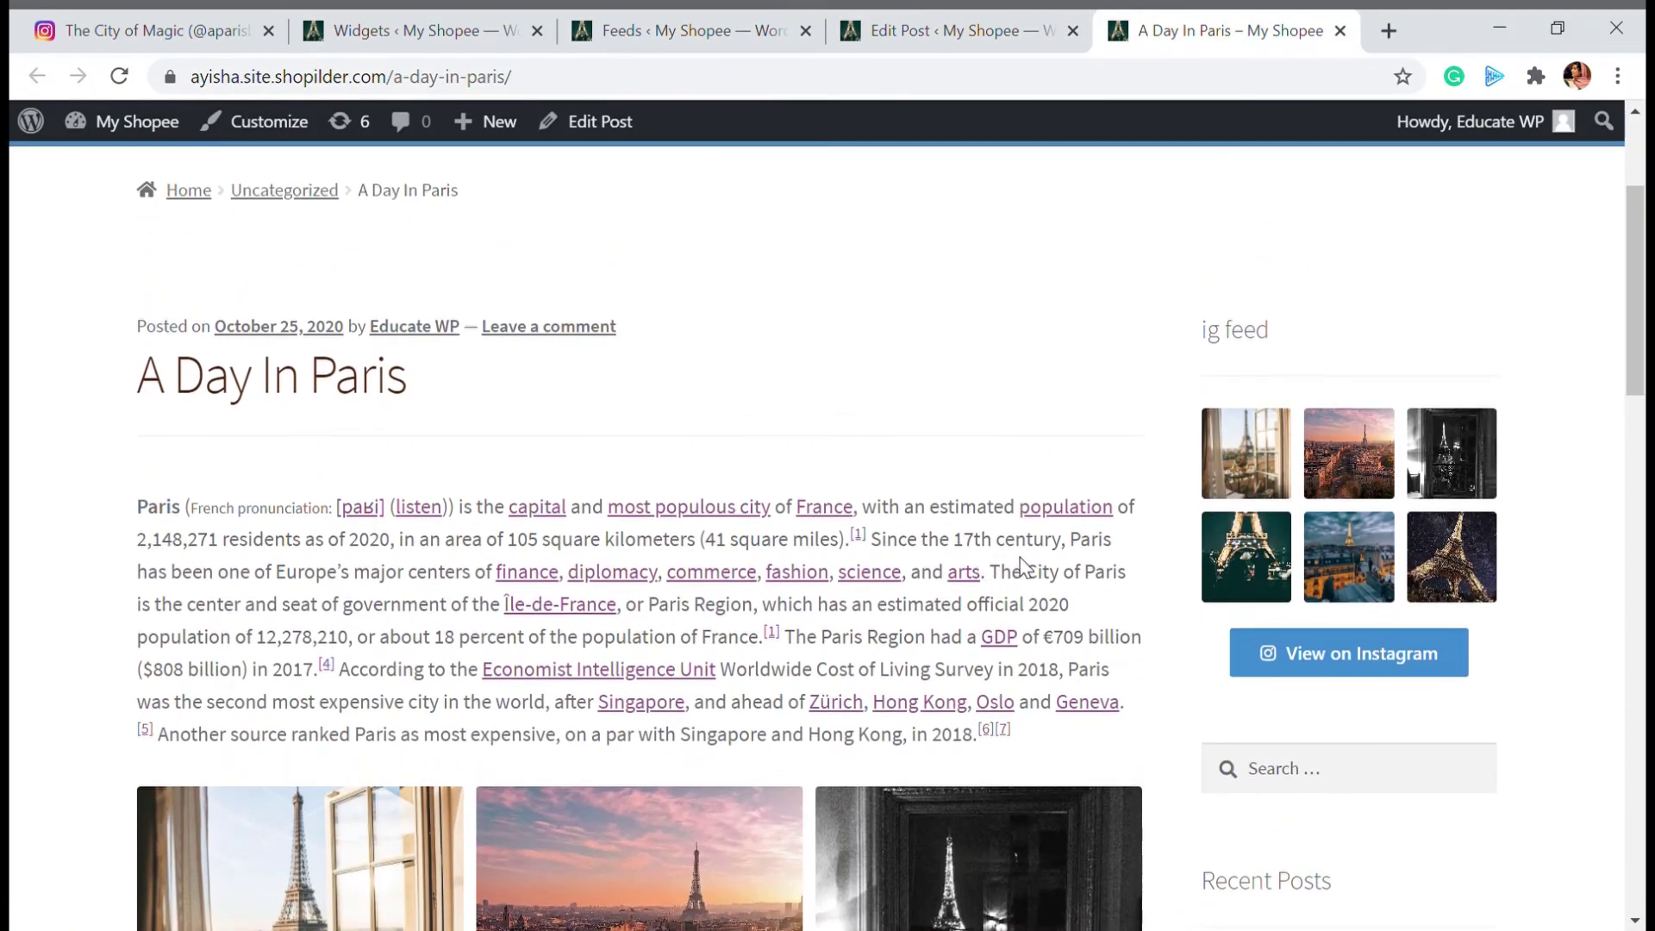
{"action": "scroll", "coordinate": [1022, 564], "scroll_direction": "down", "scroll_amount": 3}
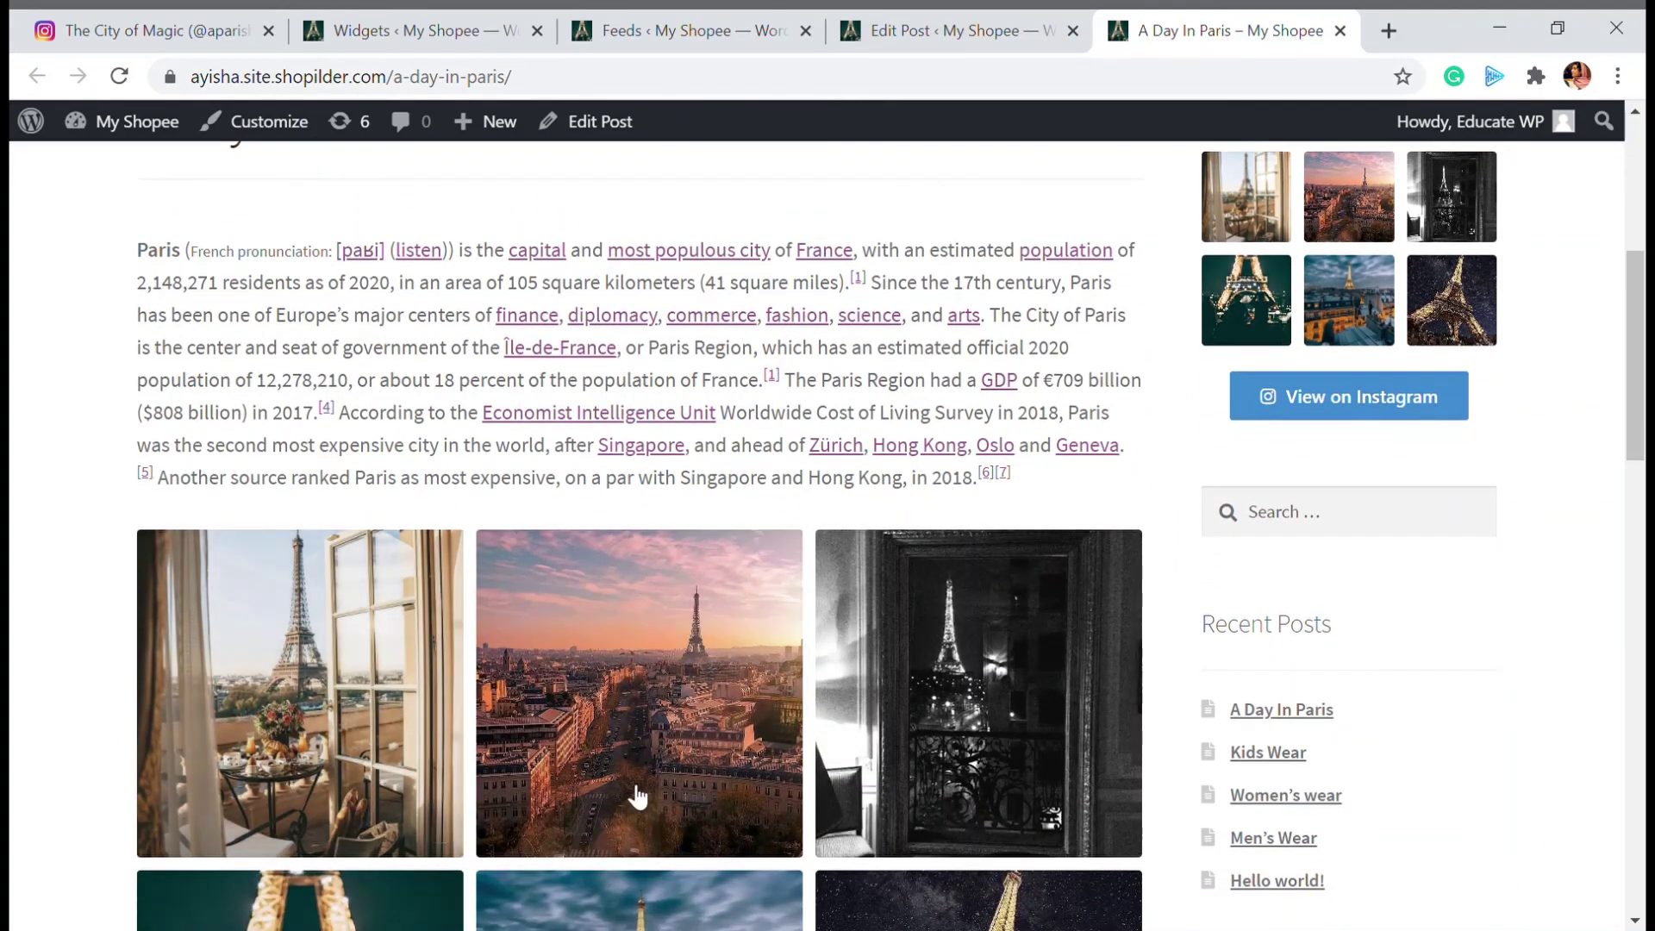
{"action": "scroll", "coordinate": [1162, 457], "scroll_direction": "up", "scroll_amount": 1}
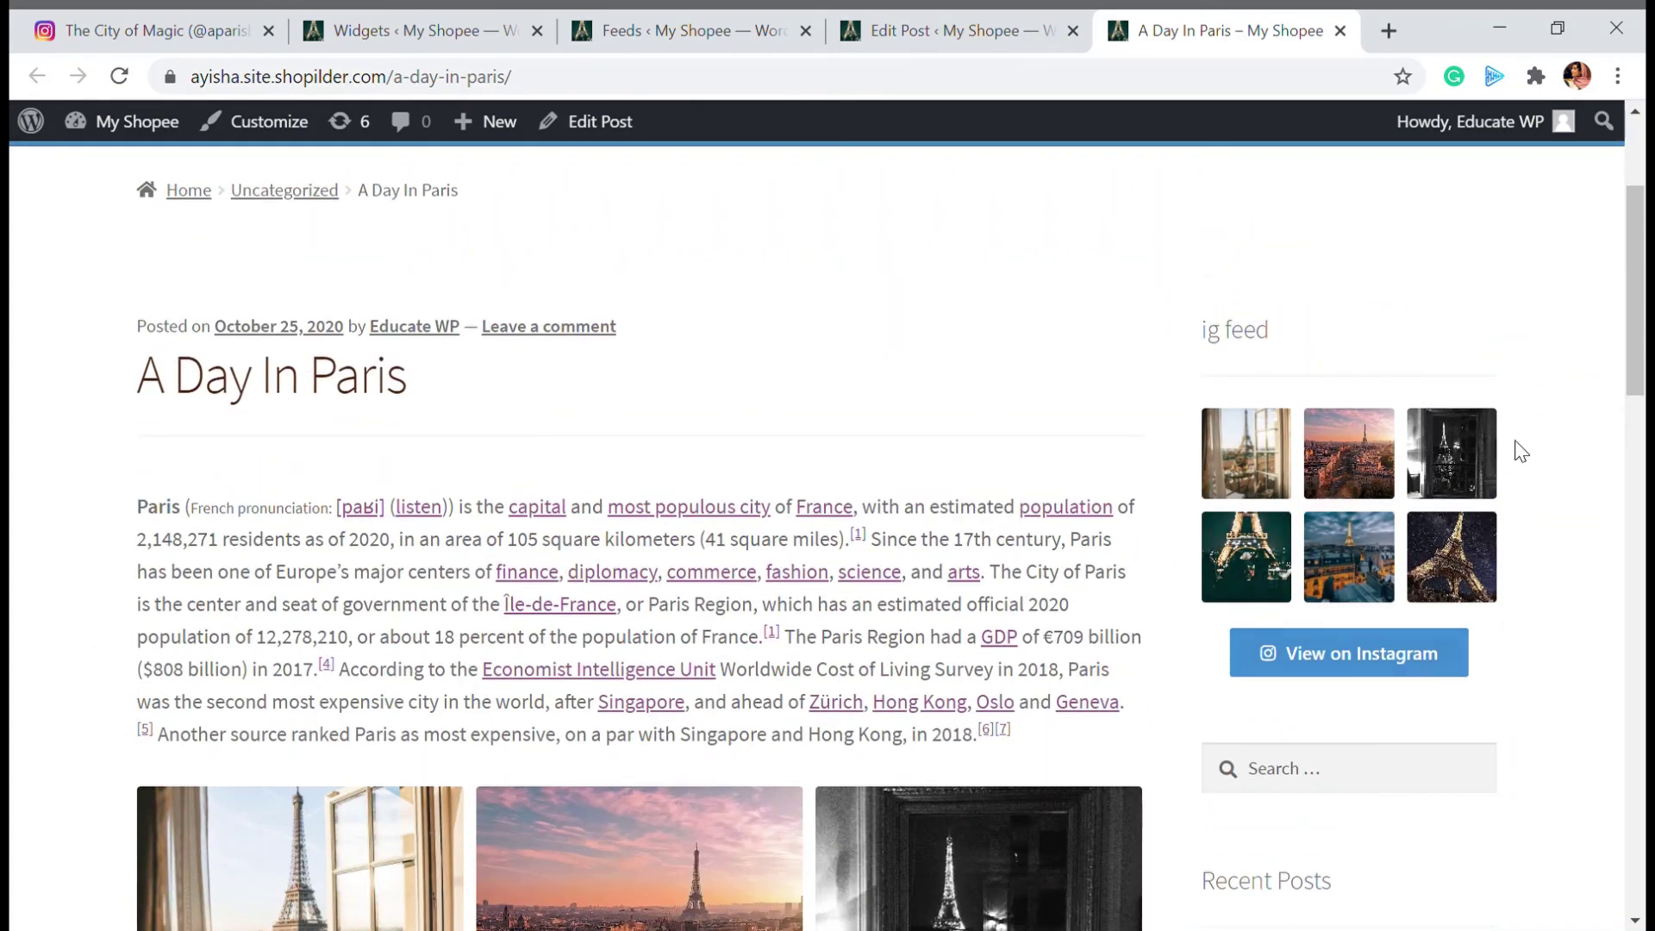